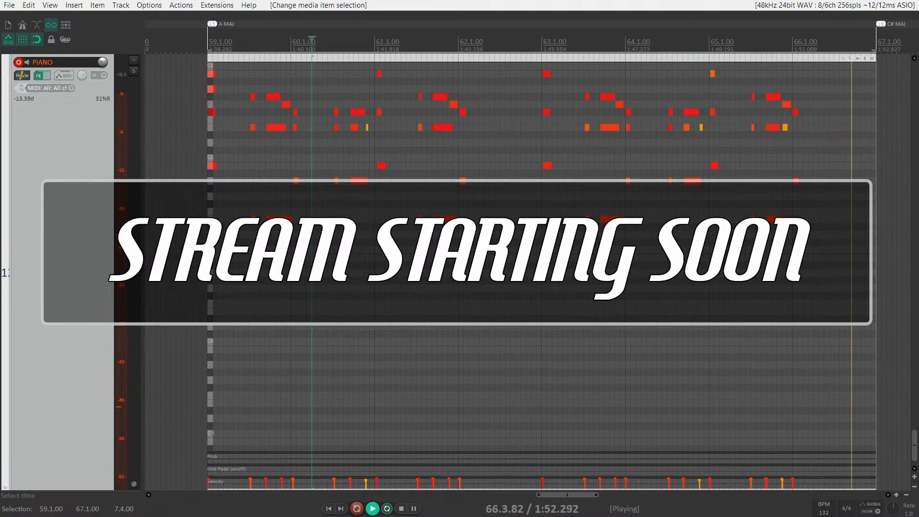
scroll(670, 285, "down", 3)
scroll(670, 286, "down", 4)
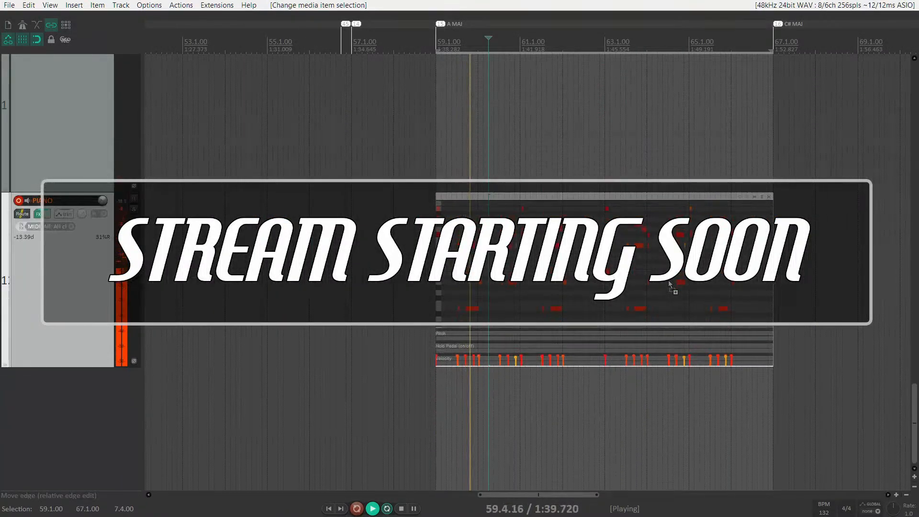
scroll(706, 205, "up", 3)
scroll(706, 197, "down", 2)
scroll(708, 196, "down", 1)
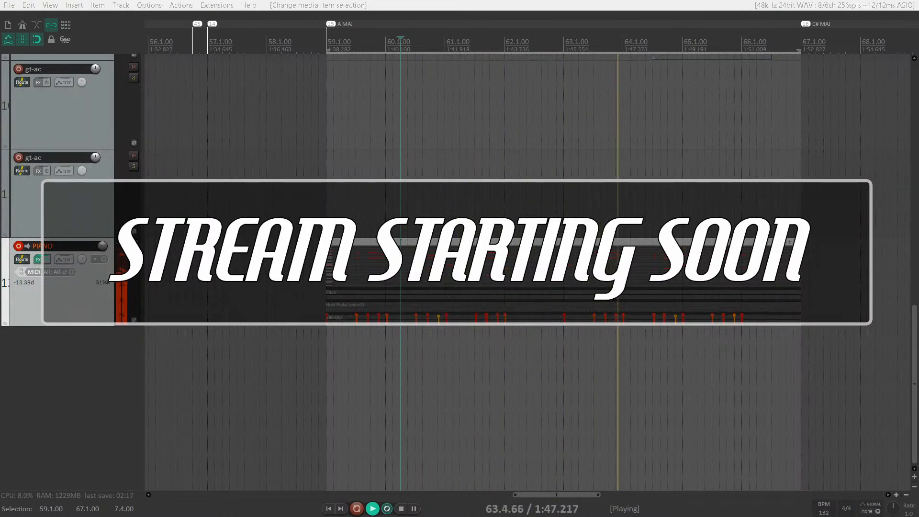
scroll(90, 205, "down", 3)
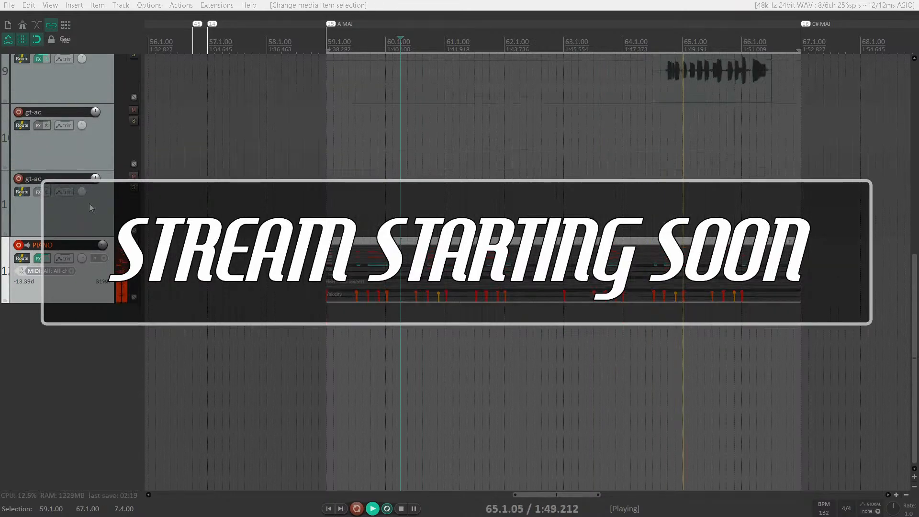
scroll(90, 205, "down", 2)
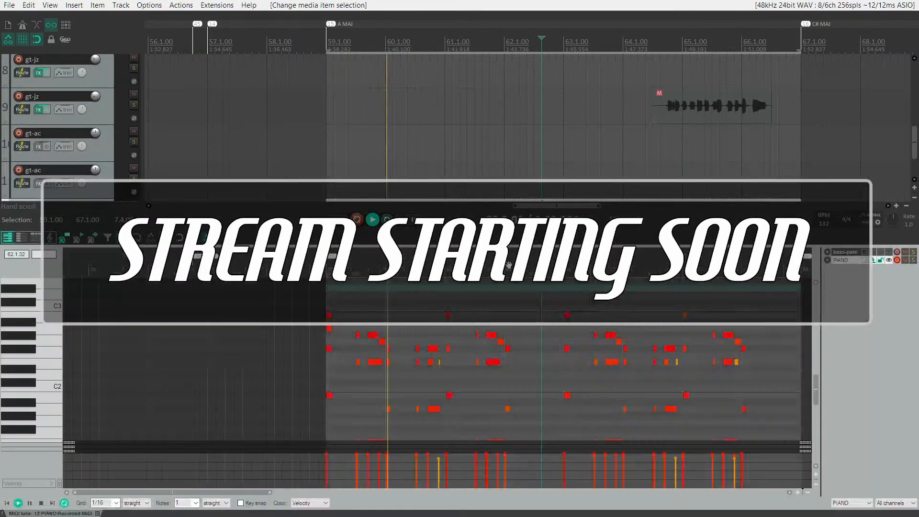
double_click(450, 299)
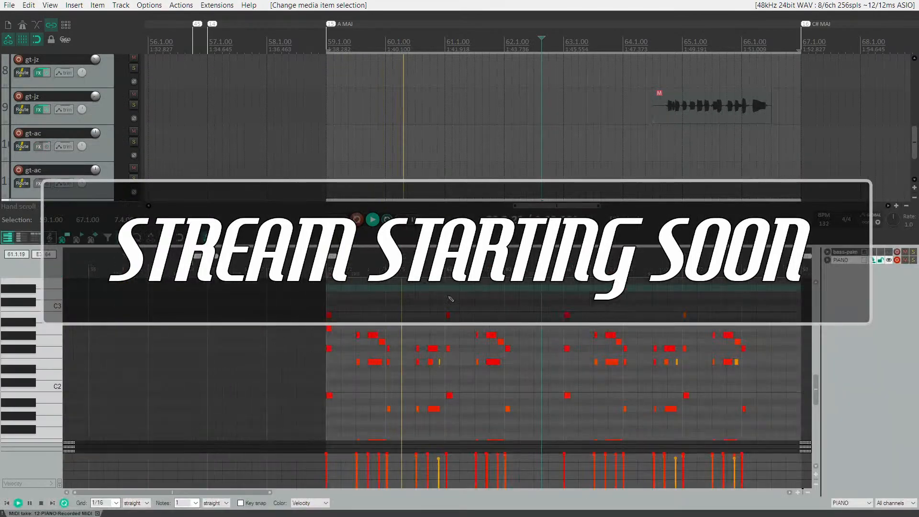
key("ctrl+m")
key("ctrl+m")
key("Escape")
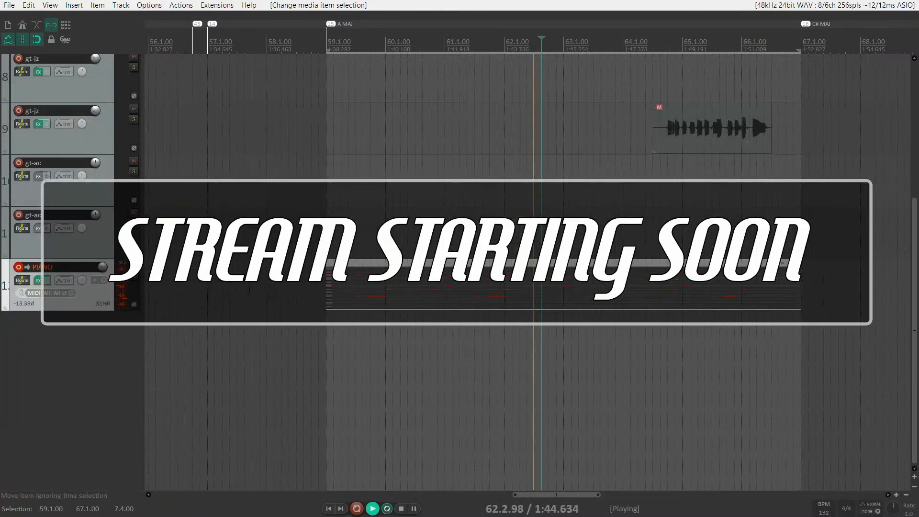
Step: Enlarge the PIANO track and transpose the upper note at bar 66.1 down two semitones in its inline MIDI editor
double_click(89, 305)
scroll(696, 203, "up", 3)
scroll(697, 203, "right", 3)
left_click(639, 112)
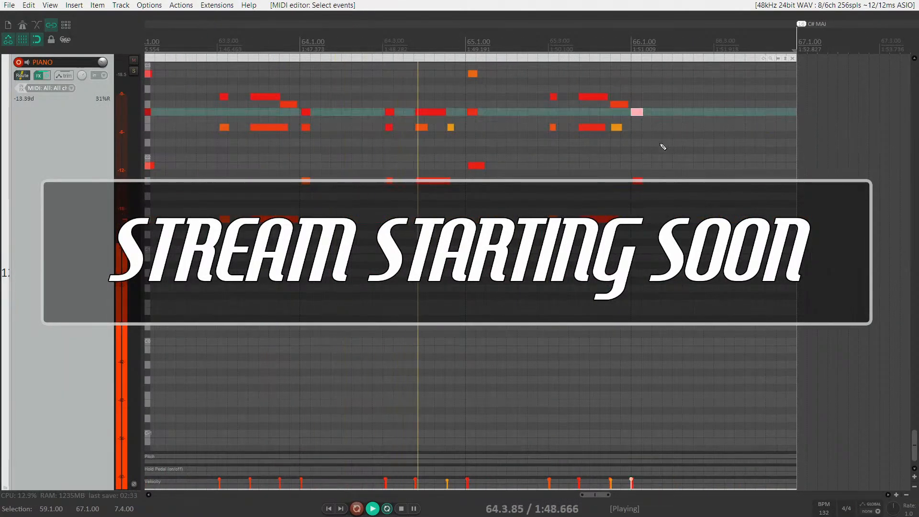
scroll(718, 191, "down", 2)
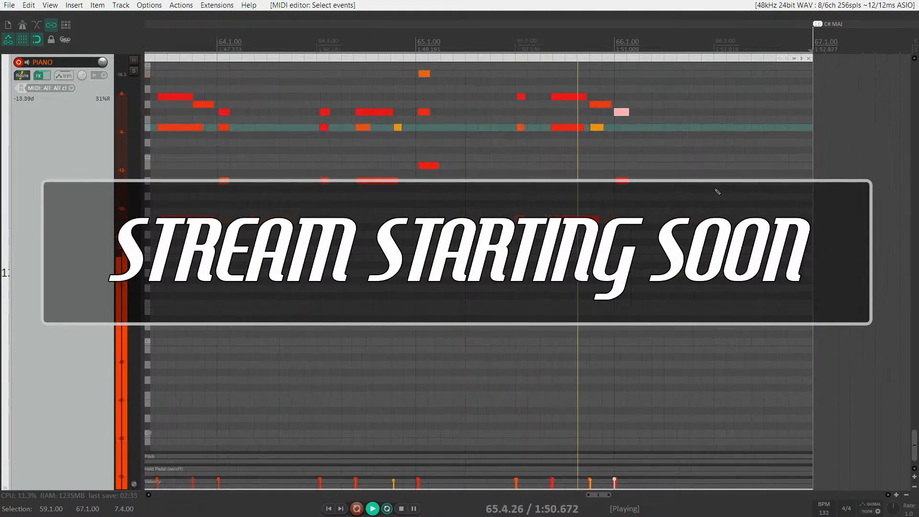
key("Down")
key("Down")
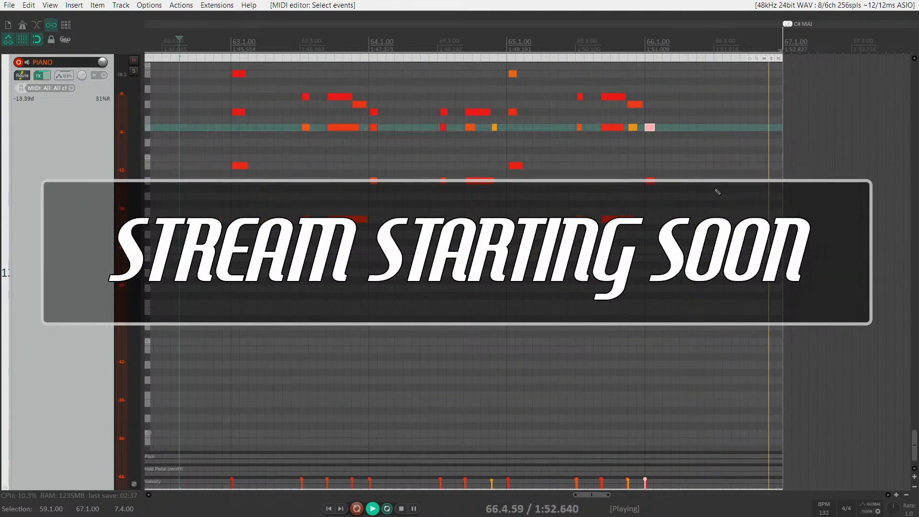
Step: Examine the PIANO track's MIDI notes across bars 59 to 67 while the loop plays
scroll(718, 192, "down", 6)
scroll(382, 152, "up", 2)
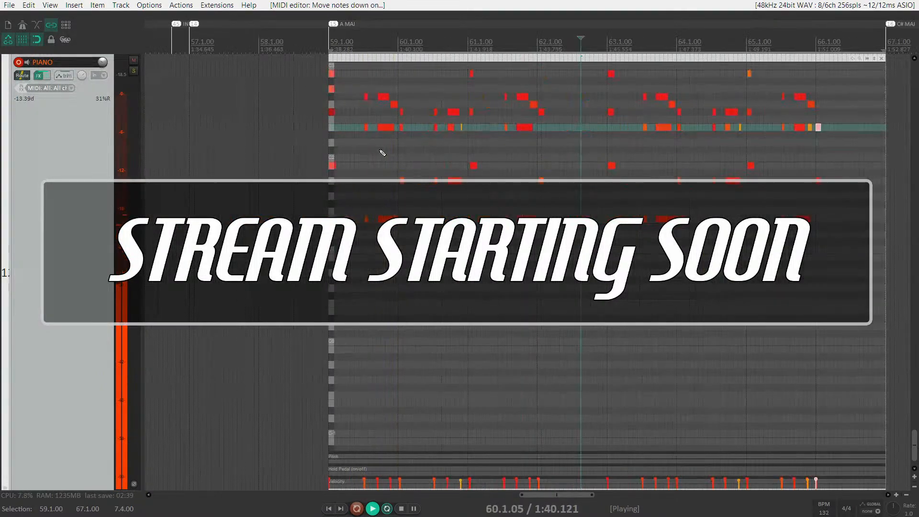
scroll(382, 153, "up", 4)
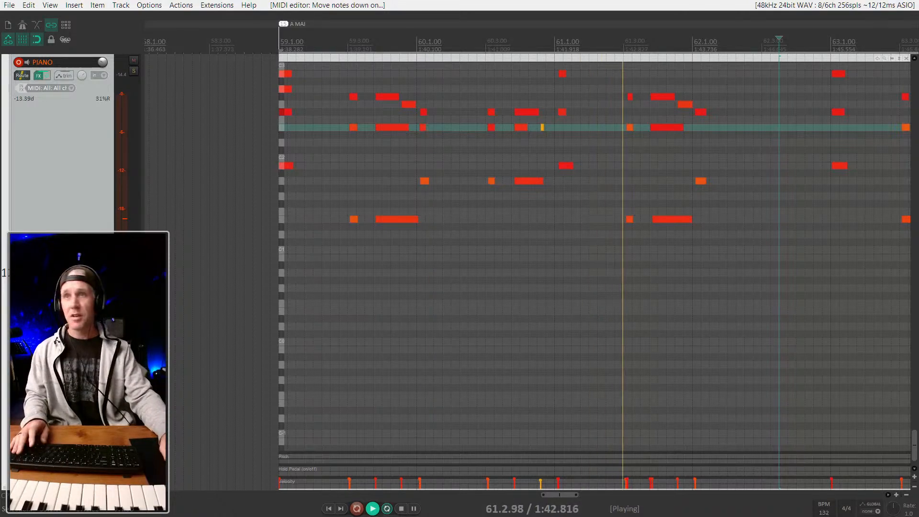
scroll(455, 130, "right", 2)
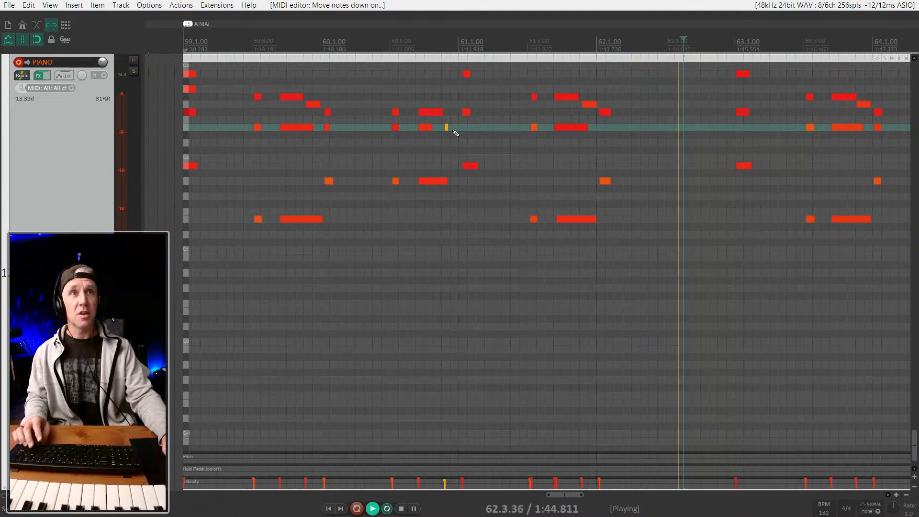
scroll(462, 130, "down", 2)
scroll(463, 127, "right", 2)
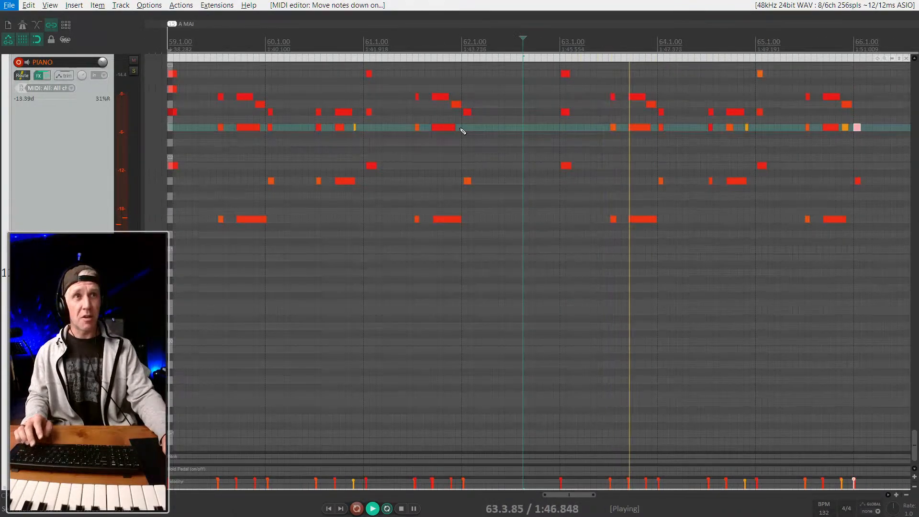
scroll(459, 170, "down", 2)
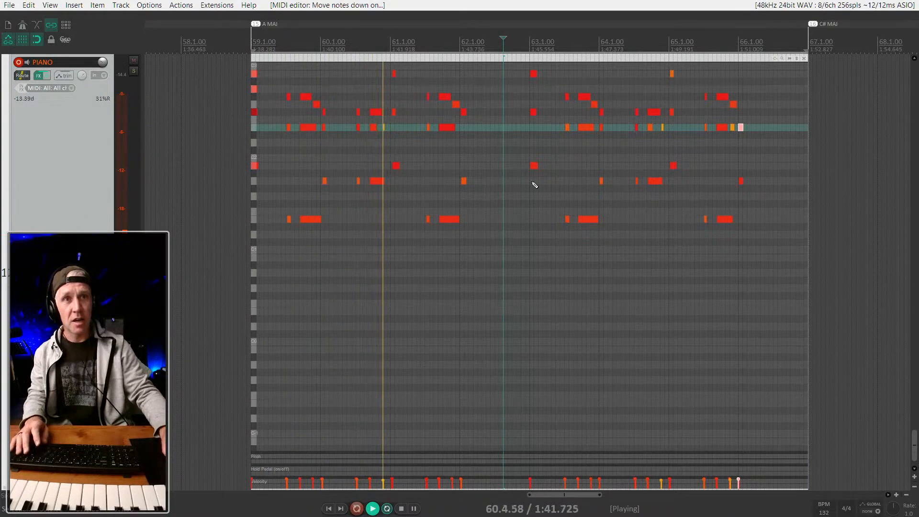
scroll(421, 254, "up", 2)
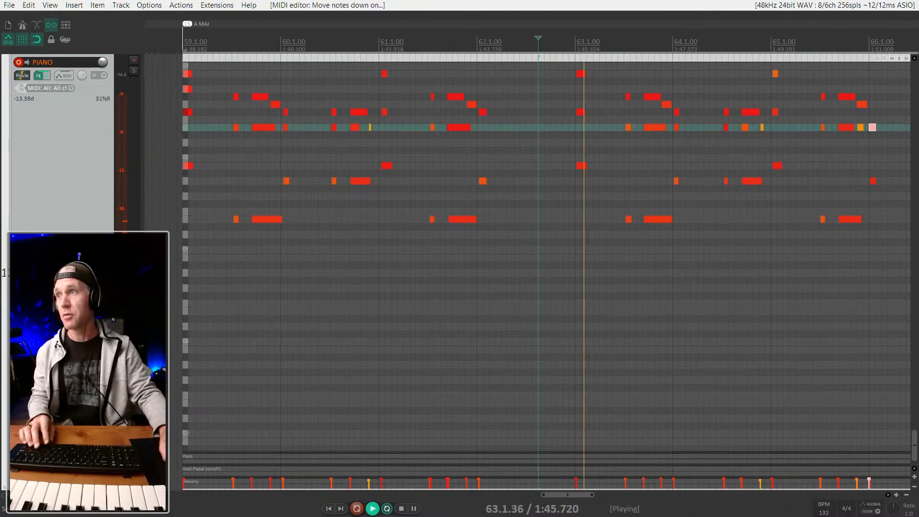
scroll(259, 254, "down", 2)
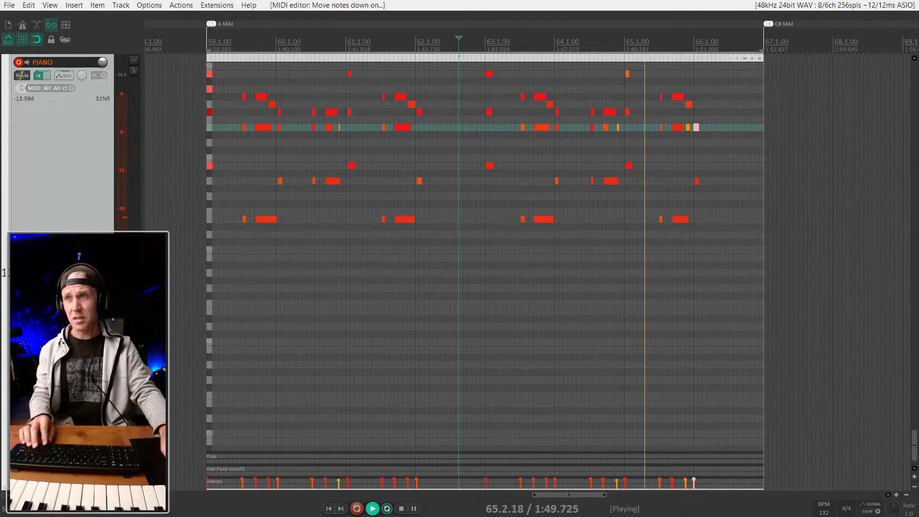
Step: Raise the PIANO track's volume to -4.57 dB and set its recording mode to MIDI overdub
scroll(45, 206, "down", 5)
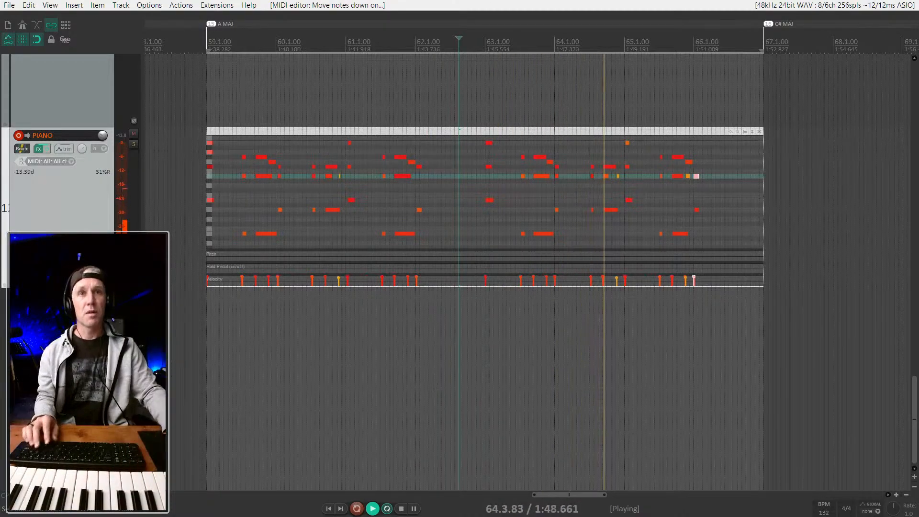
left_click_drag(102, 136, 103, 127)
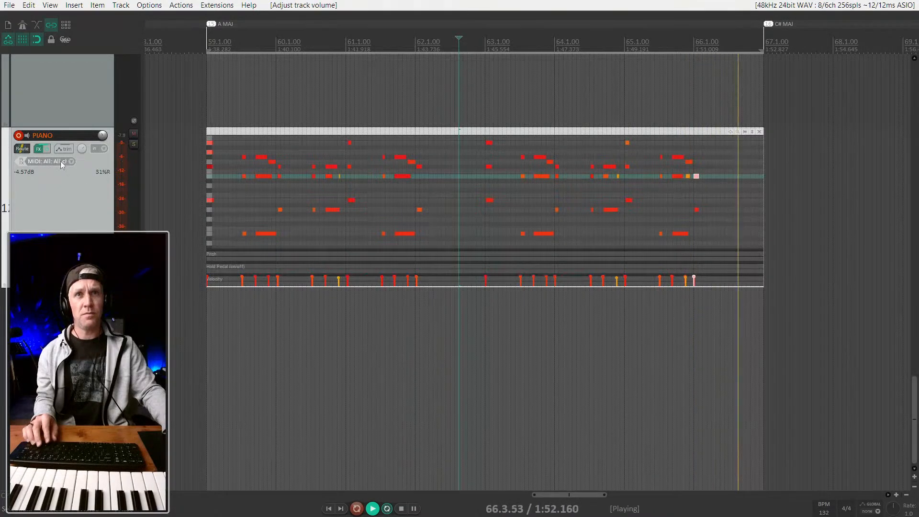
right_click(18, 135)
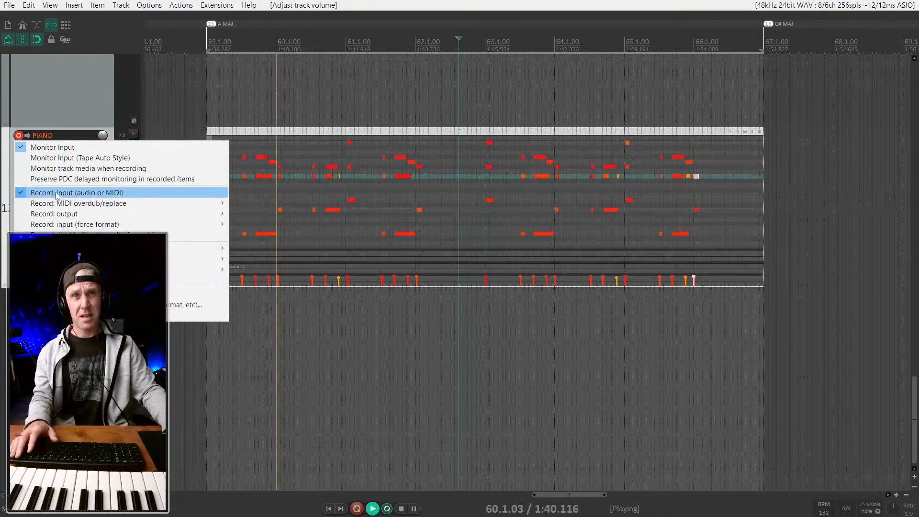
mouse_move(102, 215)
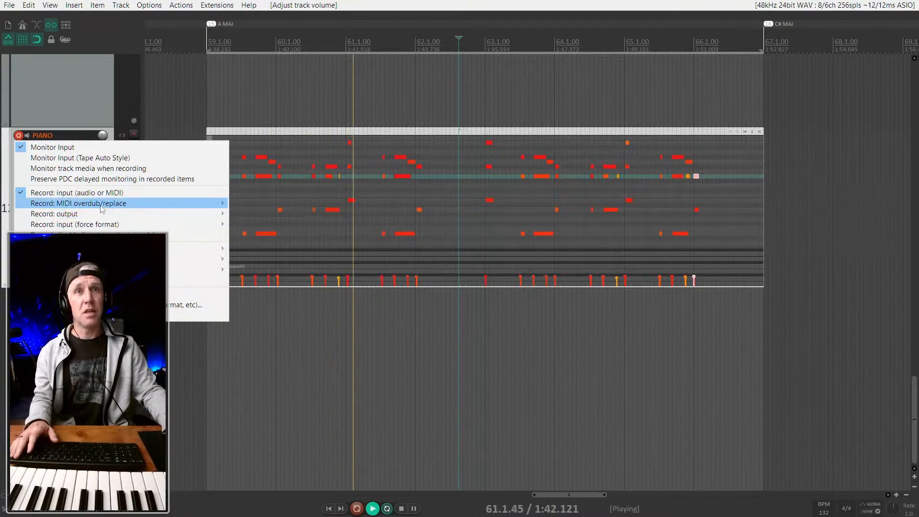
mouse_move(191, 204)
left_click(271, 205)
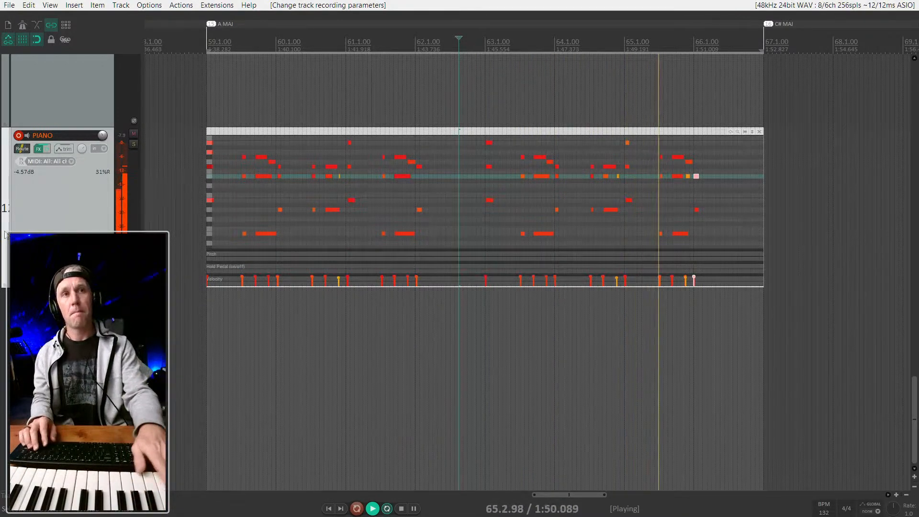
Step: Overdub a higher melody part onto the PIANO track's existing MIDI item over the looped bars 59 to 67
key("ctrl+r")
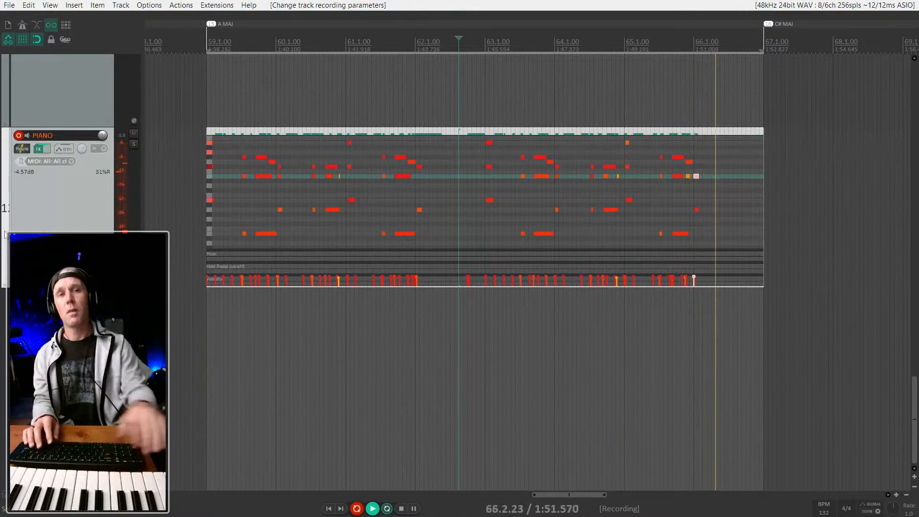
key("ctrl+r")
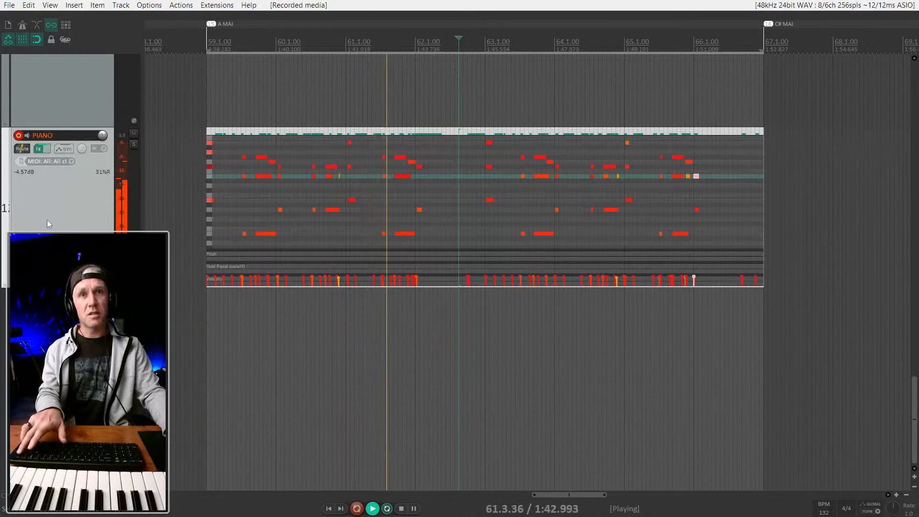
Step: Transpose the low overdubbed melody note just before bar 66.1 up one semitone
scroll(47, 220, "up", 4)
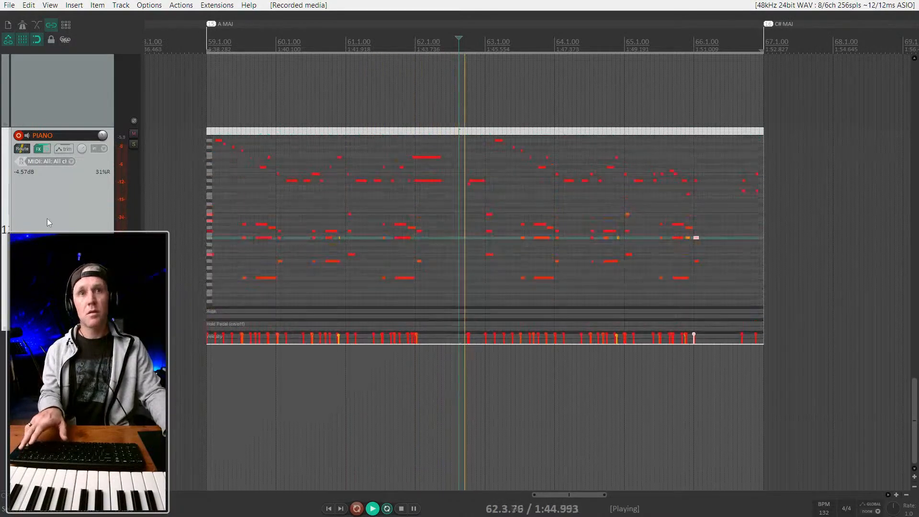
scroll(300, 148, "up", 3)
scroll(374, 149, "down", 3)
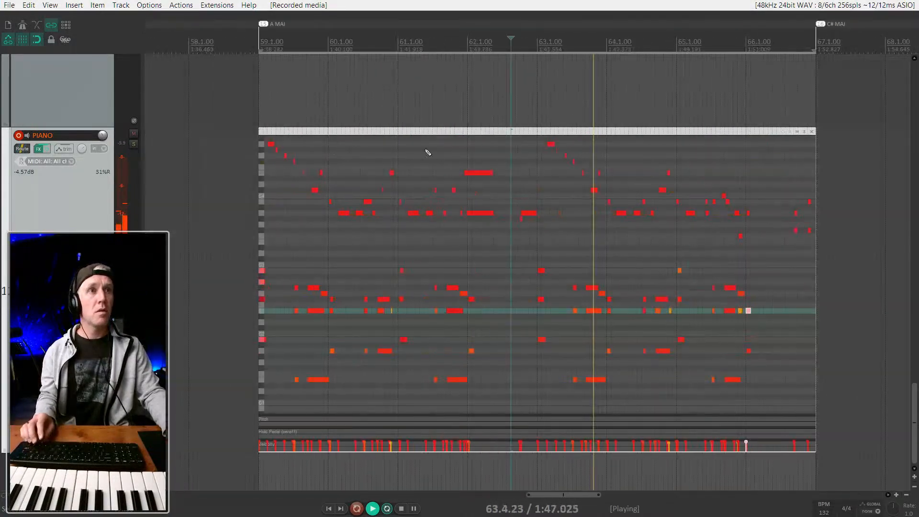
scroll(501, 225, "up", 2)
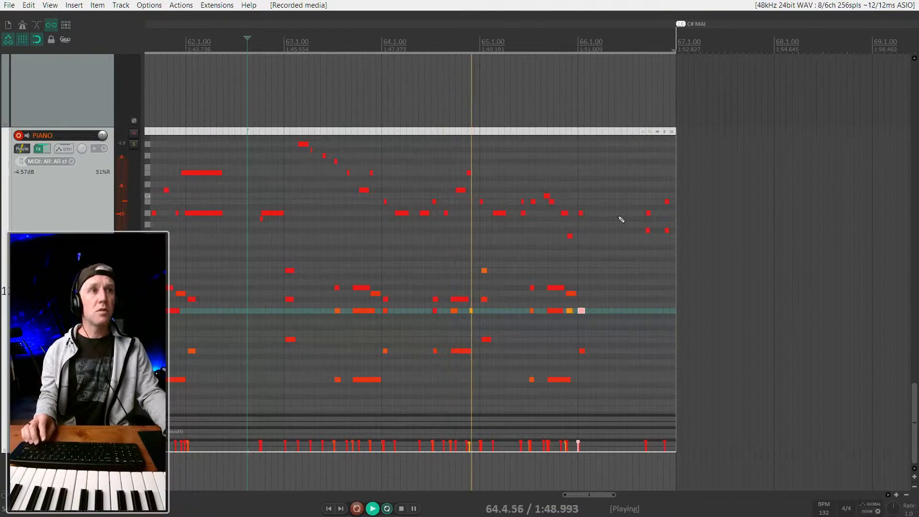
scroll(551, 217, "up", 3)
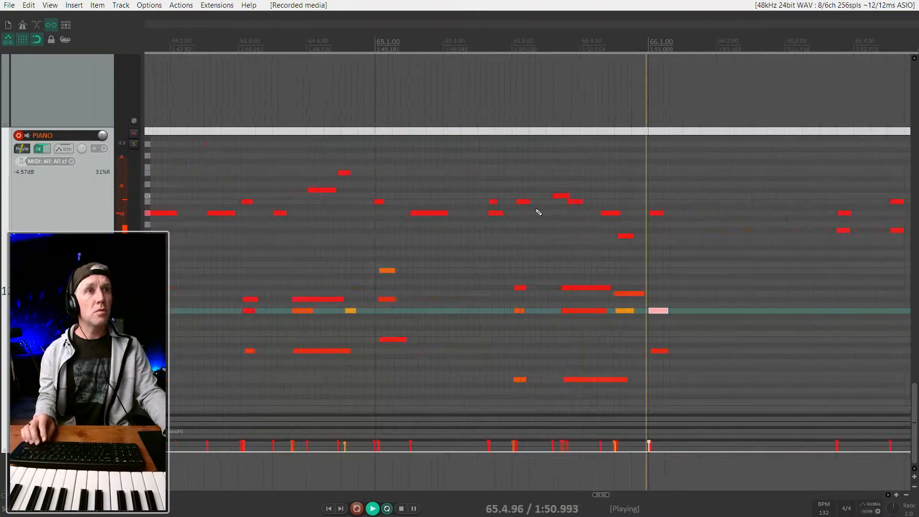
left_click(624, 236)
scroll(624, 237, "up", 1)
key("Up")
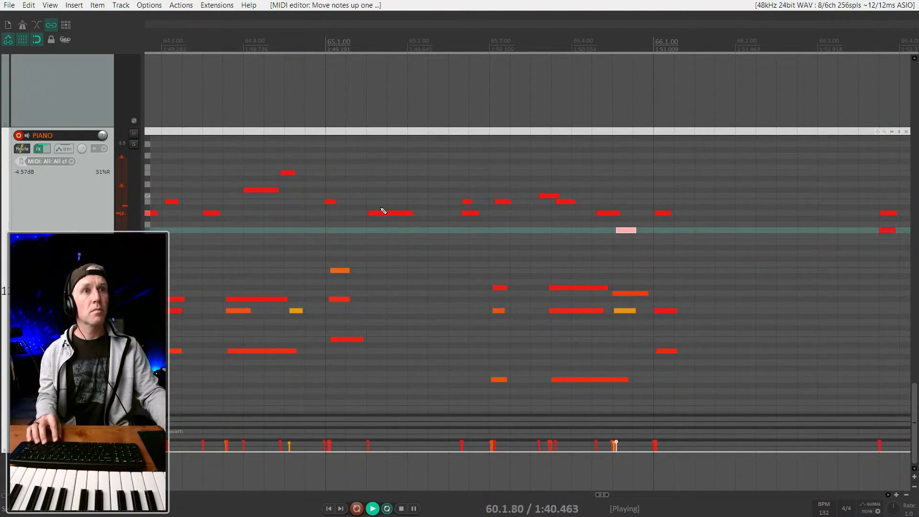
Step: Play back the overdubbed piano melody from bar 65.1 and stop after the notes near 65.3
left_click(325, 92)
key("space")
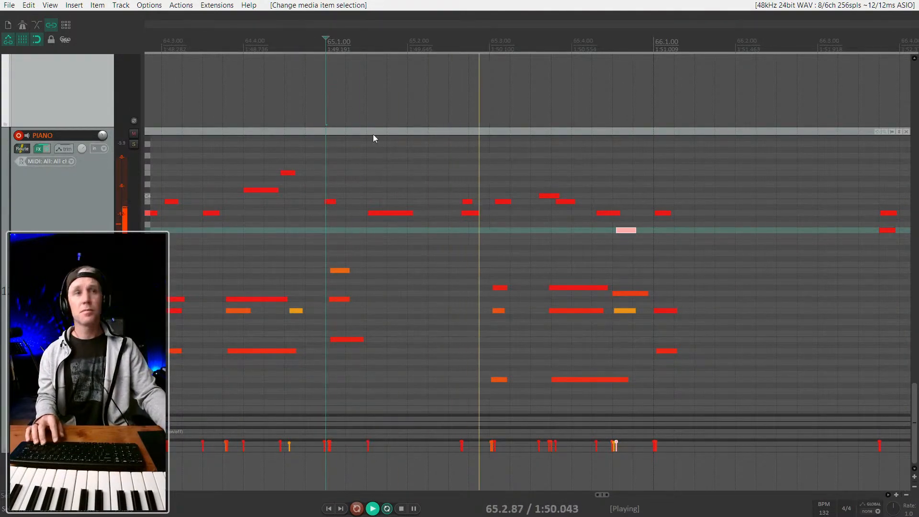
key("space")
Step: Delete the three overdubbed melody notes around 65.3 and replay the passage from bar 65.1
left_click(473, 213)
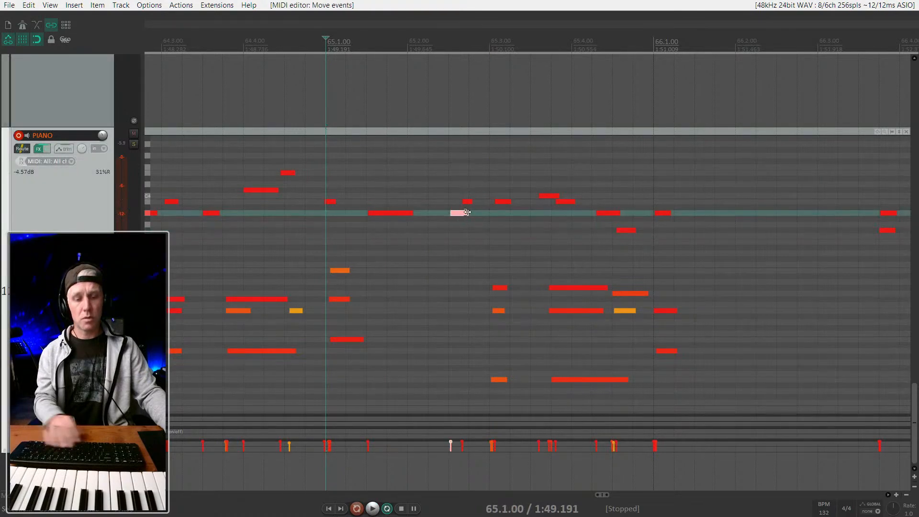
left_click(466, 203)
key("Delete")
left_click(506, 201)
key("space")
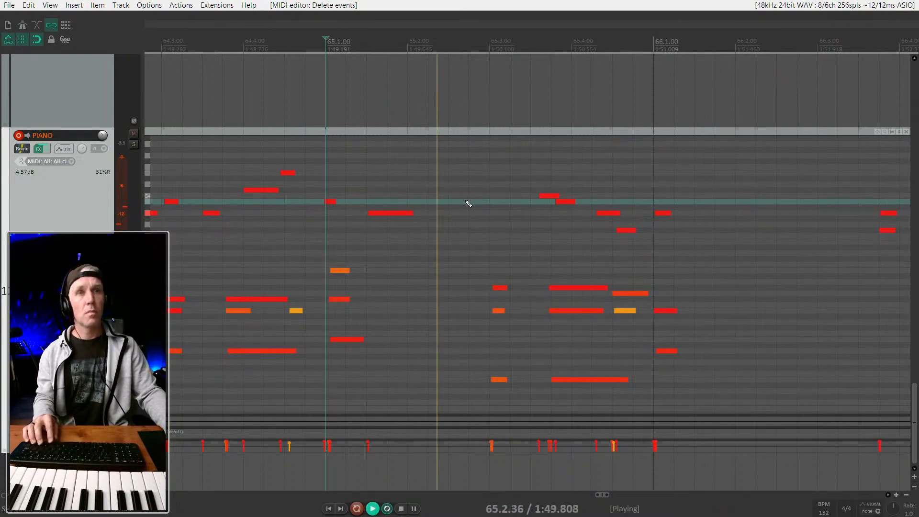
key("space")
Step: Unmute the audio item on gt-jz track 9 that spans bars 64.3 to 66.3
scroll(592, 221, "down", 3)
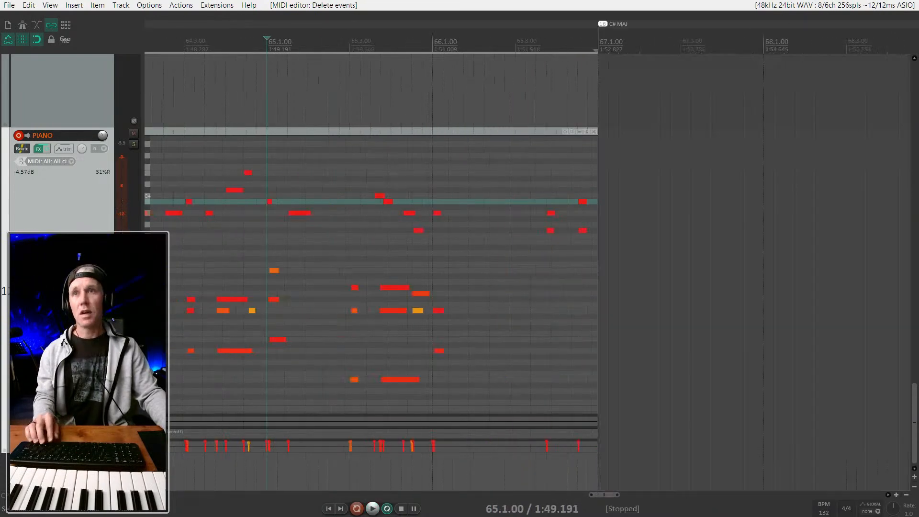
scroll(235, 251, "down", 5)
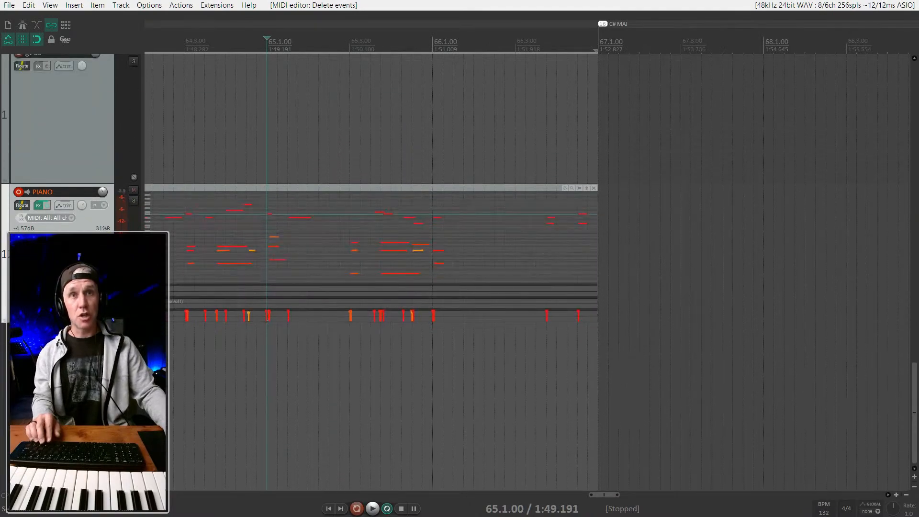
scroll(216, 246, "down", 6)
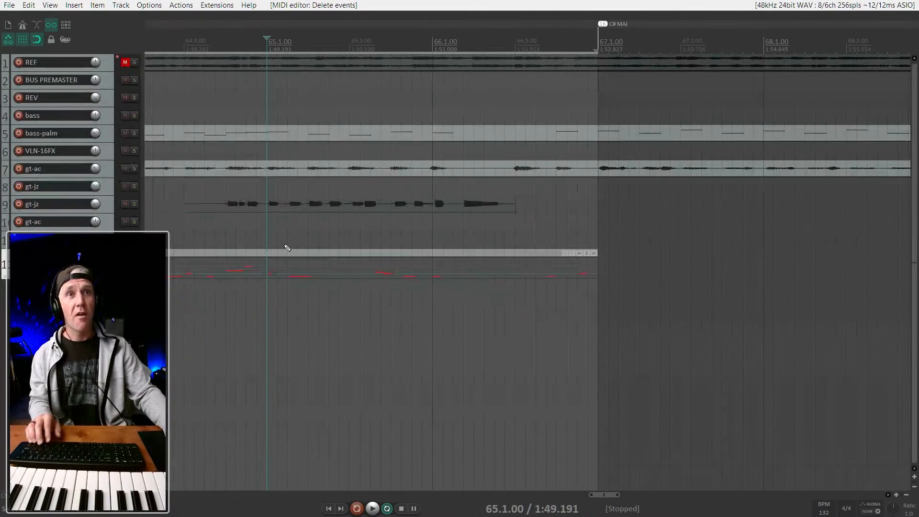
left_click(301, 192)
left_click(305, 205)
key("m")
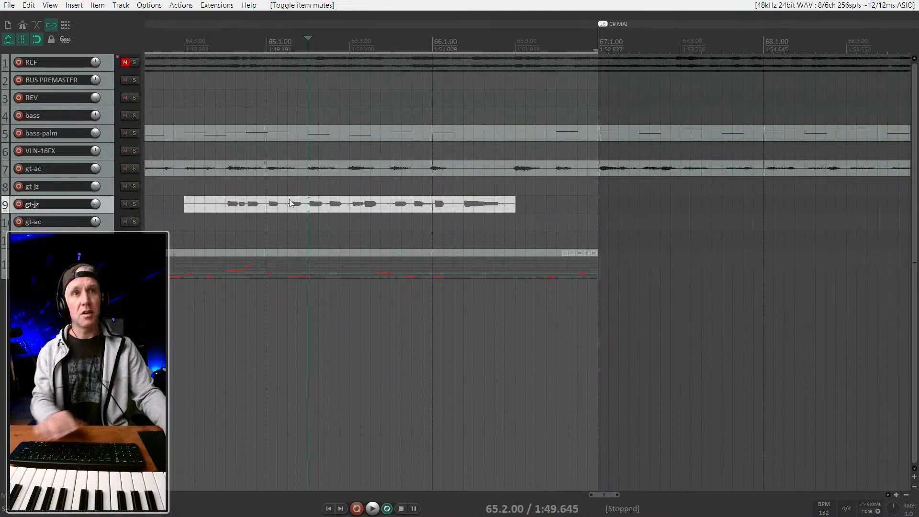
Step: Play the song from bar 63.1 and set the volume of gt-jz track 9 to -20.1 dB
scroll(397, 208, "down", 2)
scroll(211, 226, "down", 3)
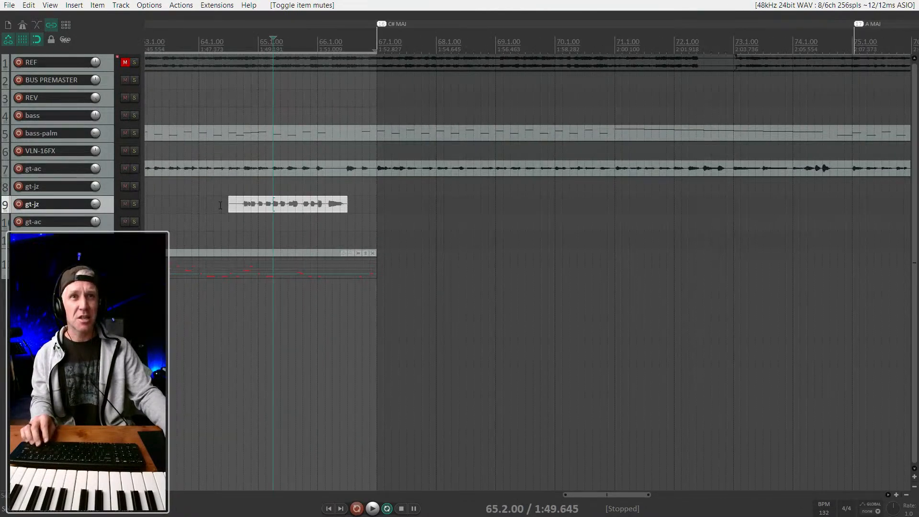
left_click_drag(221, 205, 309, 212)
left_click(233, 213)
key("space")
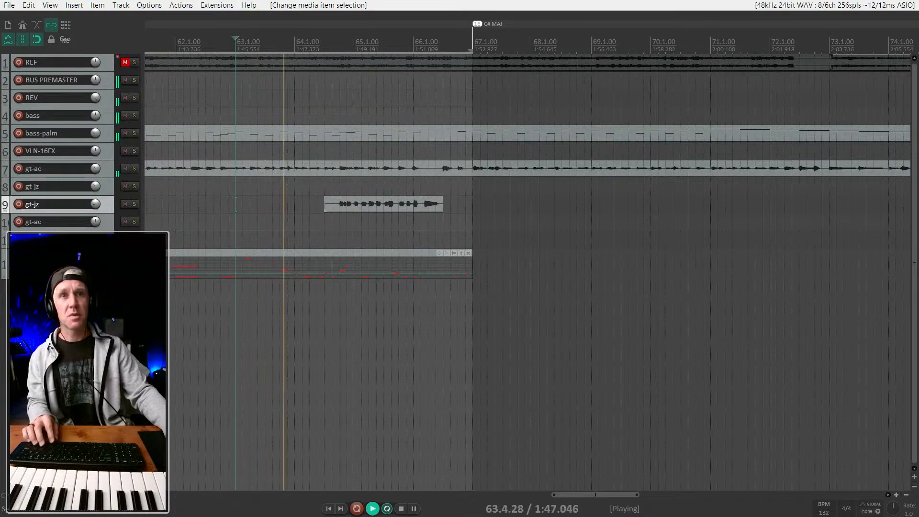
scroll(95, 257, "down", 2)
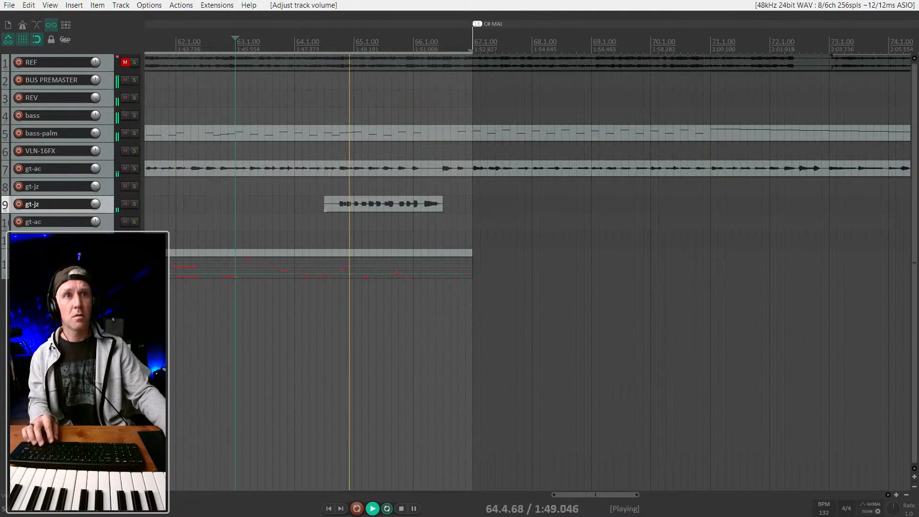
left_click_drag(97, 204, 97, 202)
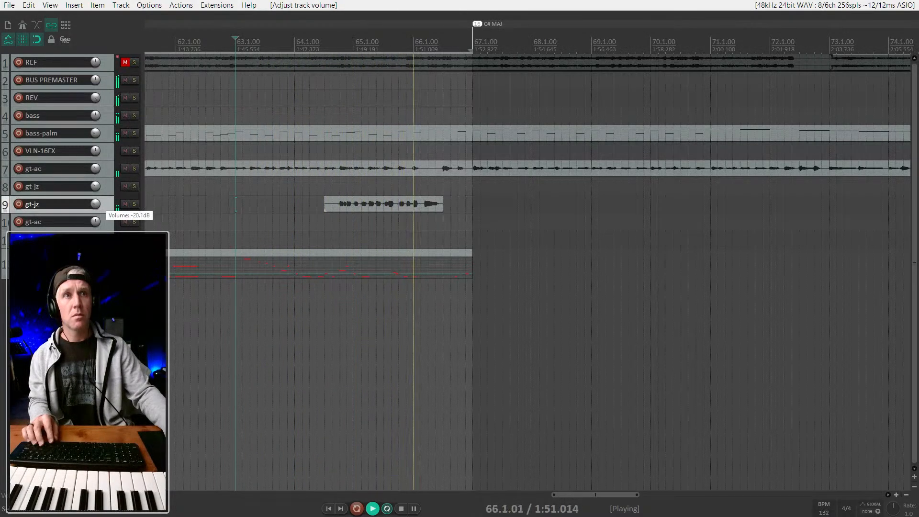
Step: Mute all melody and chord notes between 65.1 and 66.1 in the piano item
left_click(397, 252)
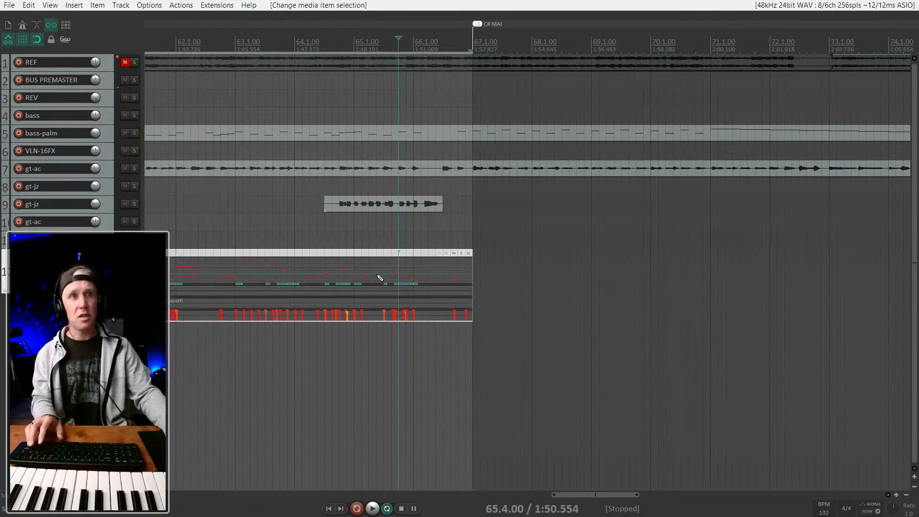
scroll(378, 331, "up", 4)
left_click_drag(306, 277, 481, 403)
right_click(487, 381)
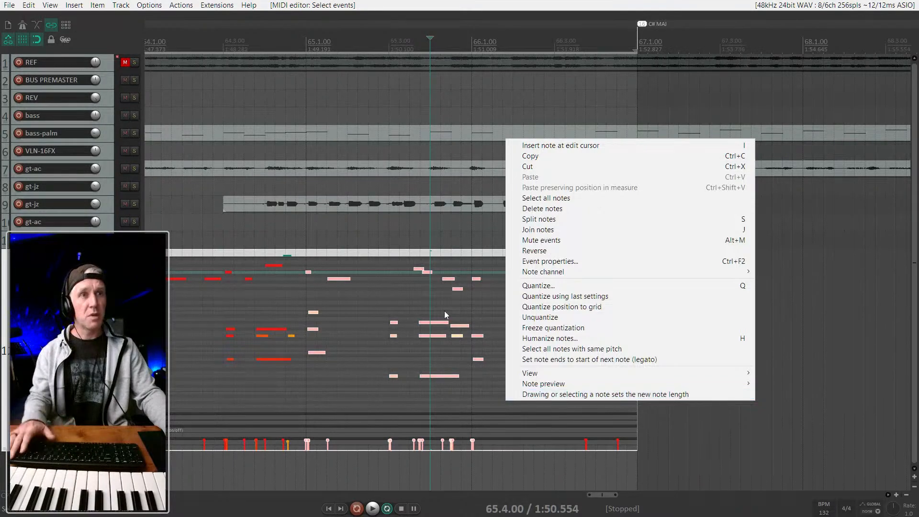
key("Escape")
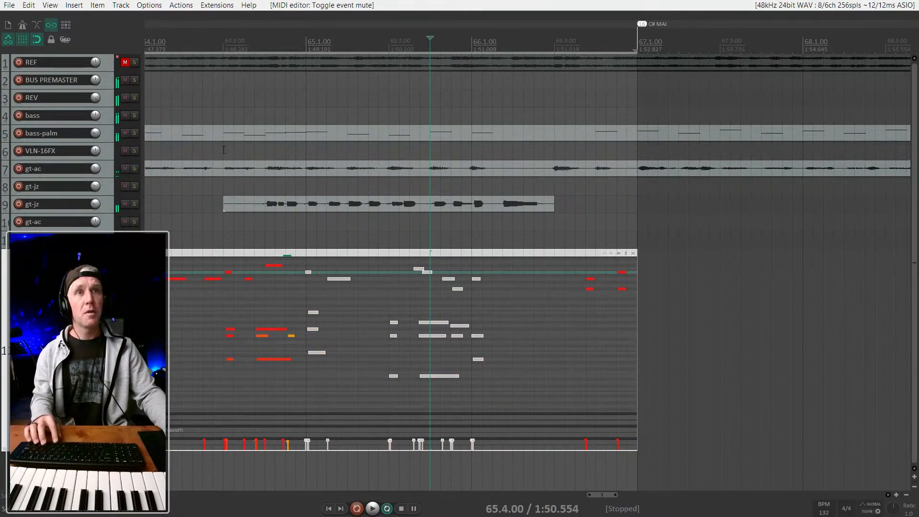
Step: Play back the passage from bar 64.1 and again from 64.2.75 to check it against the guitar
scroll(235, 94, "down", 4)
scroll(303, 116, "up", 2)
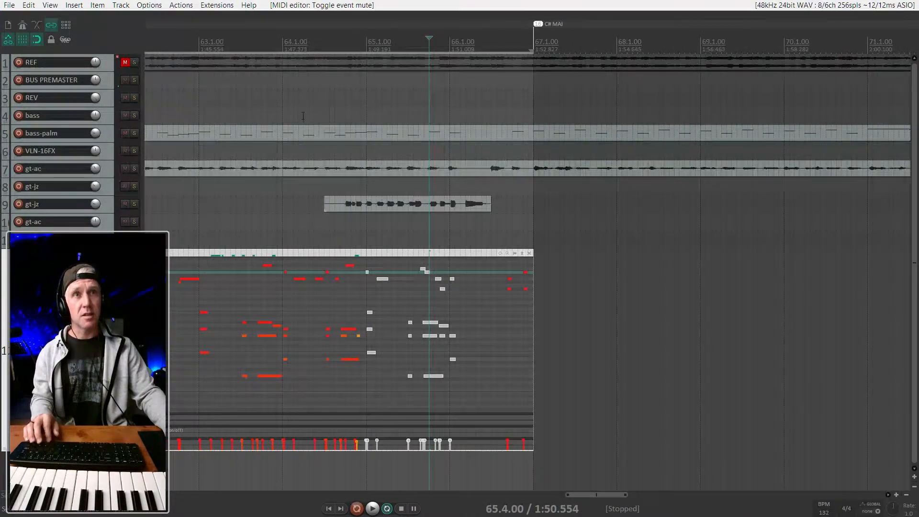
left_click(279, 111)
key("space")
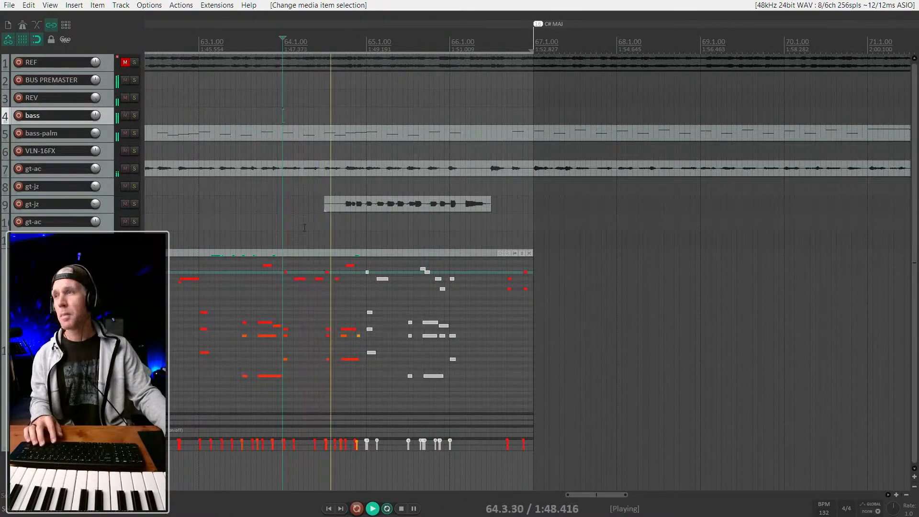
scroll(361, 311, "up", 4)
key("space")
left_click(210, 188)
key("space")
key("space")
Step: Open the piano part in the MIDI editor and mute the chord notes around 64.4
left_click_drag(381, 373, 321, 253)
key("ctrl+m")
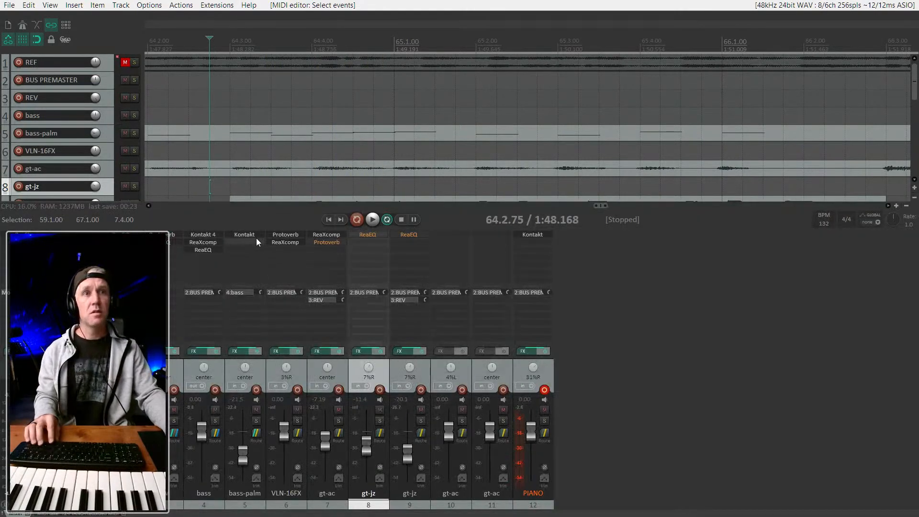
key("ctrl+alt+e")
key("alt+m")
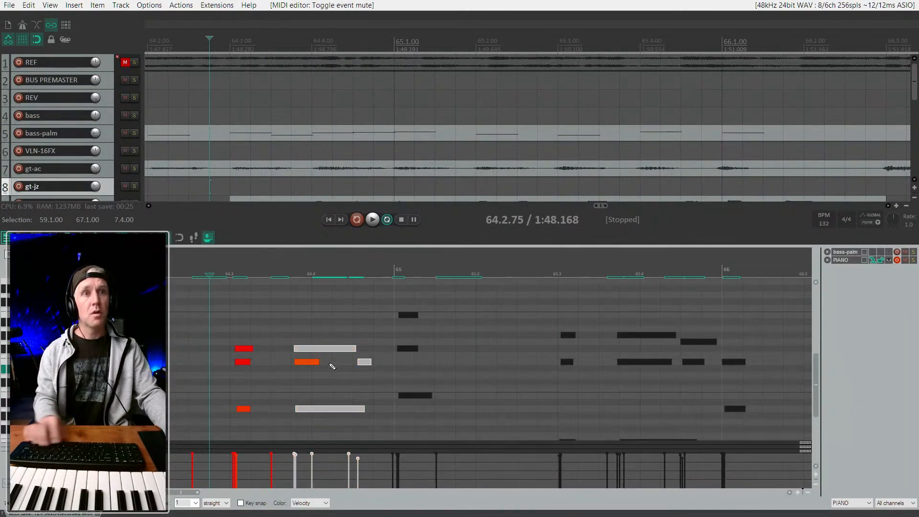
Step: Play back the passage from 64.2.75 with the chord notes around 64.4 muted, and stop playback
scroll(333, 365, "down", 2)
left_click(236, 147)
key("space")
scroll(292, 163, "down", 2)
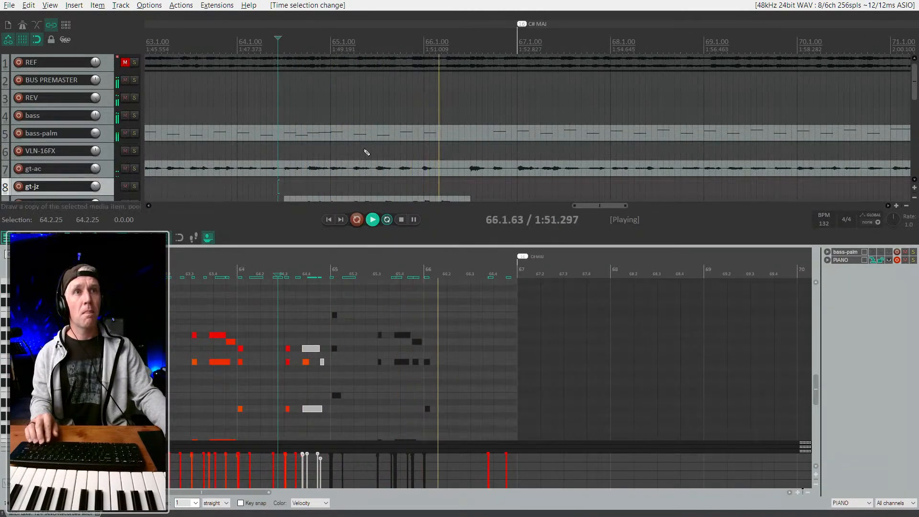
scroll(367, 151, "down", 2)
key("space")
Step: Delete the muted chord notes between 65.1 and 66.1 from the piano part
scroll(437, 322, "down", 2)
scroll(405, 353, "up", 2)
left_click_drag(472, 424, 356, 295)
scroll(446, 403, "up", 2)
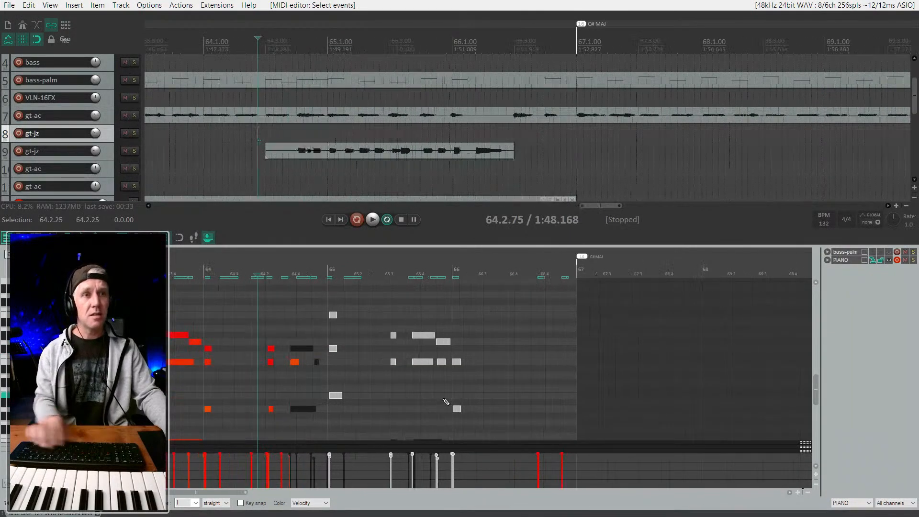
key("Delete")
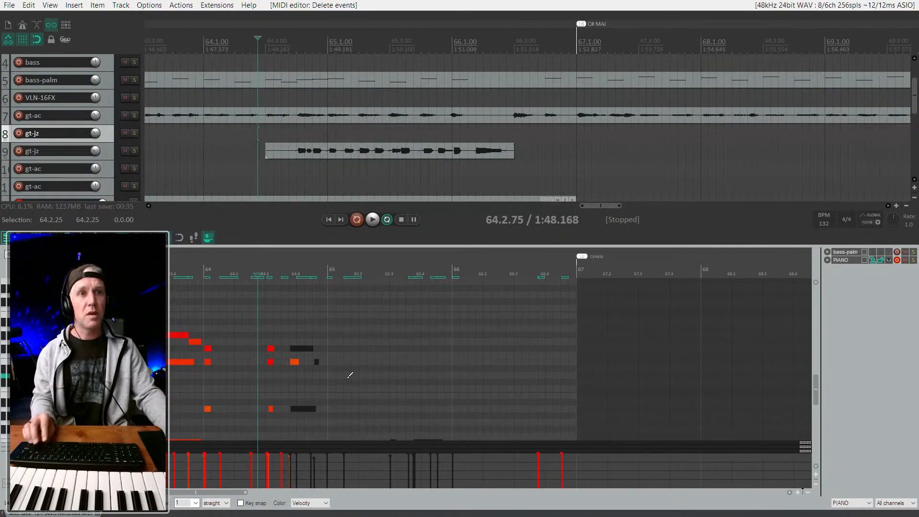
Step: Delete the remaining chord notes around 64.4 and the low notes between 65.3 and 66.1, and close the MIDI editor
scroll(350, 375, "down", 1)
left_click_drag(300, 322, 474, 382)
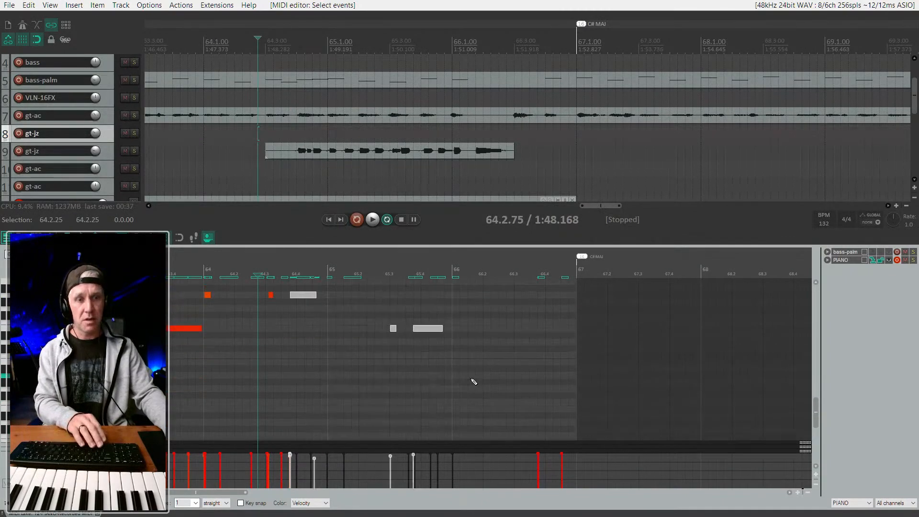
key("ctrl+m")
key("ctrl+m")
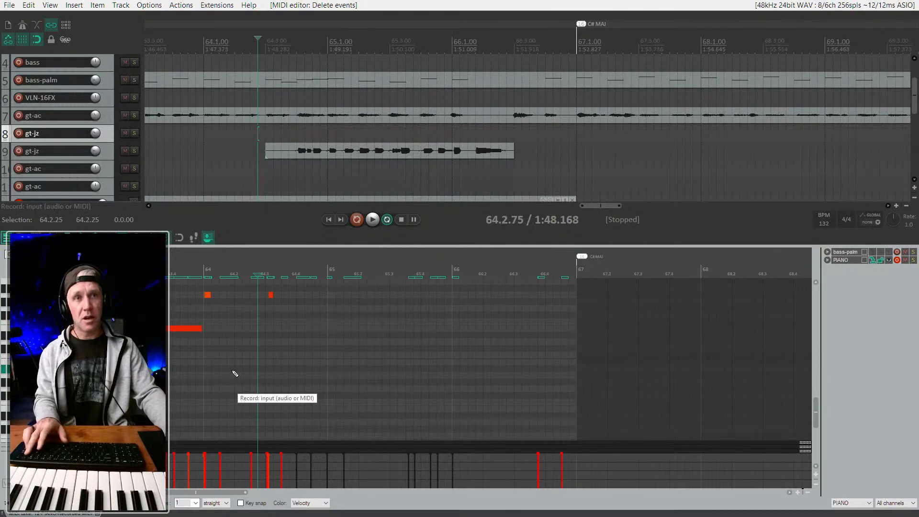
key("shift+grave")
key("shift+grave")
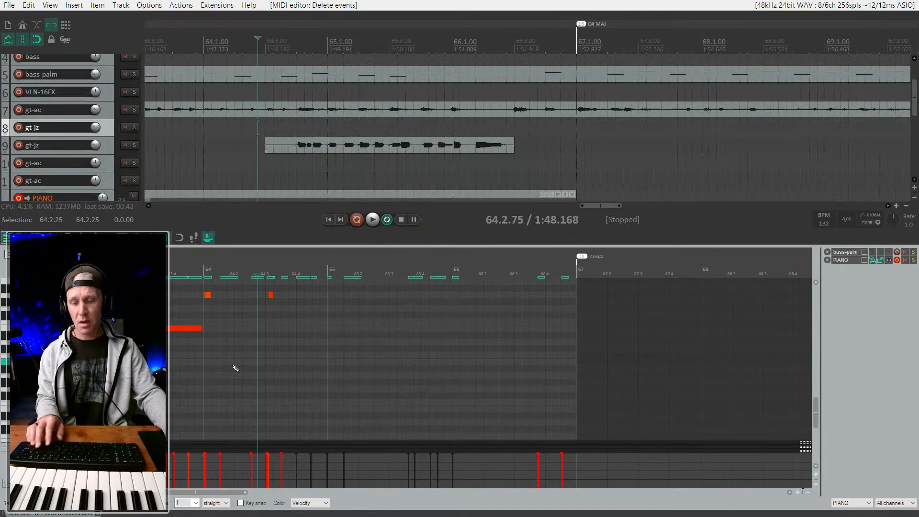
key("Escape")
Step: Play back the guitar passage from 64.2.75 without the deleted piano chords, and stop playback
scroll(311, 303, "up", 3)
key("space")
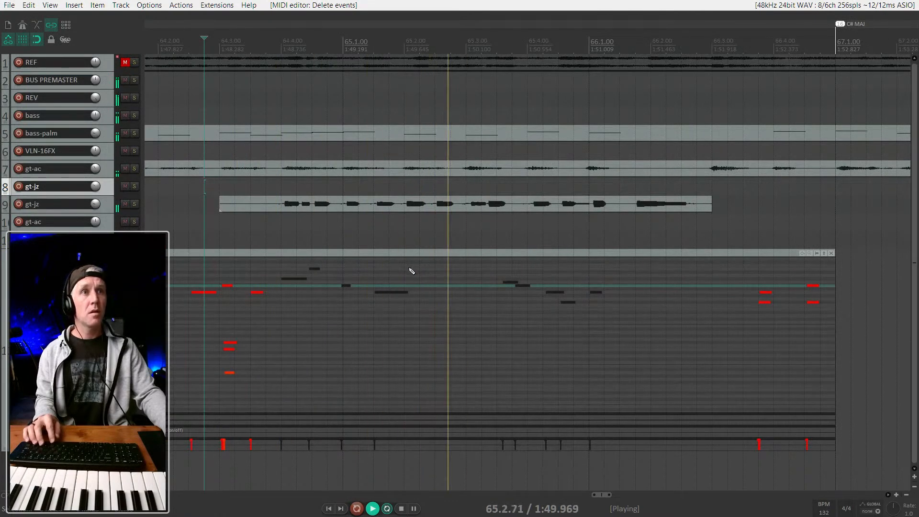
key("space")
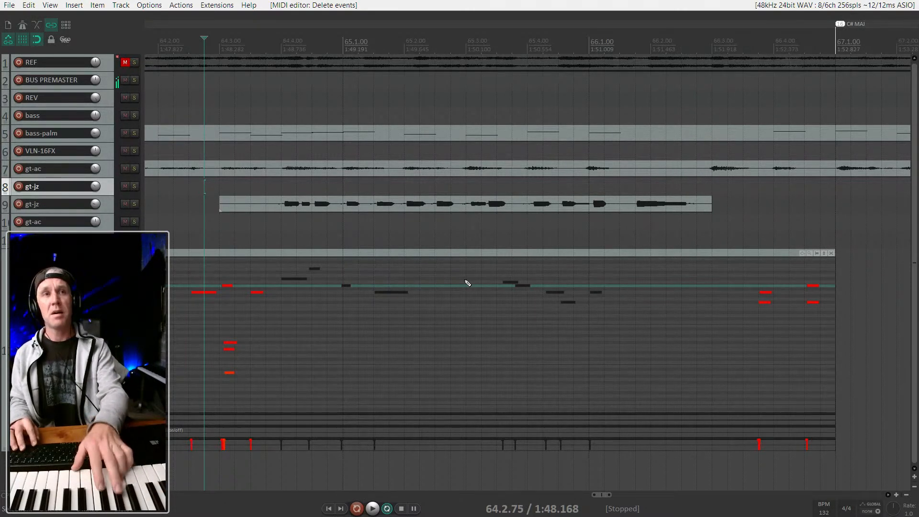
Step: Record a new melody overdub on the PIANO track starting from bar 64.1
scroll(465, 280, "down", 2)
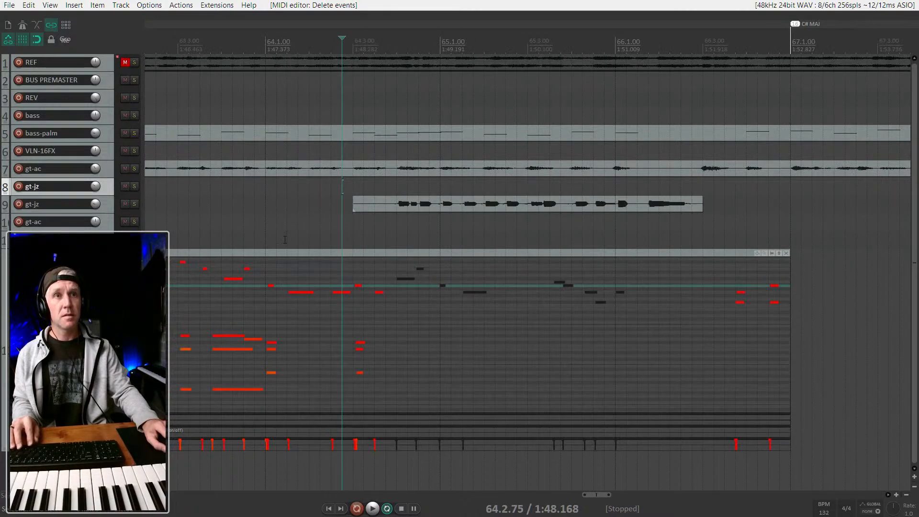
left_click(269, 233)
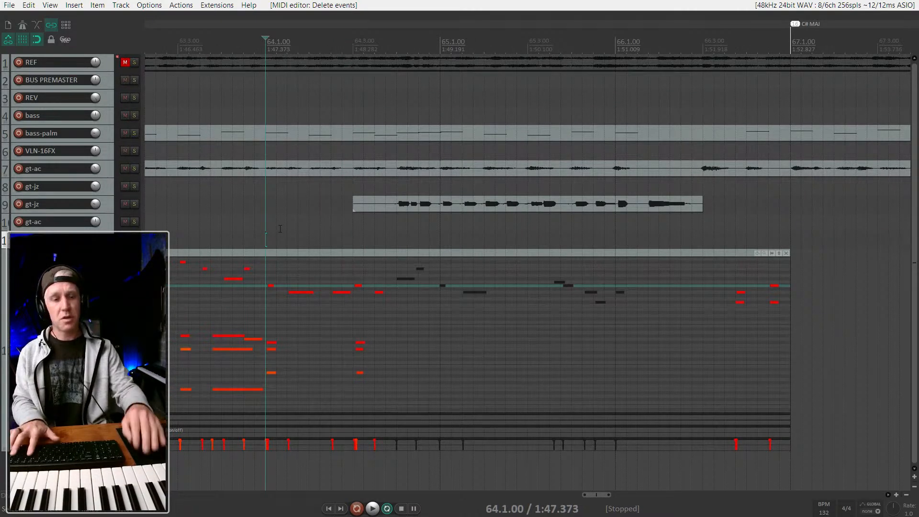
key("ctrl+r")
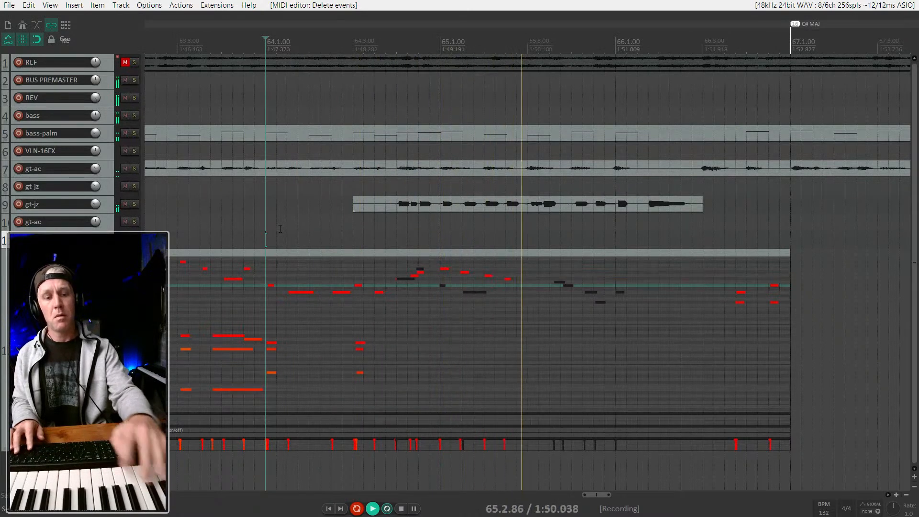
key("ctrl+r")
key("space")
Step: Play back the newly recorded piano melody from 64.2.75 and stop before bar 67.1
left_click(342, 285)
key("space")
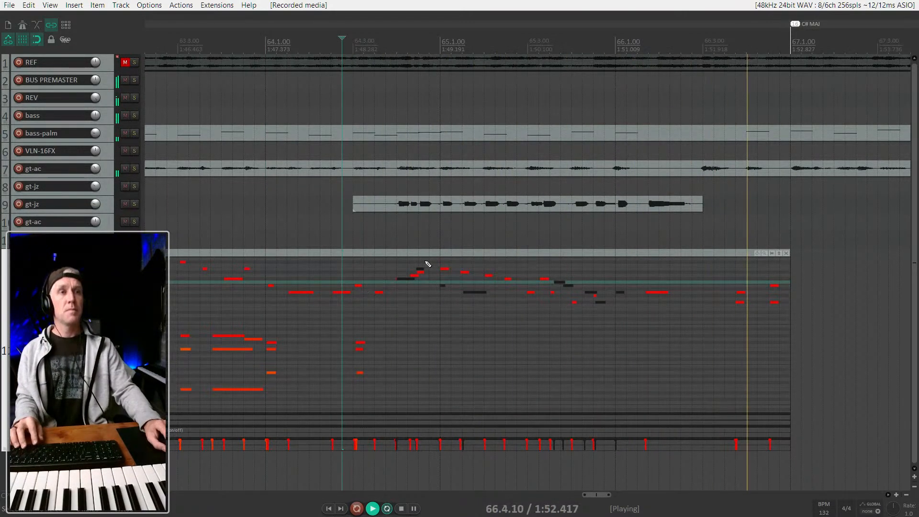
key("space")
scroll(425, 263, "down", 1)
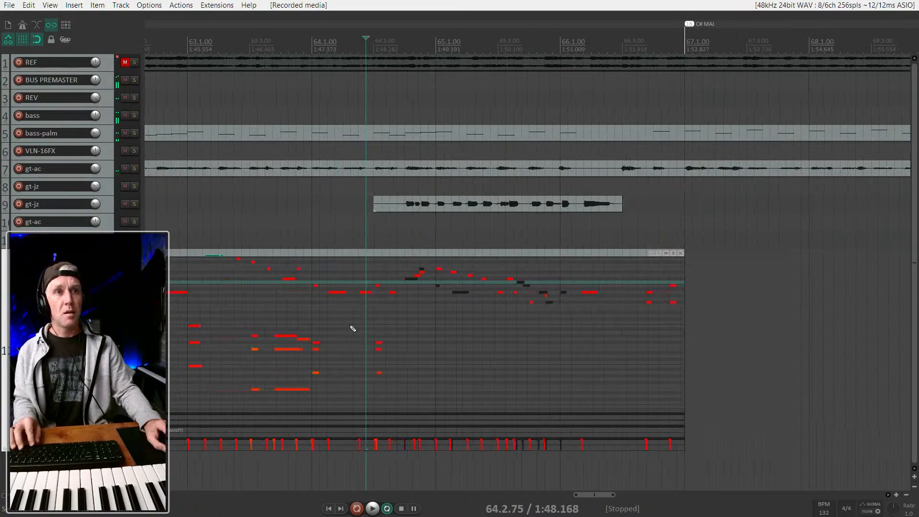
right_click(436, 301)
left_click(413, 299)
scroll(414, 299, "up", 5)
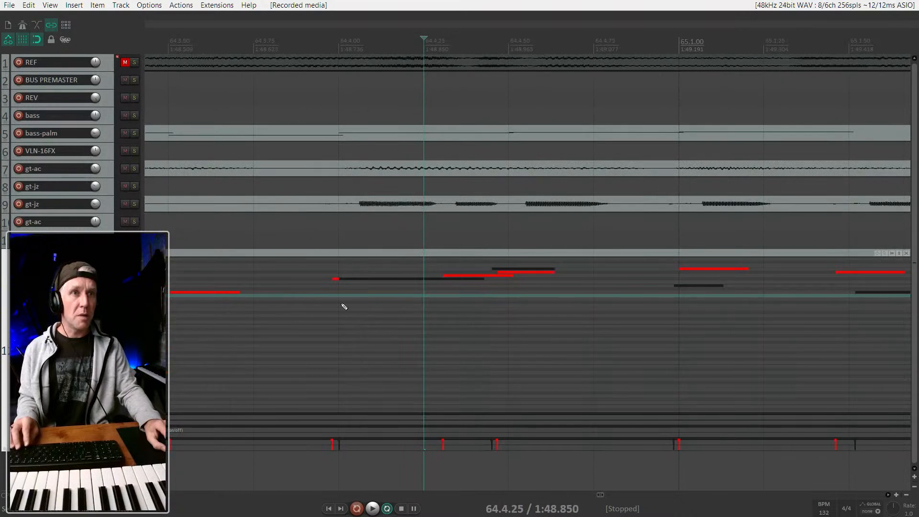
scroll(177, 330, "down", 3)
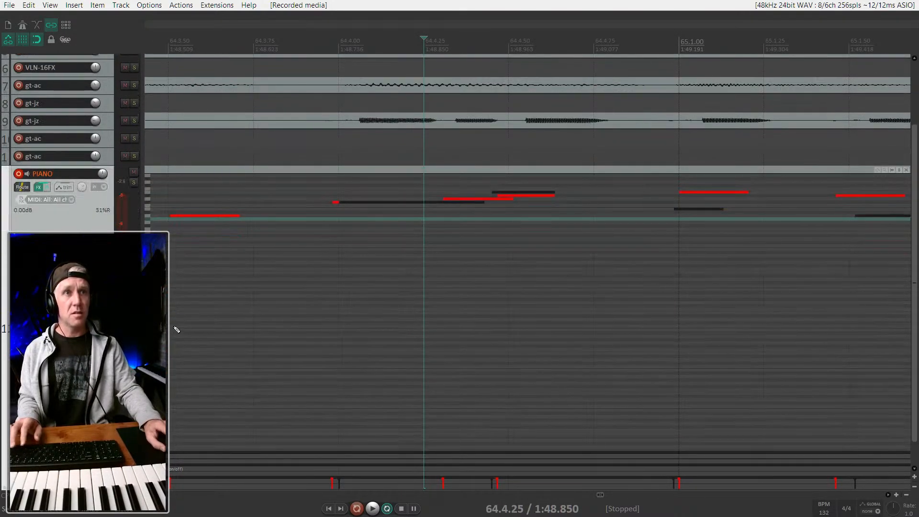
key("Home")
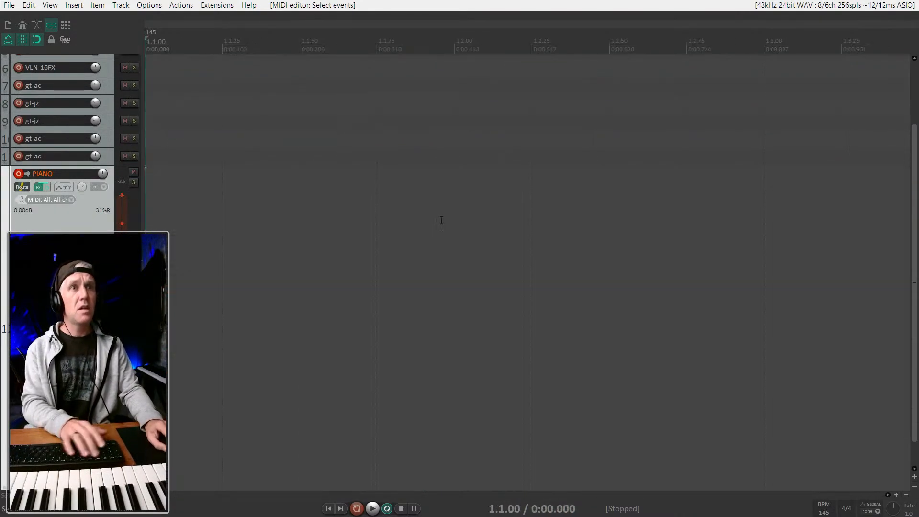
key("ctrl+z")
left_click(381, 261)
scroll(381, 261, "down", 15)
scroll(352, 260, "up", 5)
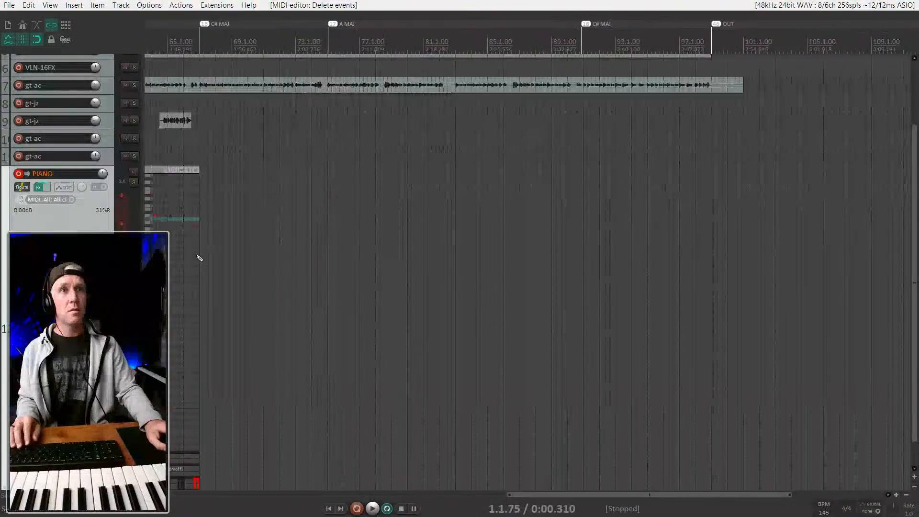
left_click_drag(199, 258, 556, 268)
scroll(465, 237, "up", 4)
left_click(613, 243)
key("space")
scroll(614, 244, "up", 5)
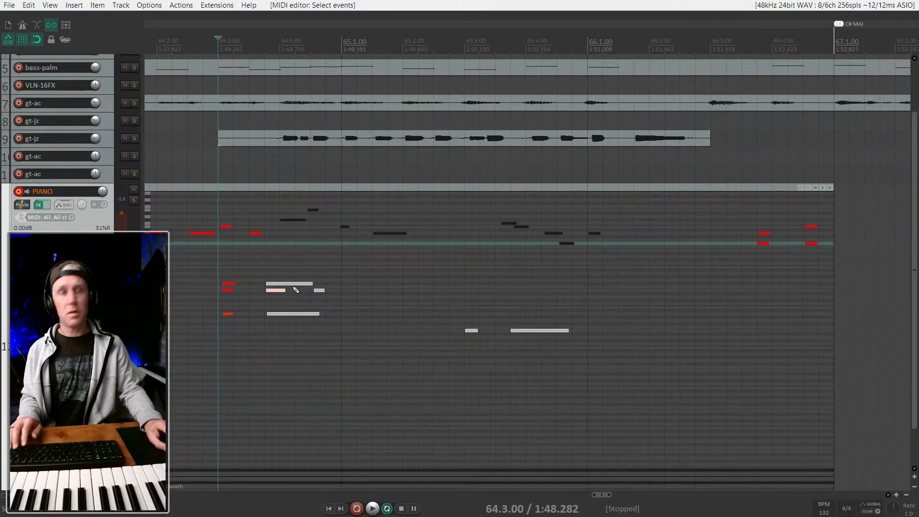
Step: Delete the old muted melody notes between 64.4 and just after 66.1, keeping the newly recorded ones
left_click(296, 242)
scroll(296, 244, "up", 5)
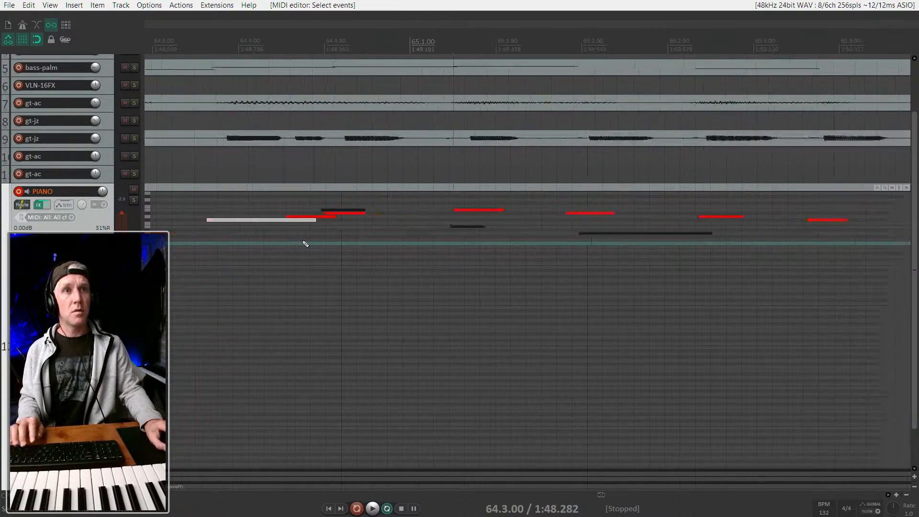
left_click(240, 220)
key("space")
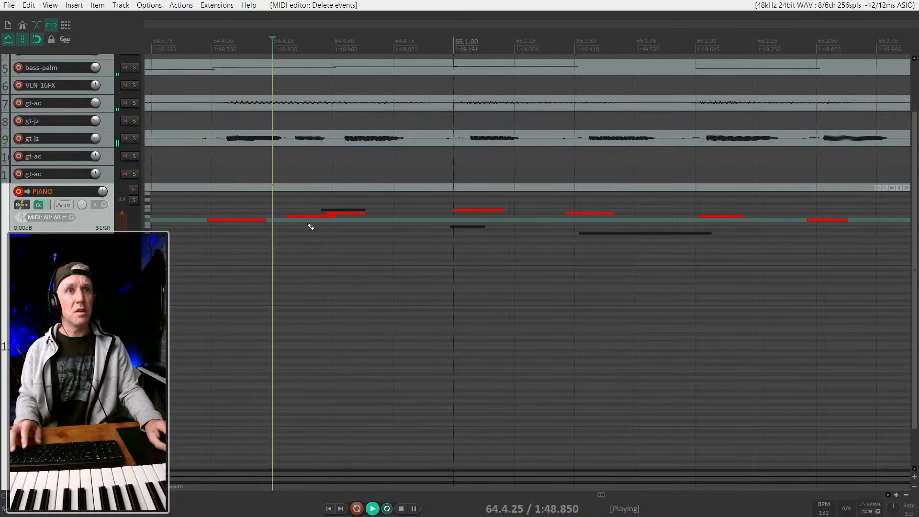
left_click(362, 209)
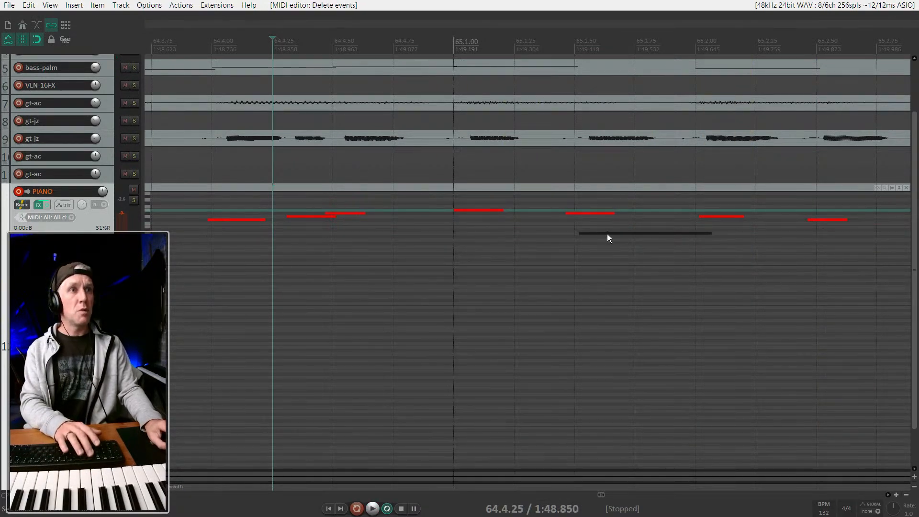
scroll(601, 230, "down", 5)
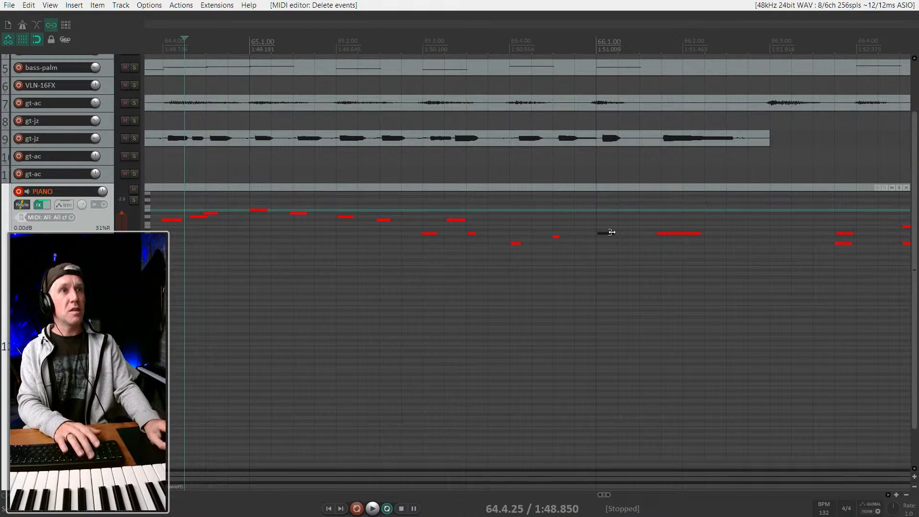
scroll(587, 263, "down", 3)
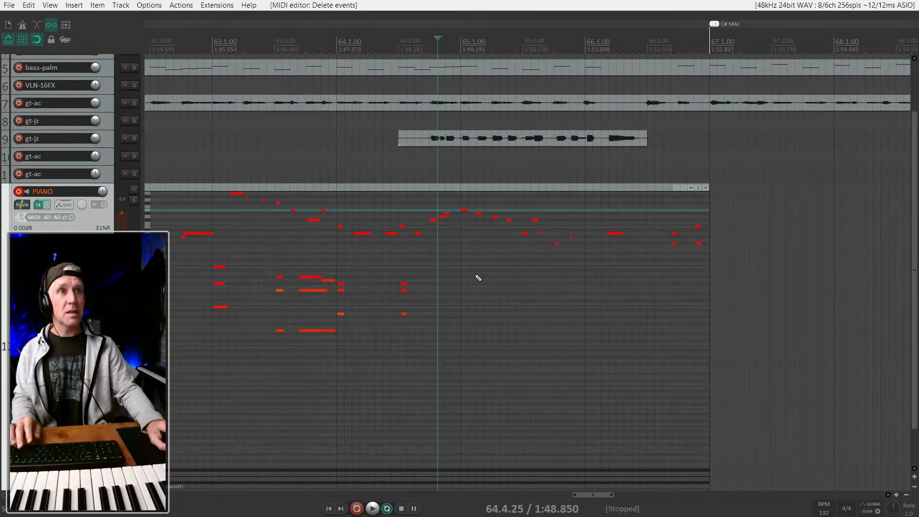
Step: Mute the PIANO melody notes between 65.1 and 66.1
scroll(478, 278, "up", 3)
left_click_drag(458, 219, 713, 288)
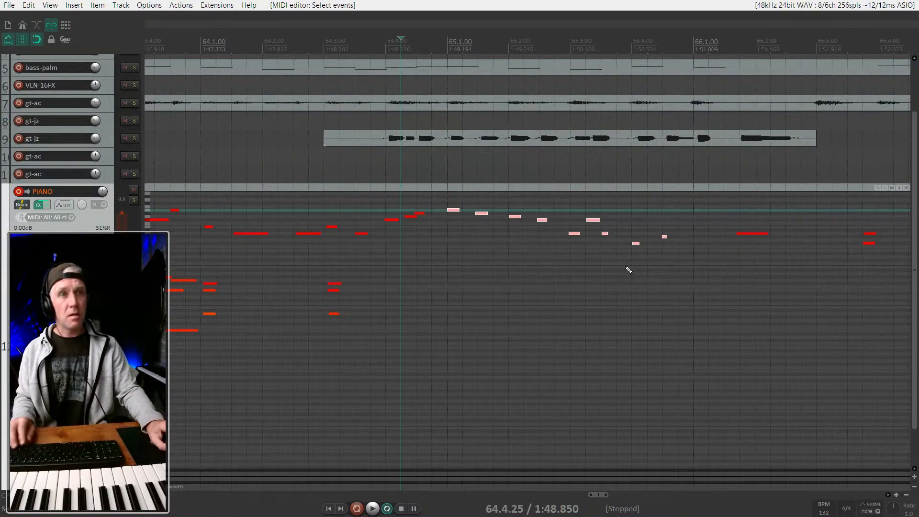
key("alt+m")
scroll(467, 258, "down", 2)
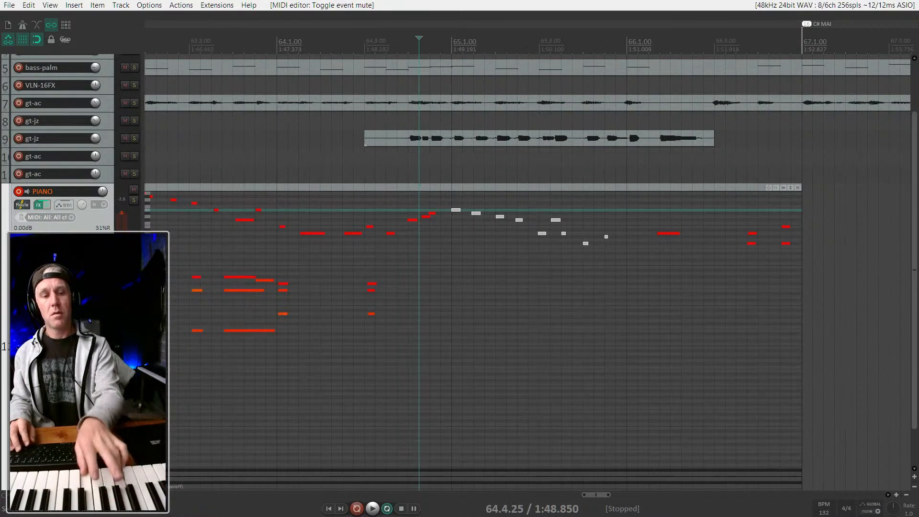
Step: Play back the passage from 64.4.25 several times to practise piano chords without the muted melody notes
key("space")
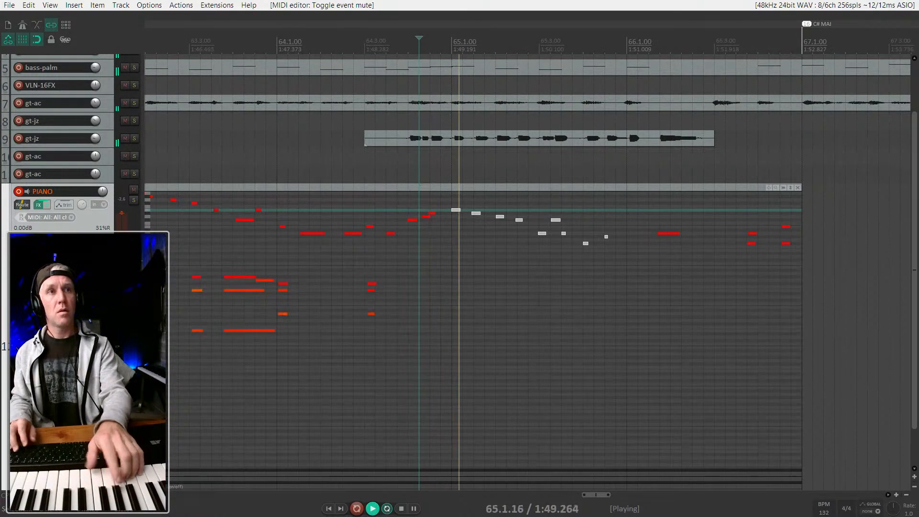
key("space")
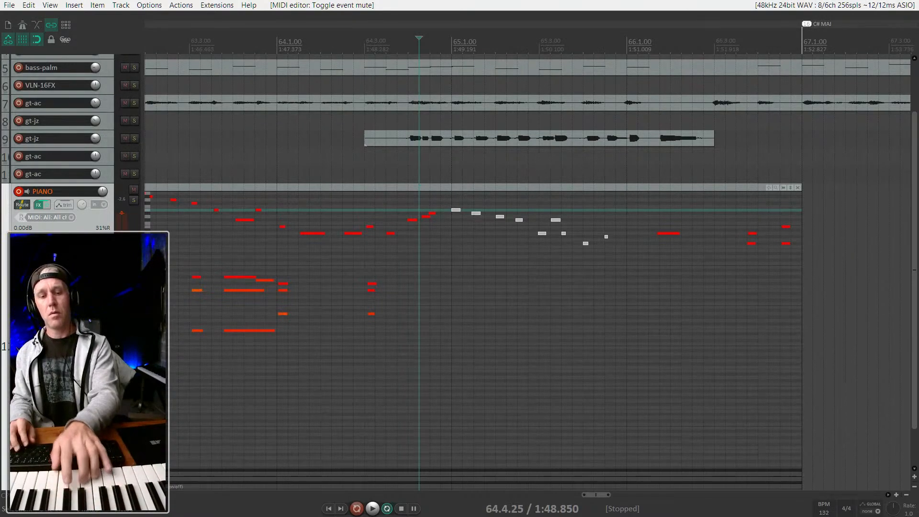
key("space")
key("space")
key("space")
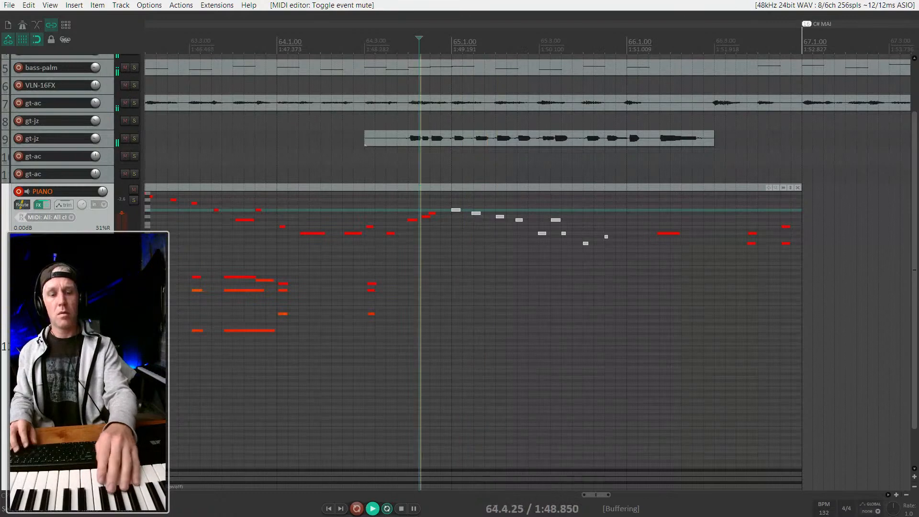
key("space")
key("space")
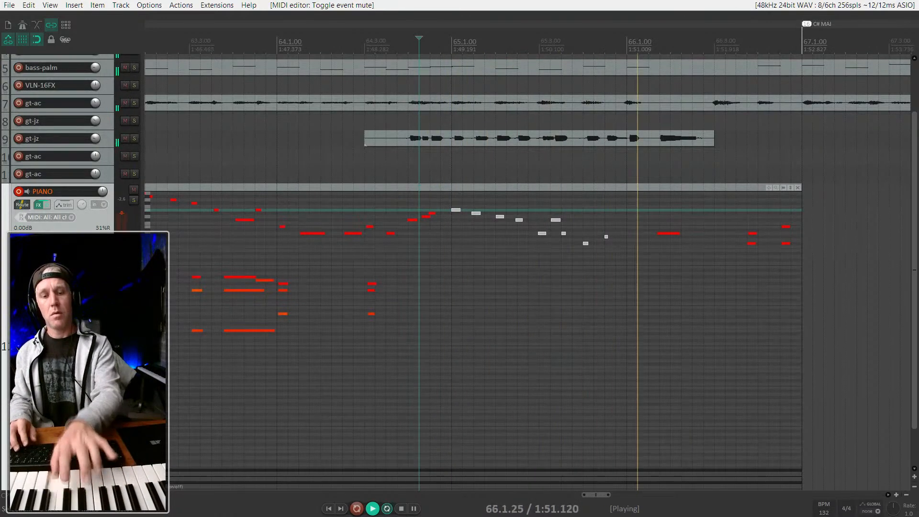
key("space")
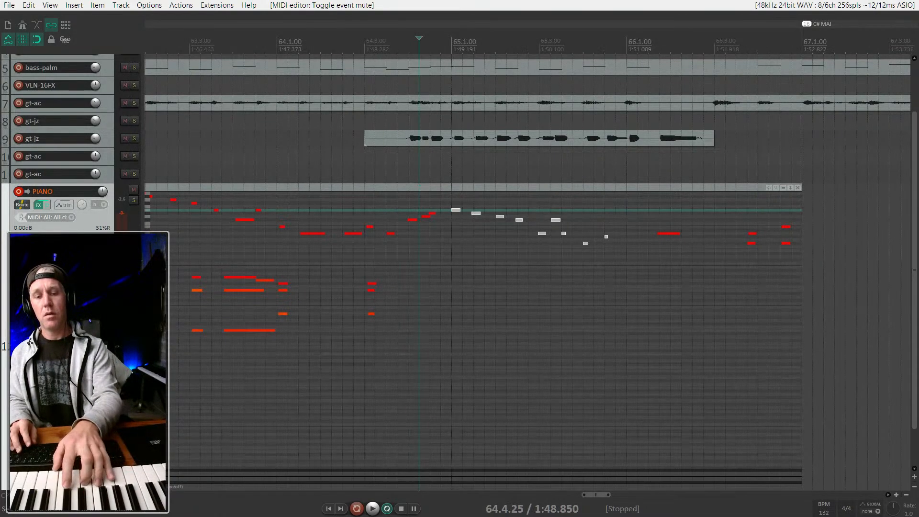
key("space")
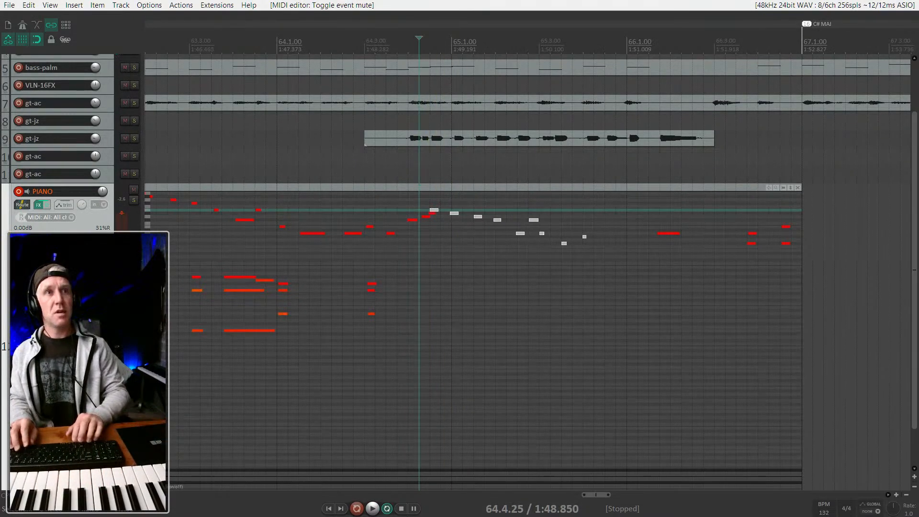
Step: Move the playback start to bar 64.1 and play the passage repeatedly to rehearse the piano part against the guitar
left_click(273, 150)
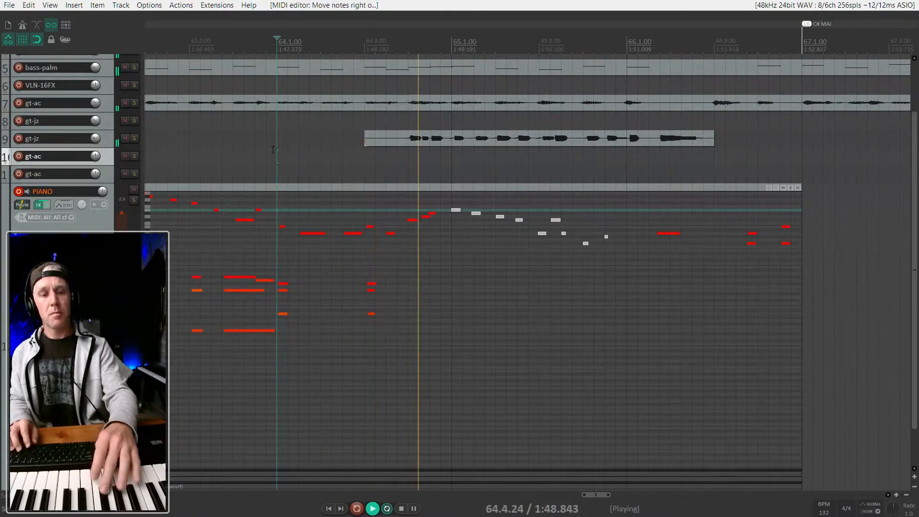
key("space")
key("space")
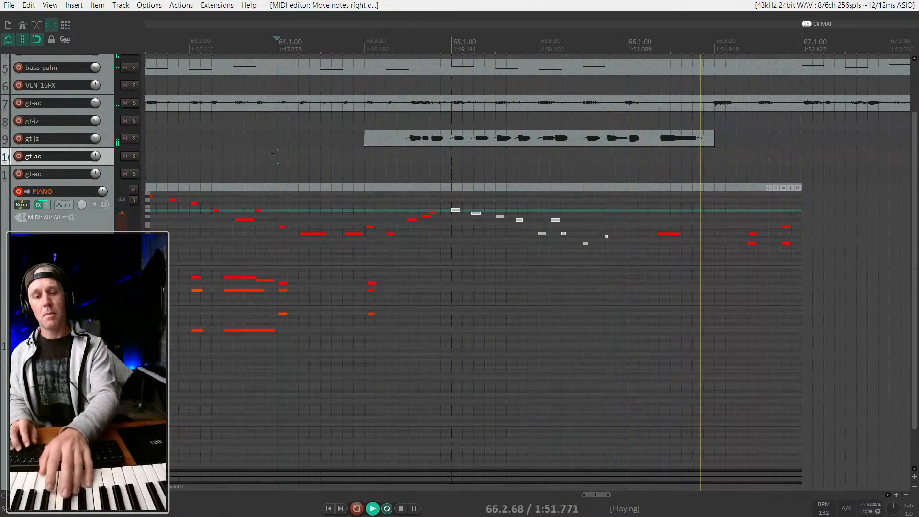
key("space")
key("space")
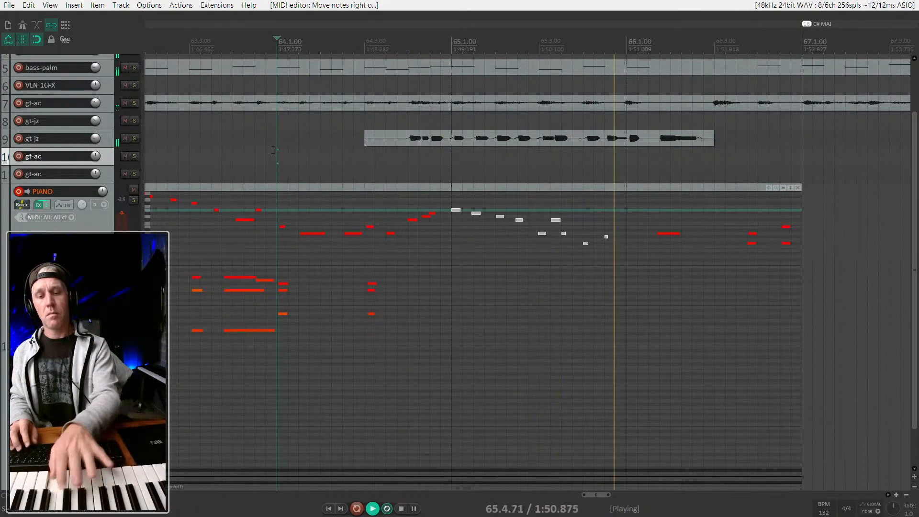
key("space")
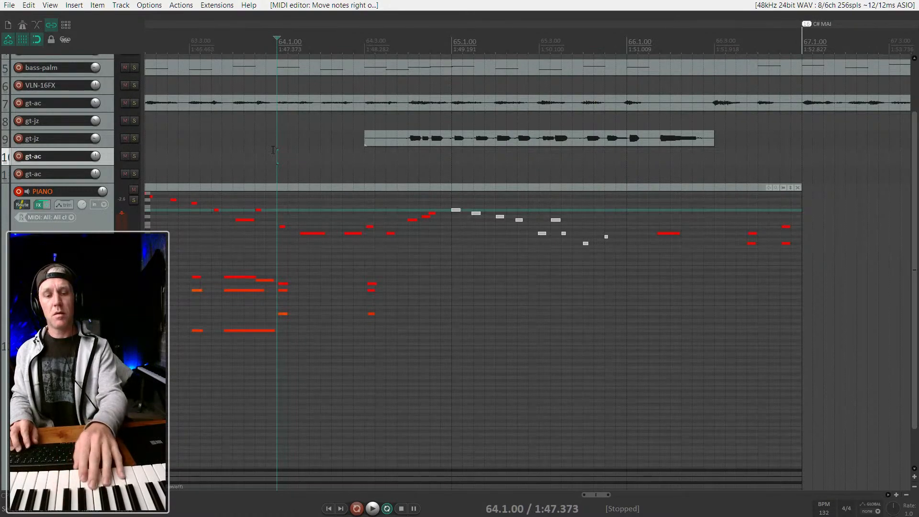
key("space")
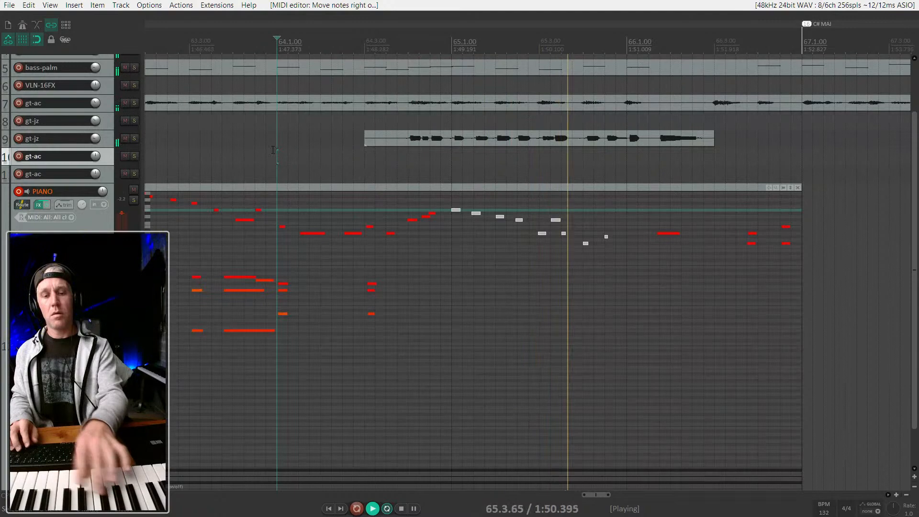
key("space")
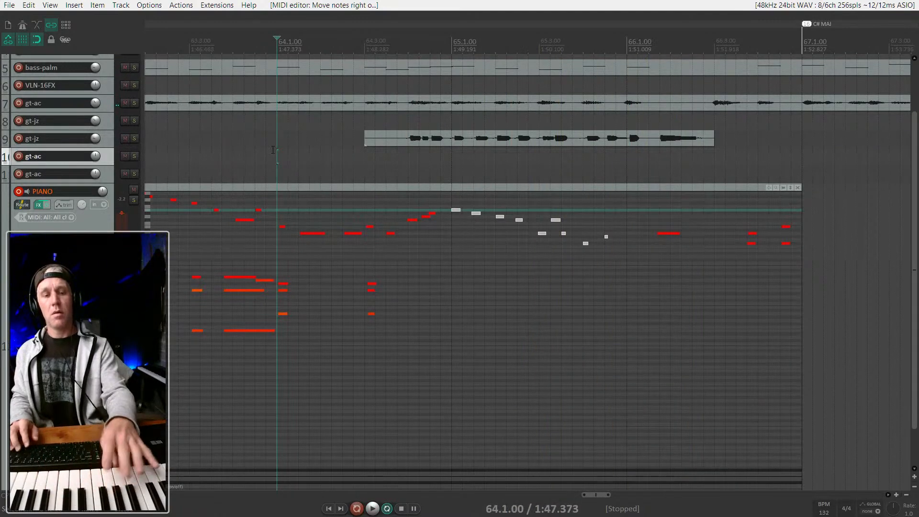
key("space")
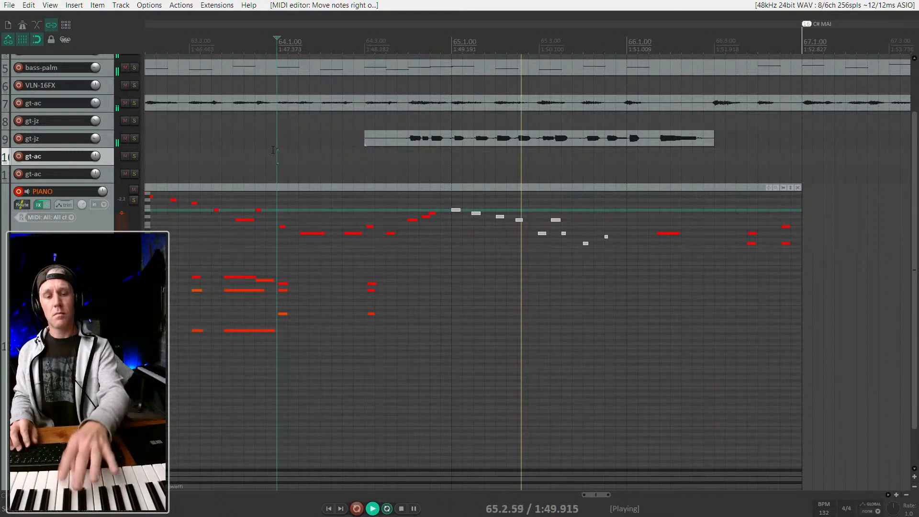
key("space")
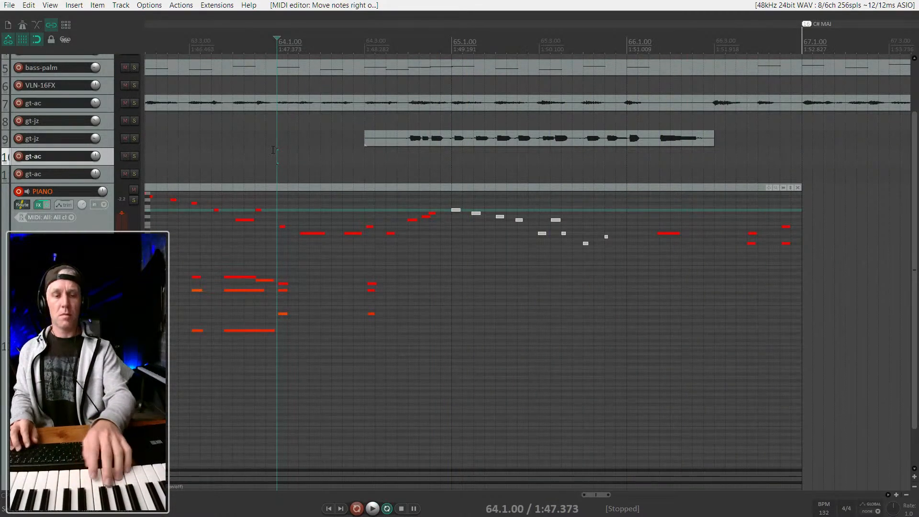
key("space")
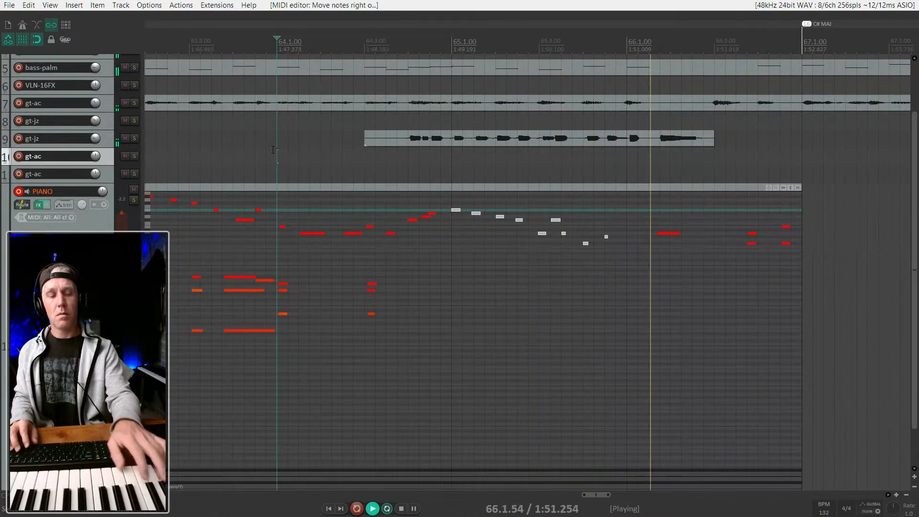
key("space")
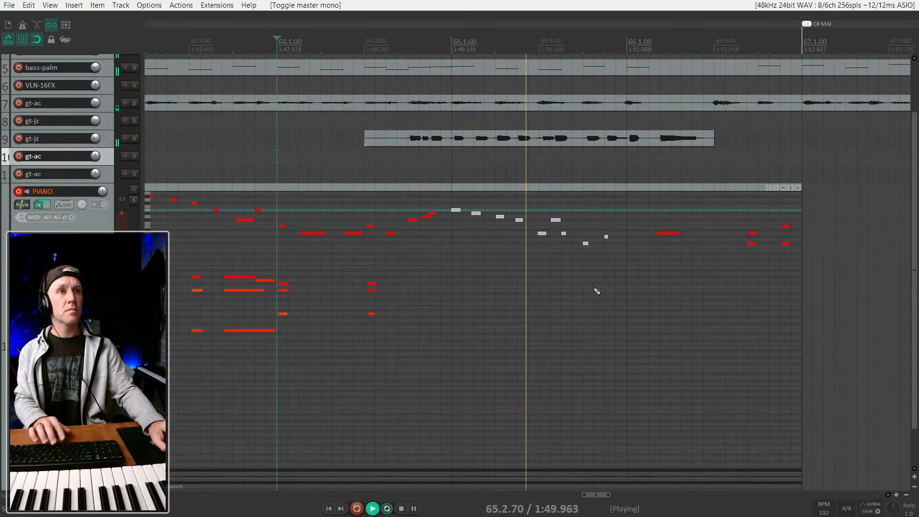
Step: Unmute the PIANO melody notes between 65.1 and 66.1 and stop playback
left_click_drag(617, 270, 454, 198)
key("alt+m")
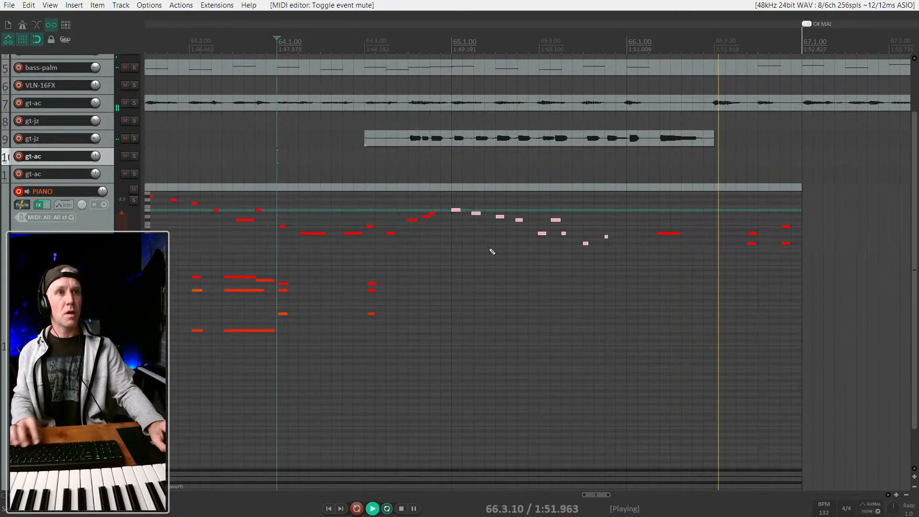
scroll(466, 211, "down", 3)
scroll(467, 211, "up", 2)
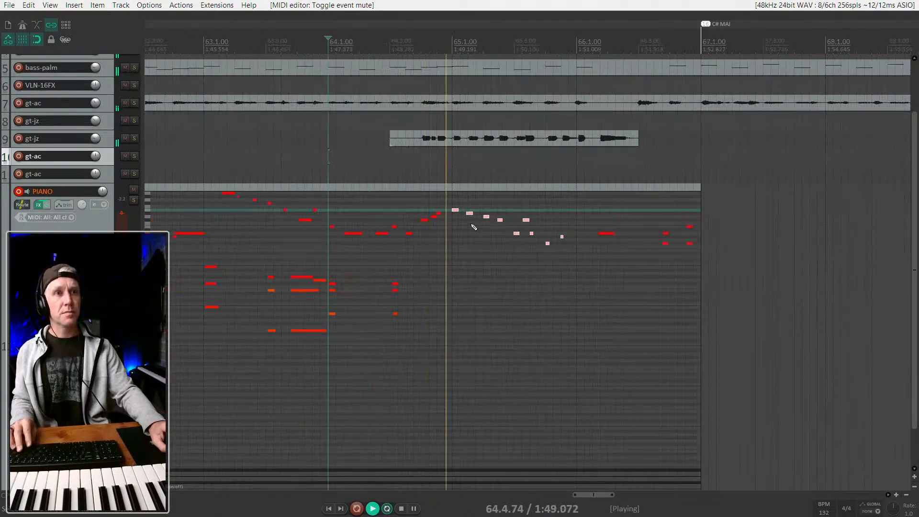
key("space")
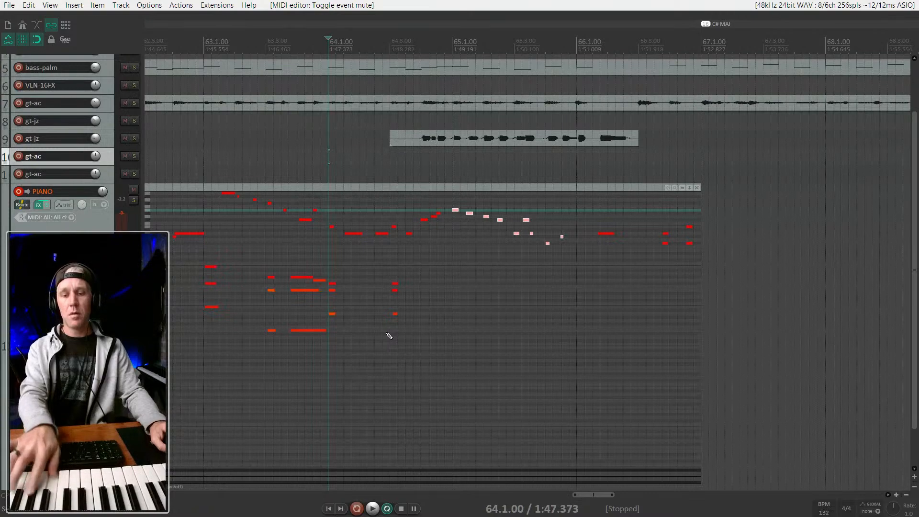
Step: Play back the passage from 64.1 with the melody audible to rehearse the lower chord part
key("space")
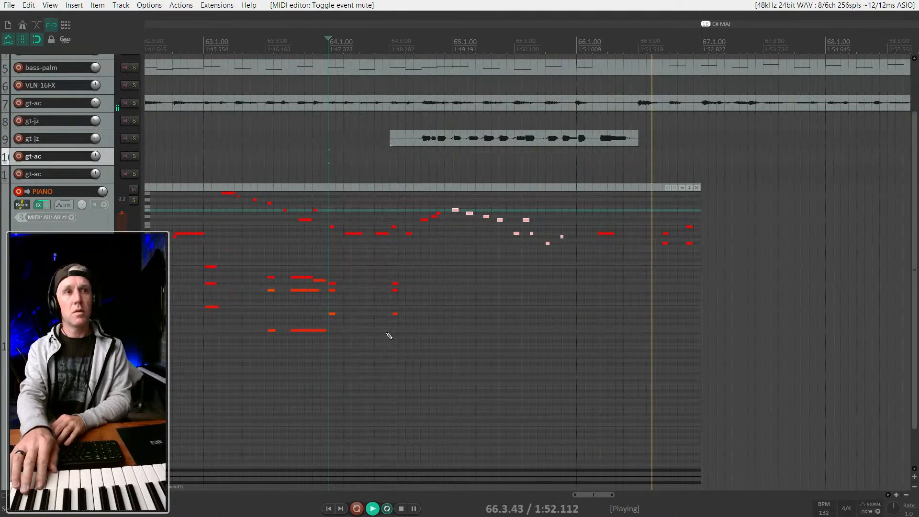
key("space")
key("space")
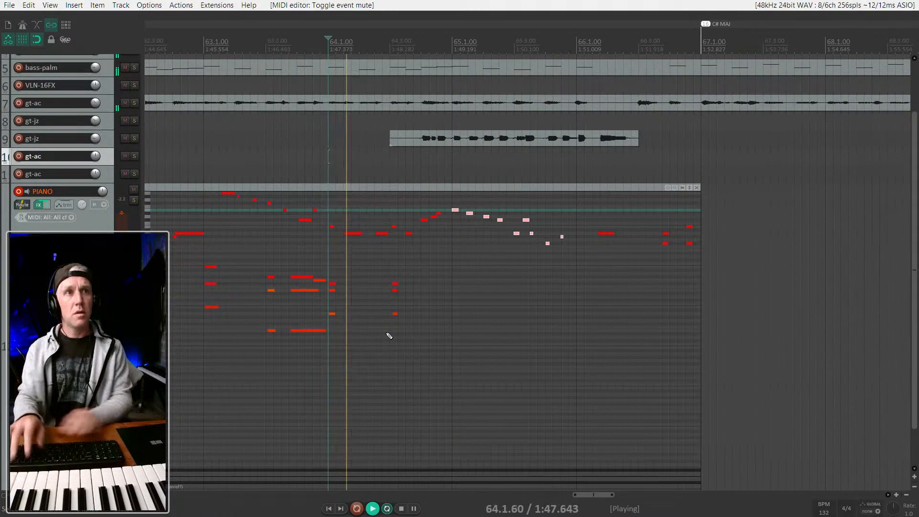
key("space")
Step: Set the time selection from 64.1 to 67.1 and record a chord overdub on the PIANO track across it
left_click_drag(332, 148, 705, 114)
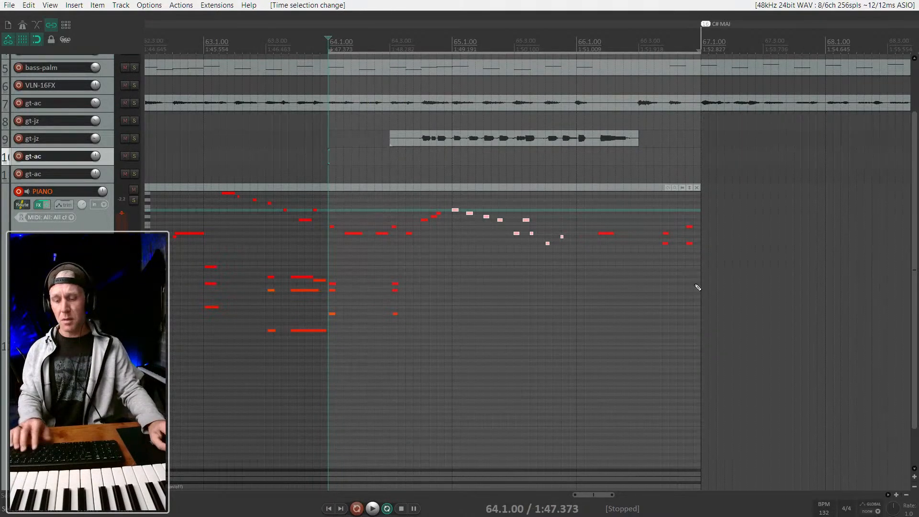
key("space")
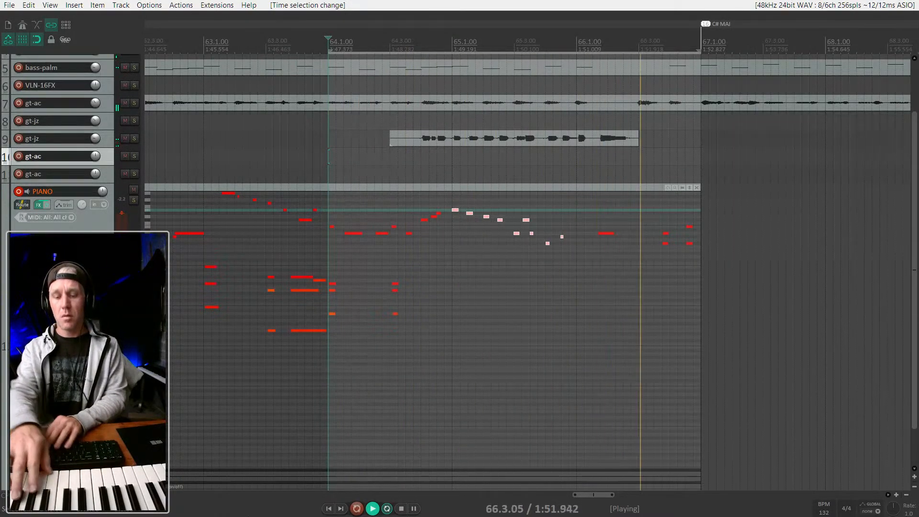
key("ctrl+r")
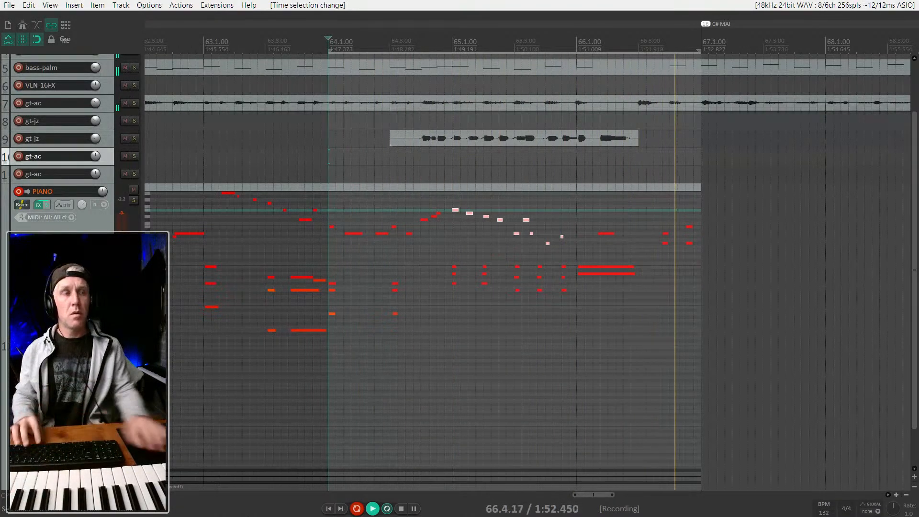
key("space")
Step: Delete the long recorded chord after 66.1 and record a replacement chord there on the PIANO track
left_click_drag(646, 302, 577, 257)
key("Delete")
key("space")
key("ctrl+r")
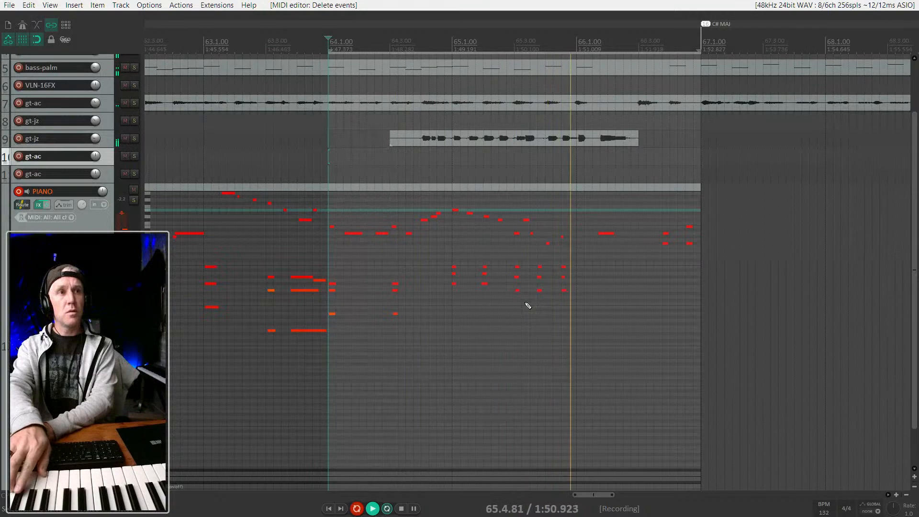
key("space")
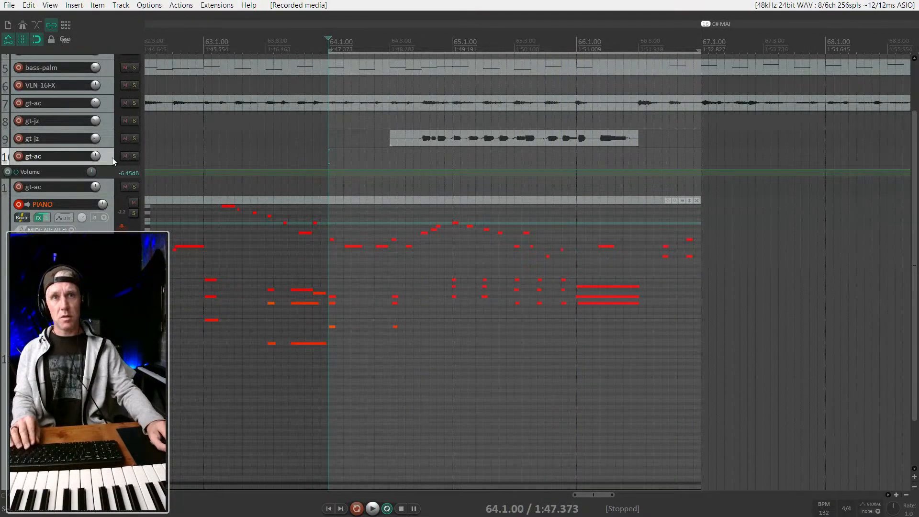
Step: Hide the gt-ac track's volume envelope, play back the recorded piano chords from 64.1, and stop playback
key("v")
scroll(413, 154, "down", 4)
key("space")
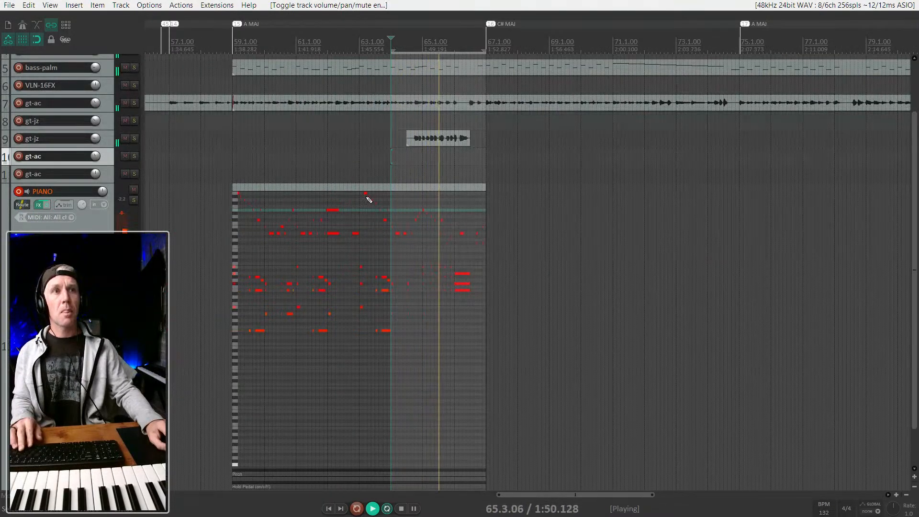
scroll(481, 187, "up", 1)
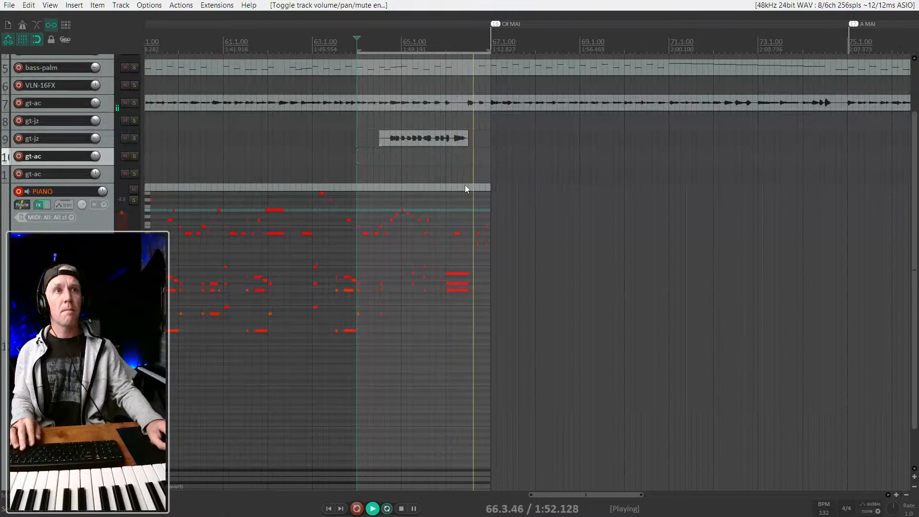
key("space")
Step: Show the mixer and lower the PIANO track volume to -5.53 dB
left_click(466, 106)
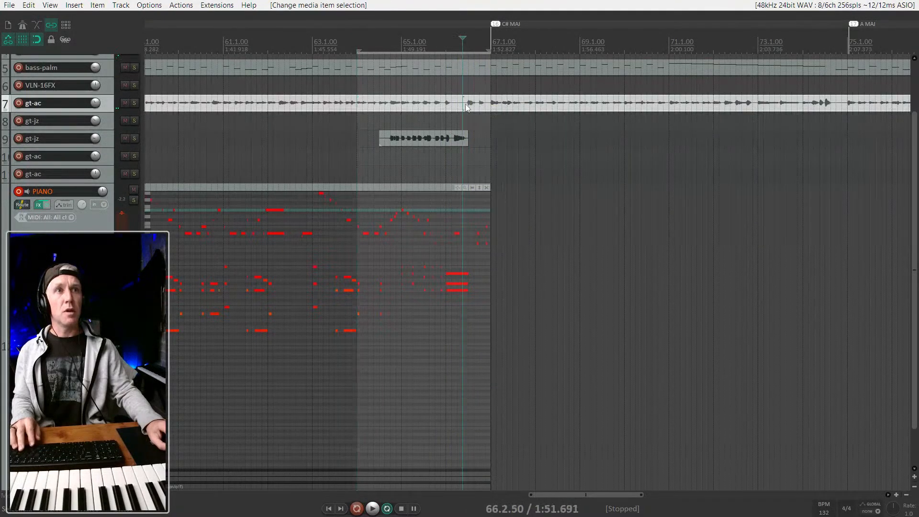
key("ctrl+m")
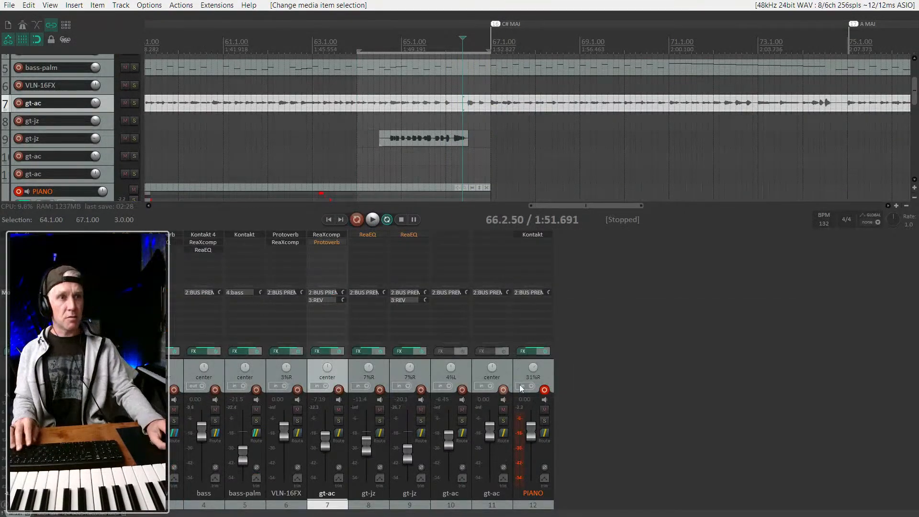
left_click_drag(539, 428, 538, 435)
Step: Pan the gt-jz track 9 to 100% right during playback of the selected bars, and toggle master mono
key("space")
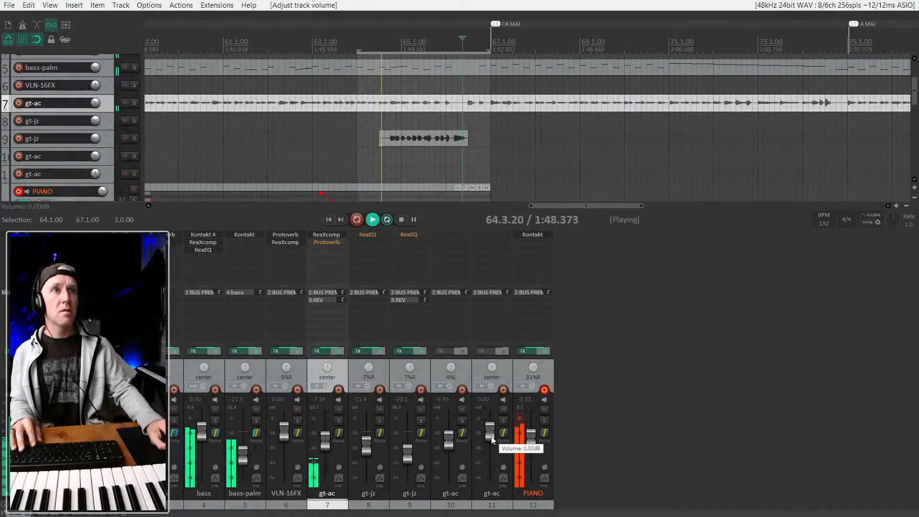
left_click_drag(411, 367, 414, 387)
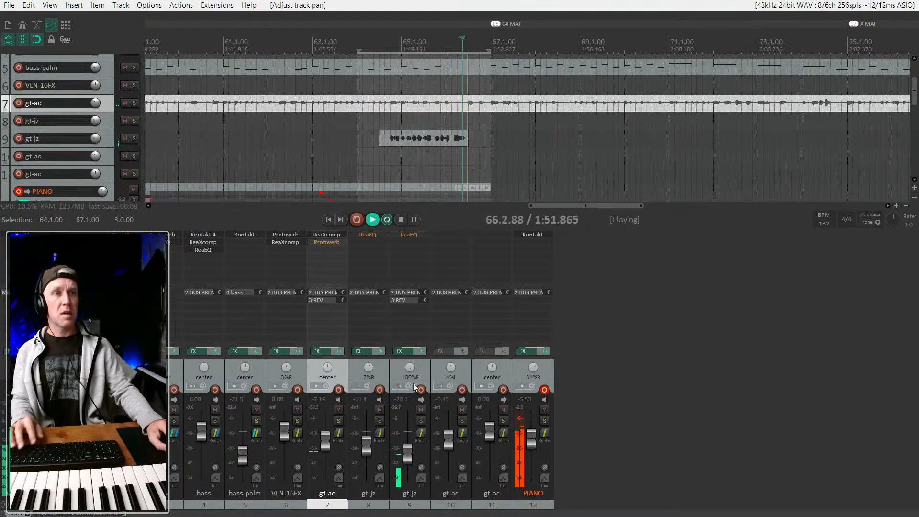
key("m")
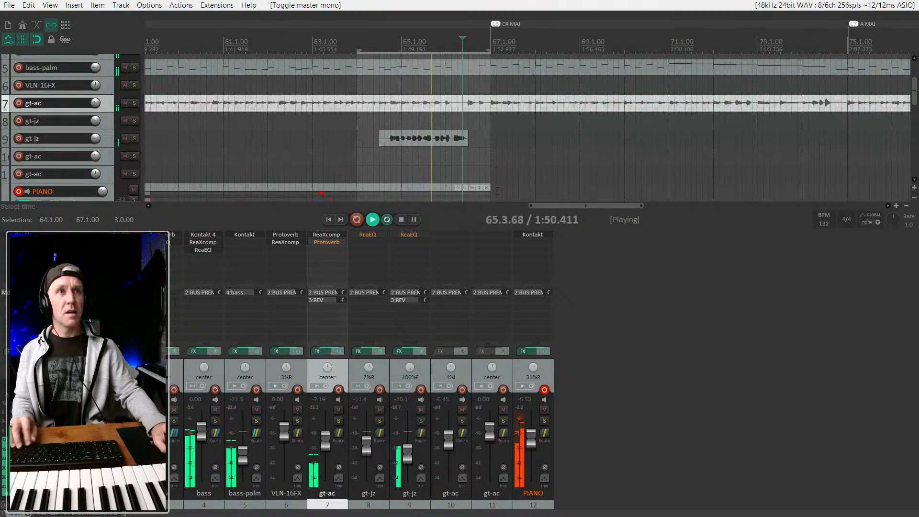
Step: Mute the gt-jz track 9 and play the selected bars from 64.1
scroll(493, 184, "down", 3)
key("space")
left_click(423, 82)
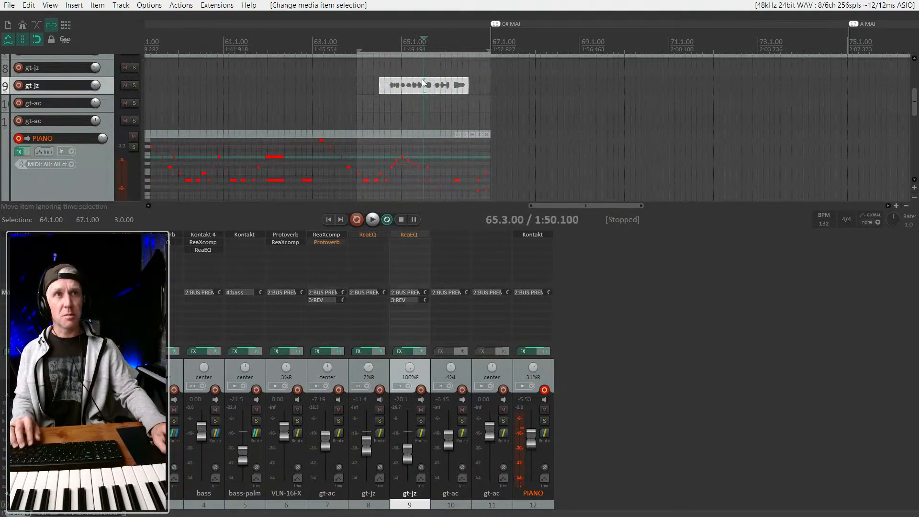
key("F5")
key("F5")
key("F5")
key("space")
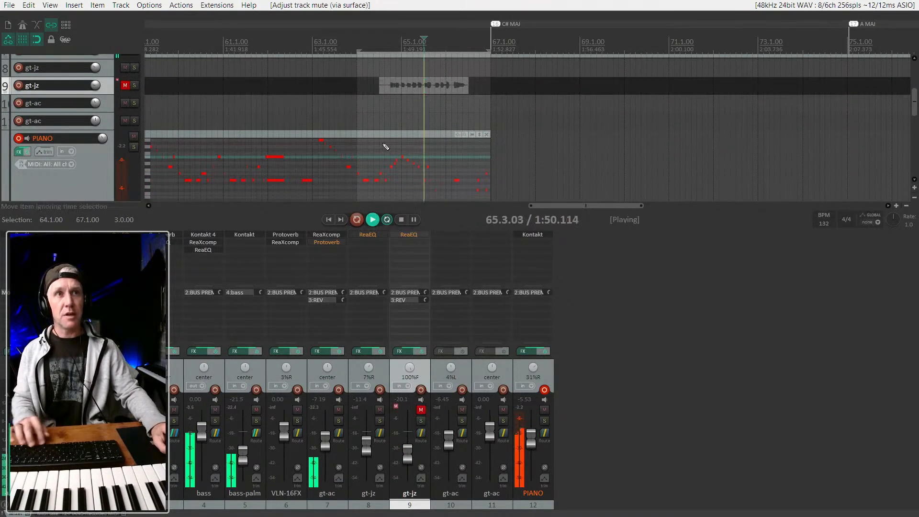
left_click(365, 119)
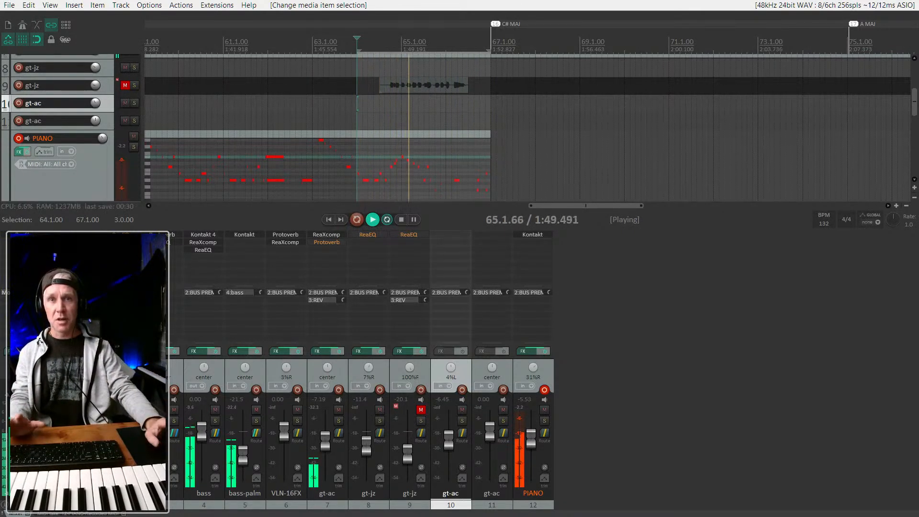
Step: Listen to the piano part in bars 64 to 67, hide the mixer, and stop playback
scroll(517, 227, "up", 2)
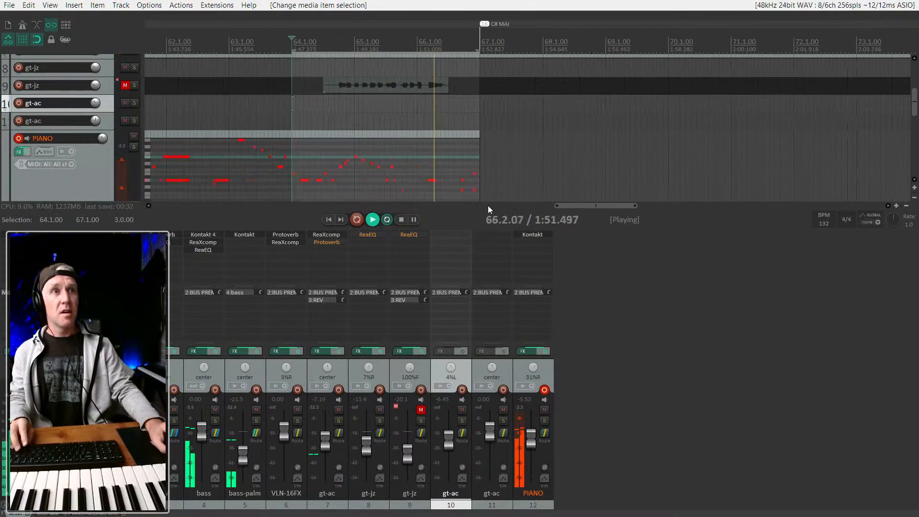
scroll(366, 157, "down", 2)
scroll(371, 166, "down", 1)
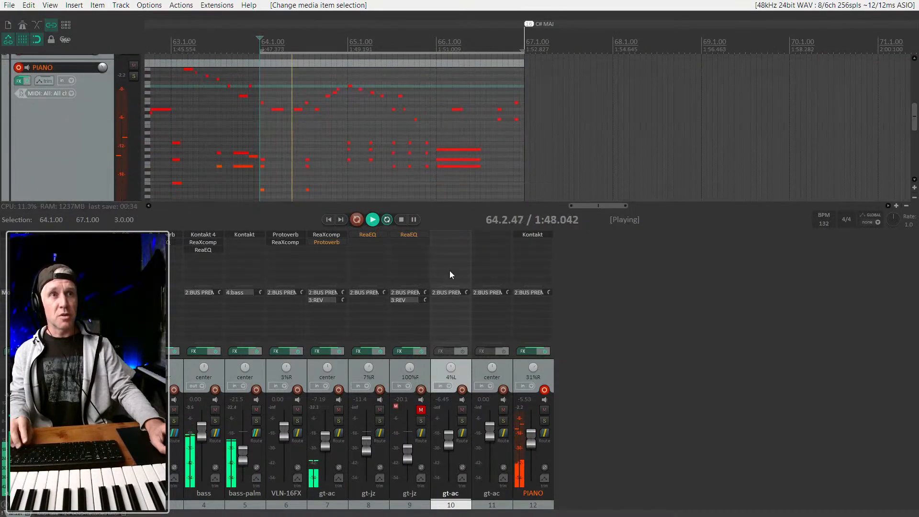
key("ctrl+m")
key("ctrl+m")
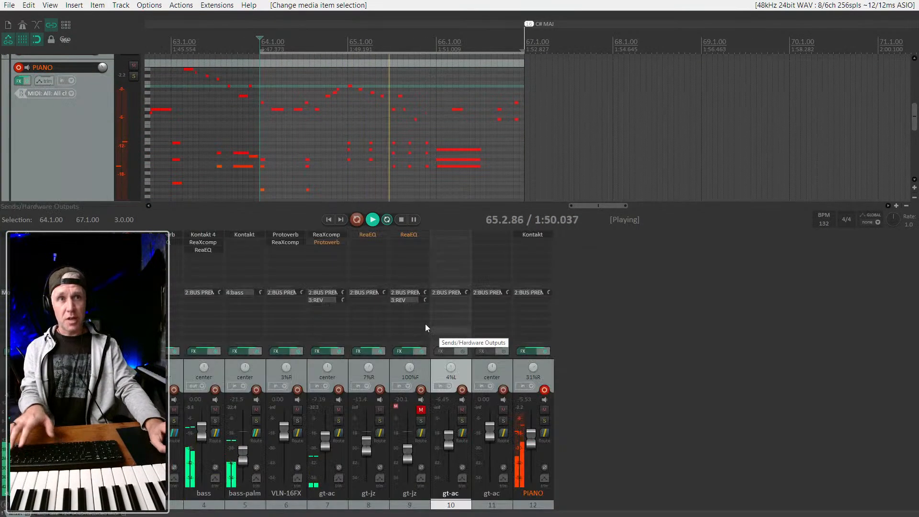
key("ctrl+m")
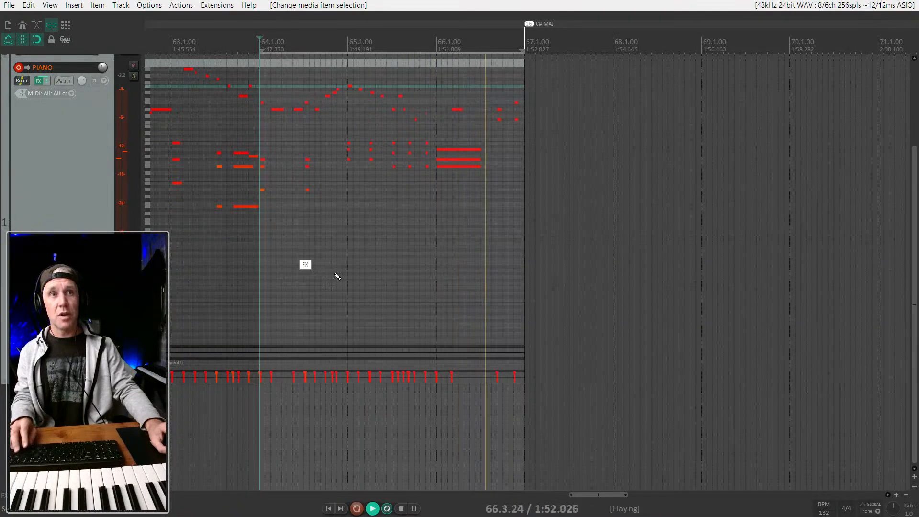
scroll(334, 276, "up", 2)
scroll(362, 276, "down", 1)
key("space")
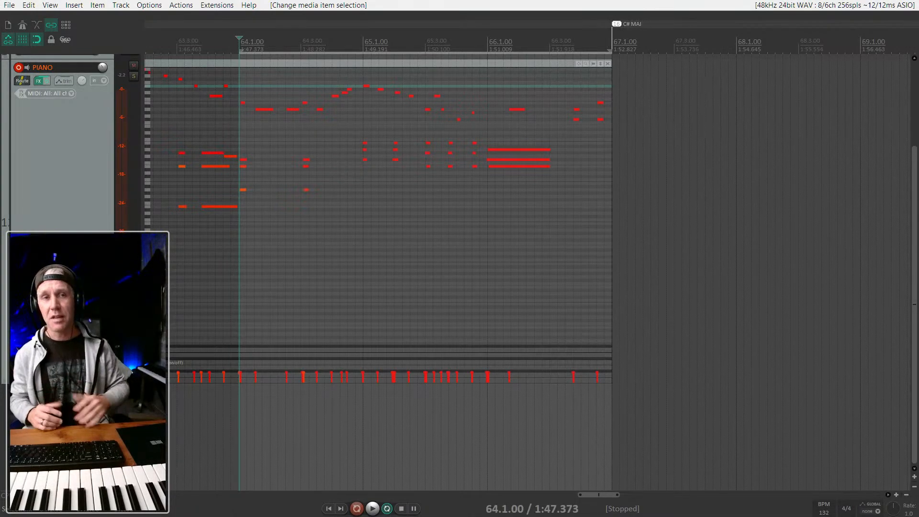
Step: Review the recorded melody and chord notes on the PIANO track across bars 59 to 67
scroll(335, 201, "down", 3)
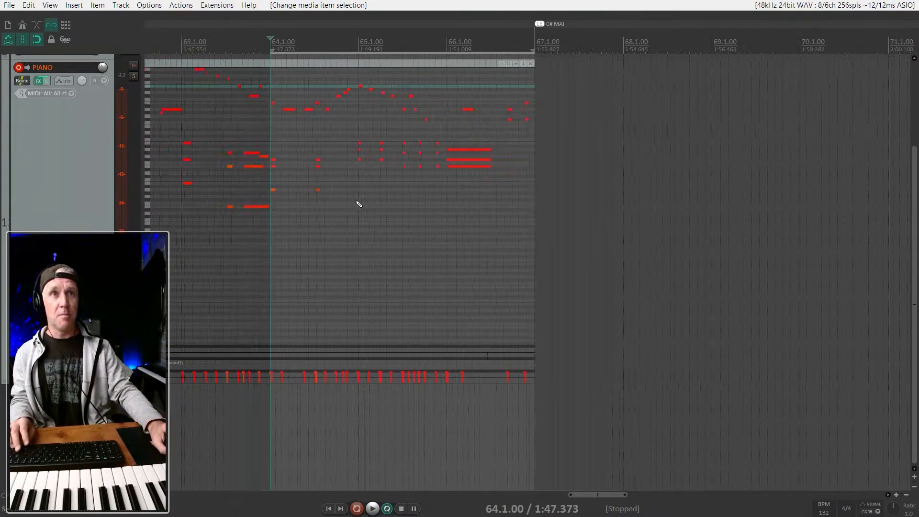
scroll(378, 206, "up", 1)
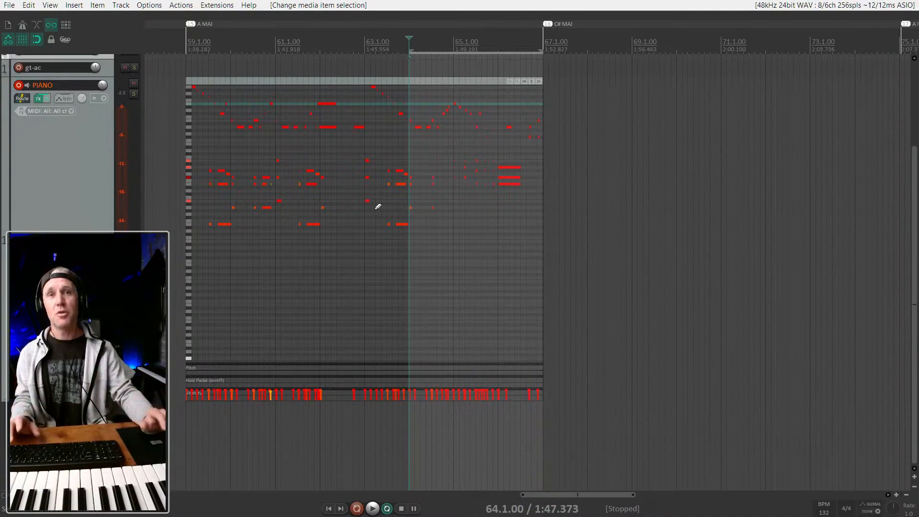
scroll(398, 253, "up", 2)
scroll(397, 253, "up", 1)
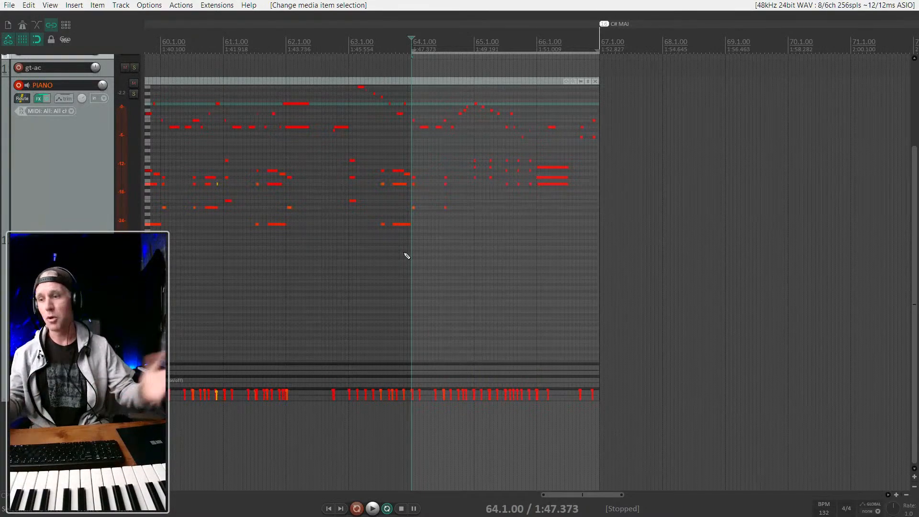
scroll(406, 256, "right", 2)
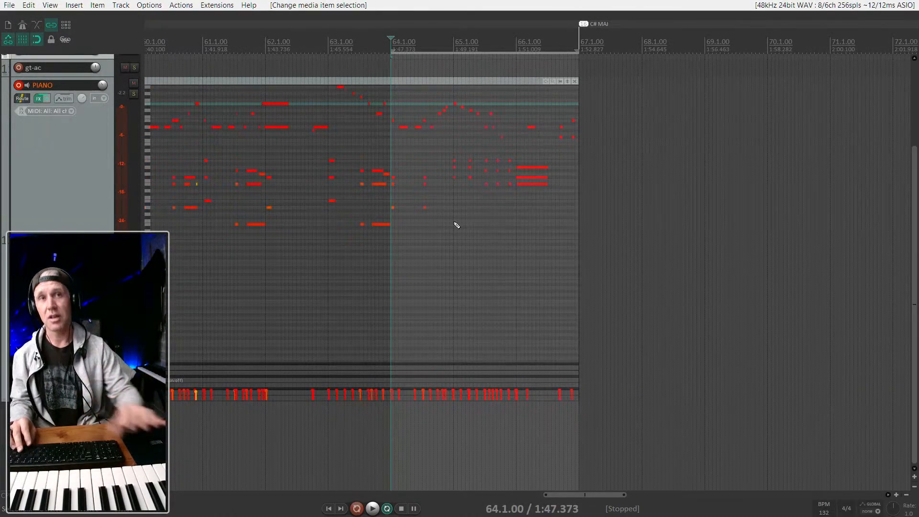
scroll(456, 225, "down", 2)
scroll(419, 257, "up", 3)
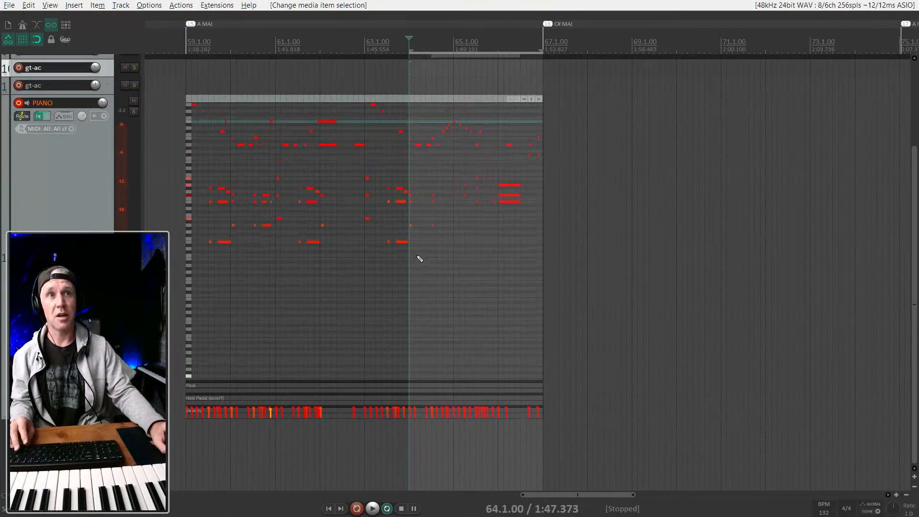
scroll(419, 258, "up", 1)
scroll(419, 258, "up", 3)
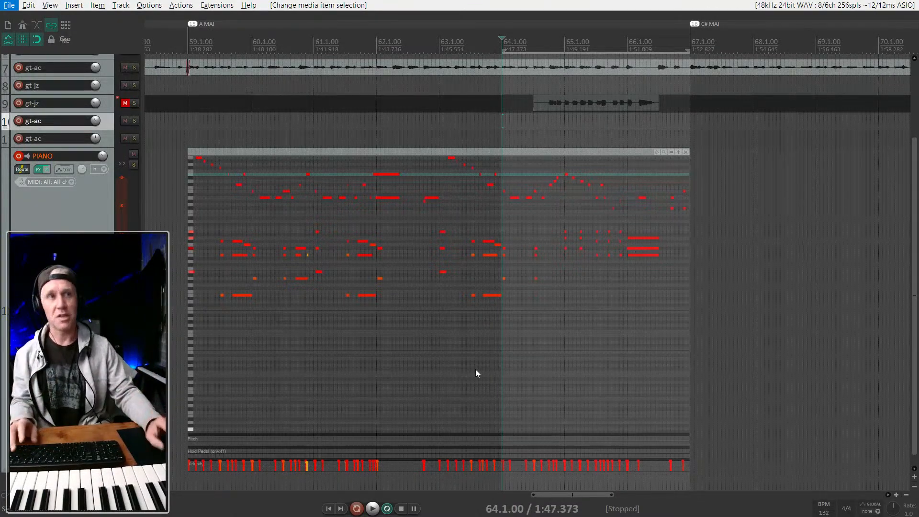
Step: Add an empty track below PIANO, insert Kontakt on another new track, and decline building its multichannel output routing
left_click(503, 343)
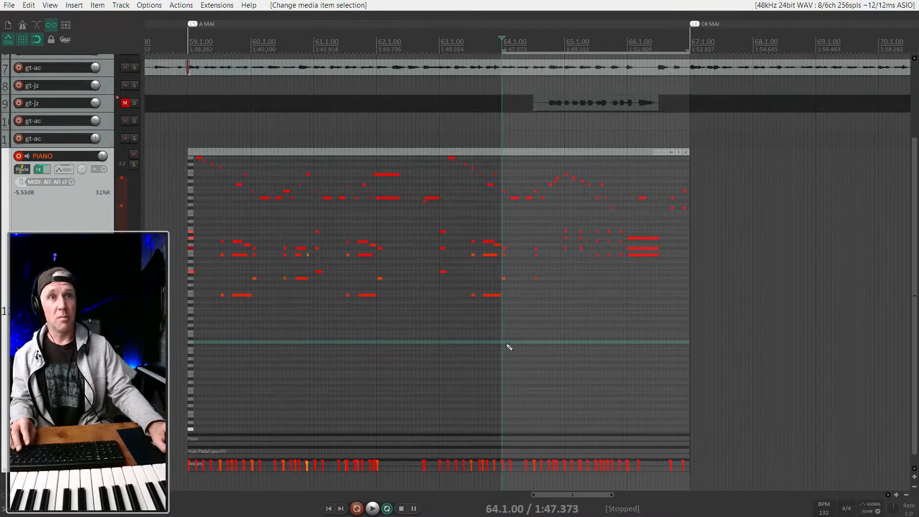
scroll(503, 343, "down", 7)
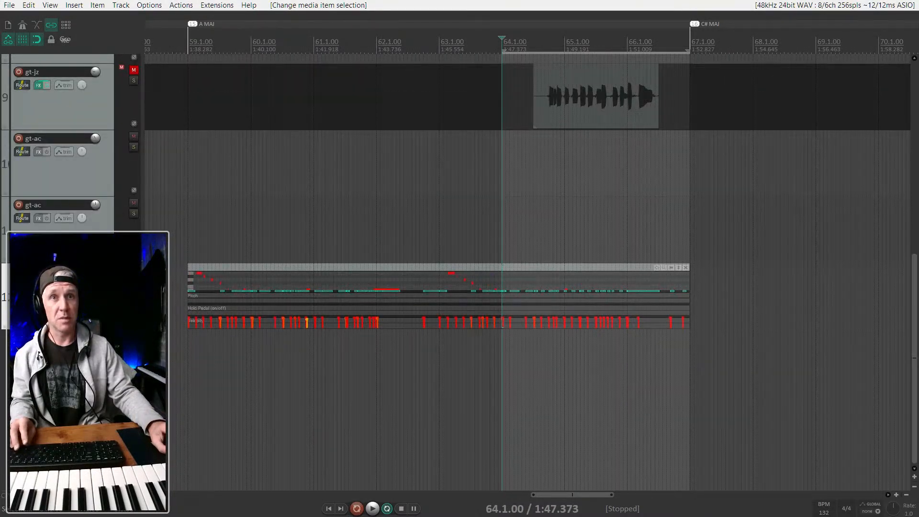
right_click(51, 364)
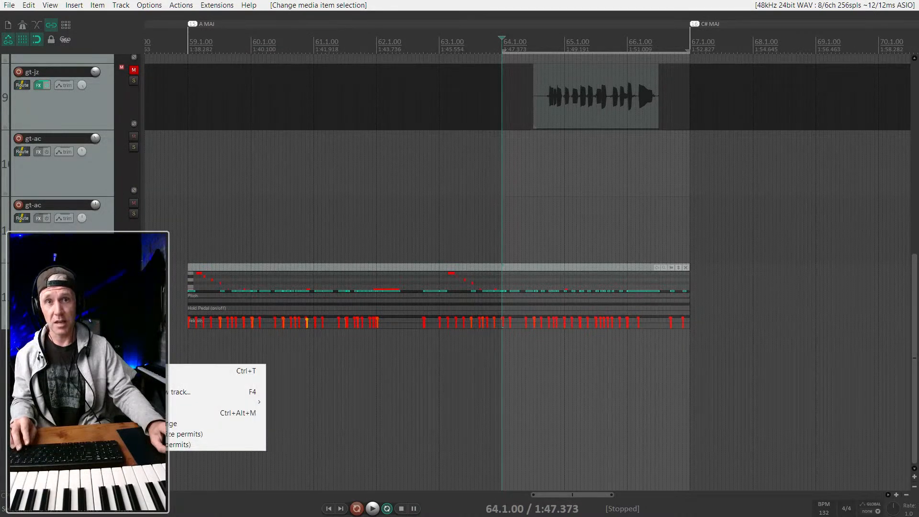
left_click(62, 370)
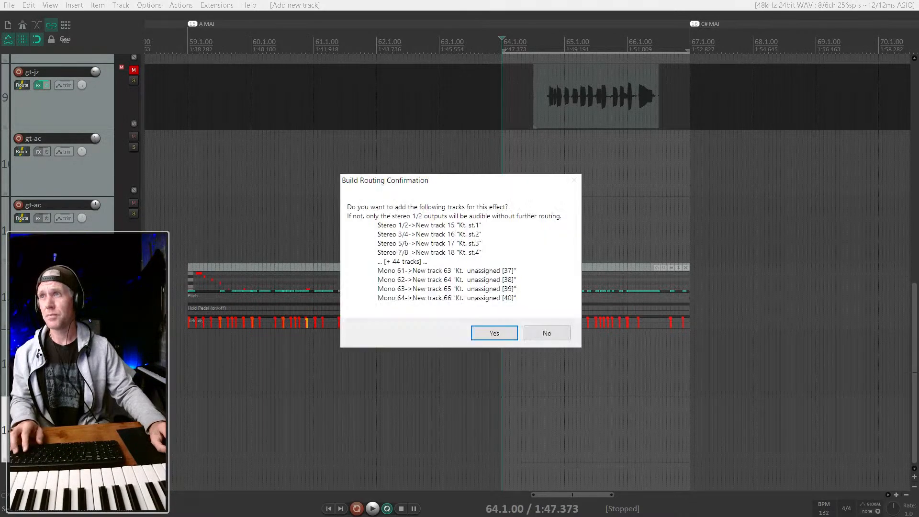
left_click(545, 331)
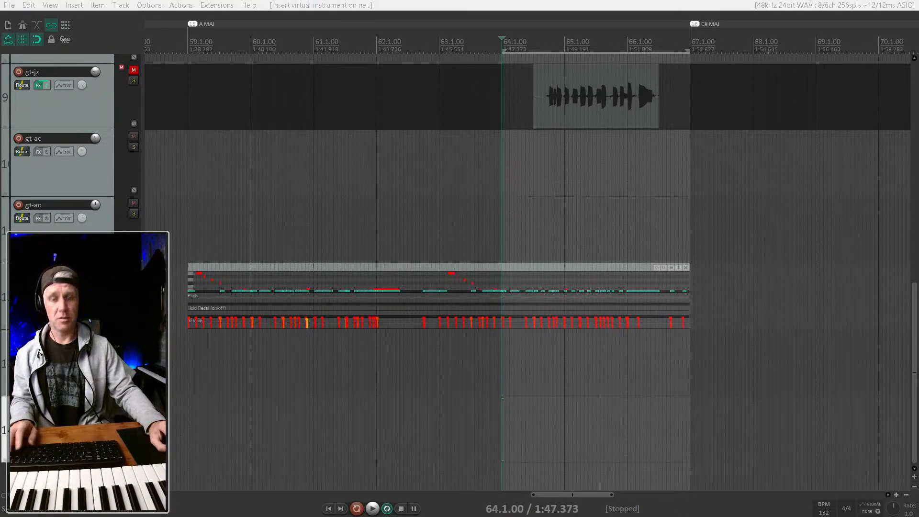
Step: Route the Kontakt track to BUS PREMASTER instead of the master and move it directly before the bass track
key("ctrl+m")
left_click(630, 434)
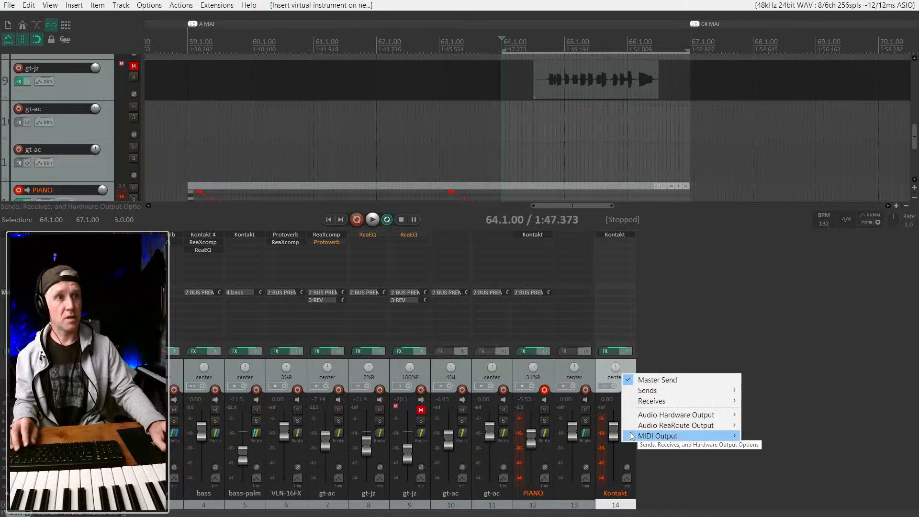
left_click(641, 378)
left_click_drag(612, 294, 123, 412)
left_click_drag(632, 374, 212, 410)
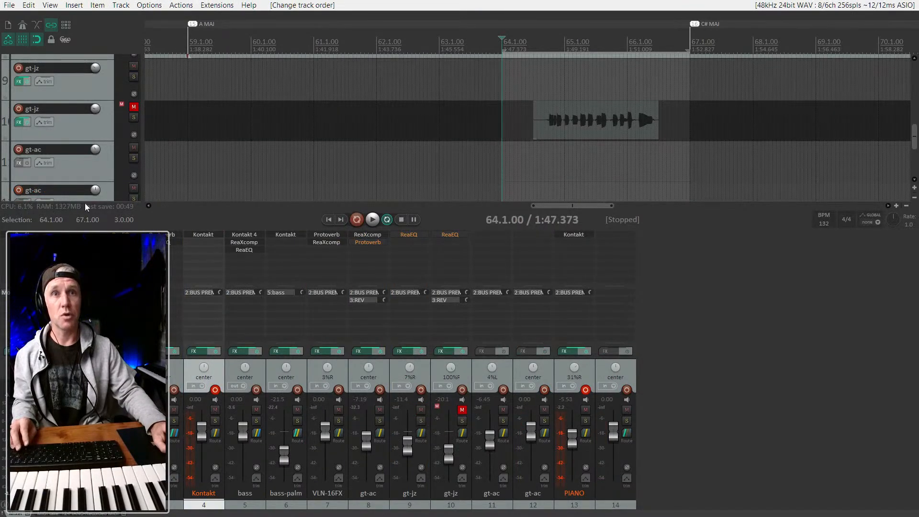
Step: Hide the mixer and show the whole track list in the arrange view
key("ctrl+m")
key("ctrl+m")
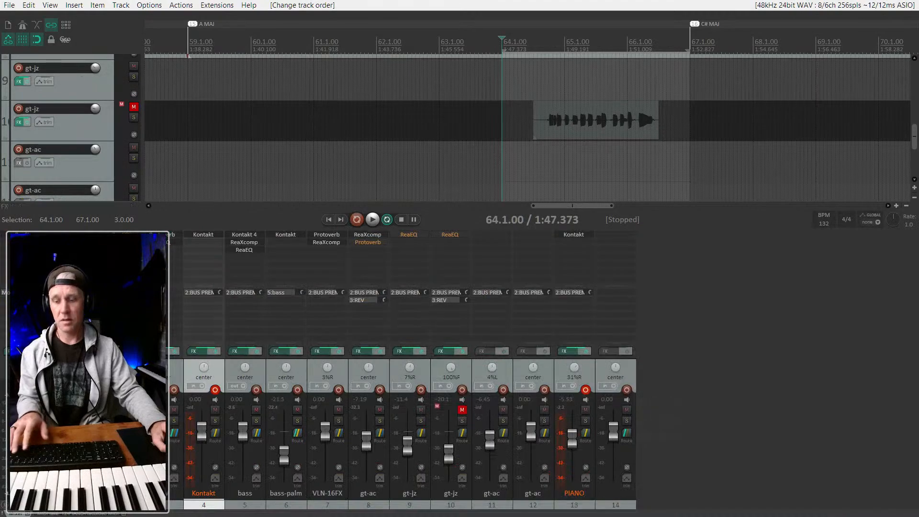
key("ctrl+m")
key("ctrl+m")
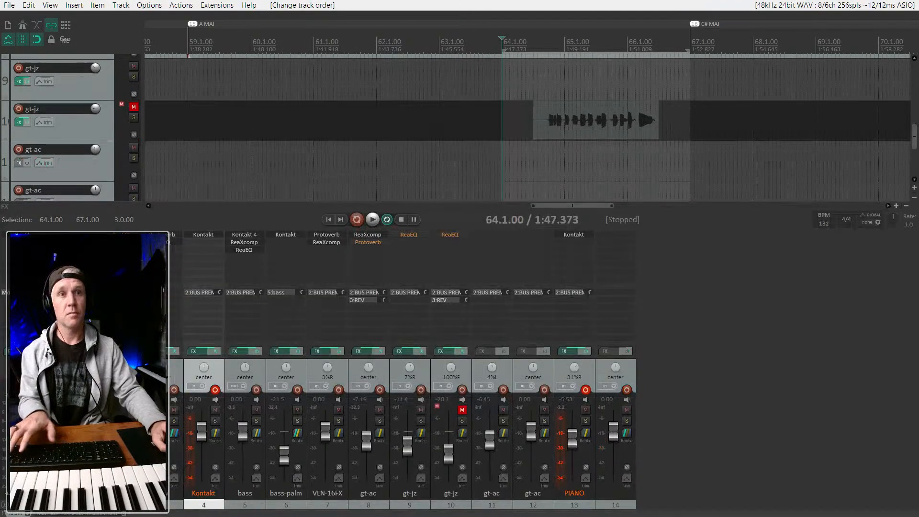
key("ctrl+m")
key("Escape")
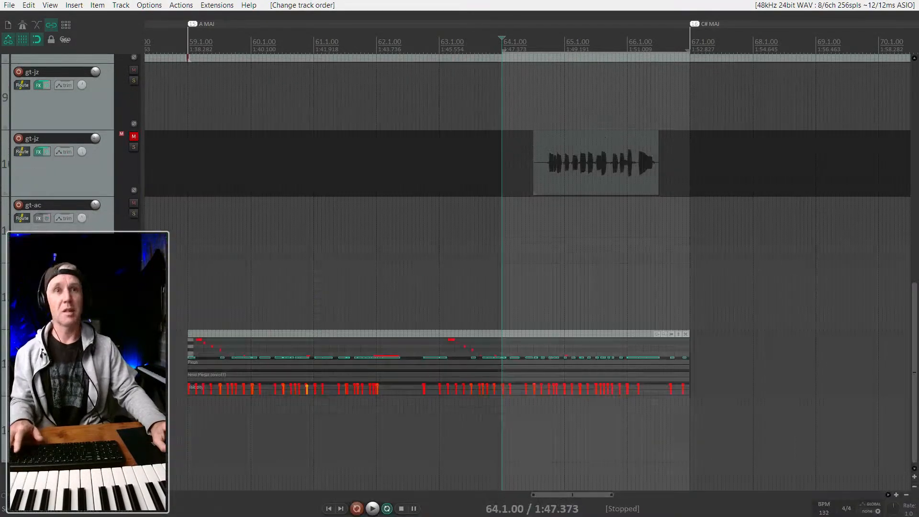
scroll(527, 268, "up", 3)
scroll(261, 239, "down", 3)
scroll(261, 215, "down", 4)
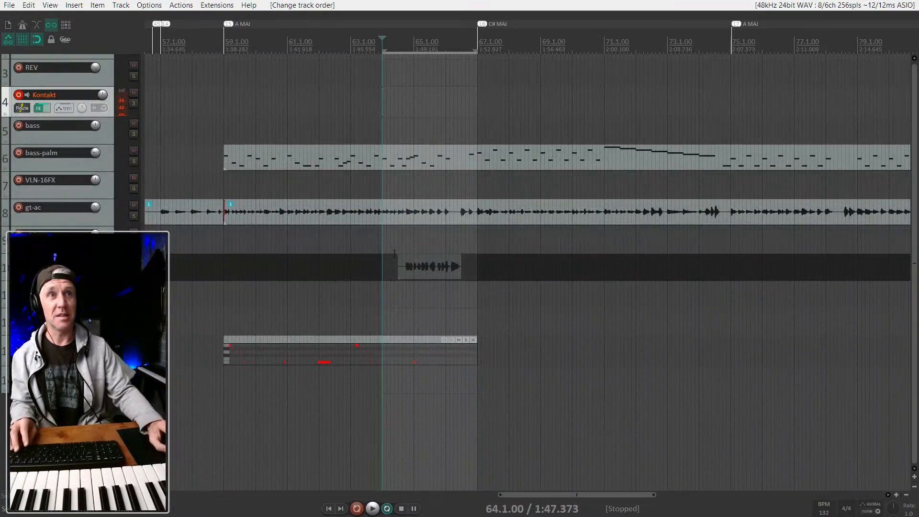
Step: Rename the Kontakt track to DRUMS and enlarge its height in the arrange view
left_click(367, 346)
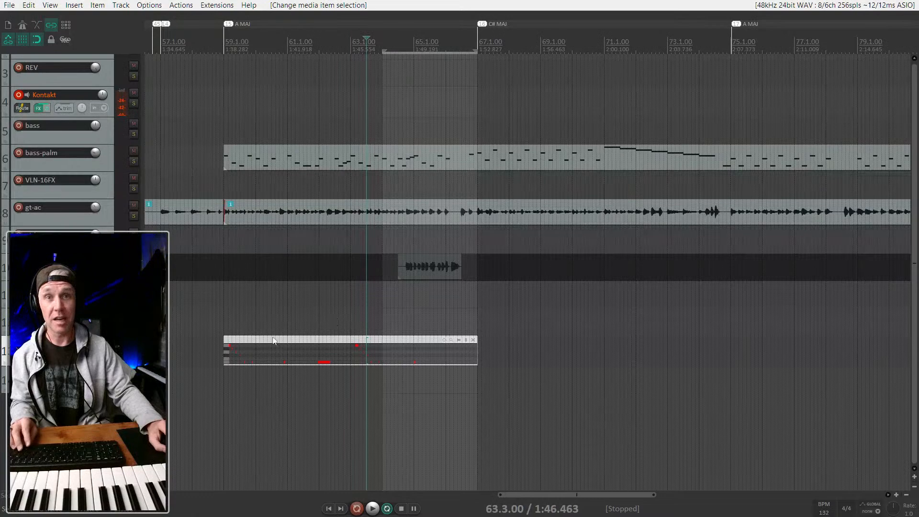
scroll(104, 223, "up", 2)
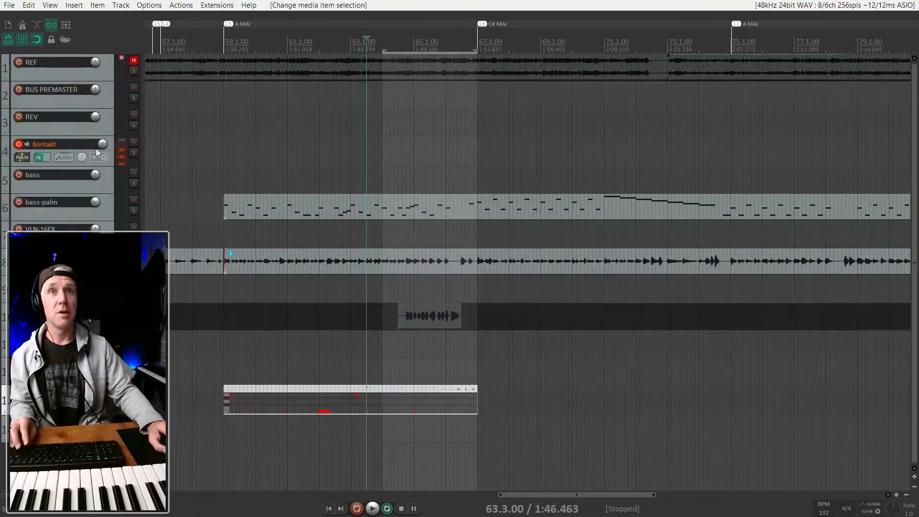
double_click(60, 144)
type("DRUMS")
key("Return")
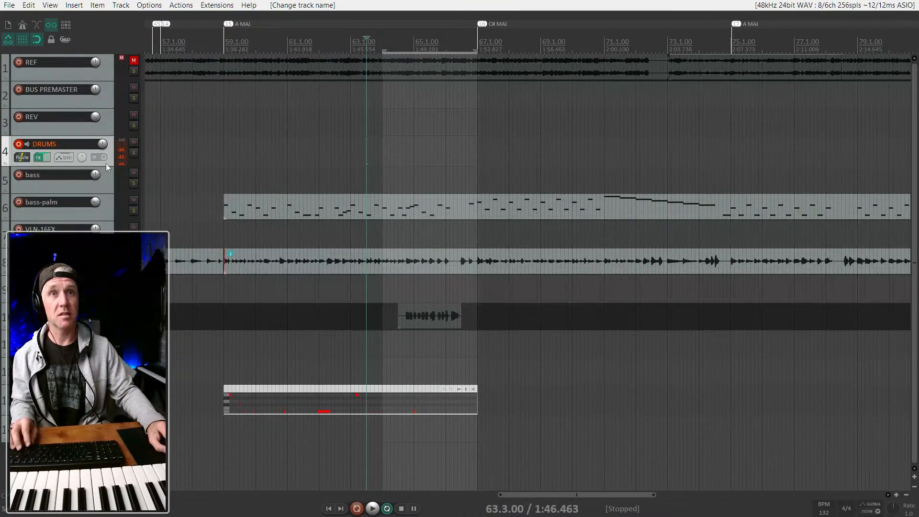
scroll(107, 163, "up", 5)
scroll(107, 162, "up", 1)
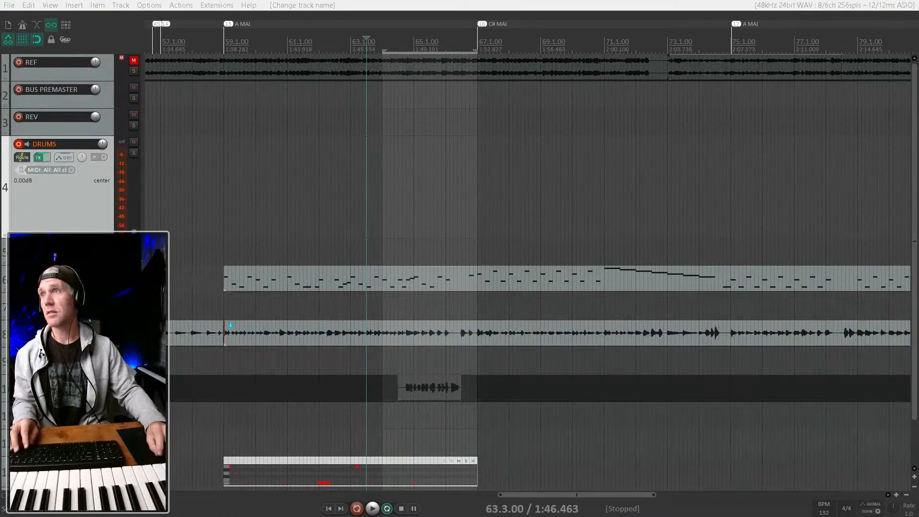
Step: Dock the DRUMS track's FX window in the docker and close it
left_click_drag(590, 18, 642, 25)
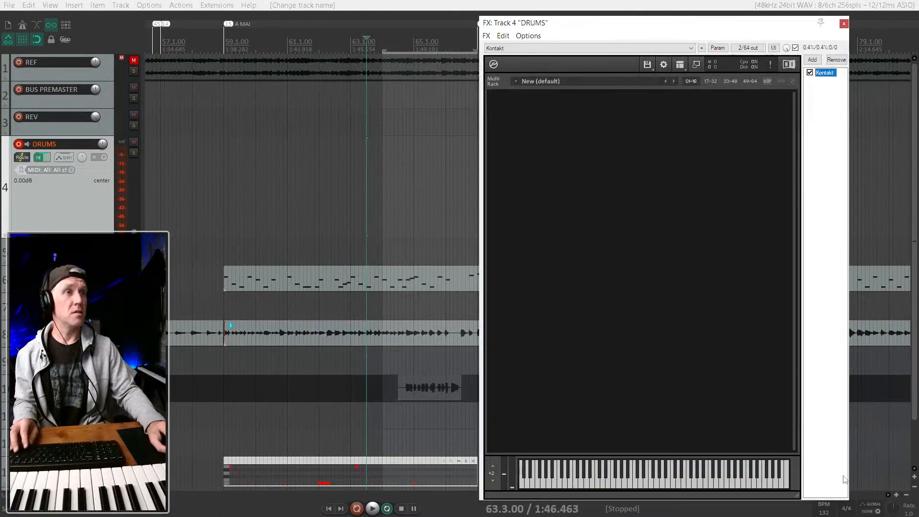
right_click(823, 131)
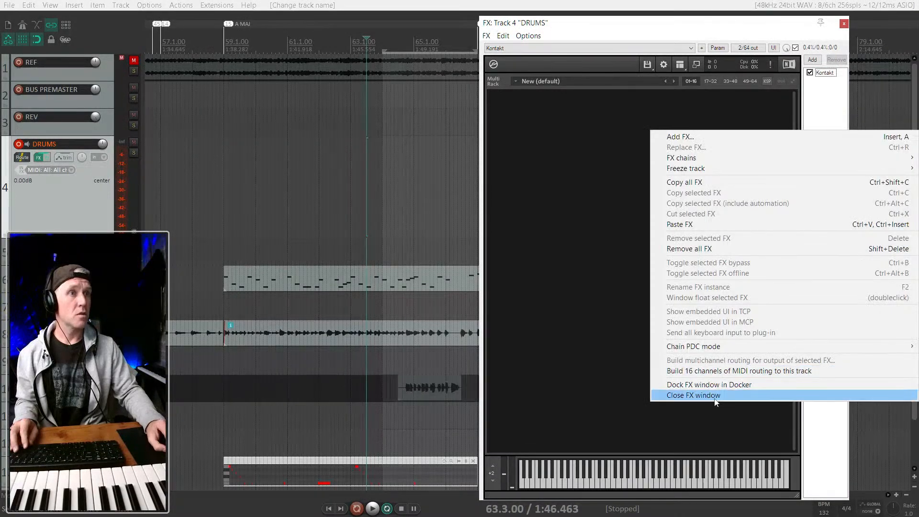
left_click(716, 385)
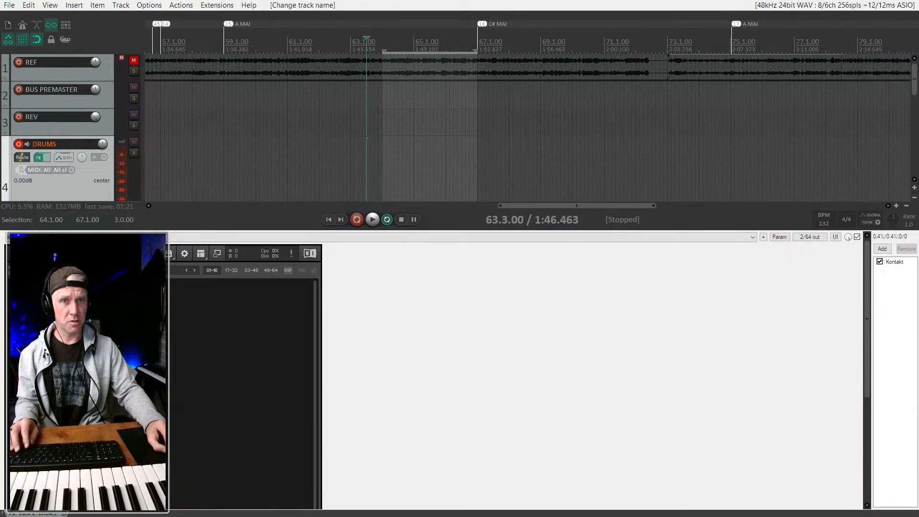
left_click(64, 513)
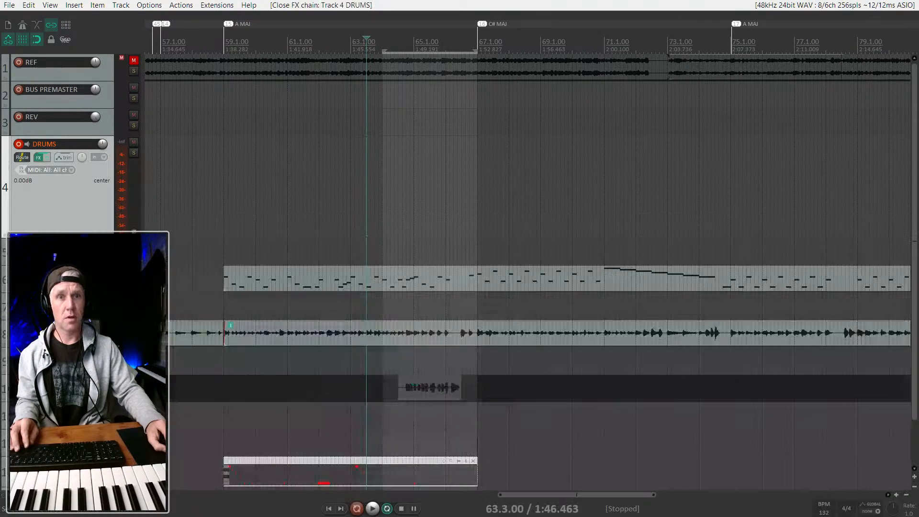
Step: Reopen the DRUMS track's FX window and undock it into a floating window
left_click(42, 158)
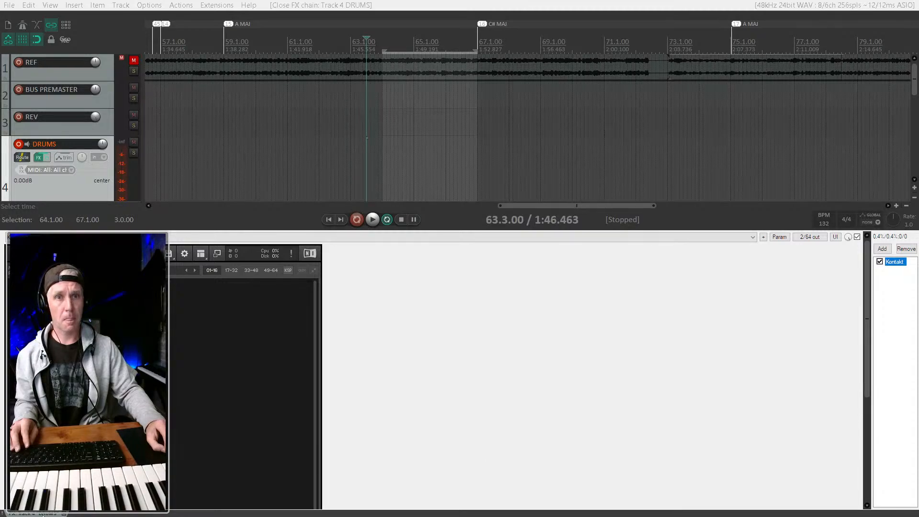
right_click(48, 514)
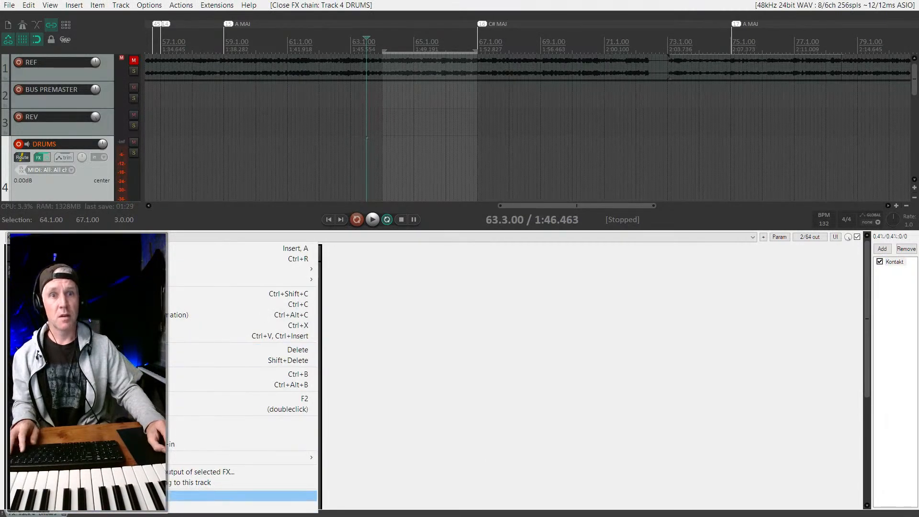
left_click(239, 496)
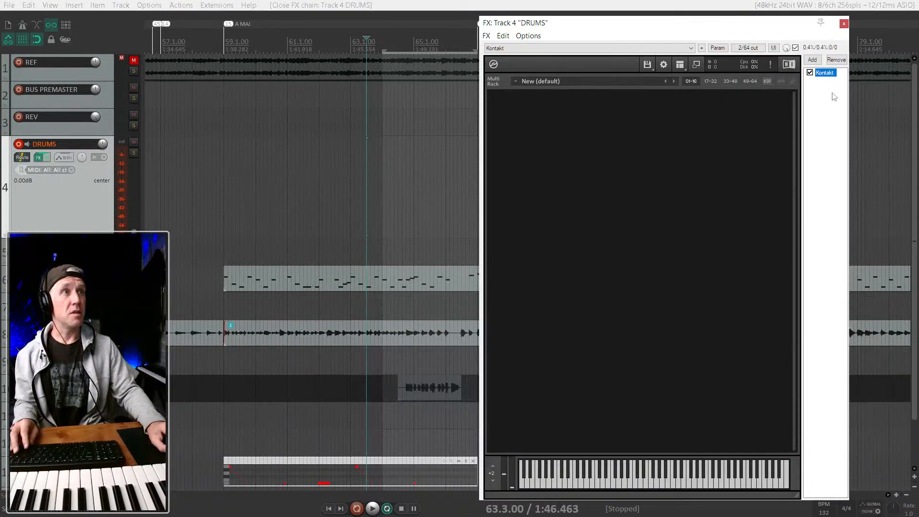
right_click(834, 97)
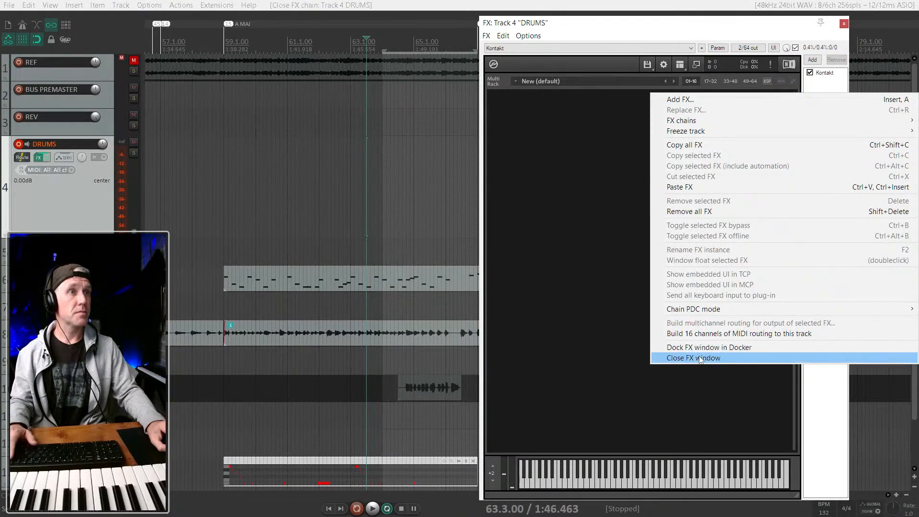
left_click(613, 208)
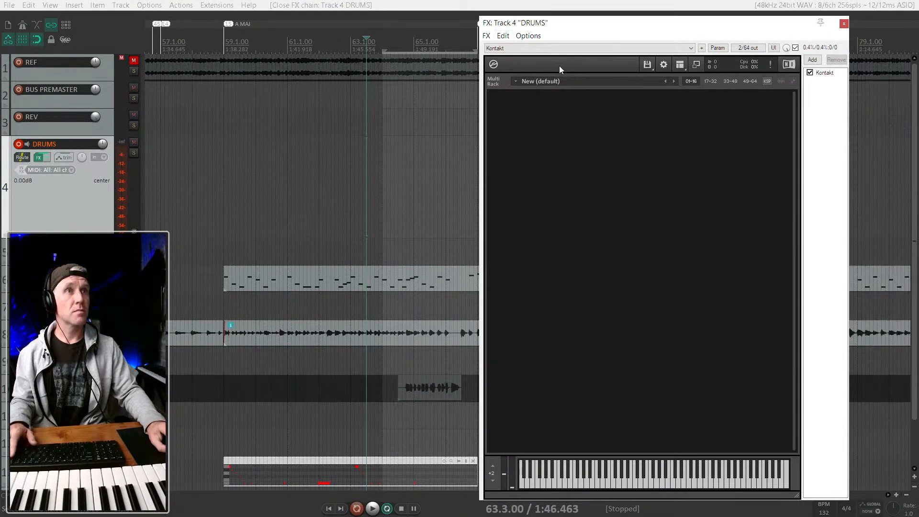
Step: Show Kontakt's library browser and look through the installed instrument libraries for a drum kit
left_click(683, 69)
left_click(689, 80)
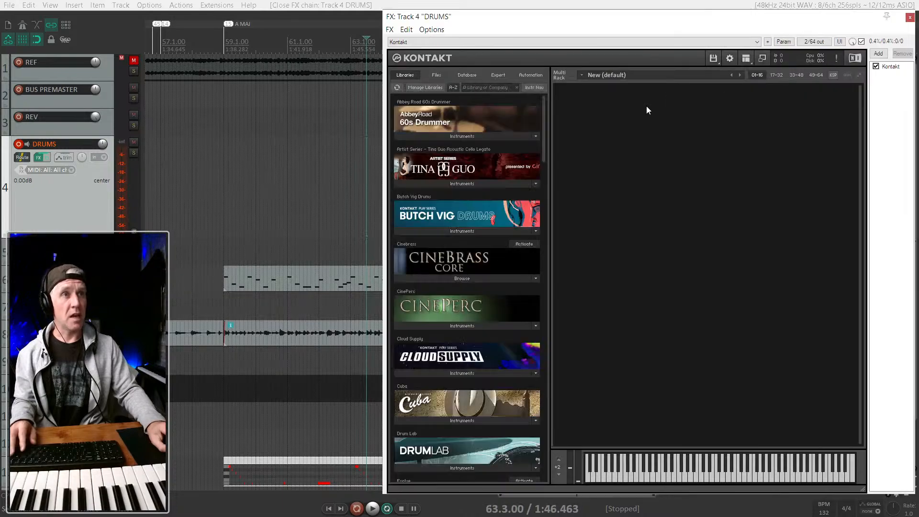
scroll(473, 330, "down", 17)
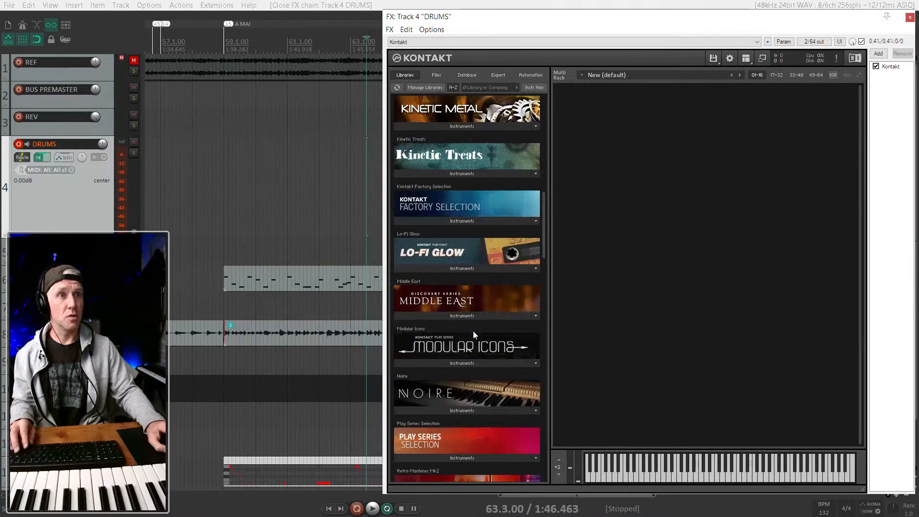
scroll(473, 331, "down", 15)
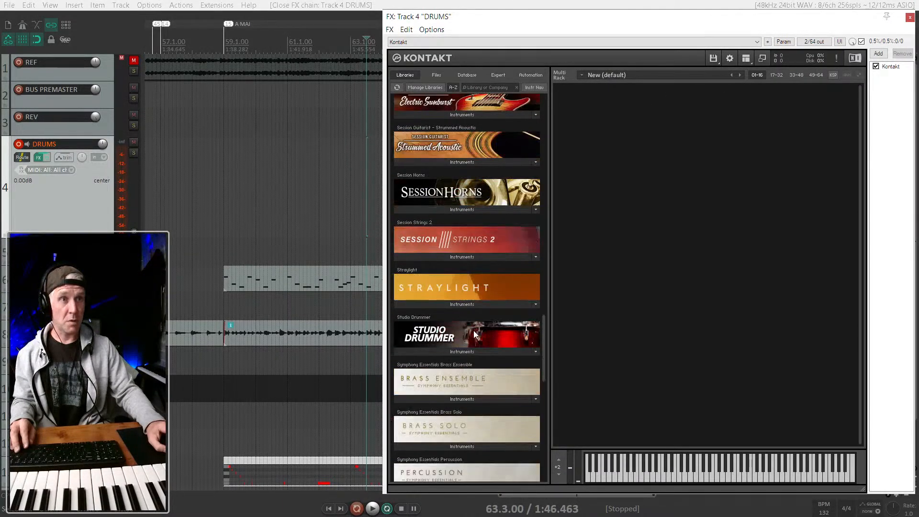
scroll(474, 331, "down", 10)
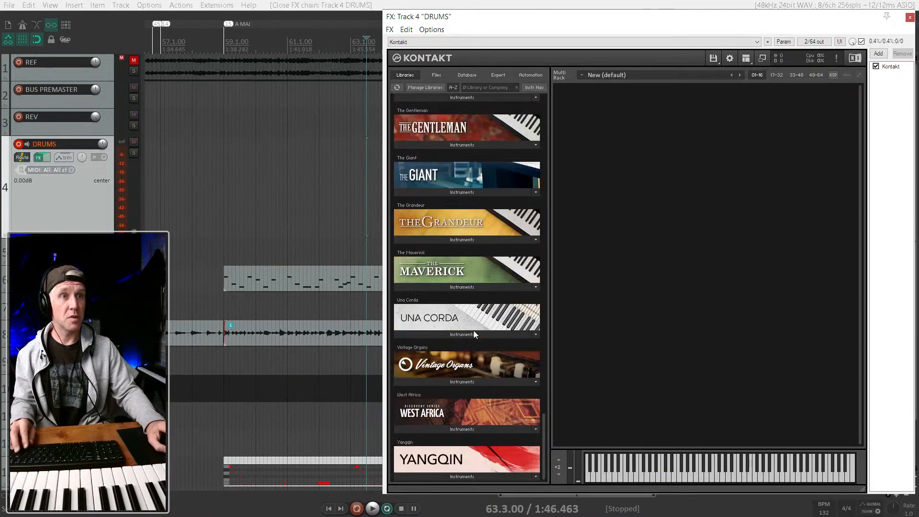
scroll(473, 330, "up", 4)
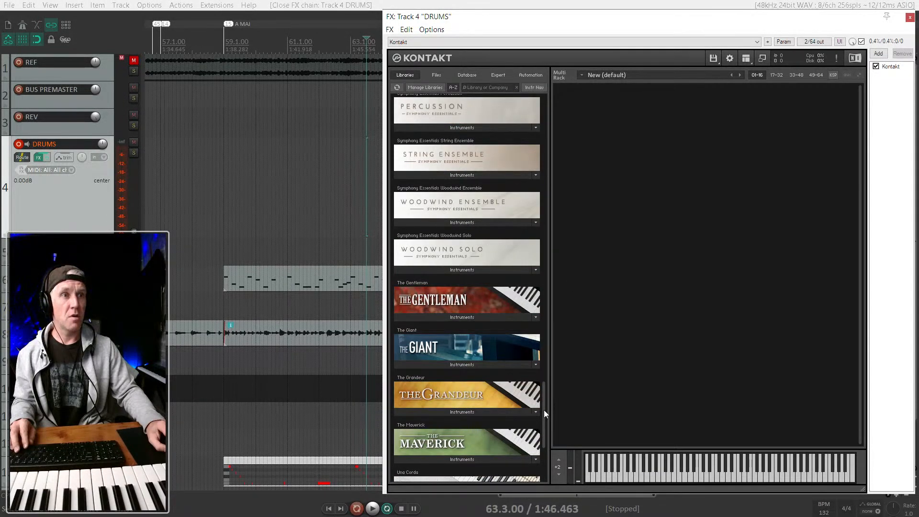
Step: Load AR60s Early Kit Lite from the Abbey Road 60s Drummer library into the Kontakt rack
left_click_drag(544, 410, 567, 62)
left_click(450, 136)
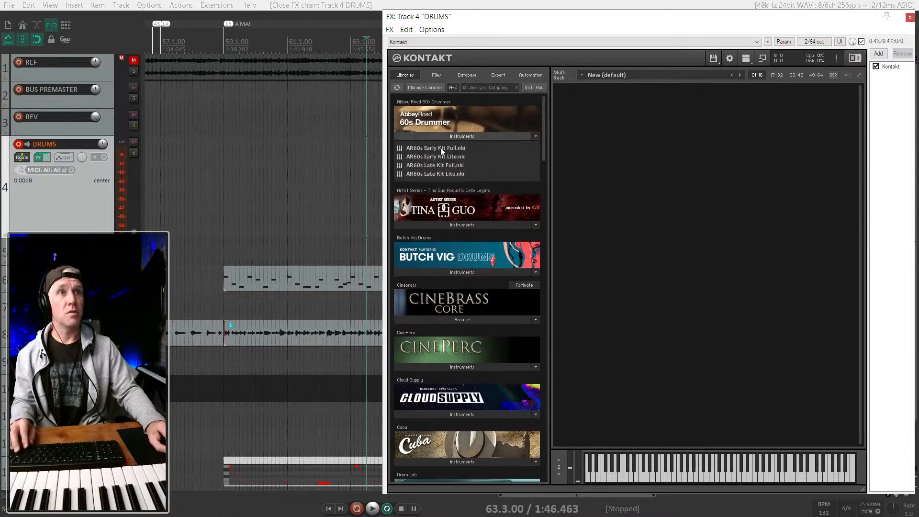
left_click(452, 148)
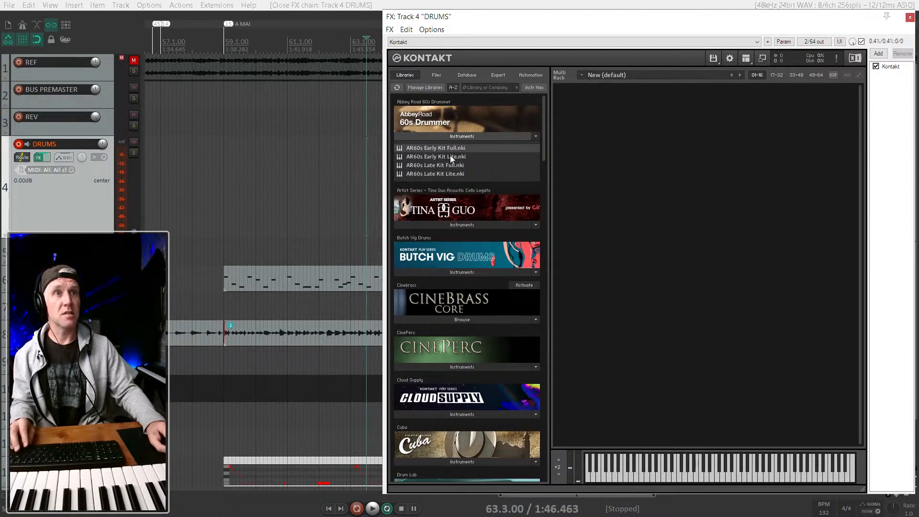
left_click_drag(449, 148, 656, 137)
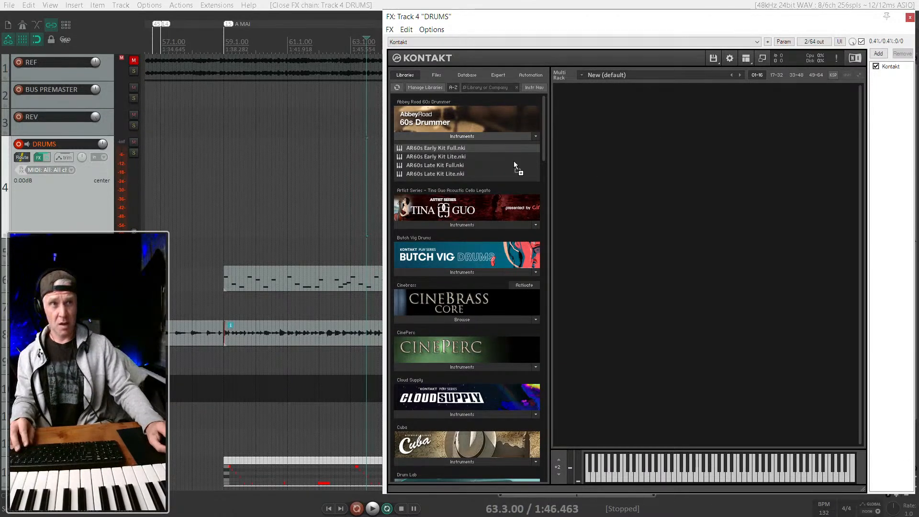
left_click(535, 205)
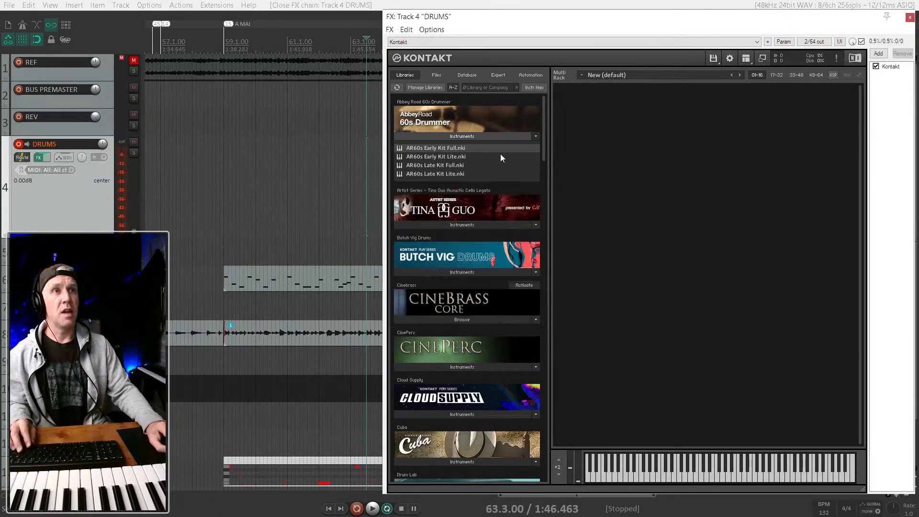
left_click_drag(456, 160, 662, 139)
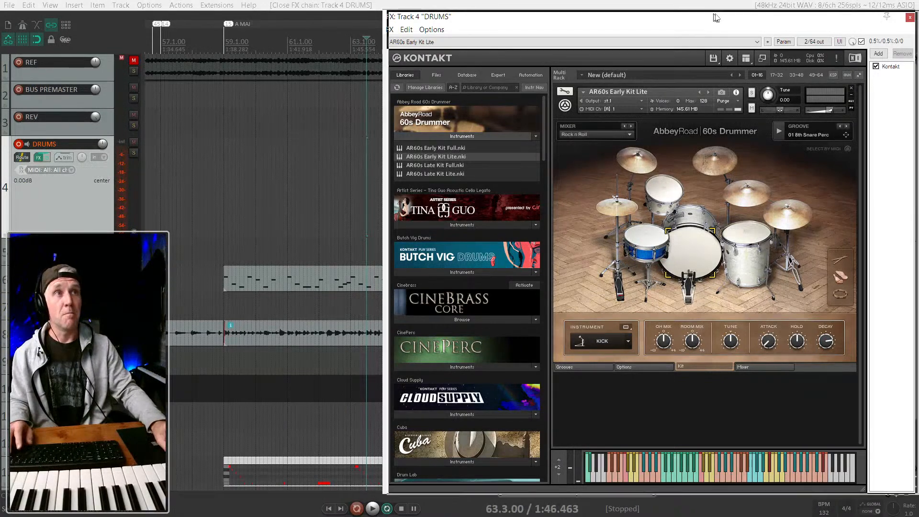
Step: Hide Kontakt's library browser and move the plugin window aside to uncover more of the arrange view
left_click_drag(716, 19, 737, 14)
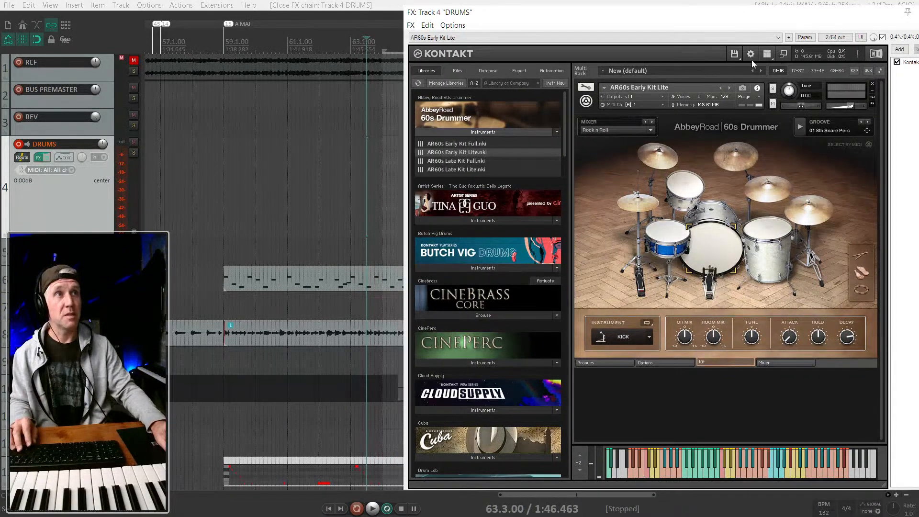
left_click(777, 65)
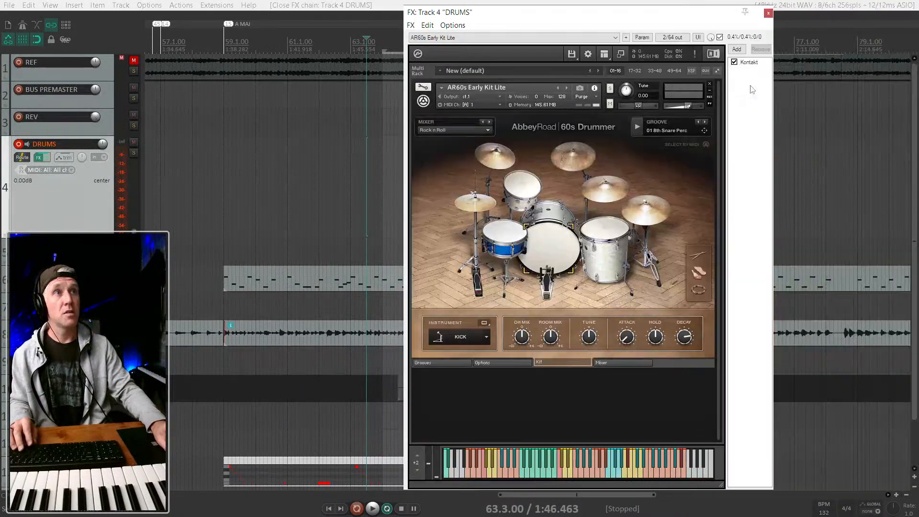
left_click_drag(569, 17, 749, 18)
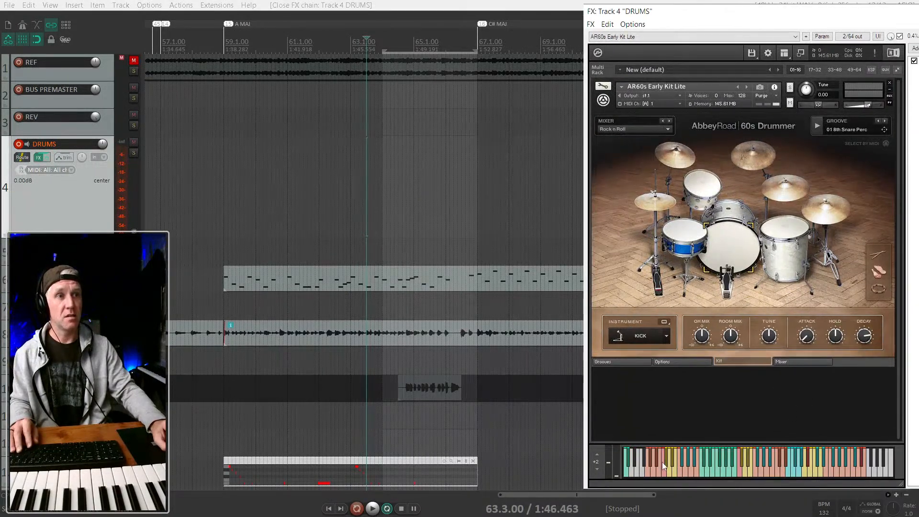
Step: Check the DRUMS track's record arming and audition the kit against the song from bar 63
left_click(74, 219)
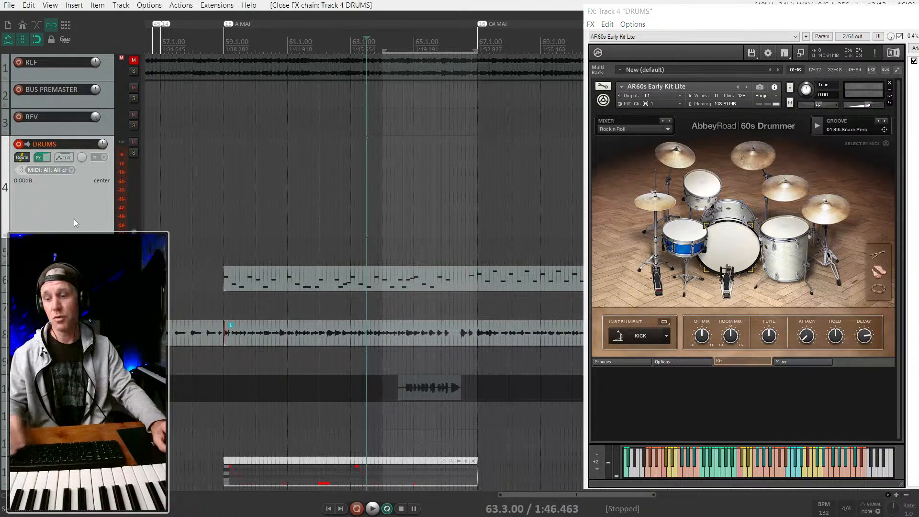
left_click(18, 145)
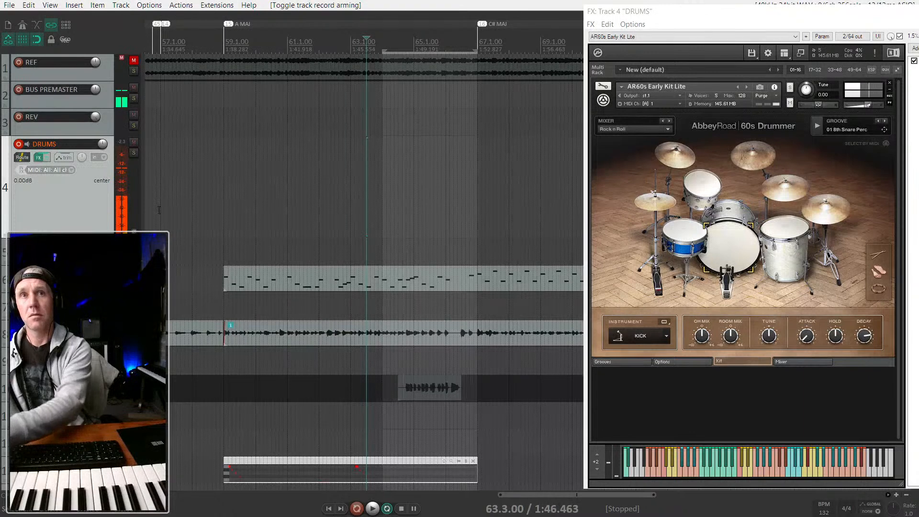
key("space")
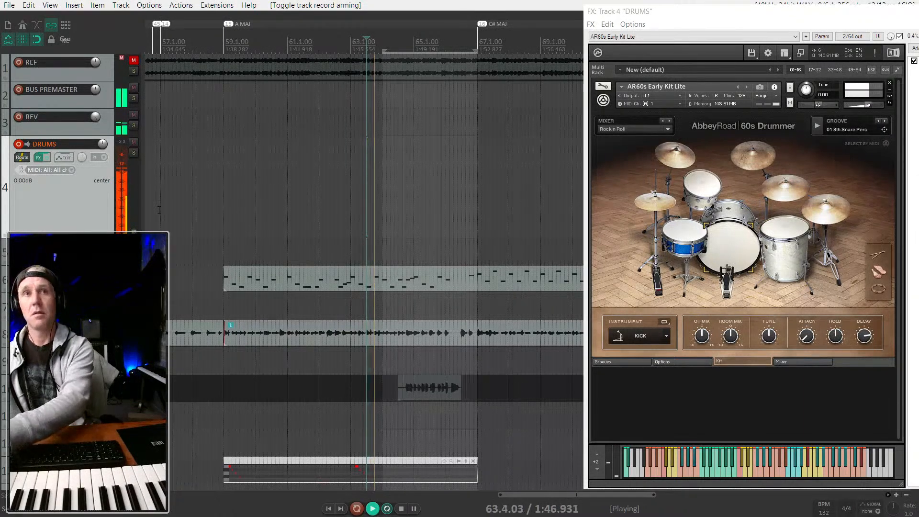
key("space")
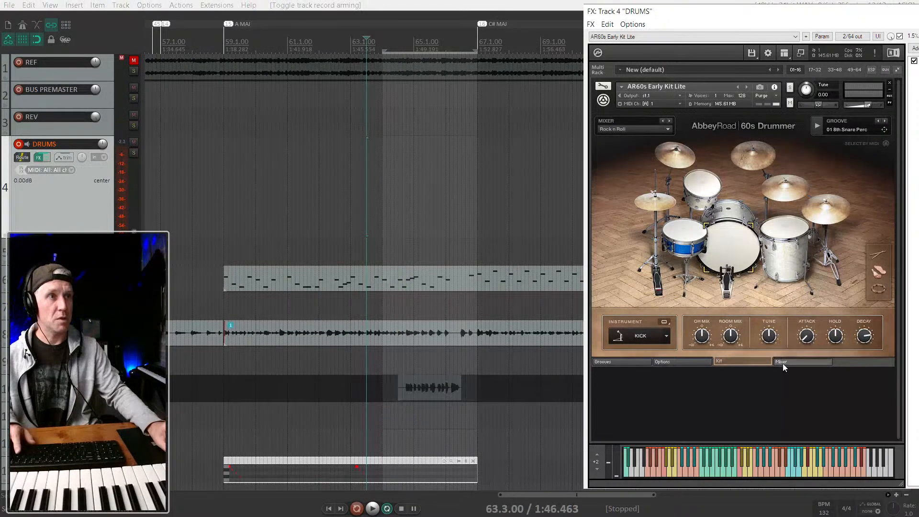
Step: Show the drum kit's mixer and lower the mono overhead (OH M) and HIHAT mic faders
left_click(782, 362)
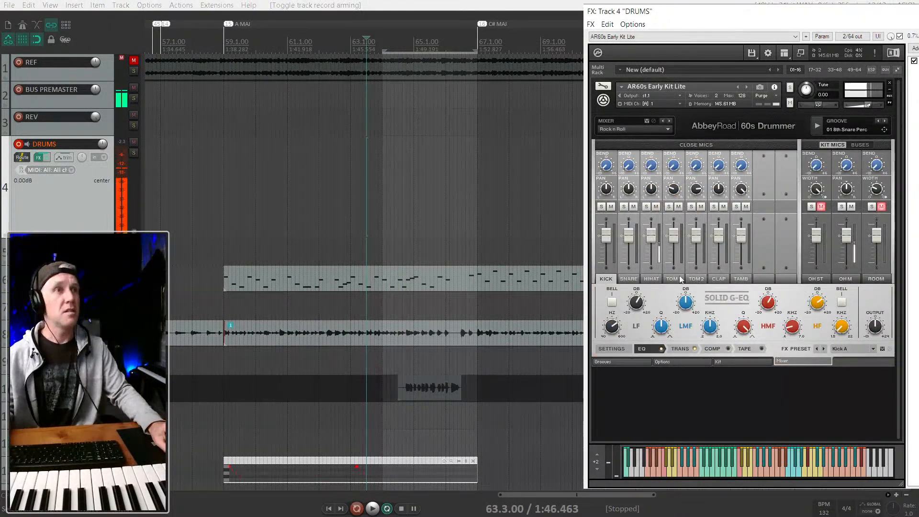
left_click_drag(846, 235, 847, 245)
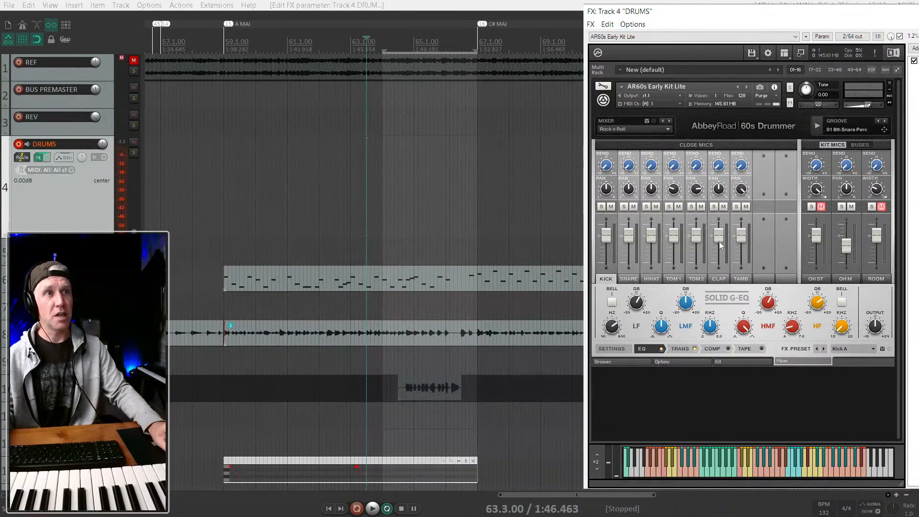
left_click(654, 280)
left_click_drag(652, 237, 655, 266)
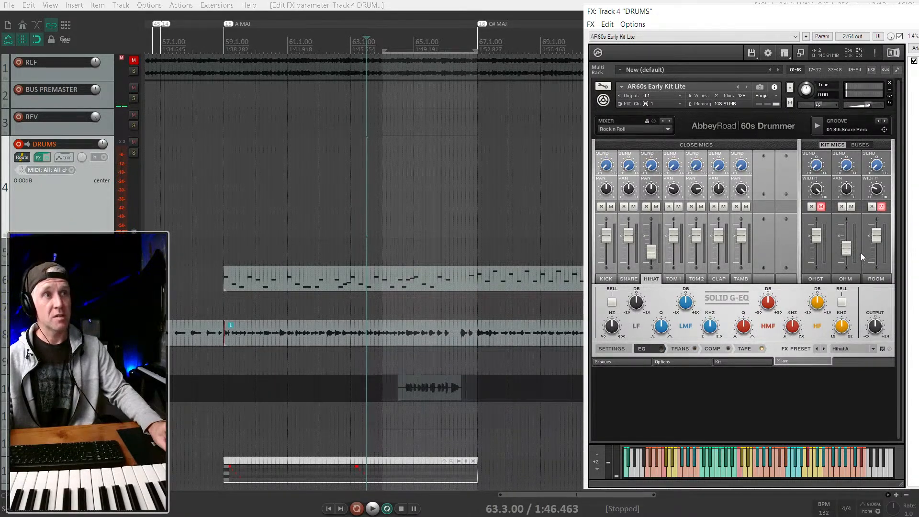
Step: Select the kick channel in the kit mixer and audition the rebalanced kit along with the song
left_click(609, 281)
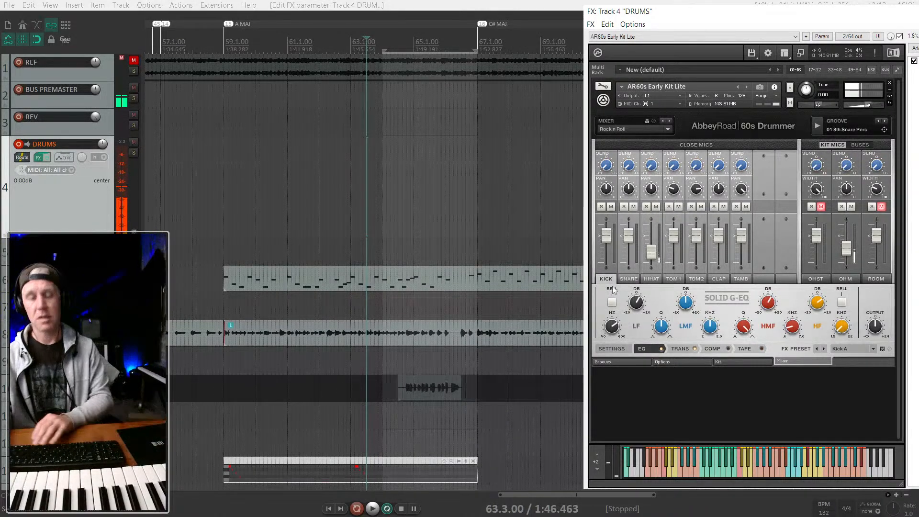
key("space")
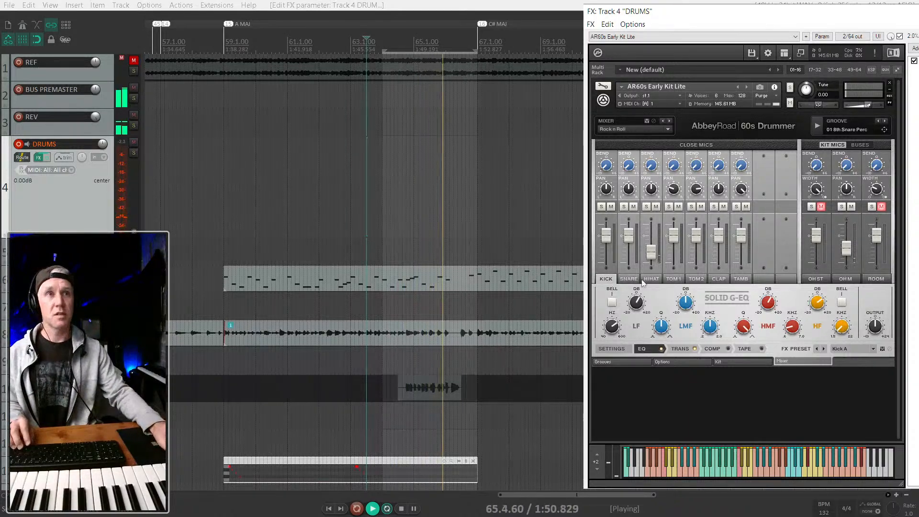
key("space")
Step: Extend the time selection to cover bars 59 to 67 and rehearse the drum part over playback
left_click(245, 287)
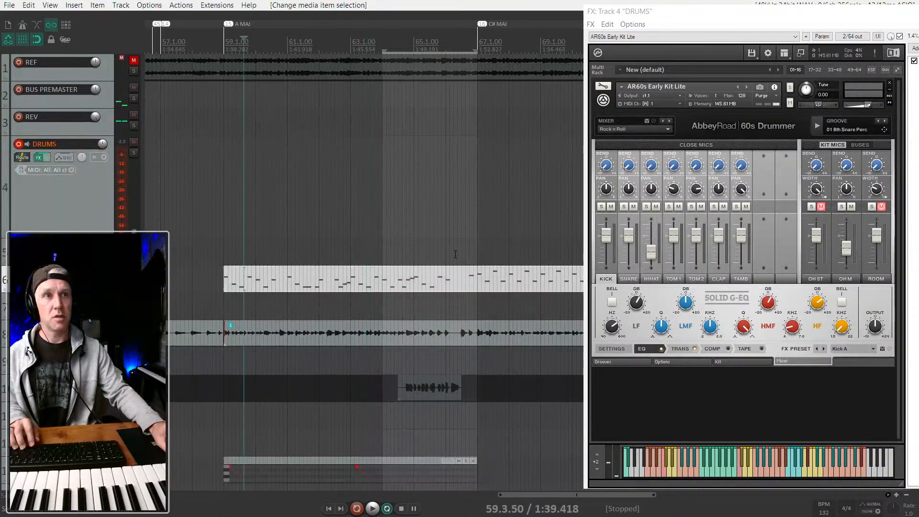
left_click(223, 258, "shift")
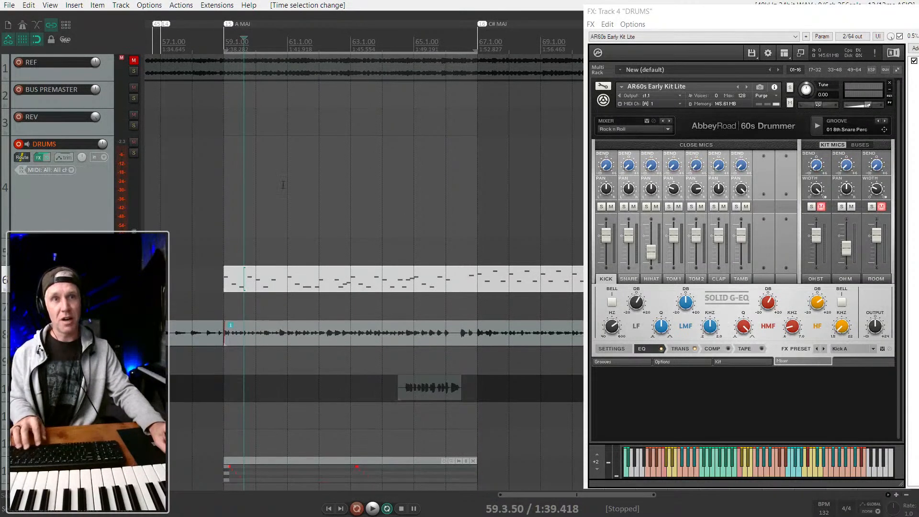
key("space")
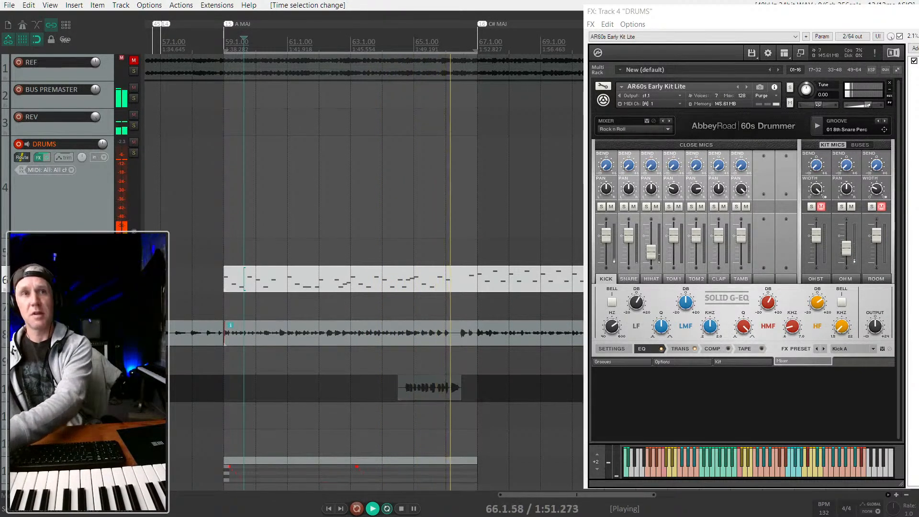
Step: Record the MIDI drum beat on the DRUMS track over bars 59 to 67 and switch to the previous take
key("ctrl+r")
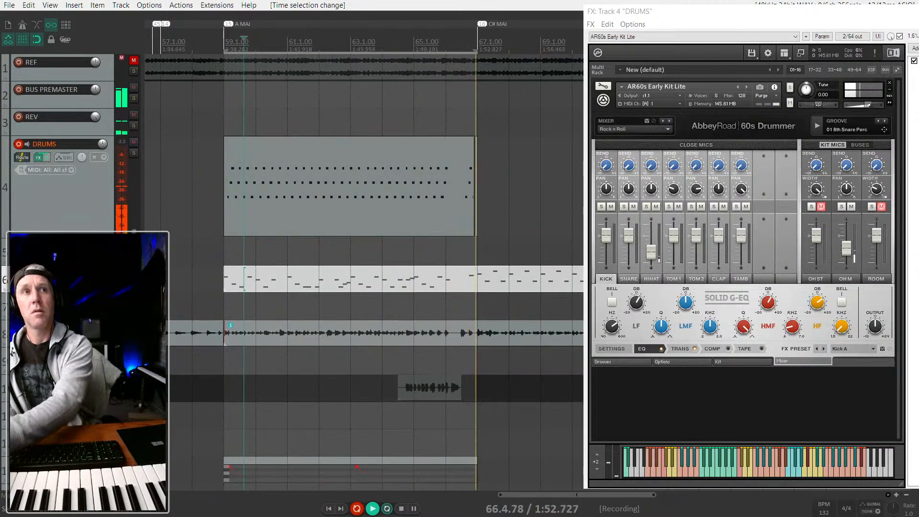
key("space")
key("shift+t")
Step: Examine the recorded drum notes in the MIDI editor and return to the arrange view
double_click(323, 203)
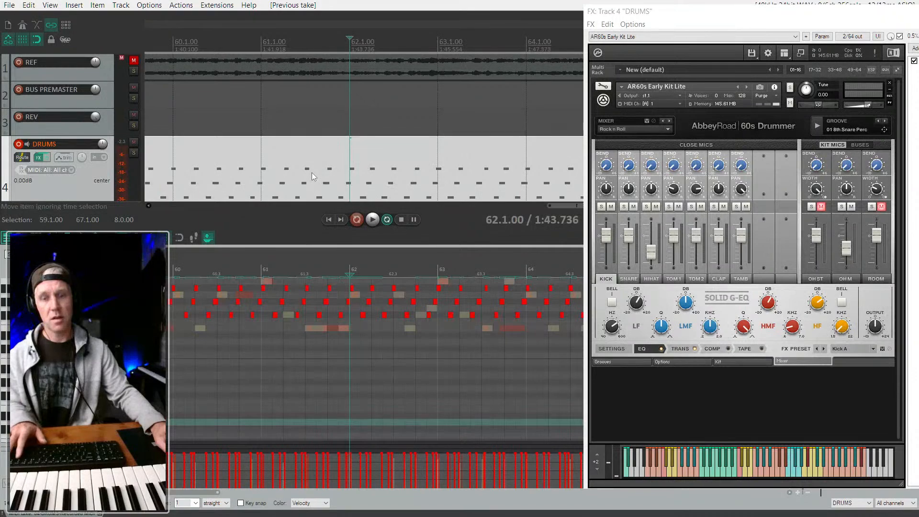
key("Escape")
scroll(290, 178, "down", 3)
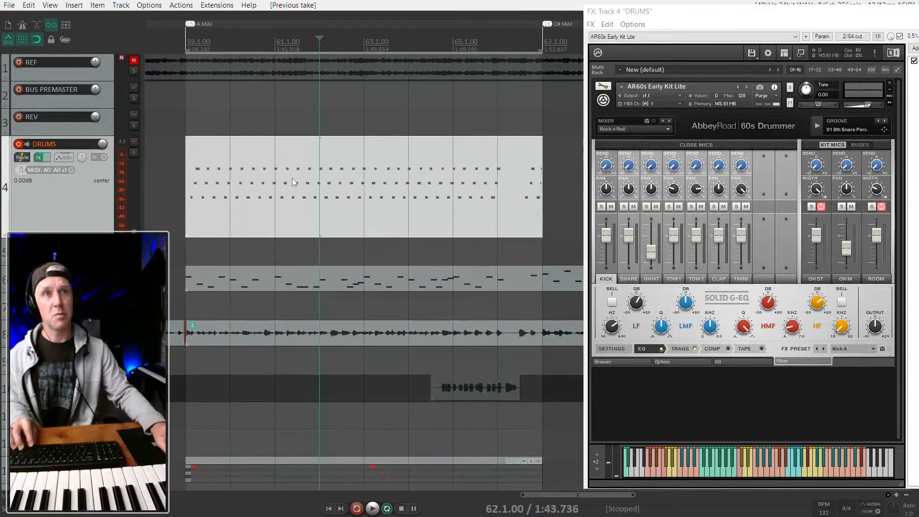
Step: Listen to the recorded drum take from bar 59 and select the drum item
left_click(178, 181)
key("space")
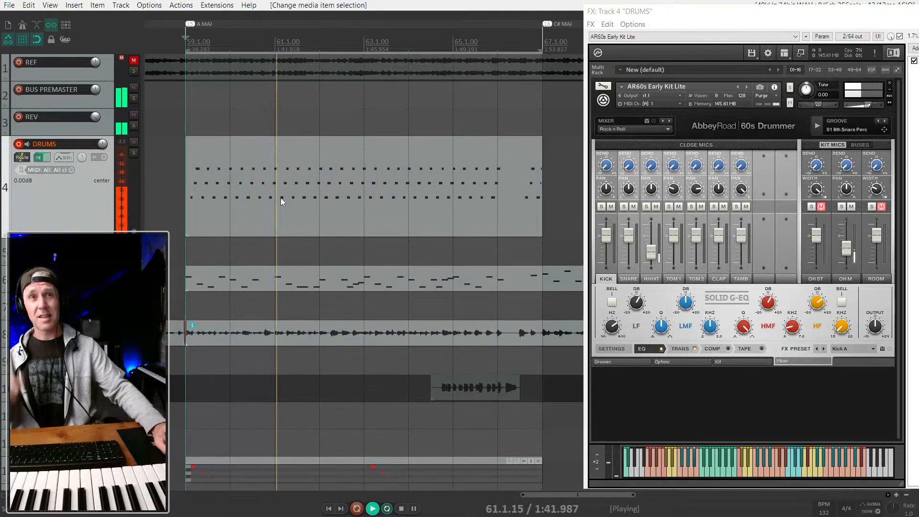
key("space")
left_click(318, 194)
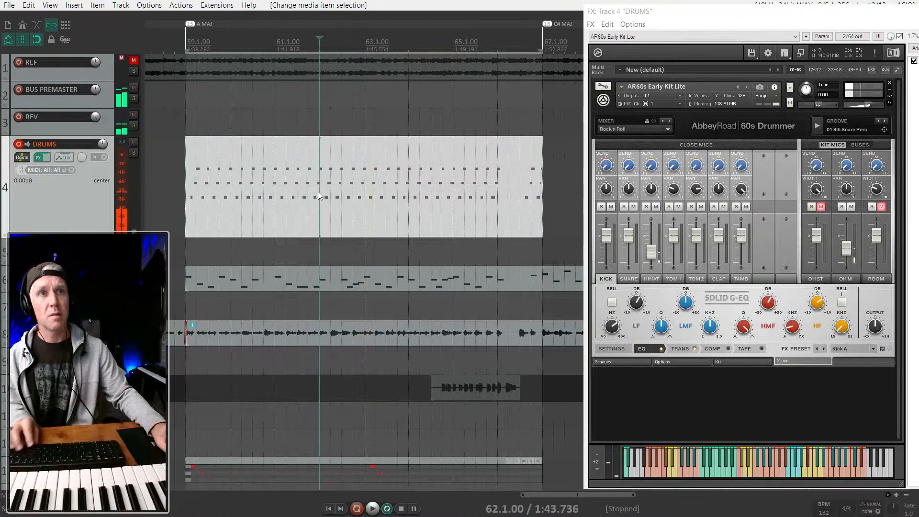
Step: Quantize all the recorded drum notes to a 1/16 swing grid, covering position and note length
double_click(318, 191)
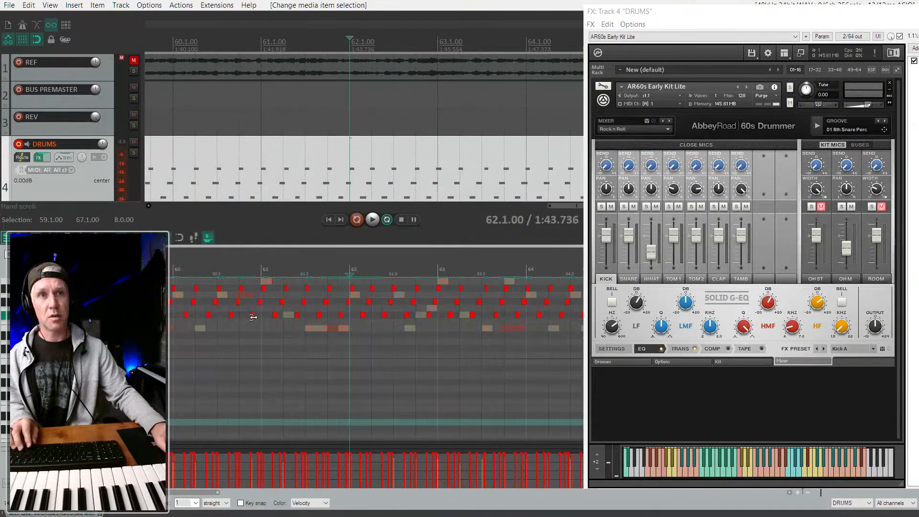
left_click(250, 335)
key("ctrl+a")
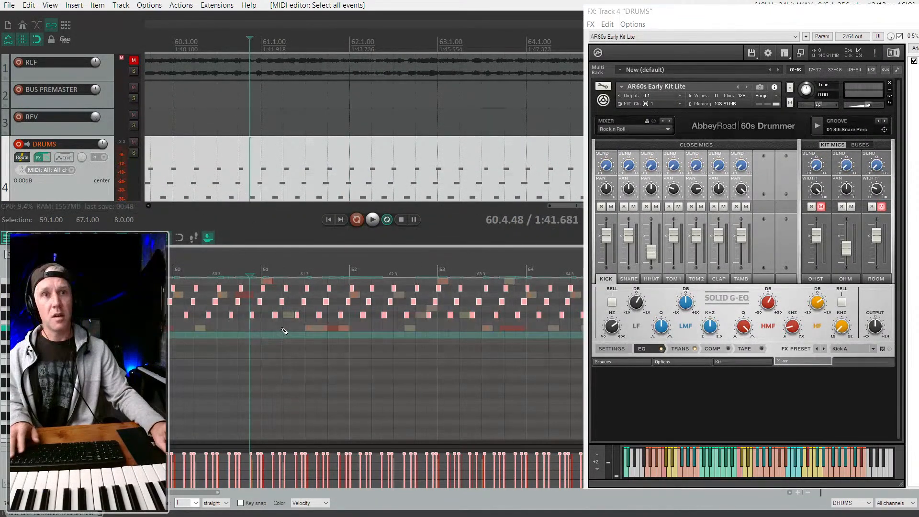
key("q")
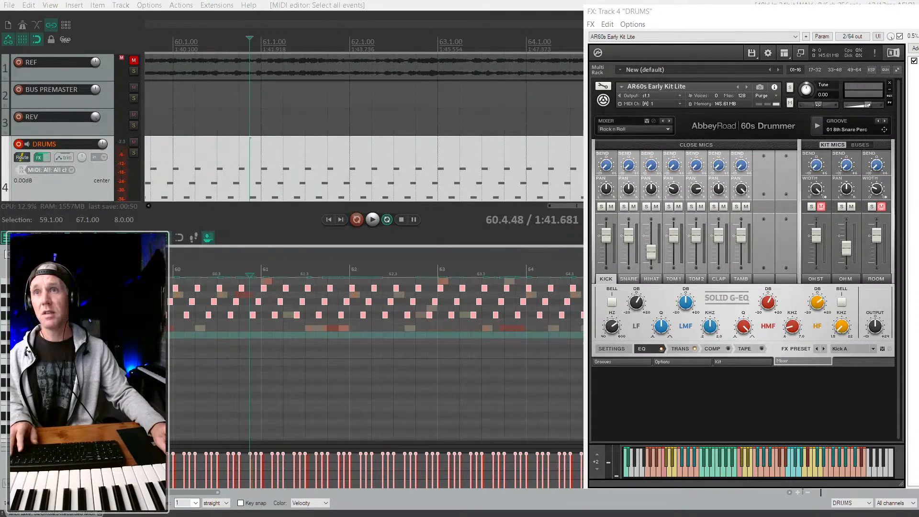
key("ctrl+q")
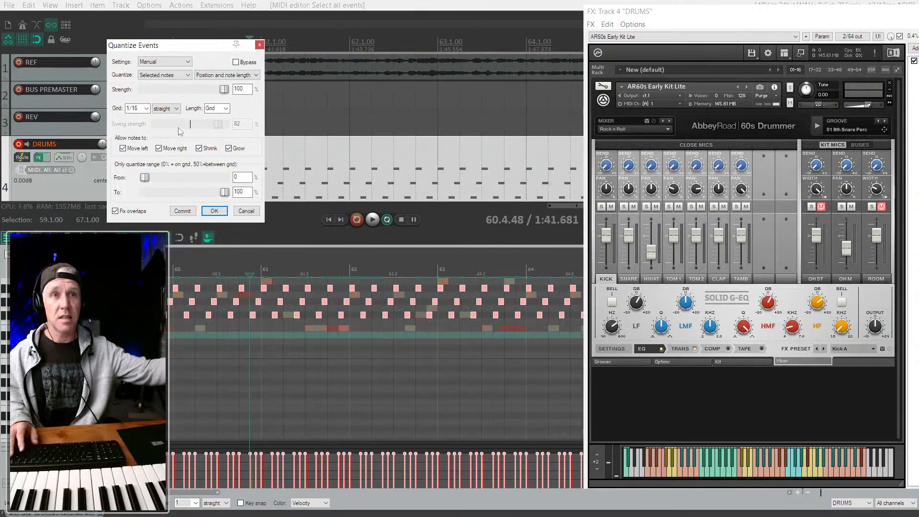
left_click(166, 109)
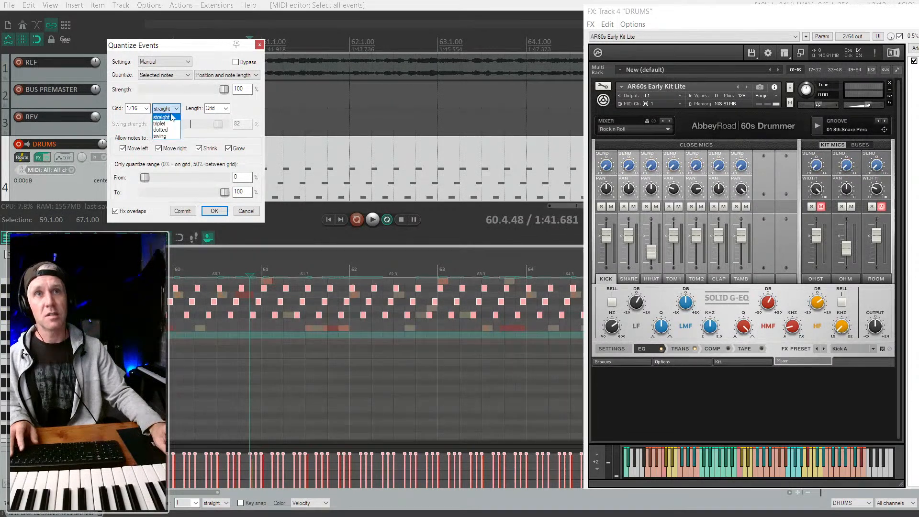
left_click(160, 136)
key("space")
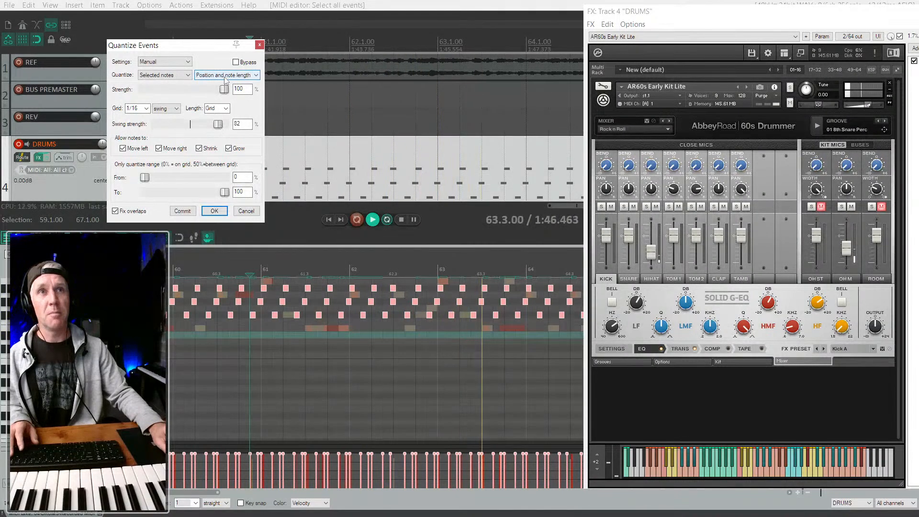
left_click(212, 214)
key("space")
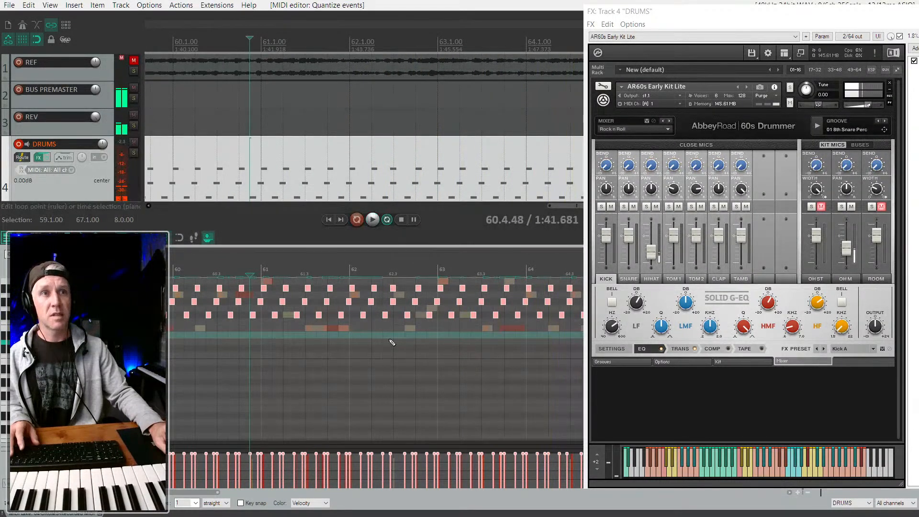
Step: Listen to the quantized drum part from bar 59 and examine how its notes sit against the grid
scroll(389, 339, "down", 3)
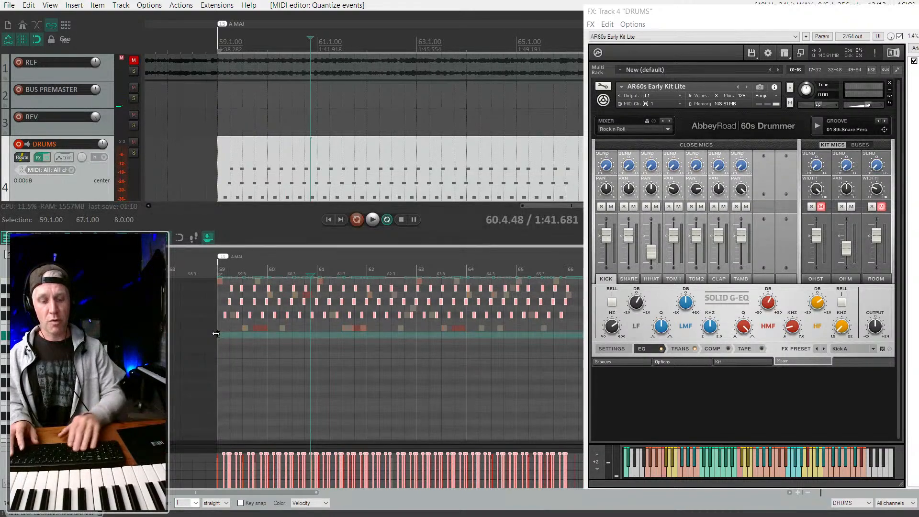
left_click(215, 270)
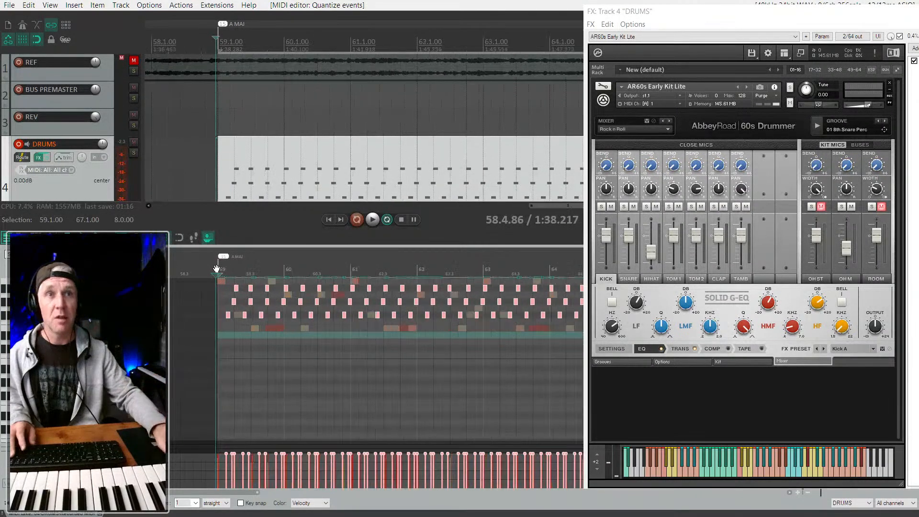
scroll(229, 287, "up", 3)
scroll(246, 297, "down", 2)
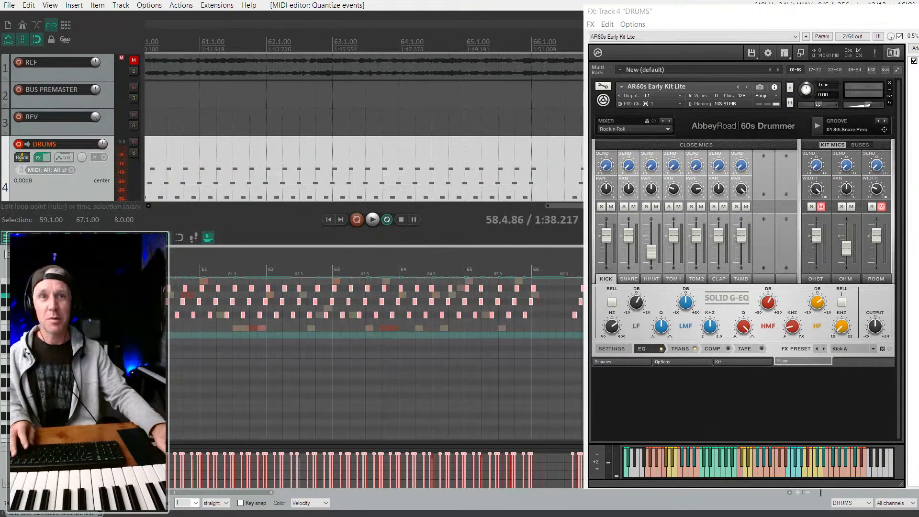
scroll(188, 290, "up", 1)
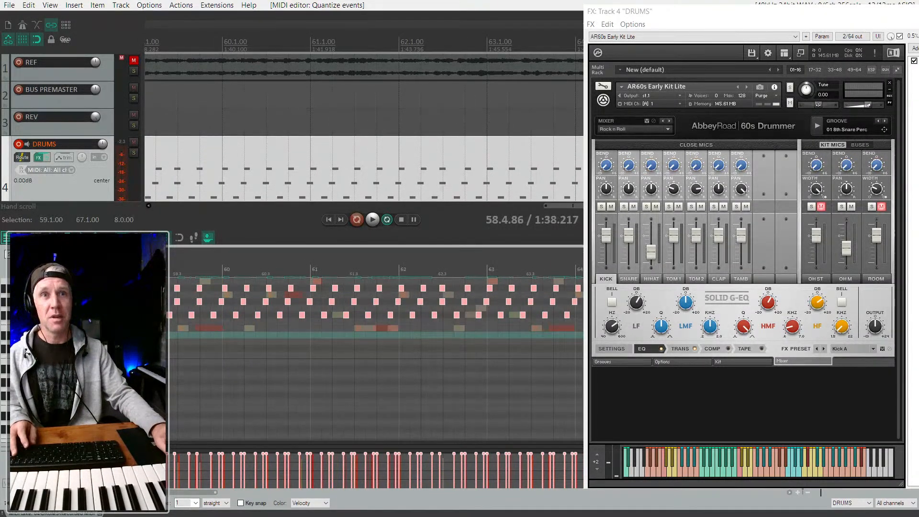
key("space")
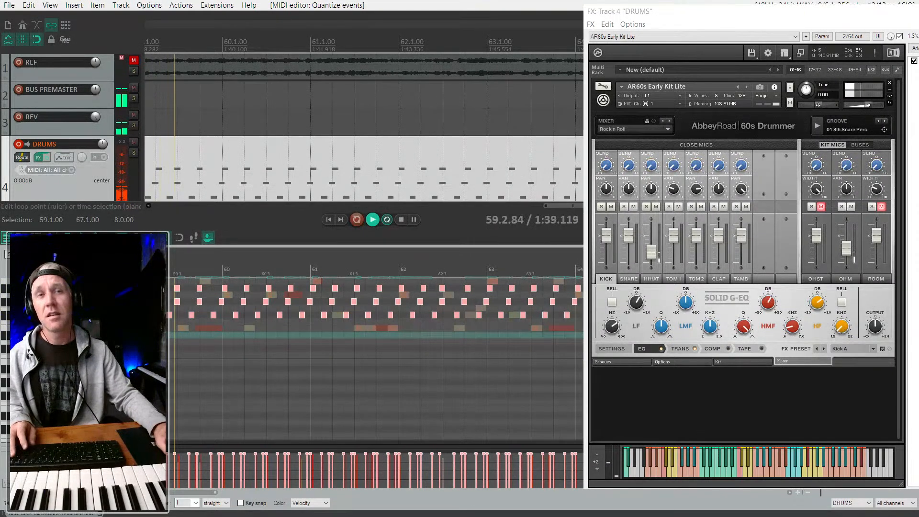
key("space")
scroll(198, 300, "up", 4)
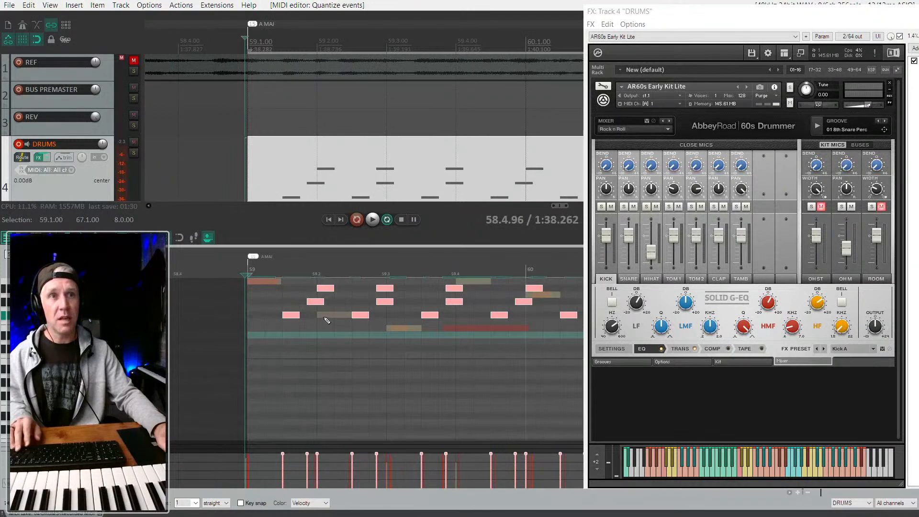
scroll(307, 306, "down", 4)
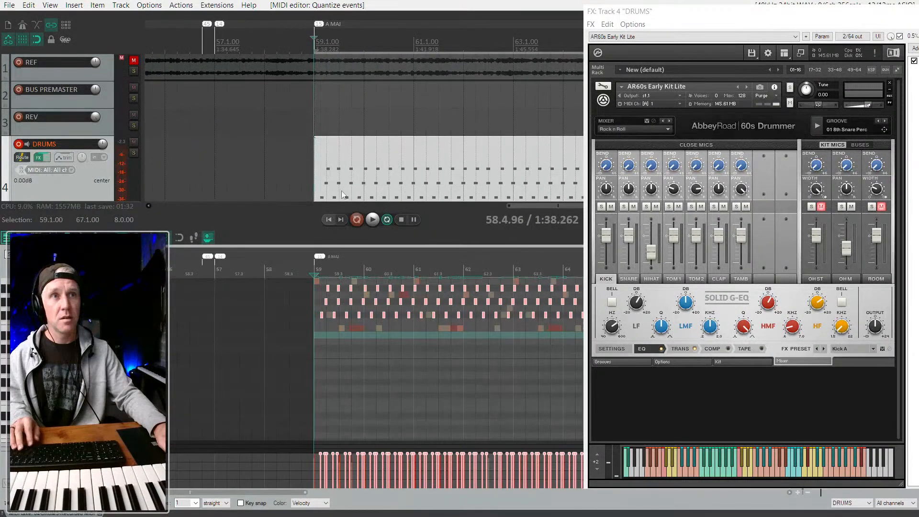
scroll(359, 177, "down", 2)
scroll(375, 139, "down", 3)
Step: Listen to the drum item from bar 61 and split out its two-bar section between bars 61 and 63
left_click(311, 157)
key("space")
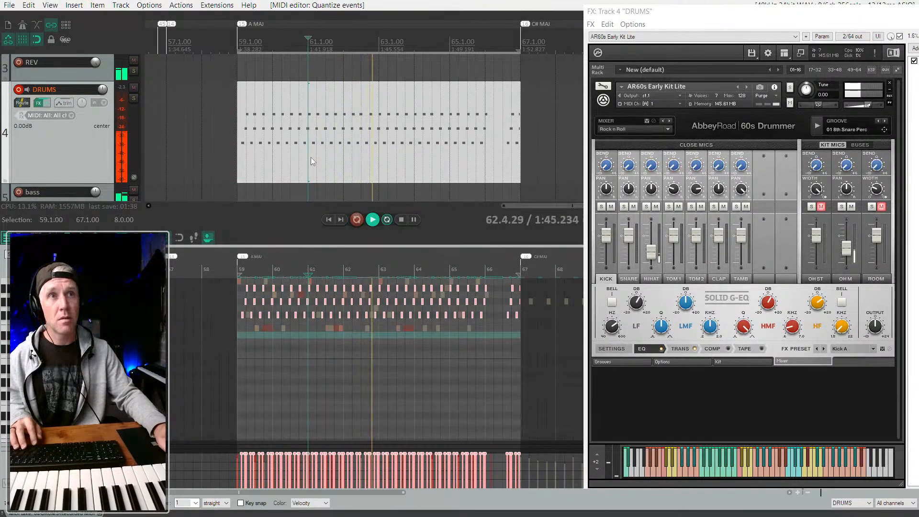
key("space")
left_click_drag(311, 157, 385, 166)
key("s")
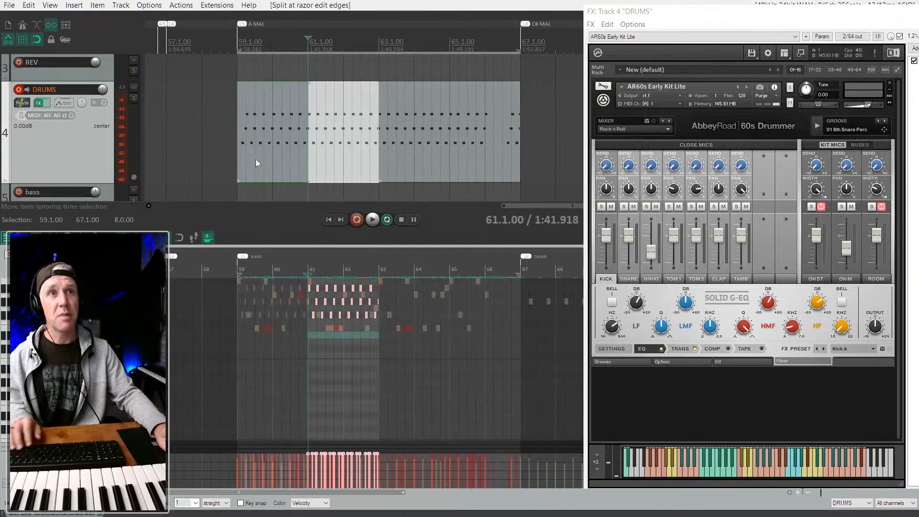
Step: Delete the drum sections around the split-out two bars and move that section to start at bar 59
left_click(256, 158)
key("Delete")
left_click_drag(341, 142, 276, 148)
Step: Listen to the moved two-bar drum section from bar 59 and examine its opening notes
key("space")
scroll(233, 290, "up", 4)
key("space")
left_click(243, 163)
key("space")
scroll(244, 153, "up", 2)
key("space")
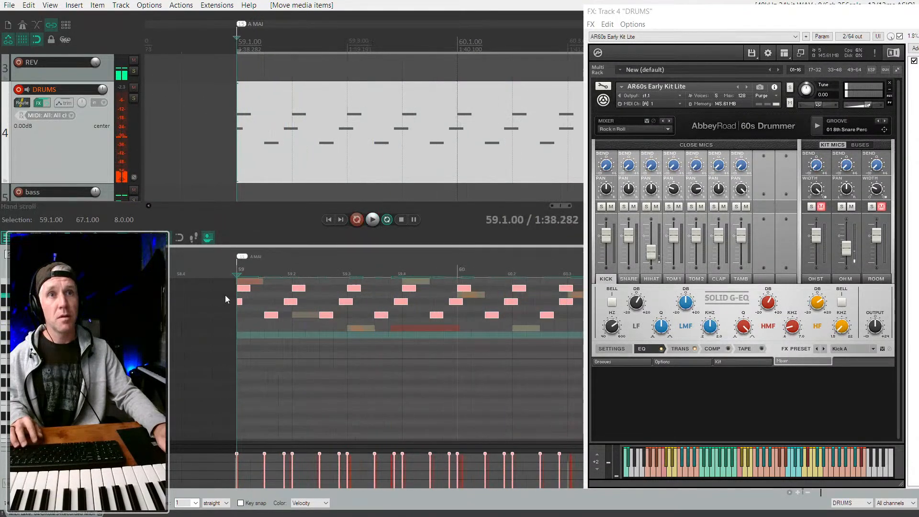
Step: Delete the two stray drum notes at the start of bar 59 and play the section back
left_click(218, 300)
key("Delete")
left_click_drag(268, 297, 227, 286)
key("Delete")
key("space")
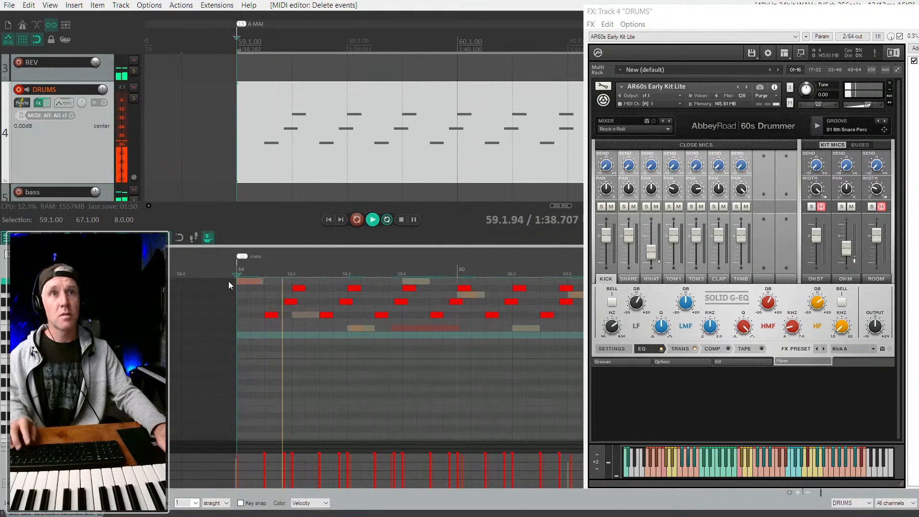
scroll(224, 303, "down", 1)
key("space")
Step: Insert a note at the start of bar 59 above the beat's rows and shorten it to about an eighth note
scroll(242, 330, "up", 4)
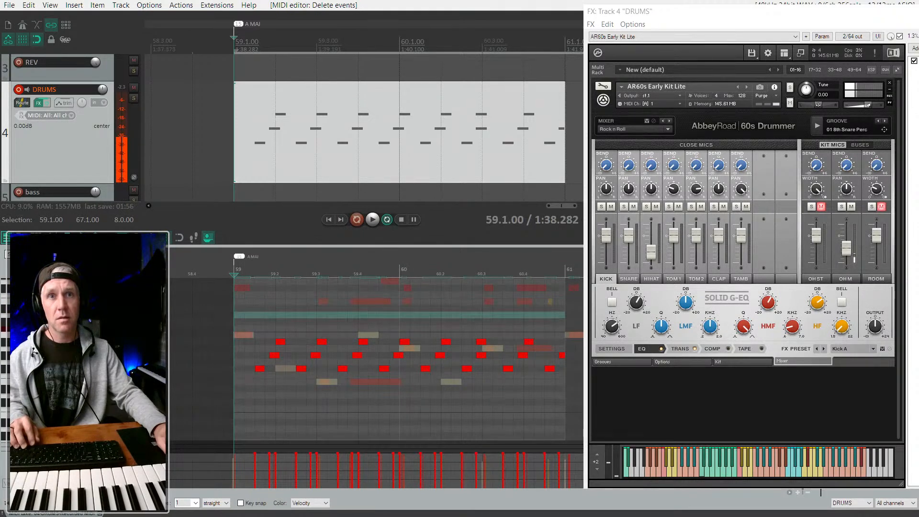
left_click(242, 322)
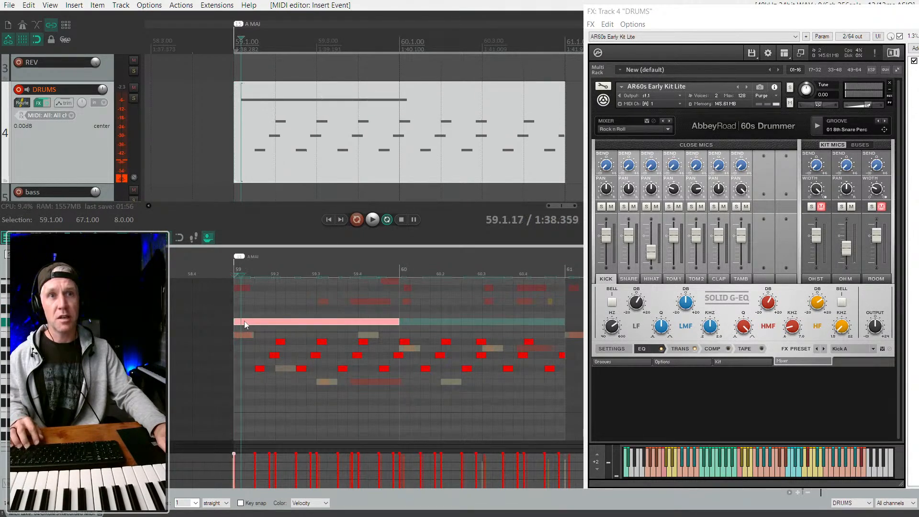
left_click_drag(253, 323, 251, 339)
left_click_drag(397, 323, 244, 317)
Step: Slightly lower the velocity of the new note at bar 59 while listening to the drum section
key("space")
key("space")
key("space")
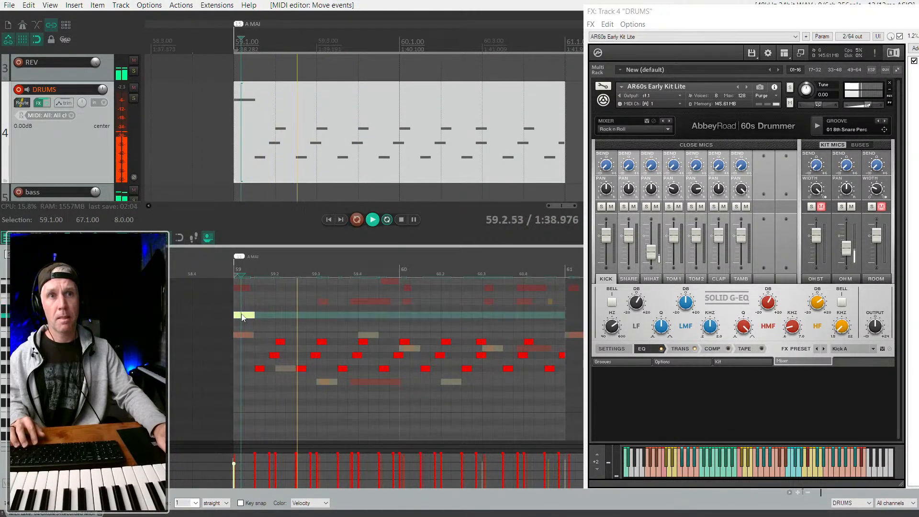
left_click_drag(243, 316, 249, 319)
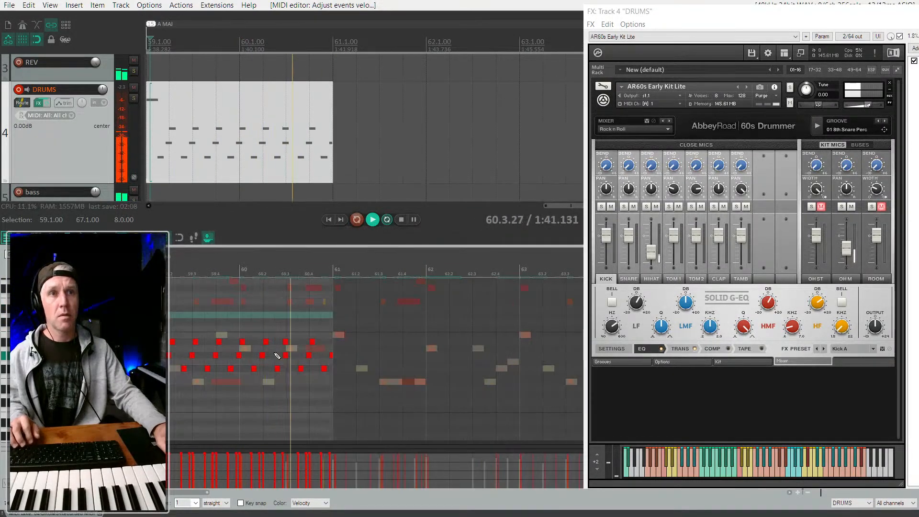
scroll(277, 355, "up", 3)
key("space")
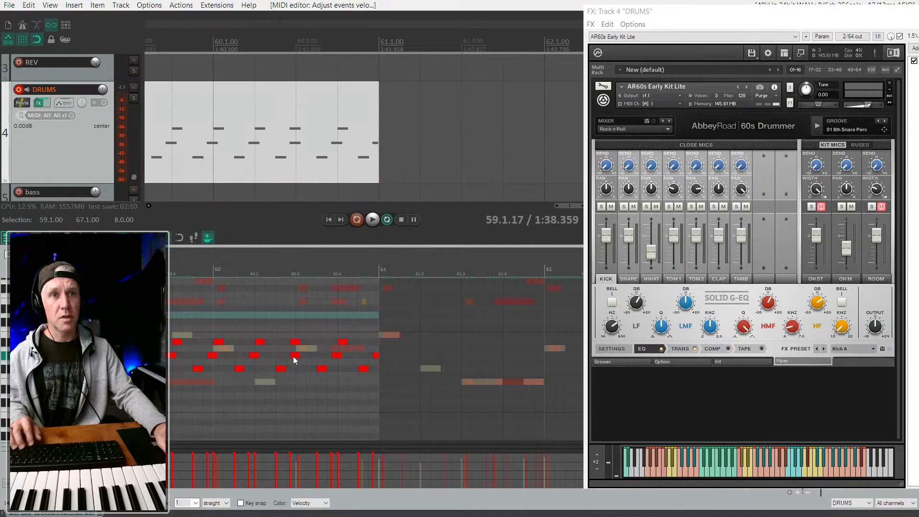
Step: Try moving the middle-row note near beat 60.3 slightly earlier and listen to the change
scroll(293, 356, "up", 3)
left_click(291, 354)
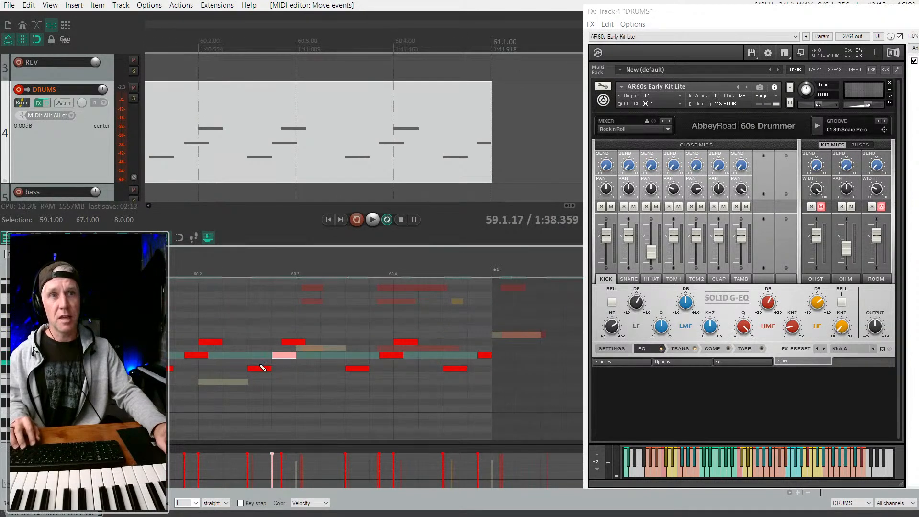
scroll(285, 364, "down", 2)
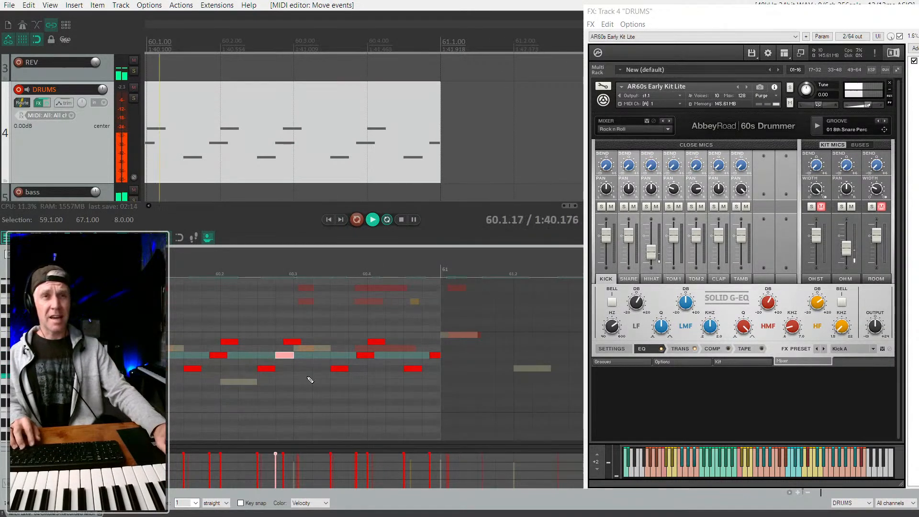
key("space")
scroll(347, 357, "down", 2)
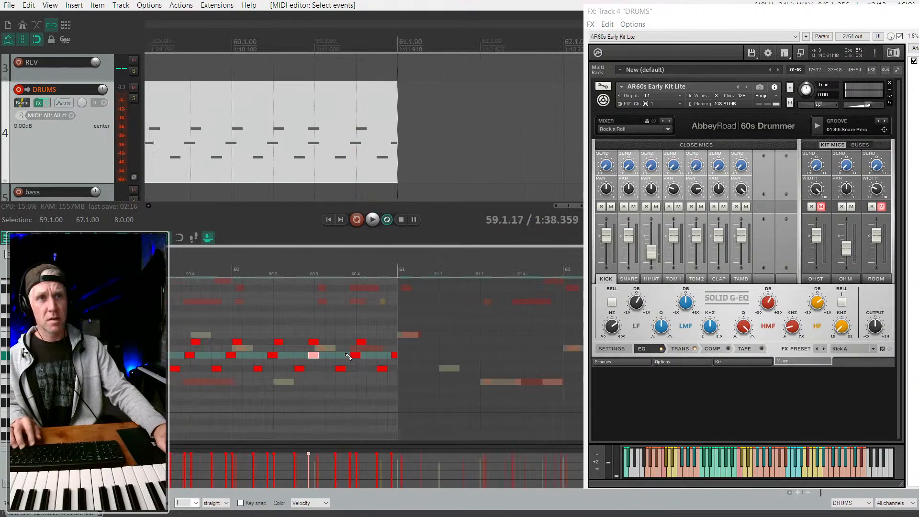
Step: Move the note near beat 60.3 in the beat's upper row slightly earlier, checking it against playback
scroll(328, 351, "up", 3)
left_click(283, 341)
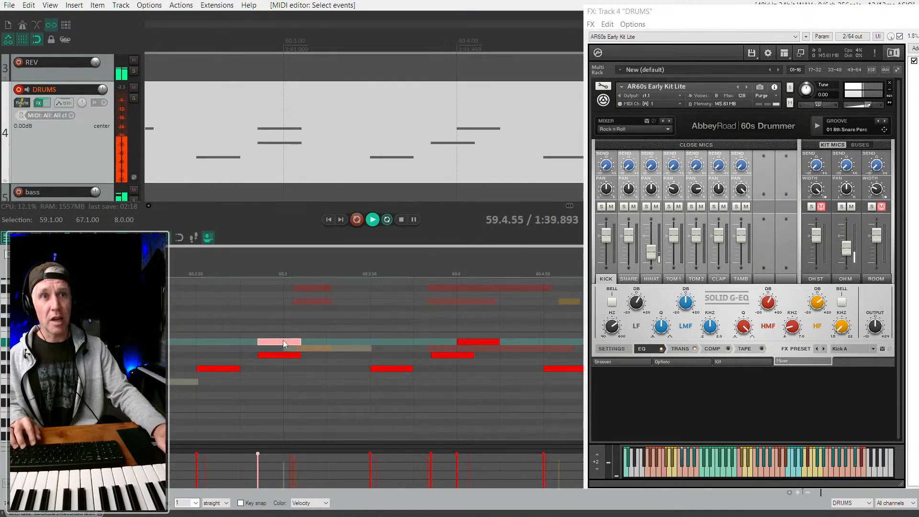
key("space")
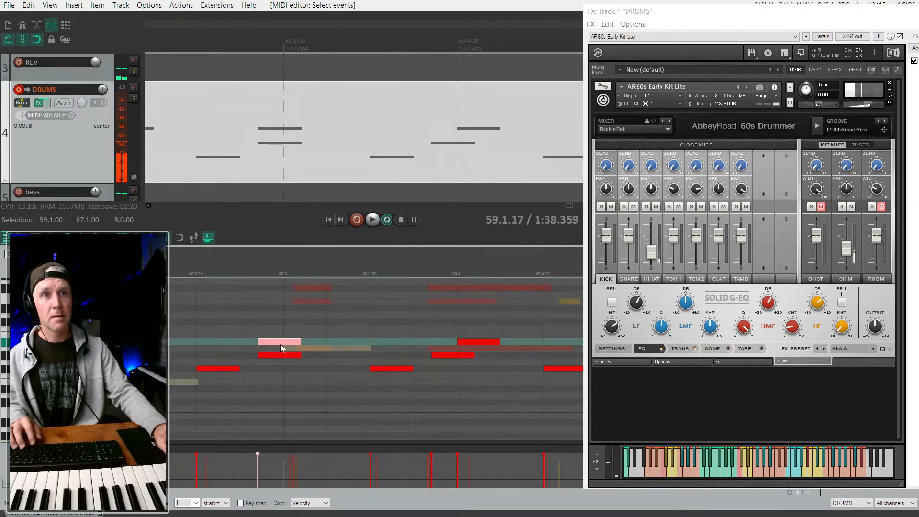
scroll(286, 343, "down", 2)
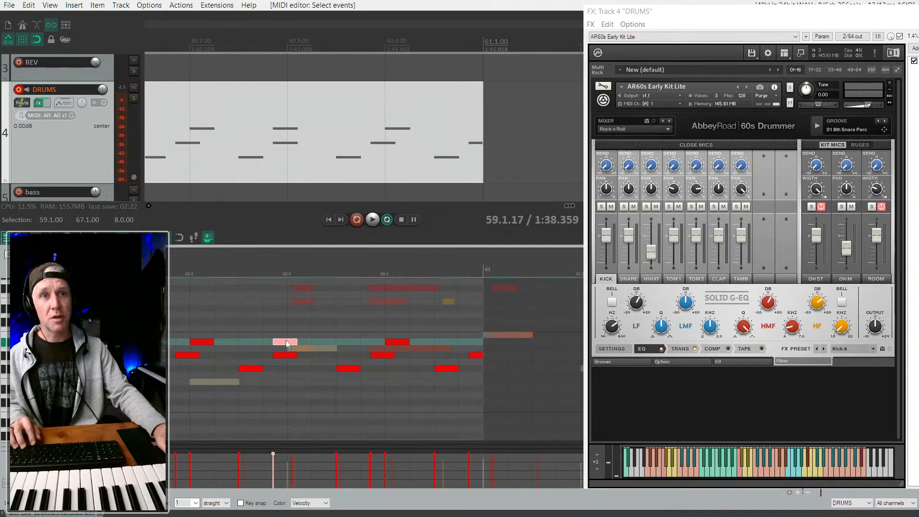
scroll(345, 344, "down", 1)
scroll(464, 325, "down", 1)
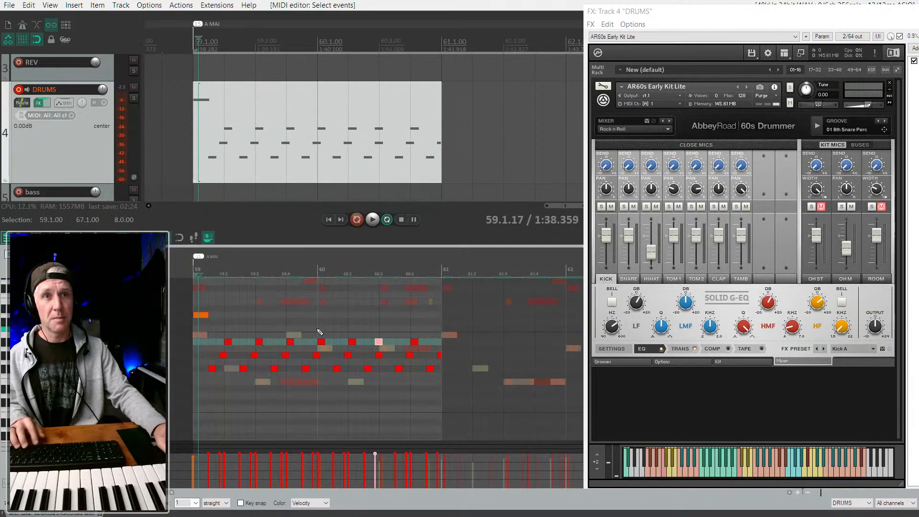
key("space")
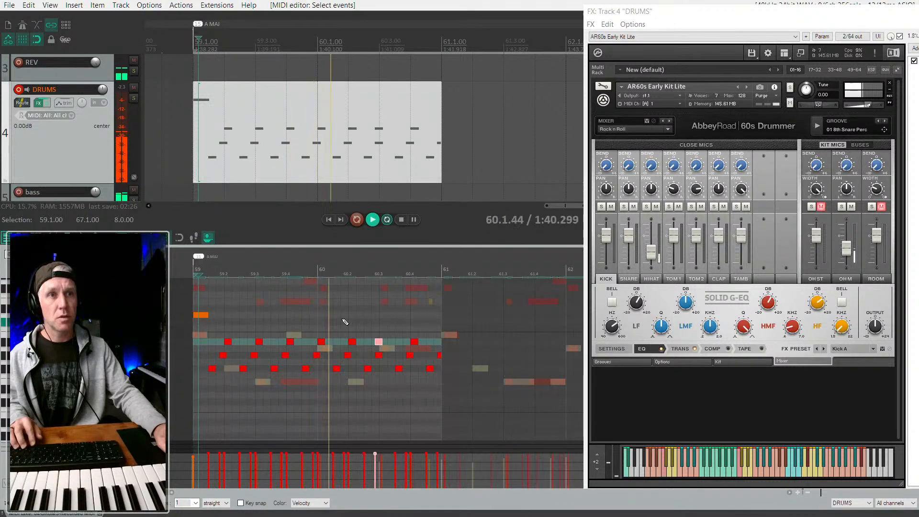
scroll(390, 347, "up", 2)
key("space")
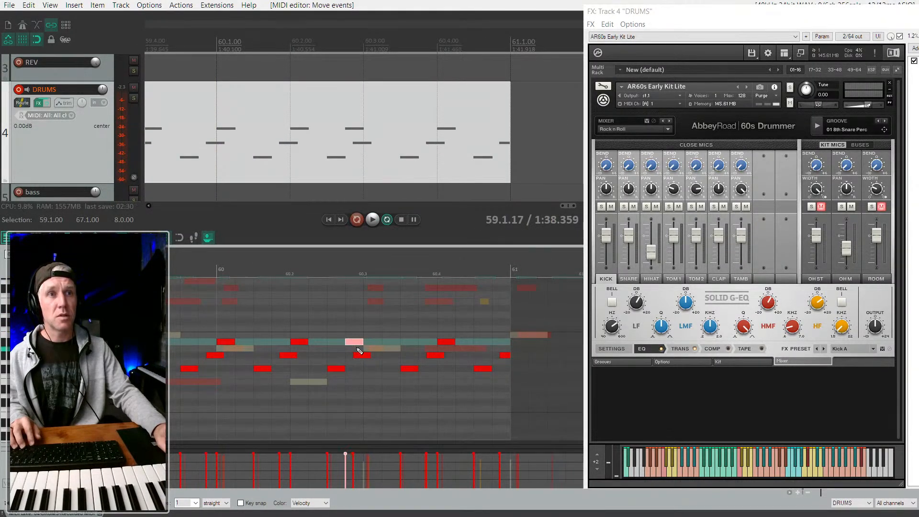
Step: Delete the middle-row note near beat 60.3 and lengthen the upper-row note beside it past the beat
left_click(361, 356)
key("space")
scroll(392, 355, "down", 1)
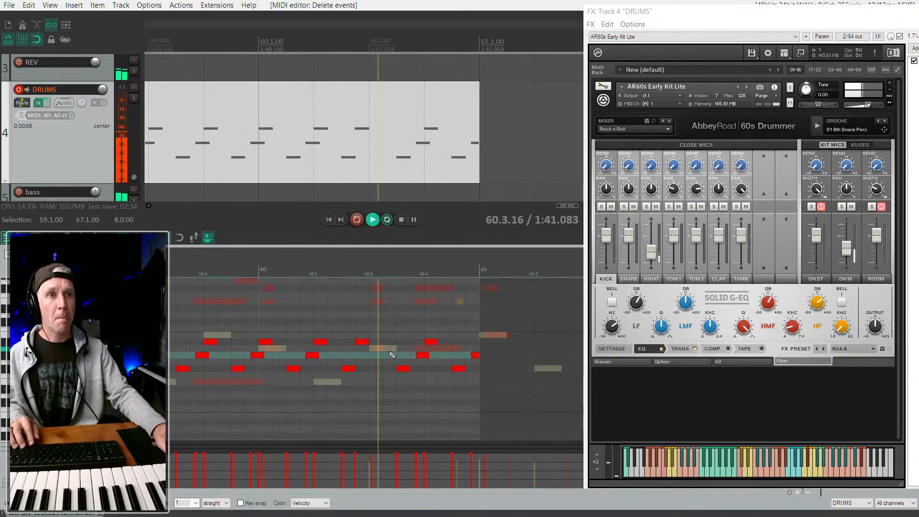
left_click_drag(368, 341, 385, 344)
key("space")
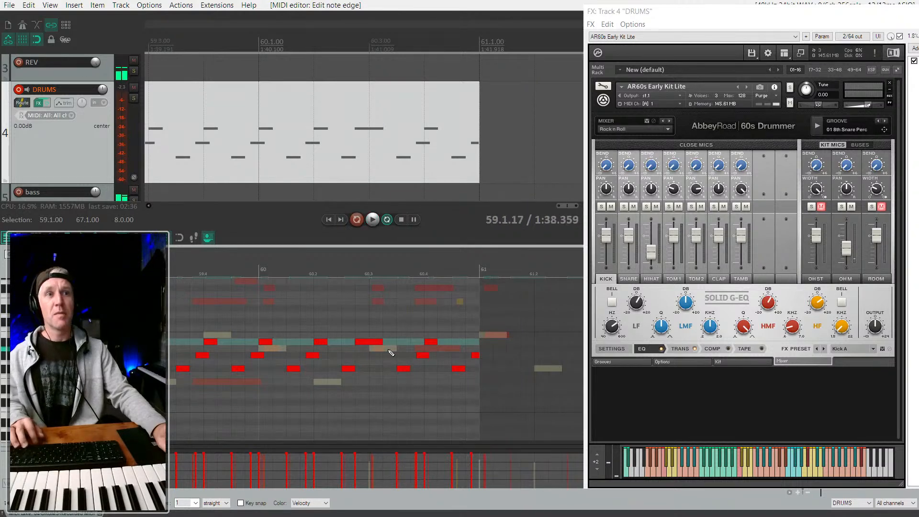
Step: Place the edit cursor at 60.3.00 on the two-bar drum item in the arrange view
scroll(391, 353, "down", 1)
scroll(425, 333, "down", 2)
left_click(397, 155)
scroll(395, 157, "down", 1)
scroll(365, 160, "right", 2)
scroll(308, 143, "left", 2)
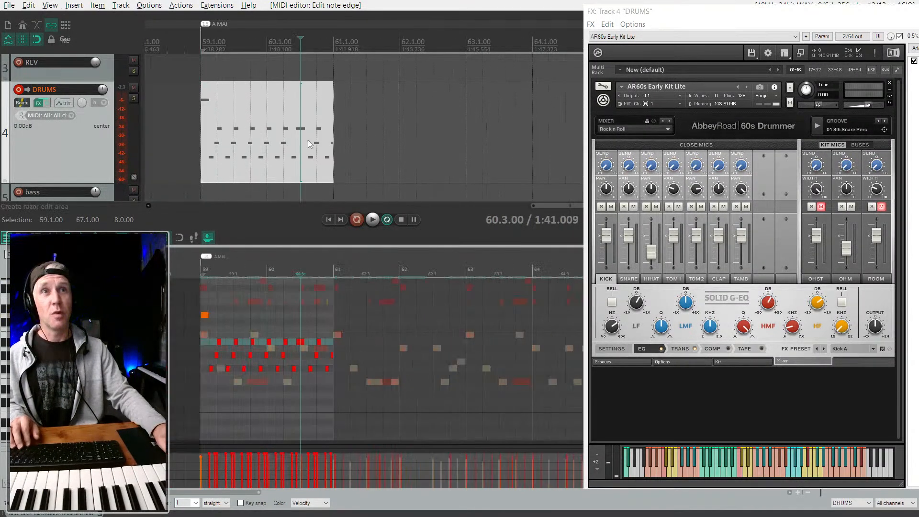
Step: Copy the two-bar drum item to bar 61 and glue the original and its copy into one item
left_click_drag(276, 142, 408, 144)
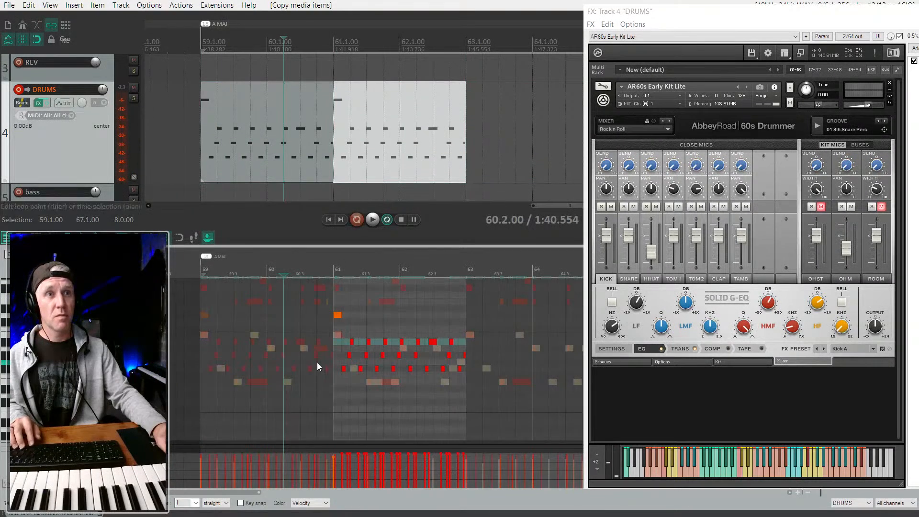
left_click(300, 174)
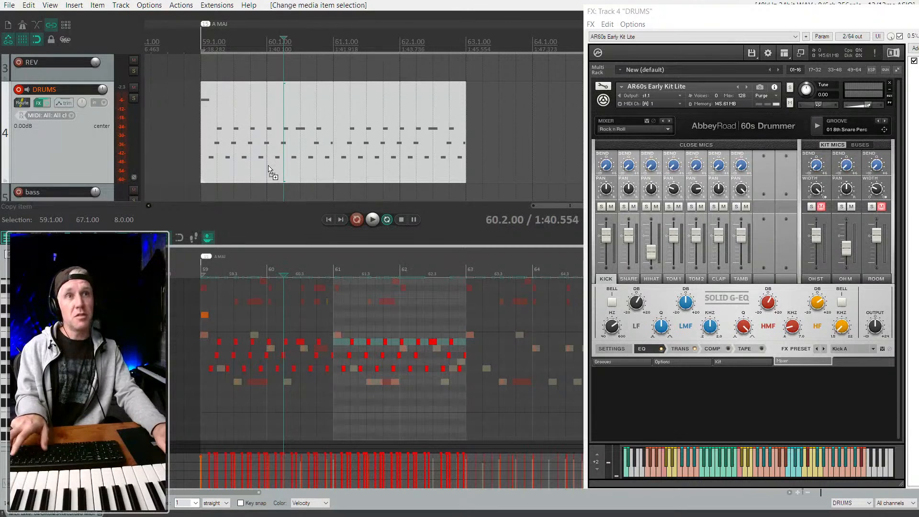
left_click(393, 126)
left_click(301, 139, "ctrl")
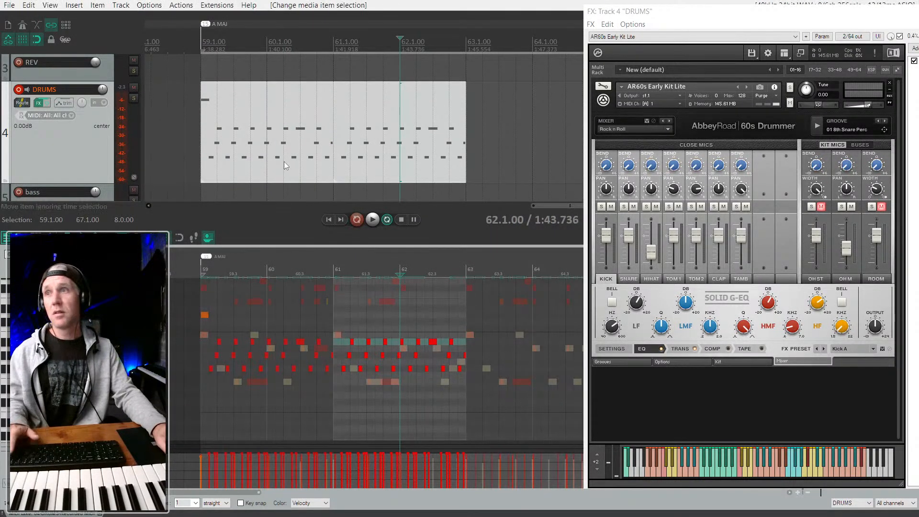
right_click(481, 119)
left_click(411, 118)
left_click(254, 135)
left_click(416, 131, "ctrl")
key("ctrl+g")
scroll(359, 140, "down", 3)
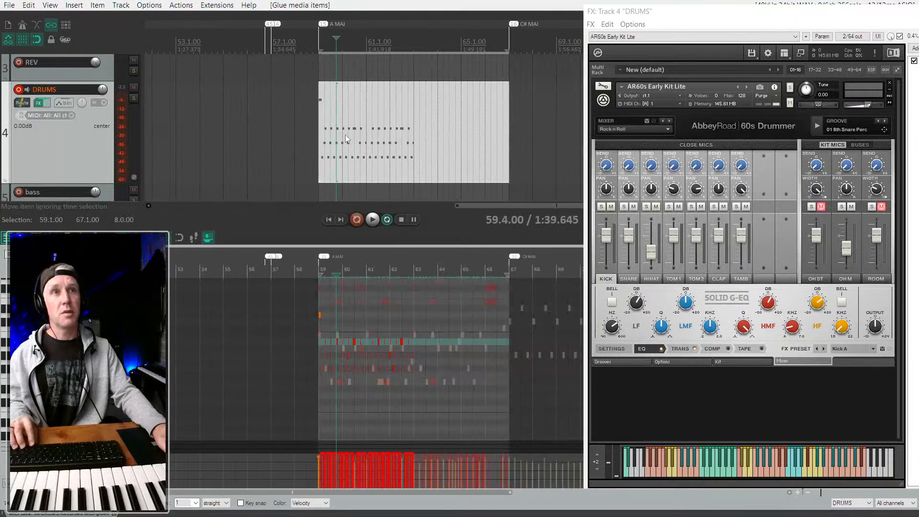
Step: Play back the glued drum item and check the pattern around bars 60 and 61
key("space")
scroll(347, 139, "up", 3)
left_click(337, 206)
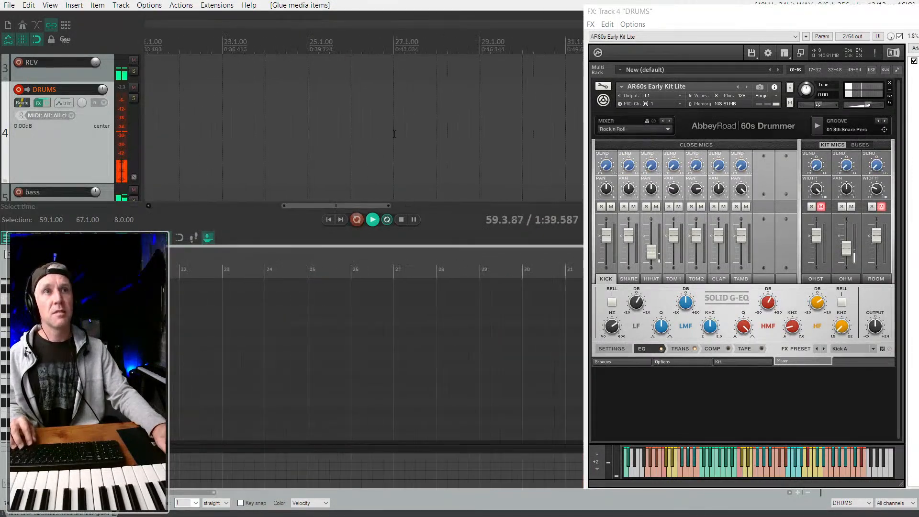
scroll(407, 135, "up", 3)
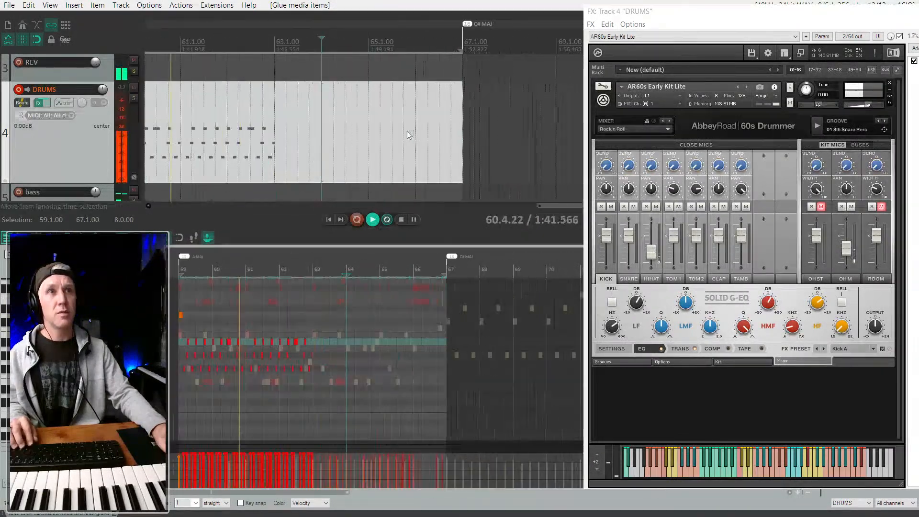
scroll(412, 134, "up", 3)
left_click_drag(420, 133, 478, 115)
key("space")
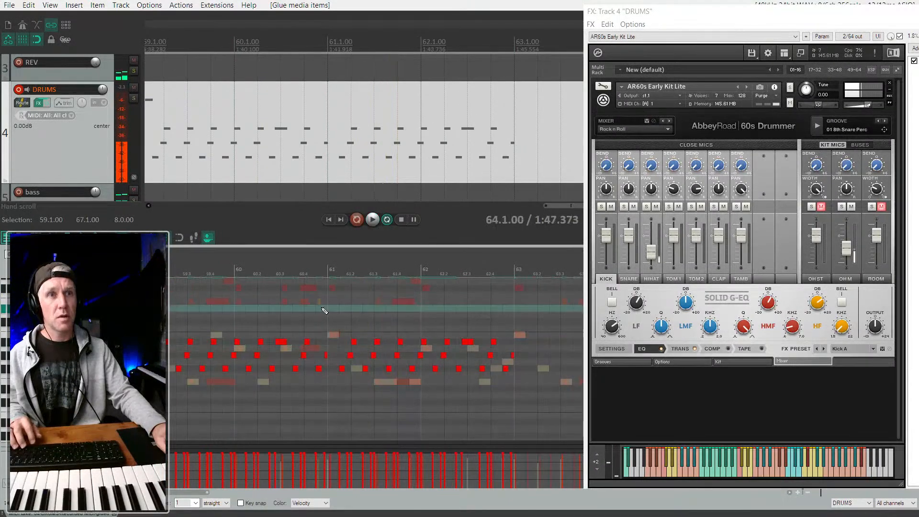
Step: Delete the stray middle-row note just before bar 61 in the MIDI editor
left_click(324, 310)
scroll(324, 310, "up", 2)
scroll(288, 343, "up", 2)
left_click_drag(290, 343, 369, 343)
left_click(368, 355)
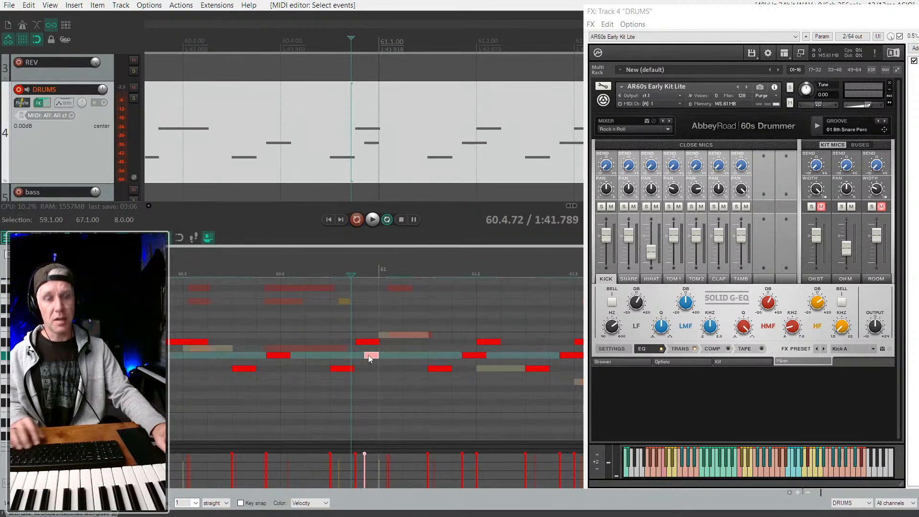
key("Delete")
scroll(499, 304, "down", 2)
Step: Listen to the drum part from 60.4.72 and again from the start of bar 59
key("space")
key("space")
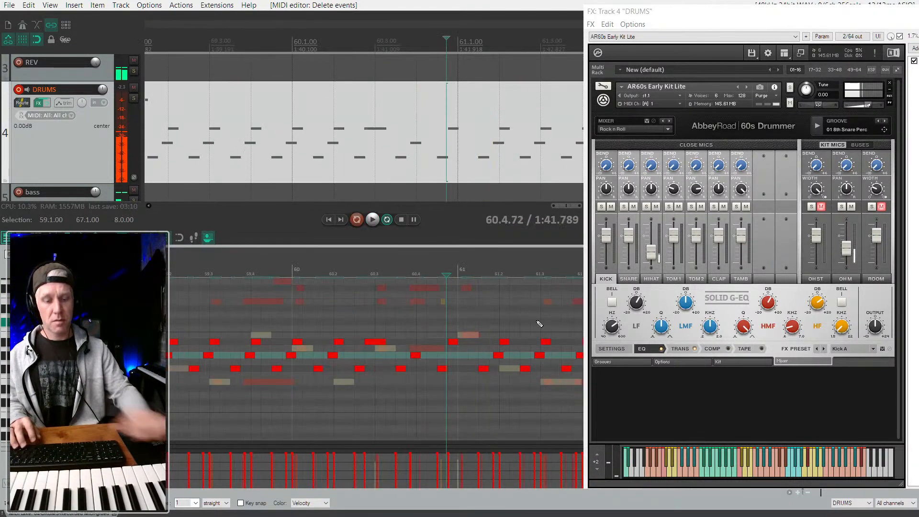
key("space")
key("space")
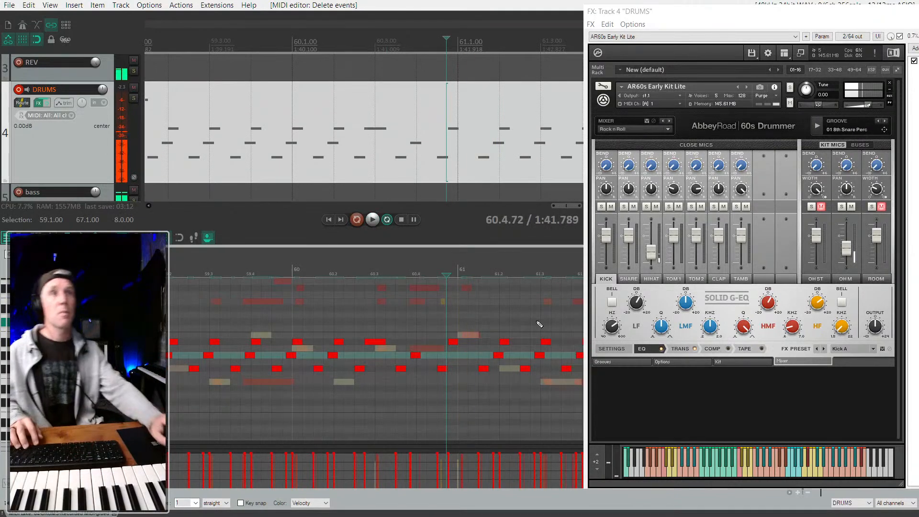
key("Home")
key("space")
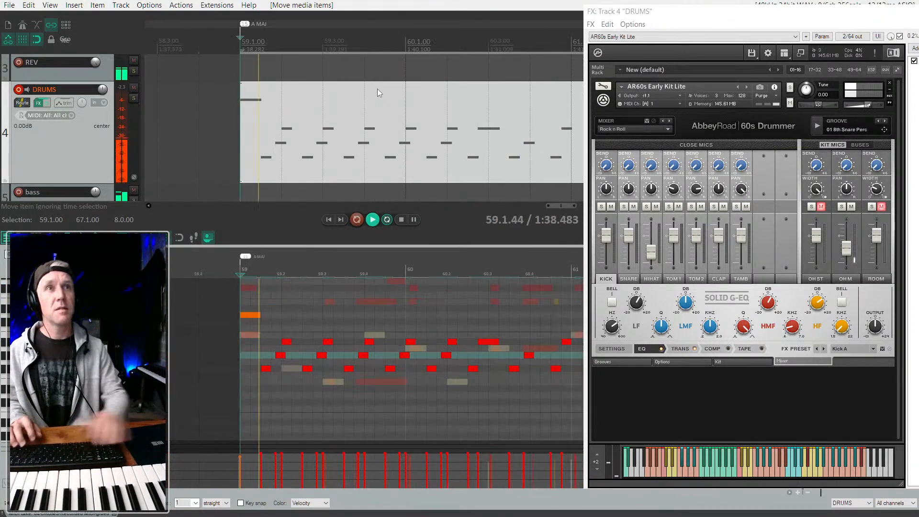
scroll(377, 93, "down", 1)
scroll(392, 150, "right", 2)
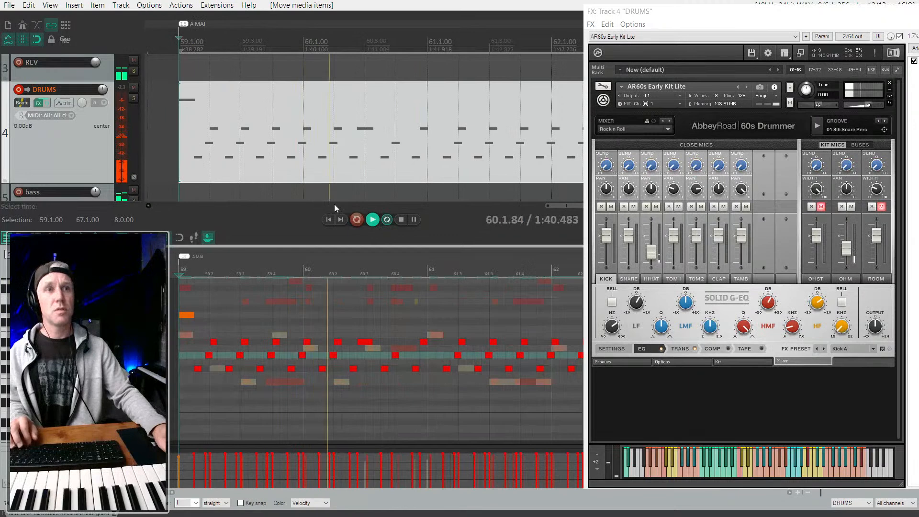
scroll(330, 233, "up", 1)
key("space")
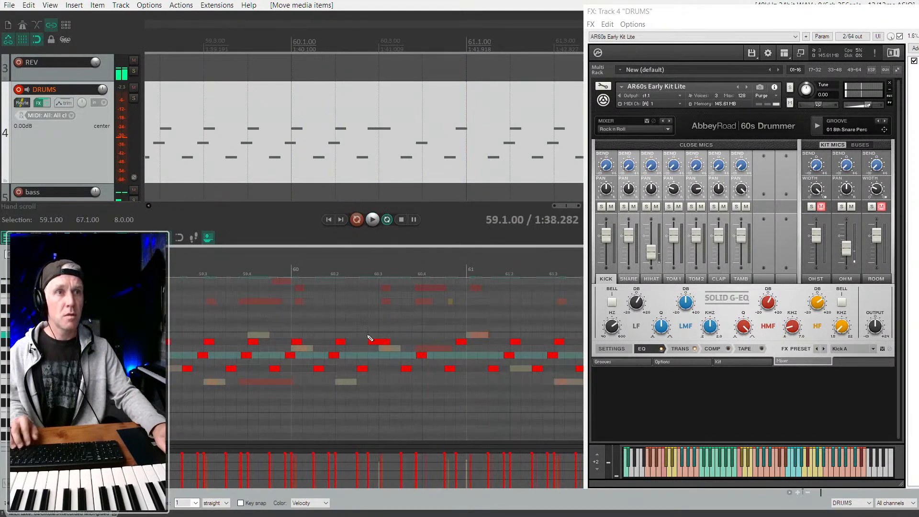
Step: Delete the long upper-row note at beat 60.3 and copy the preceding three-note group into that beat
left_click(377, 343)
left_click_drag(377, 384, 398, 312)
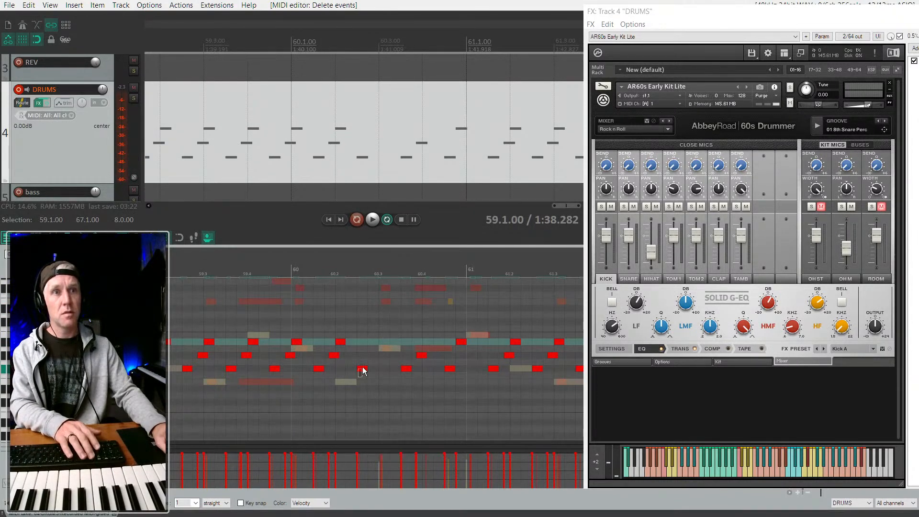
left_click_drag(331, 339, 363, 368)
key("space")
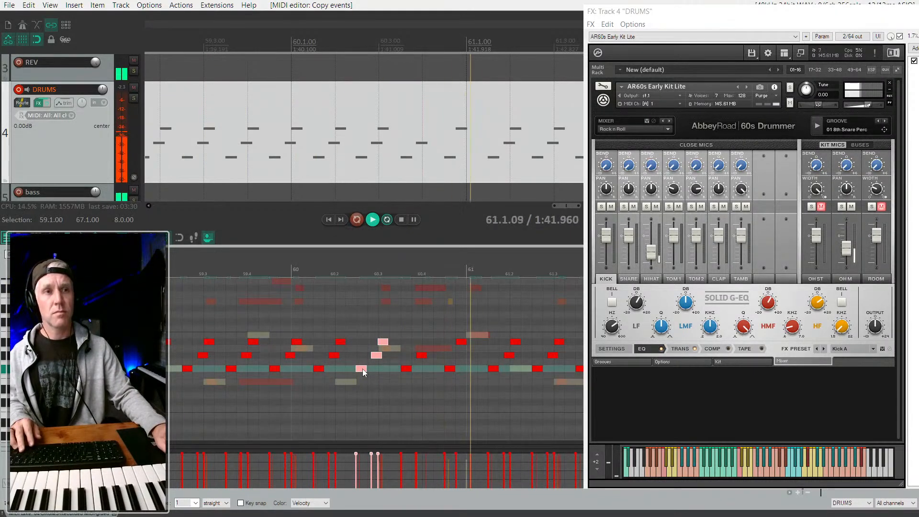
Step: Listen to the drum part from 60.3.77 to check the transition into bar 61
scroll(363, 370, "down", 2)
scroll(357, 364, "right", 2)
scroll(350, 356, "up", 3)
left_click(304, 349)
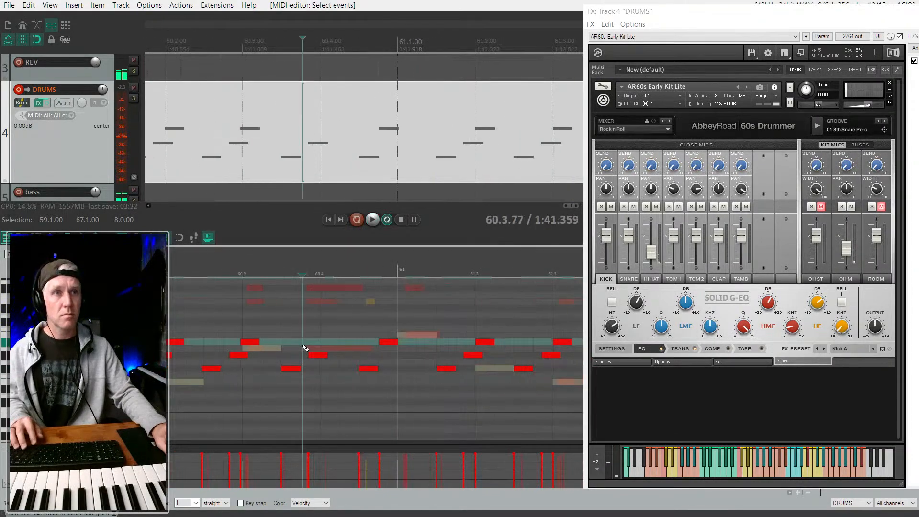
key("space")
scroll(388, 348, "down", 2)
key("space")
key("space")
key("space")
key("space")
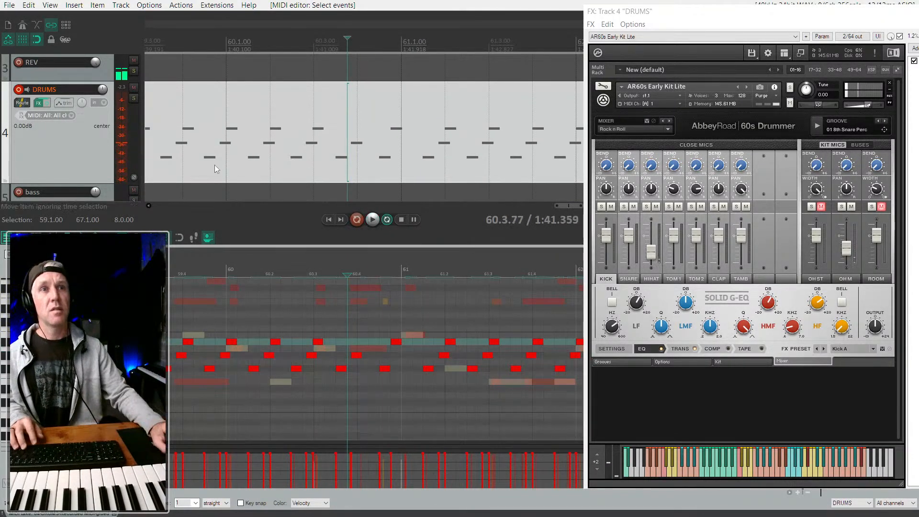
Step: Close the MIDI editor, enlarge the DRUMS track and open its drum item for inline note editing
key("Escape")
left_click(326, 132)
left_click(268, 109)
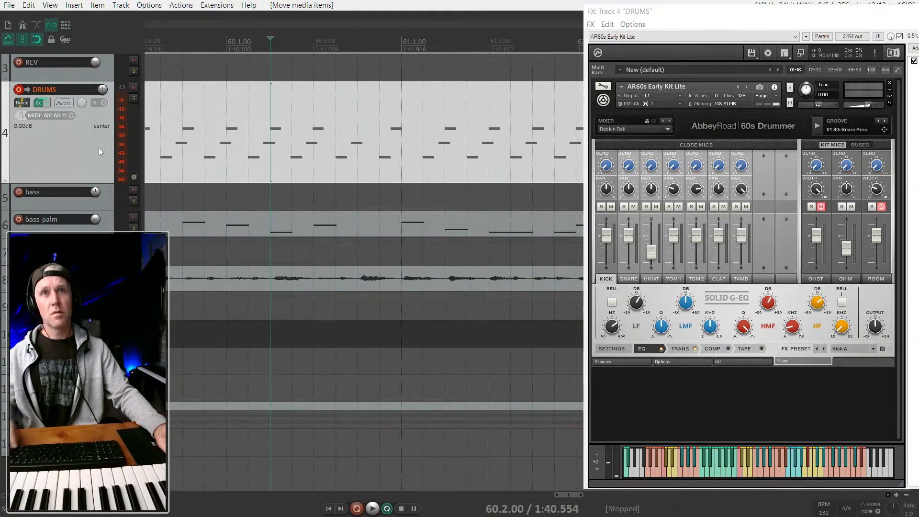
left_click(61, 200)
left_click(72, 115)
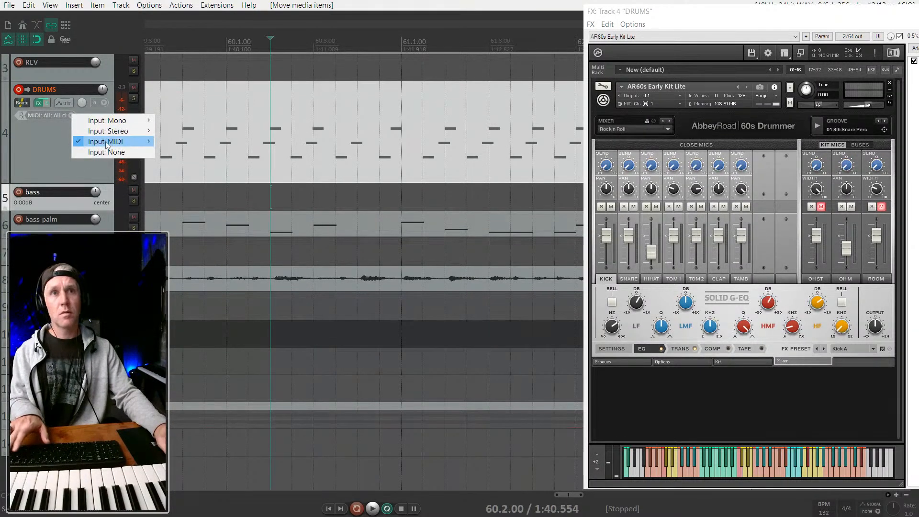
left_click(38, 156)
scroll(37, 156, "up", 8)
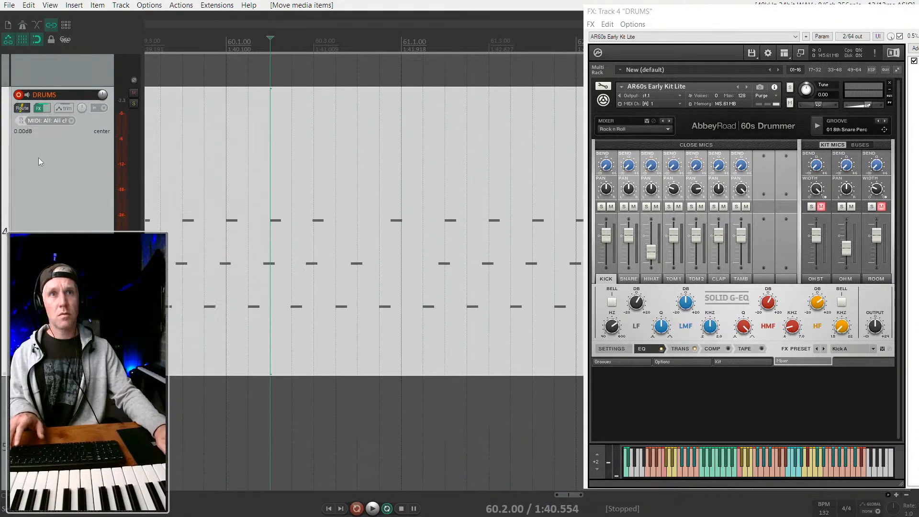
double_click(334, 180)
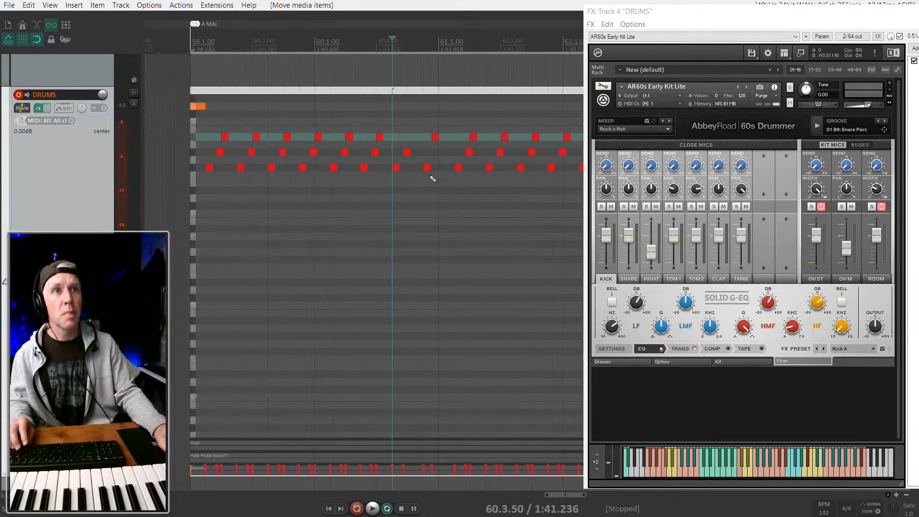
scroll(399, 235, "down", 3)
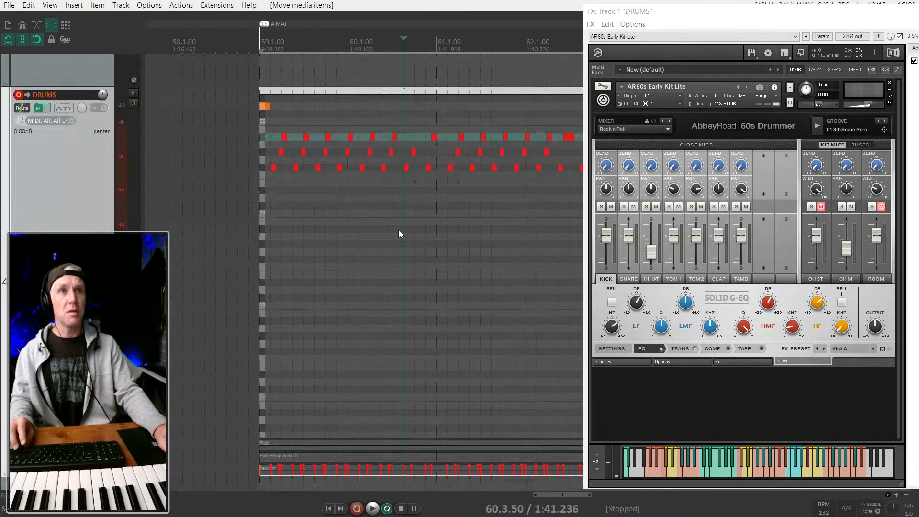
left_click(355, 198)
scroll(356, 197, "down", 2)
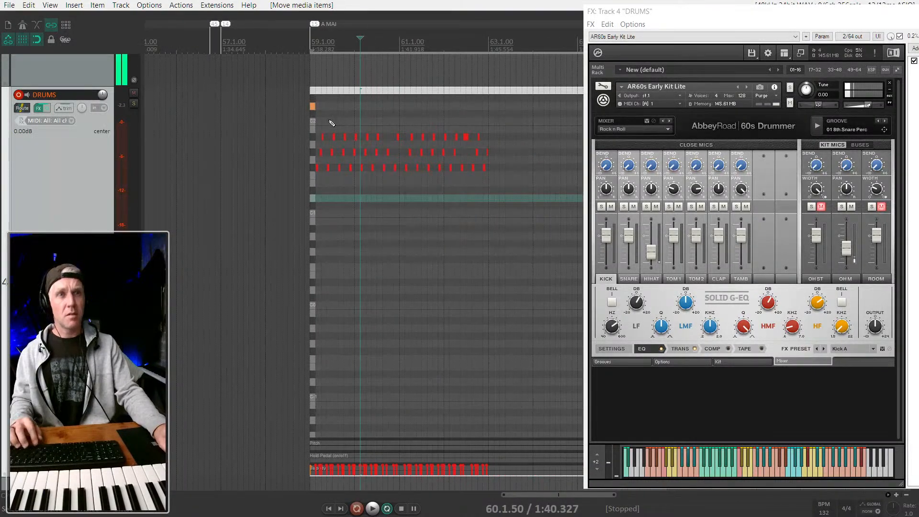
Step: Replace the uneven notes around beat 60.4 and the start of bar 61 with copies of the regular three-note group
key("space")
scroll(401, 192, "up", 3)
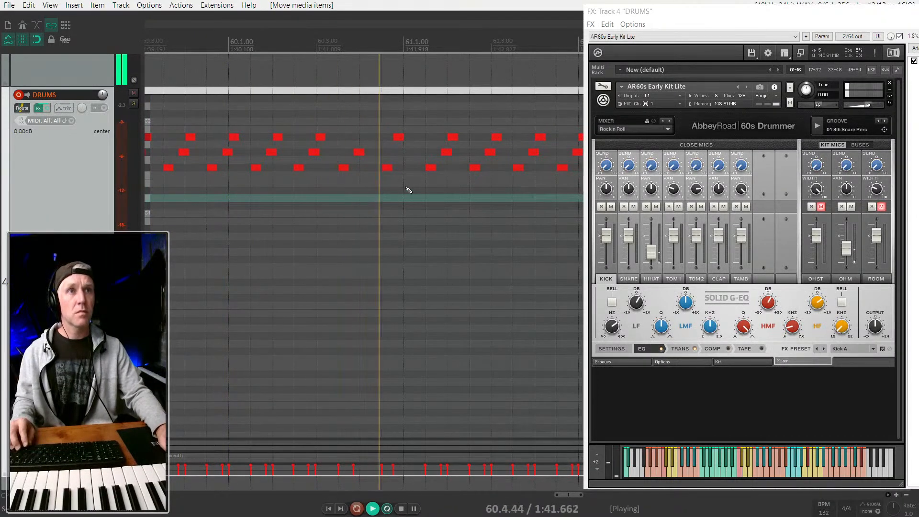
left_click_drag(405, 178, 359, 121)
key("space")
key("Delete")
scroll(385, 188, "down", 2)
left_click_drag(379, 191, 361, 173)
key("Delete")
key("space")
scroll(394, 171, "down", 2)
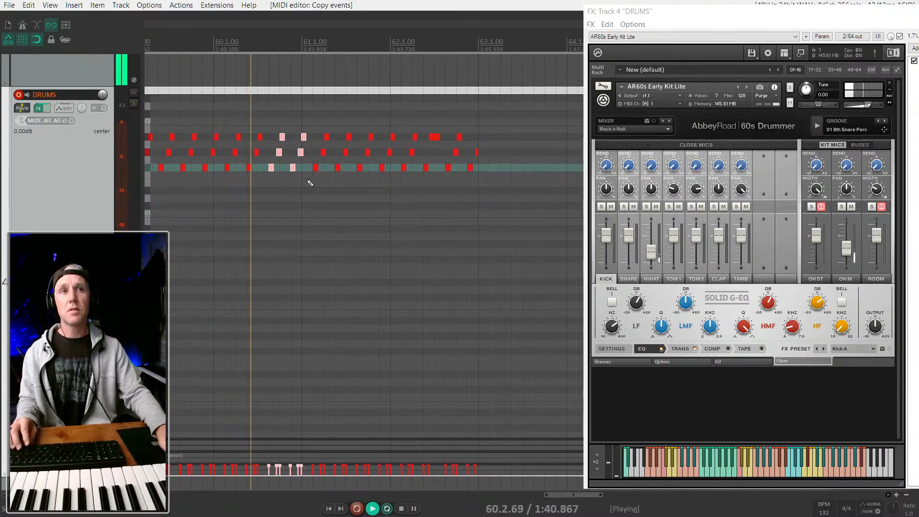
Step: Delete the long upper-row note near beat 62.3 and move the upper- and middle-row notes at 62.4 one beat earlier
scroll(310, 182, "up", 2)
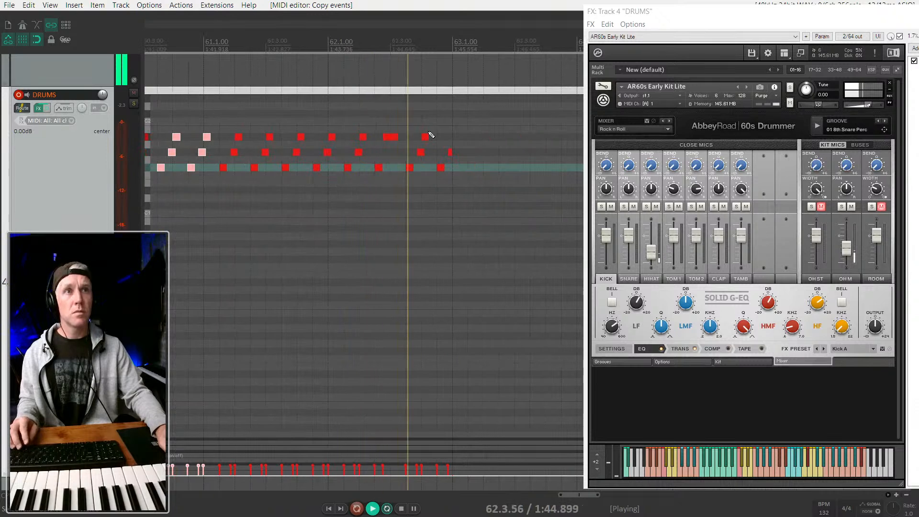
scroll(425, 137, "up", 1)
key("space")
left_click(375, 140)
scroll(422, 139, "up", 1)
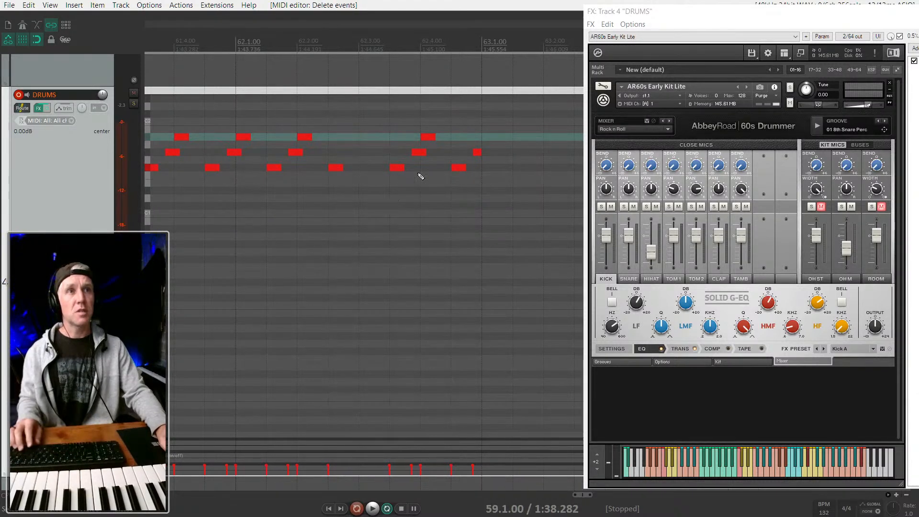
left_click_drag(426, 138, 358, 140)
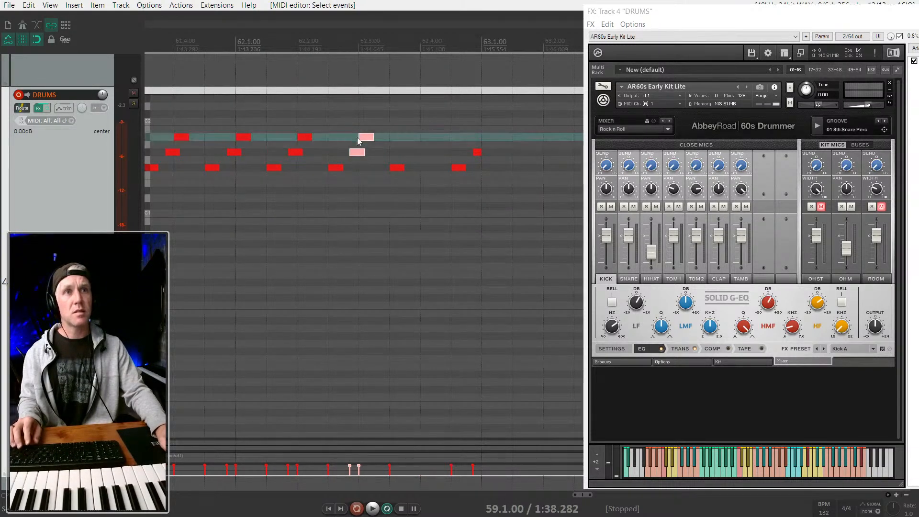
Step: Add an upper-row note just before beat 62.4, lengthen it past the beat, and play the part from bar 59
left_click(401, 169)
left_click(425, 137)
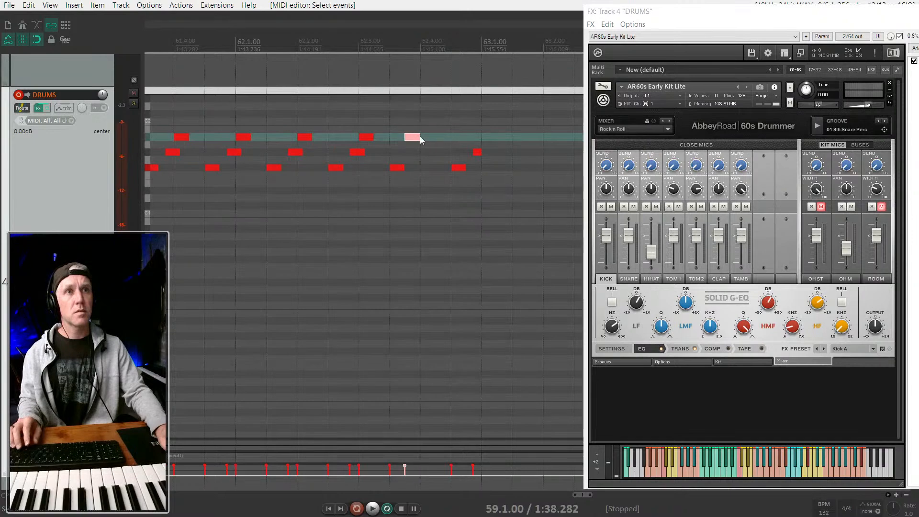
left_click_drag(454, 139, 454, 138)
scroll(546, 157, "down", 4)
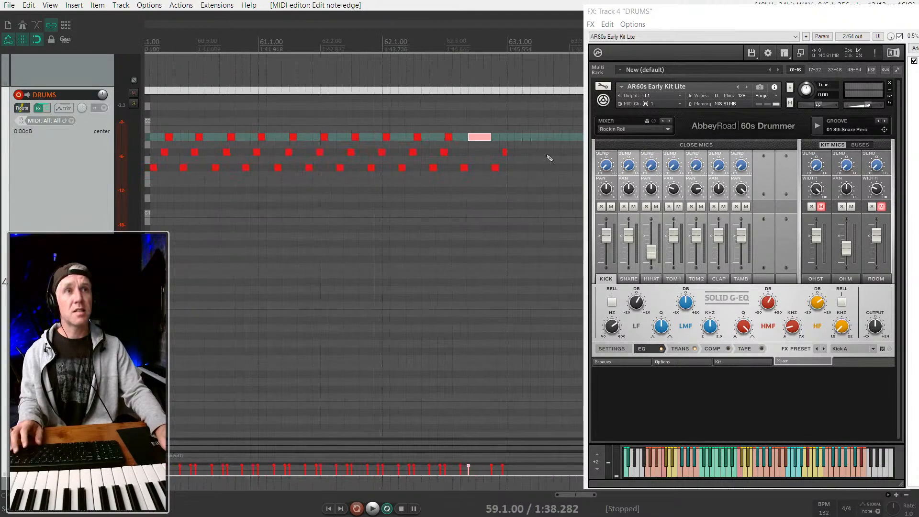
key("space")
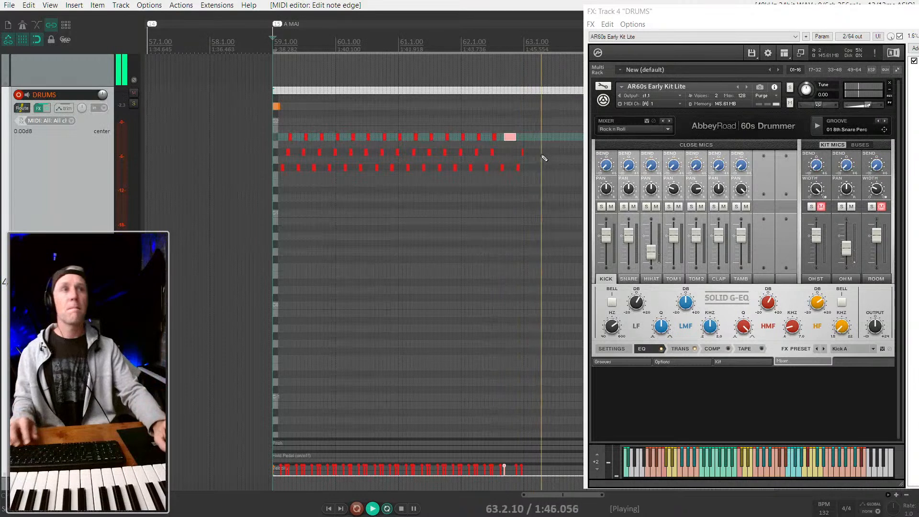
key("space")
Step: Set the upper- and middle-row note velocities to 112 and the four upper-row notes from 59.4 to 60.3 to 125
left_click_drag(545, 165, 282, 134)
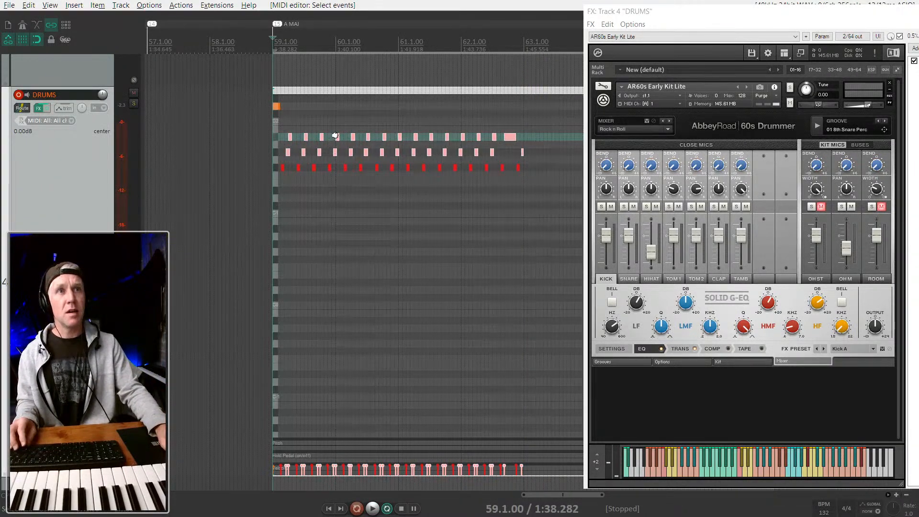
left_click_drag(337, 138, 377, 140)
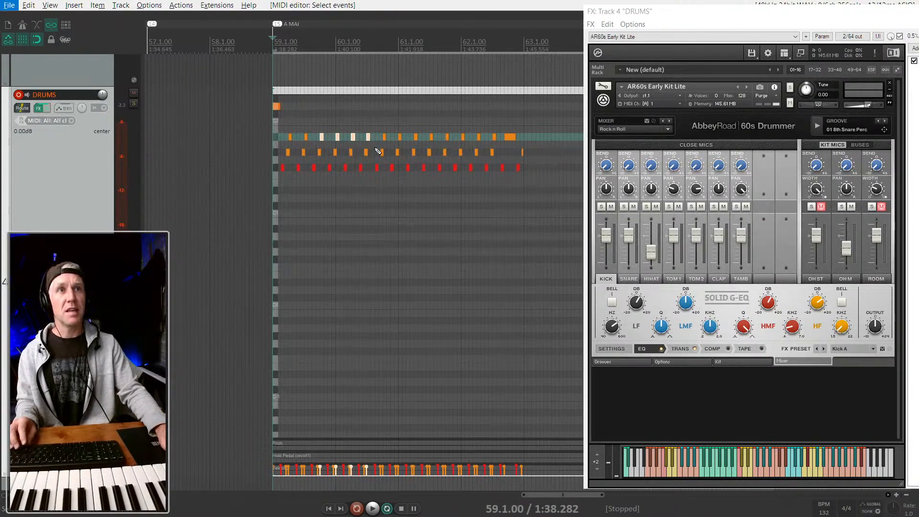
scroll(378, 152, "up", 4)
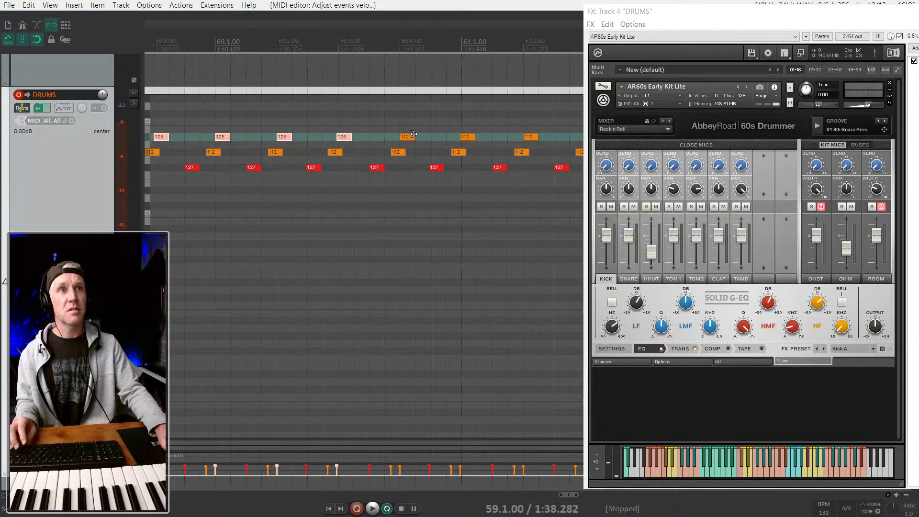
Step: Raise the velocities of the six upper-row notes from 60.4 to 62.1 and start playback from bar 59
scroll(412, 134, "down", 3)
left_click_drag(412, 136, 521, 137)
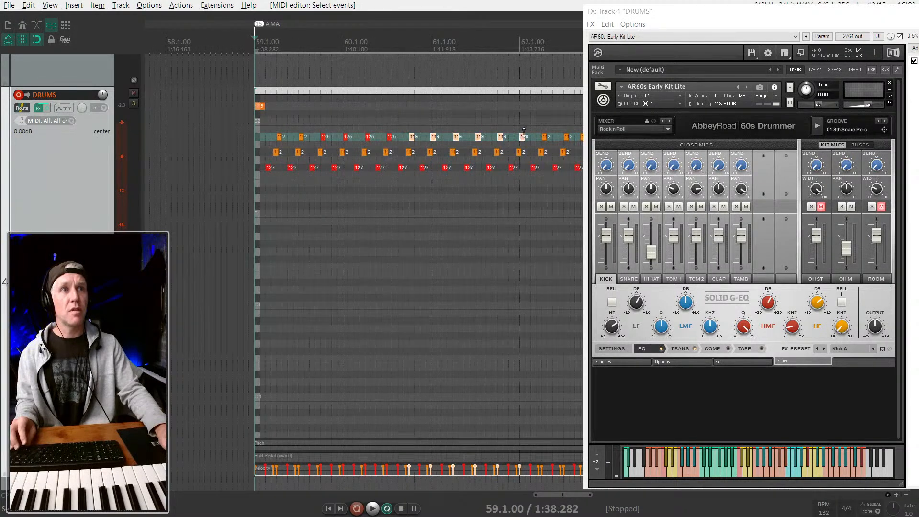
key("space")
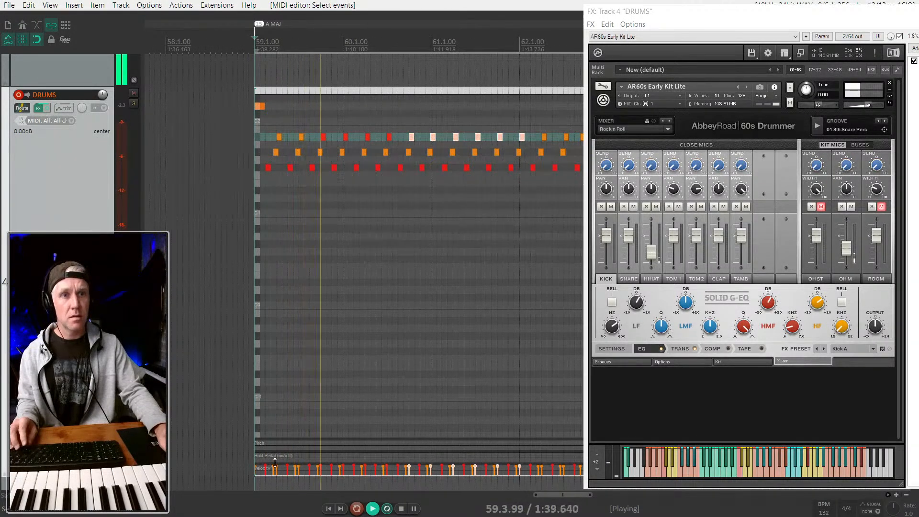
Step: Vary individual upper-row velocities, lowering the notes at 60.1 and 60.3 and raising the one at 61.4
left_click_drag(274, 456, 275, 454)
left_click(345, 90)
left_click(368, 109)
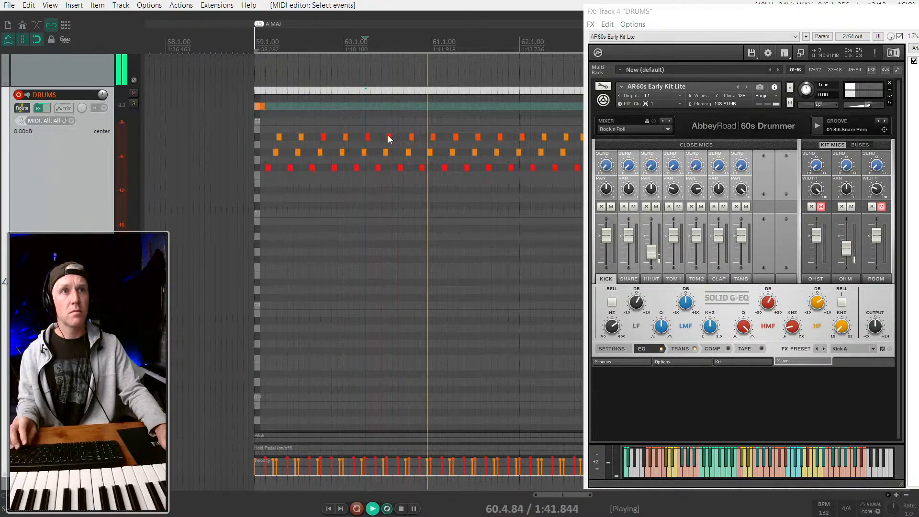
left_click_drag(388, 140, 389, 144)
scroll(388, 144, "up", 2)
scroll(388, 143, "right", 3)
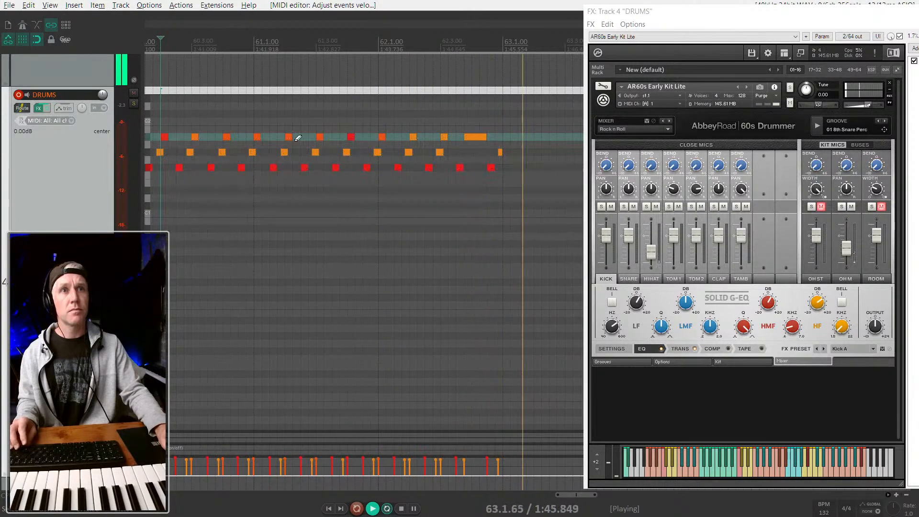
Step: Play the whole four-bar drum pattern from bar 59 to judge the varied velocities
scroll(328, 136, "down", 3)
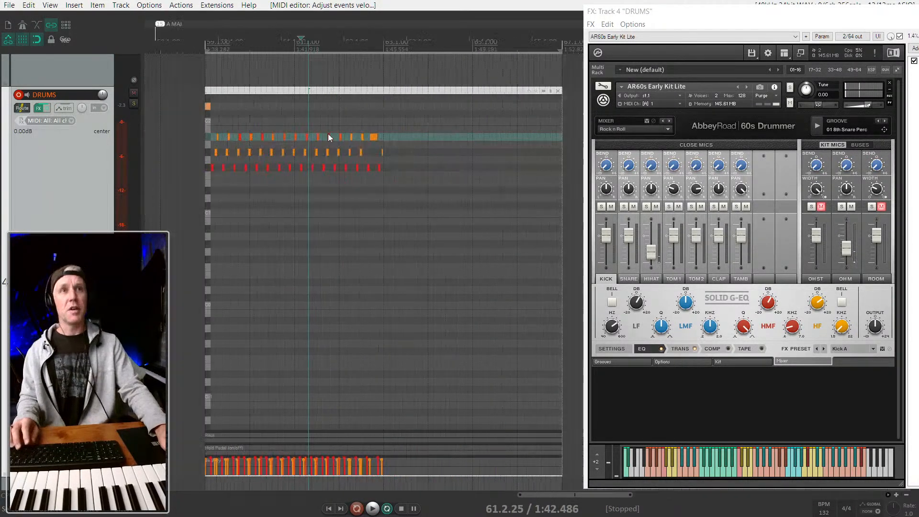
key("space")
key("w")
key("space")
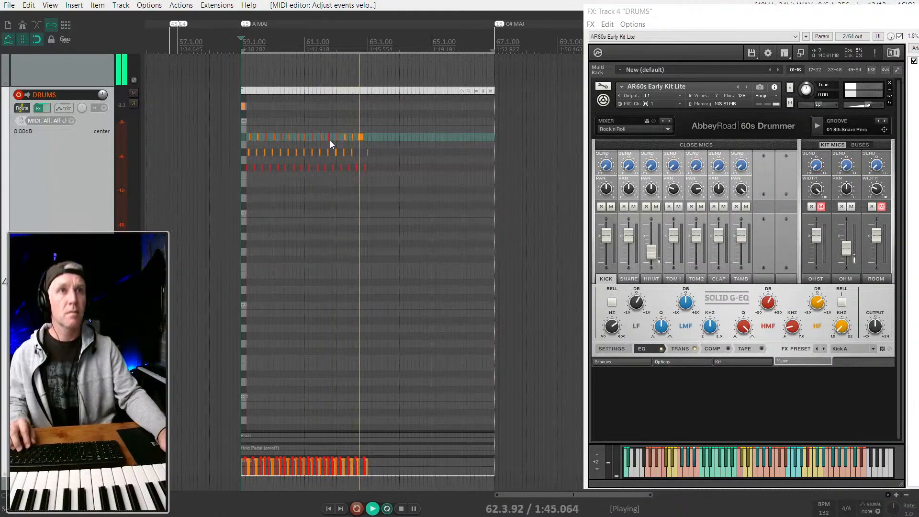
key("space")
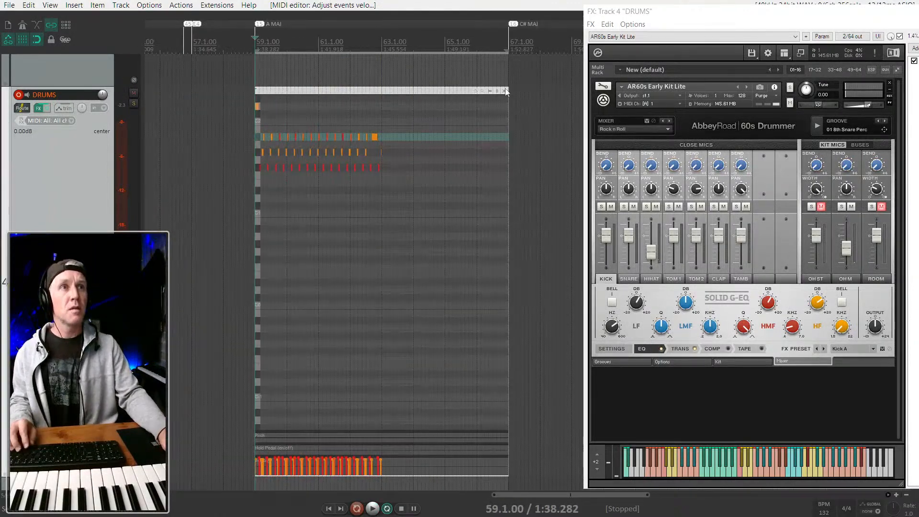
Step: Shorten the drum item so that it ends at bar 63 instead of bar 67
left_click_drag(508, 89, 382, 92)
scroll(359, 93, "up", 2)
left_click(301, 92)
left_click_drag(303, 92, 491, 96)
left_click_drag(485, 90, 480, 79)
scroll(470, 85, "up", 2)
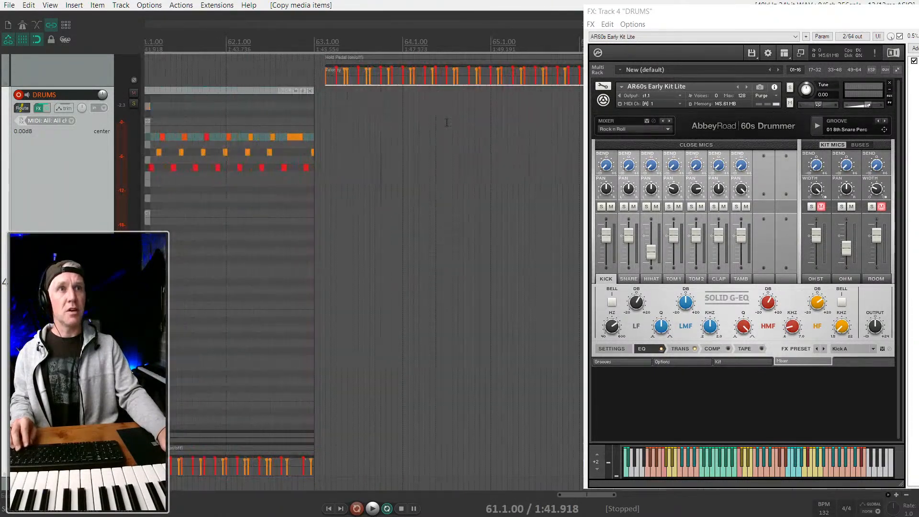
key("ctrl+z")
left_click(226, 91)
key("ctrl+z")
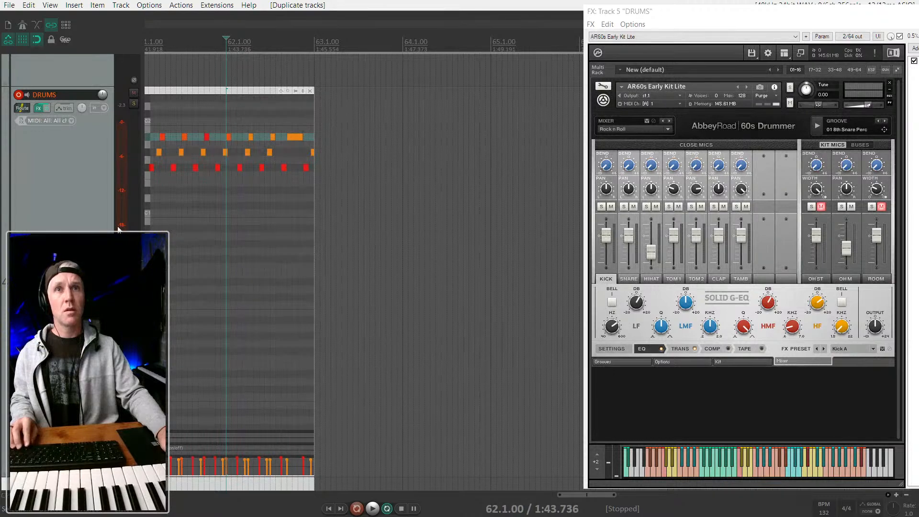
scroll(58, 220, "down", 4)
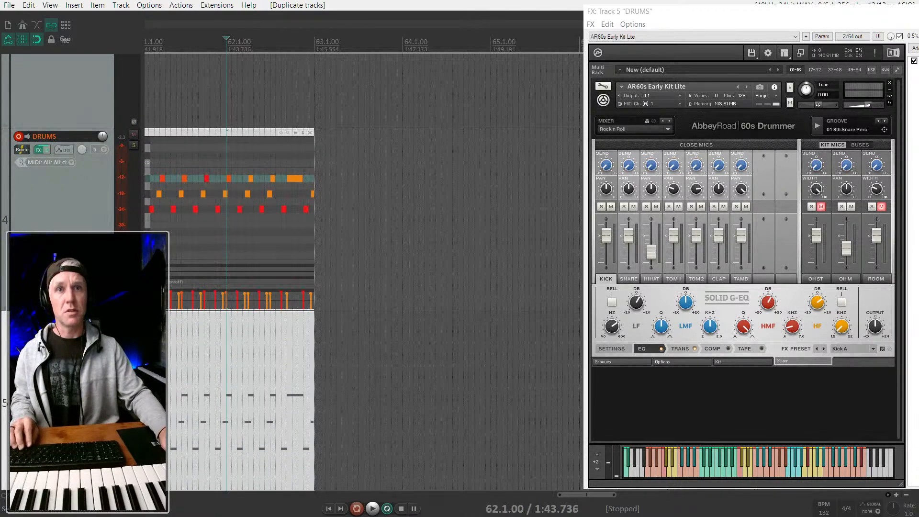
key("ctrl+z")
Step: Copy the four-bar drum item to bar 63 and move the copy onto the DRUMS track
left_click_drag(182, 160, 377, 167)
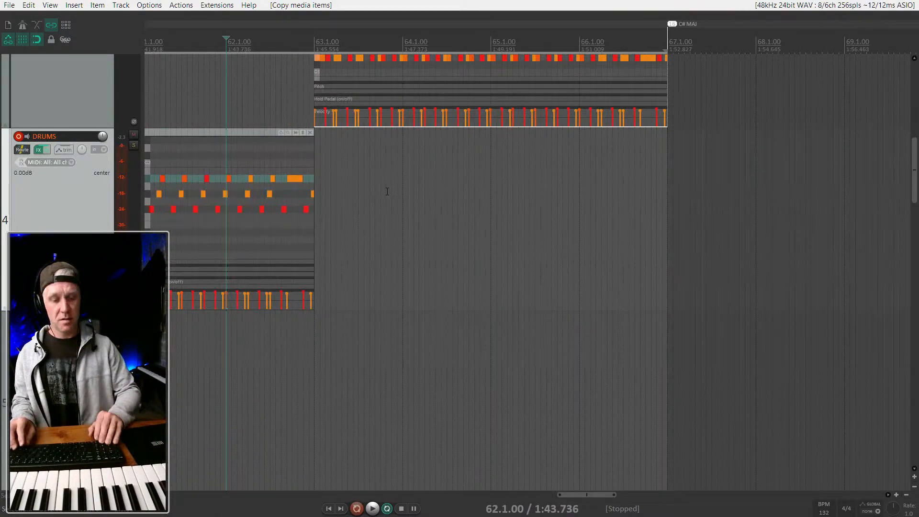
scroll(394, 303, "up", 5)
scroll(396, 147, "down", 6)
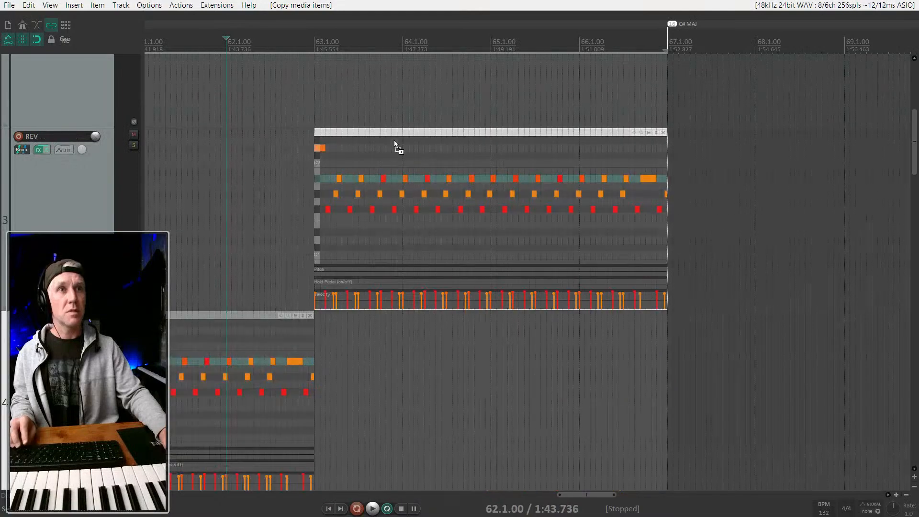
left_click_drag(387, 166, 349, 223)
Step: Delete the top-row note at the start of bar 63 in the copied drum item and play across the join
scroll(351, 232, "up", 5)
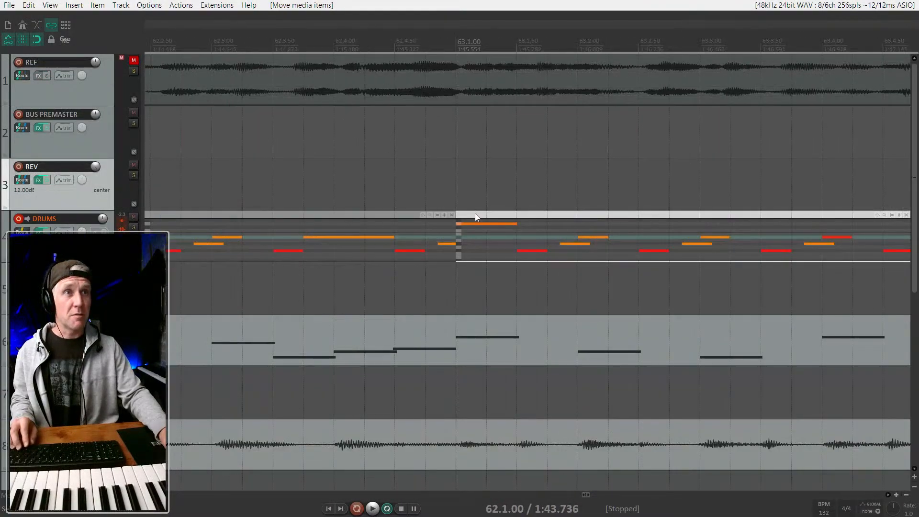
left_click(478, 225)
key("Delete")
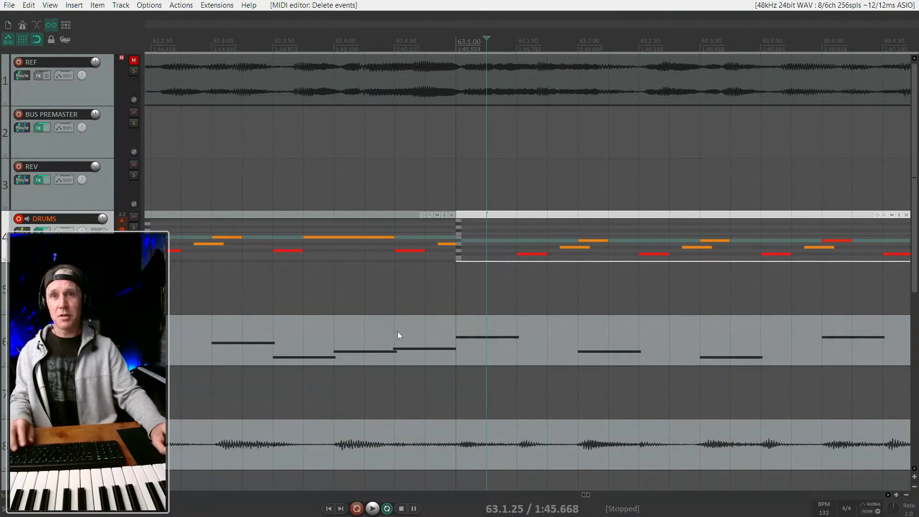
scroll(884, 90, "down", 3)
left_click(425, 187)
key("space")
scroll(249, 306, "down", 2)
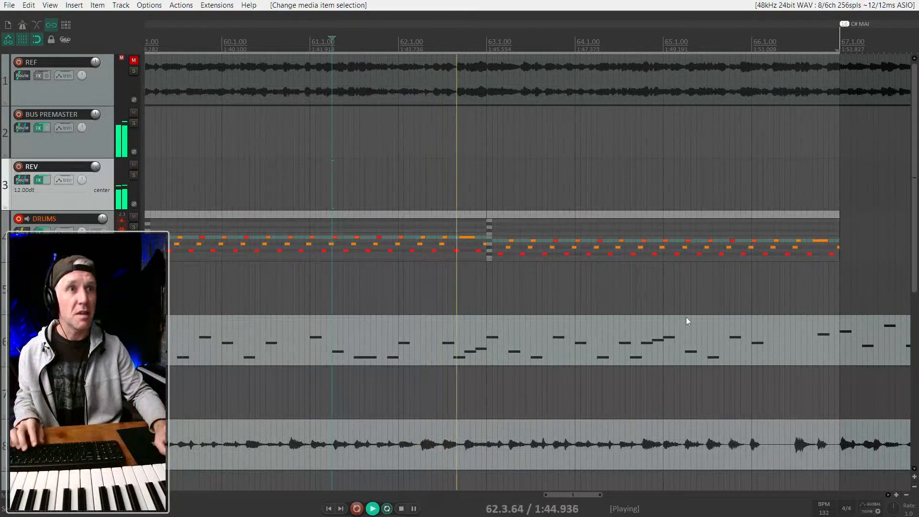
Step: Glue the two drum items into one spanning bars 59 to 67 and play it from bar 59
left_click_drag(505, 202, 427, 248)
key("space")
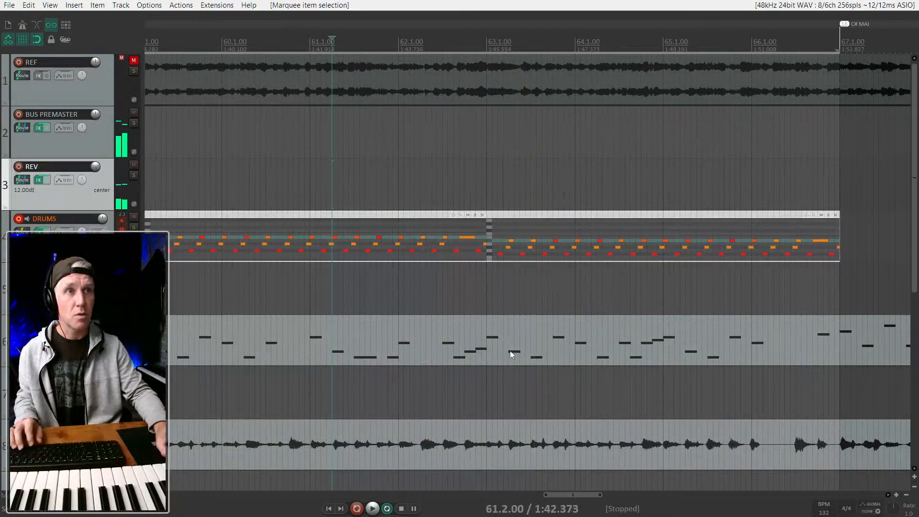
key("ctrl+g")
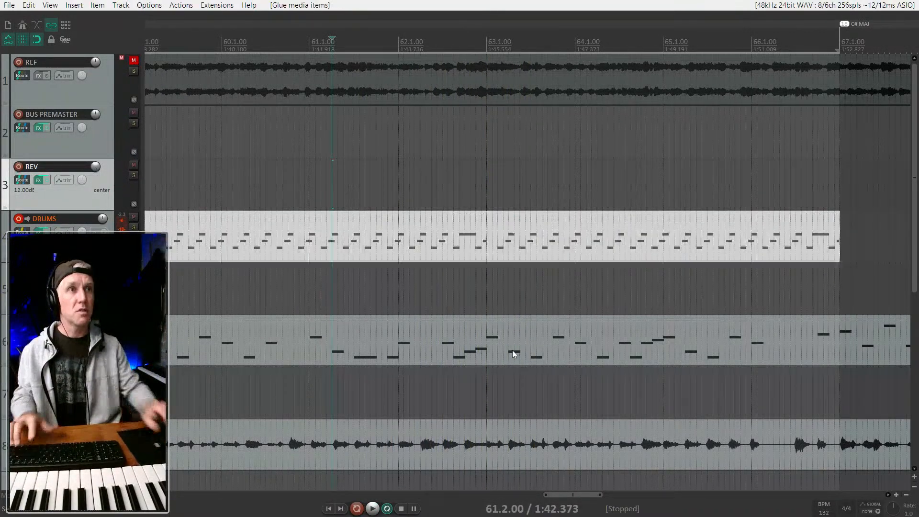
scroll(630, 232, "down", 2)
left_click(277, 233)
key("space")
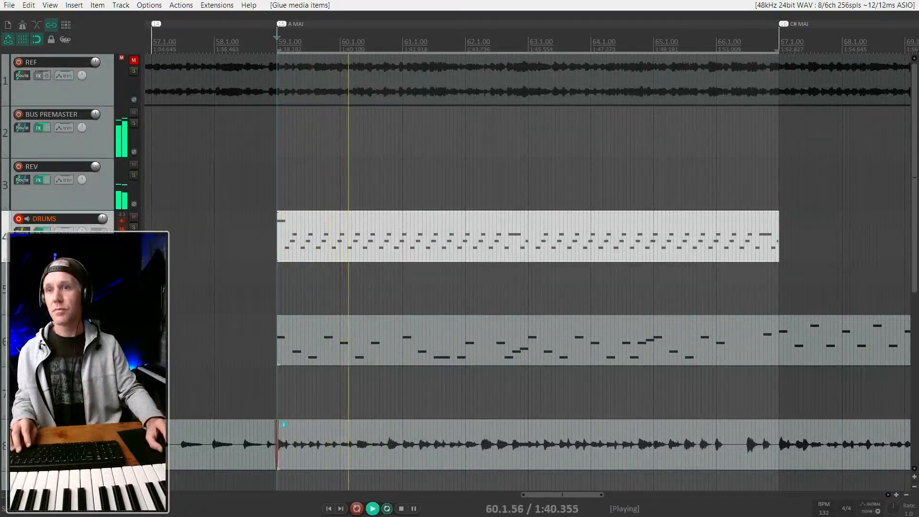
Step: Open the glued drum item in the MIDI editor and lower the velocities of the three pattern rows' notes up to about 66.2
double_click(633, 233)
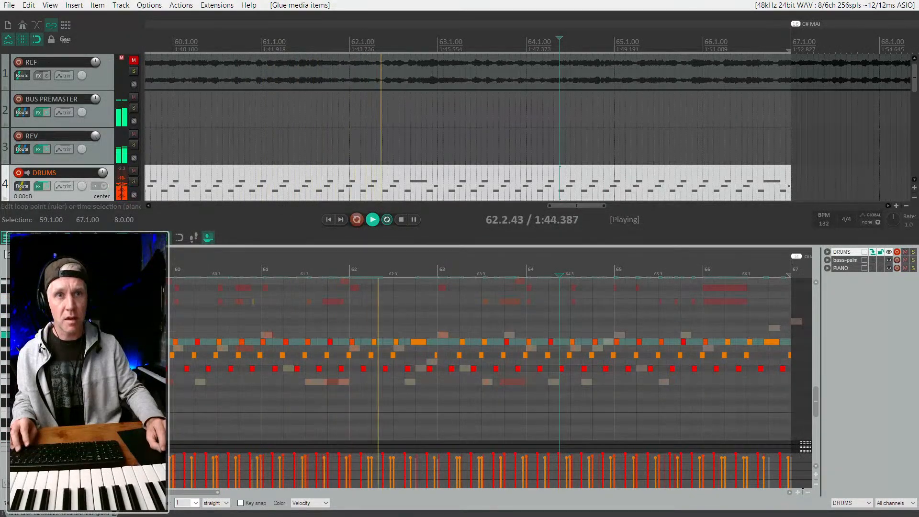
left_click_drag(737, 396, 143, 327)
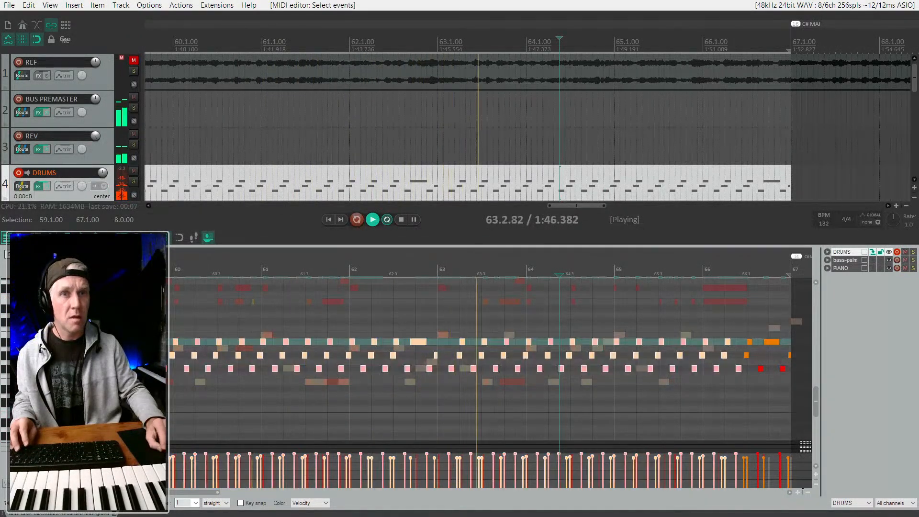
left_click_drag(431, 440, 427, 381)
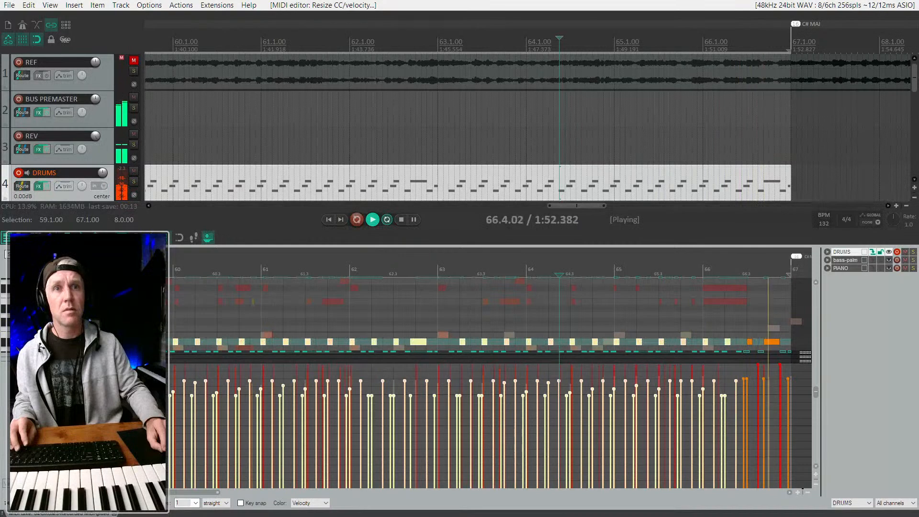
scroll(395, 234, "down", 1)
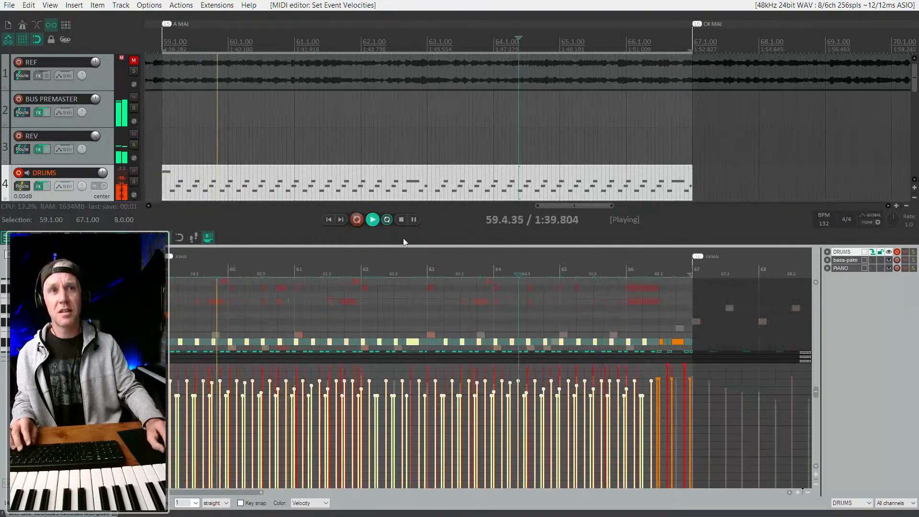
Step: Check the track levels in the mixer and toggle master mono on and off during playback
key("ctrl+m")
key("alt+m")
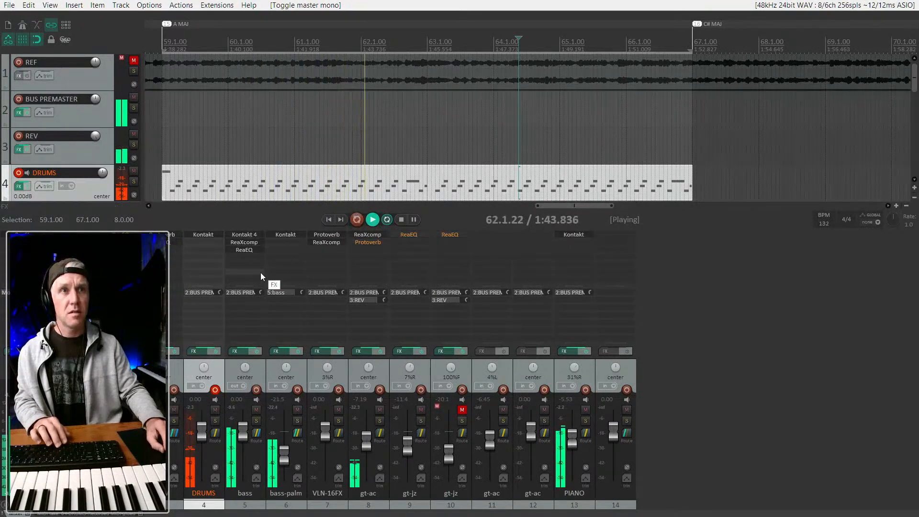
key("ctrl+m")
key("alt+m")
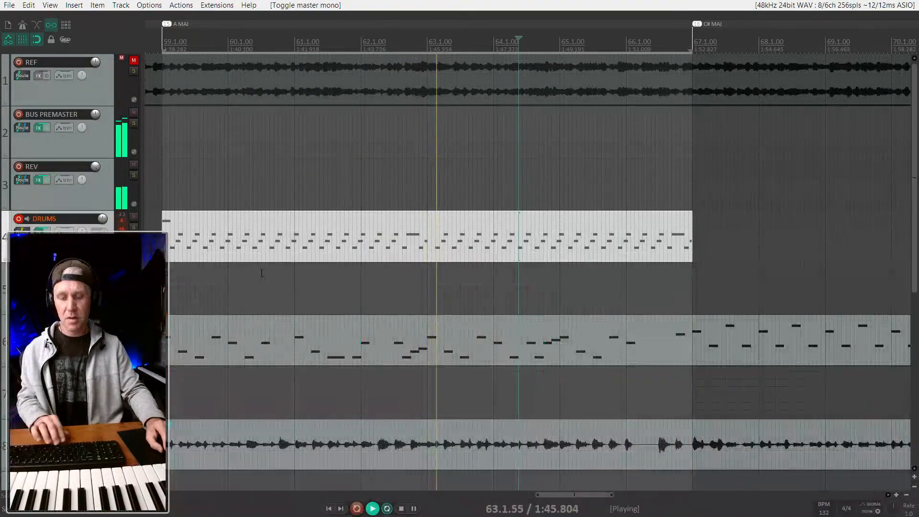
Step: Set the PIANO track's pan to 8% right in the mixer while listening to the section
key("grave")
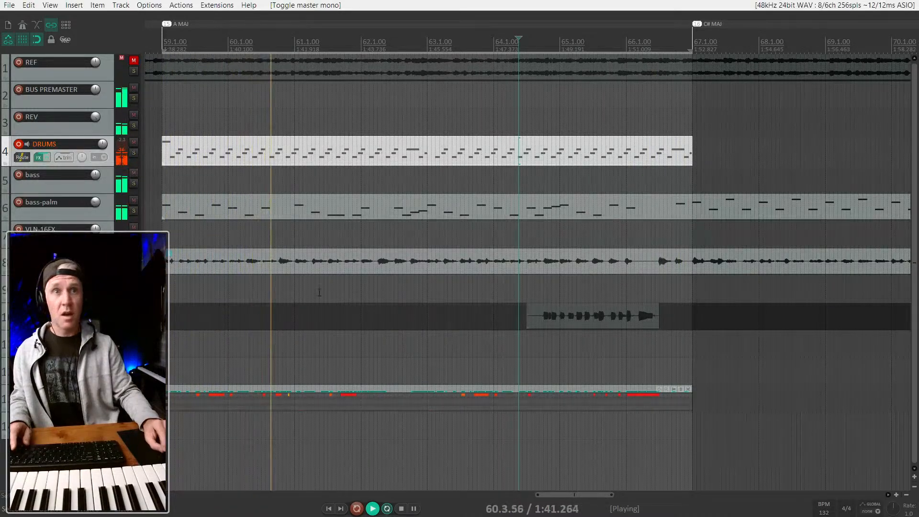
scroll(501, 211, "down", 2)
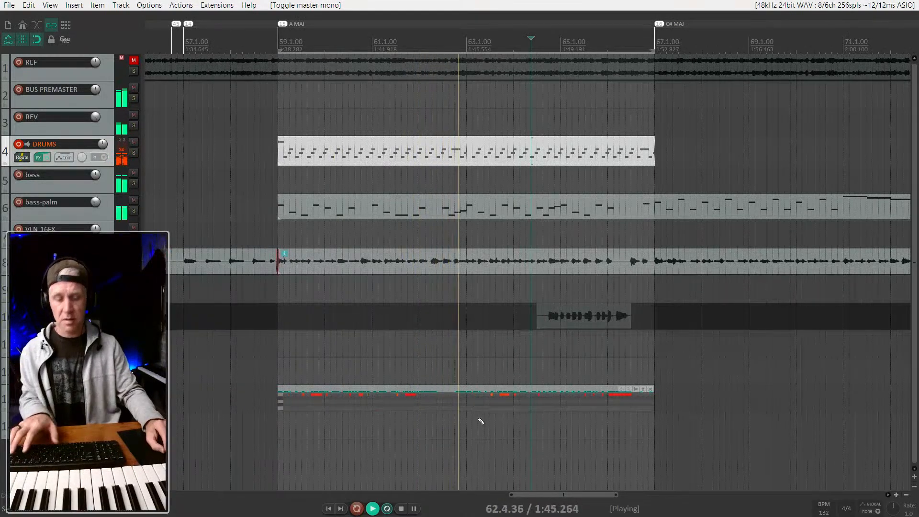
key("ctrl+m")
left_click(593, 370)
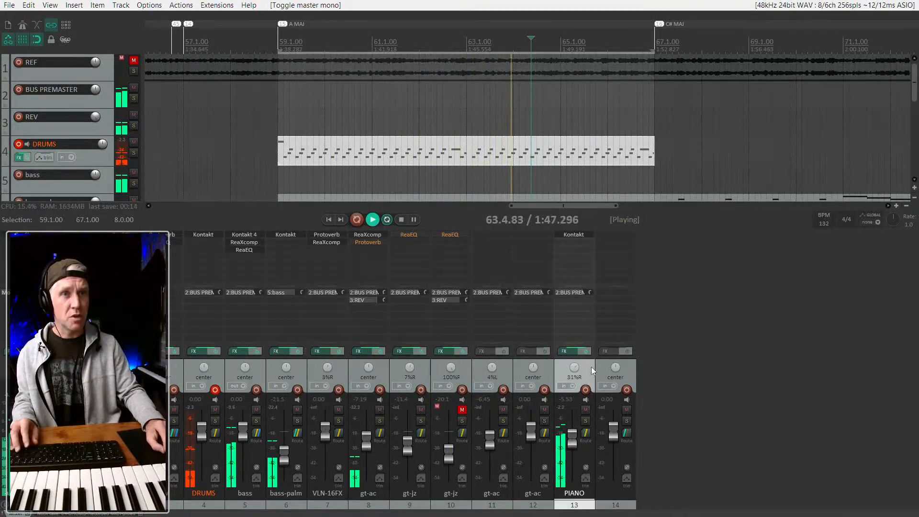
key("space")
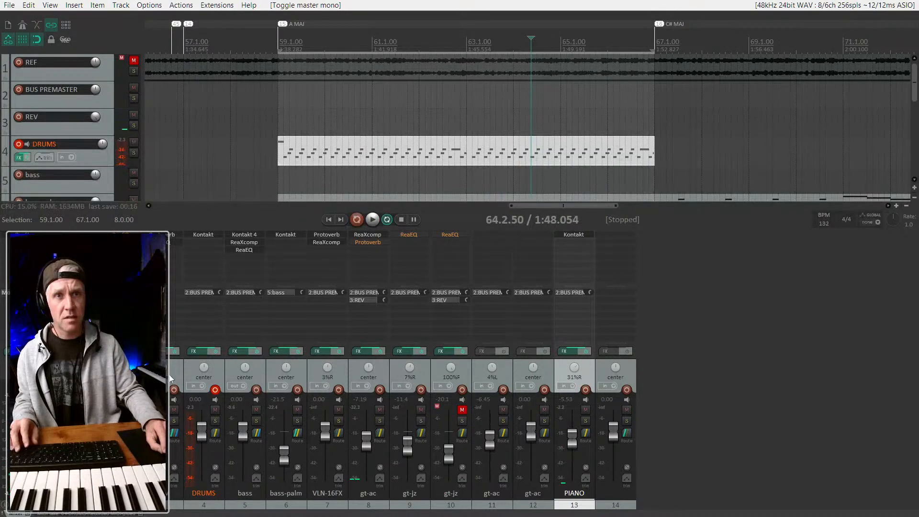
key("space")
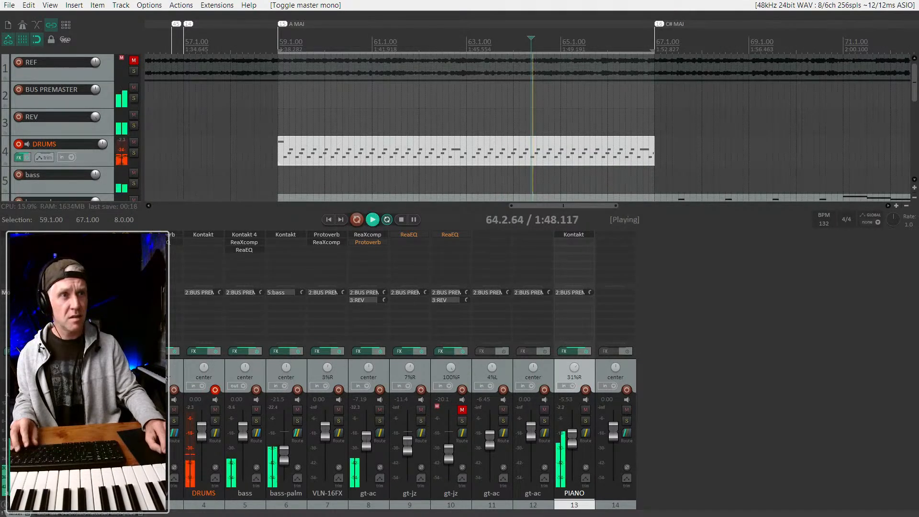
left_click_drag(574, 368, 574, 378)
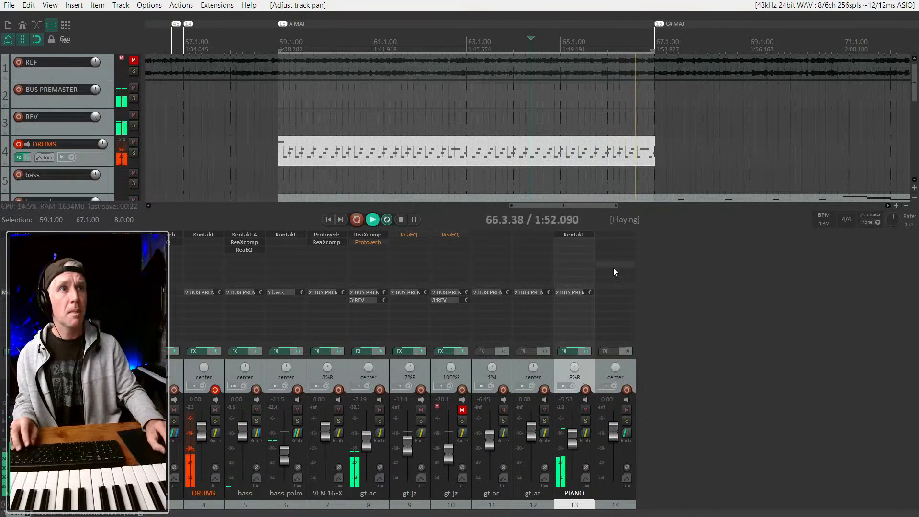
key("ctrl+m")
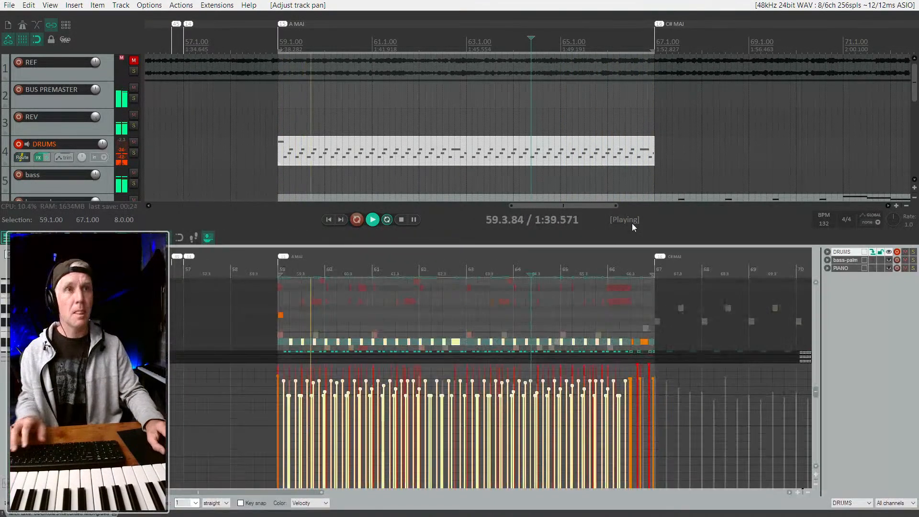
key("ctrl+m")
key("space")
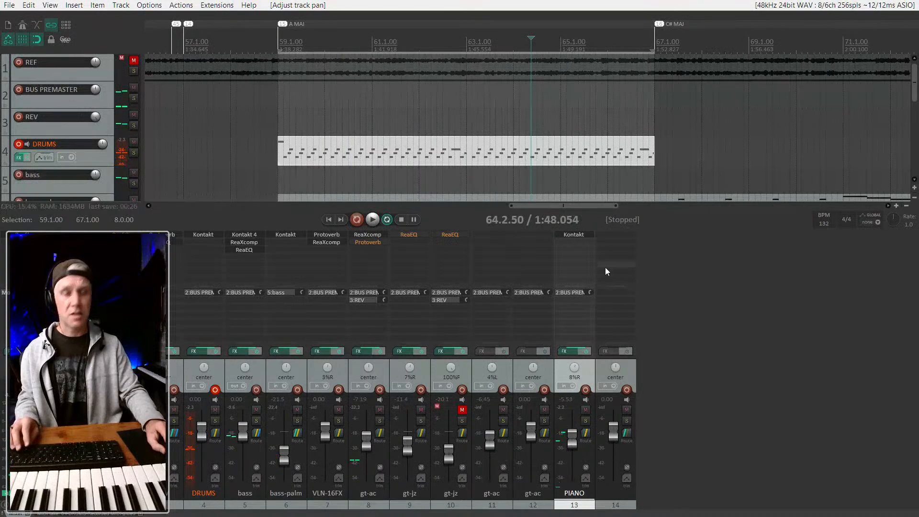
key("ctrl+m")
Step: Select the PIANO track's item spanning bars 59 to 67
scroll(498, 348, "down", 2)
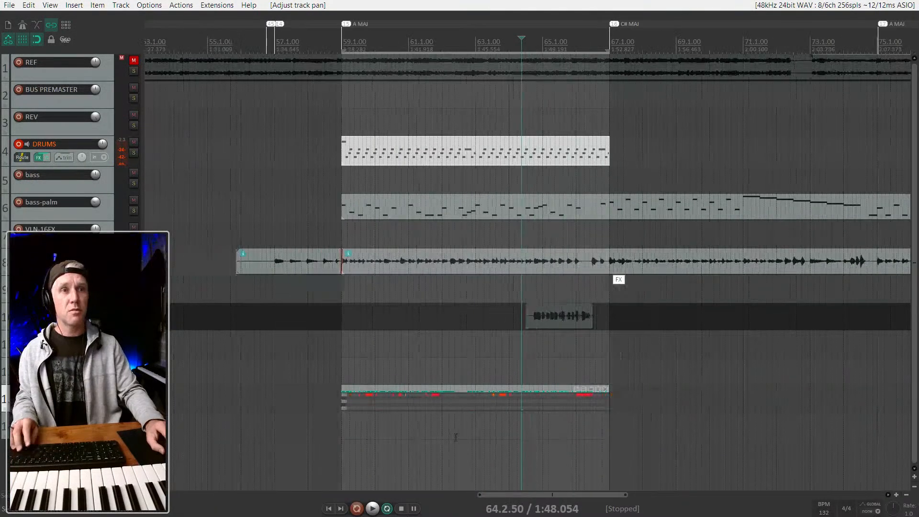
left_click_drag(443, 386, 421, 436)
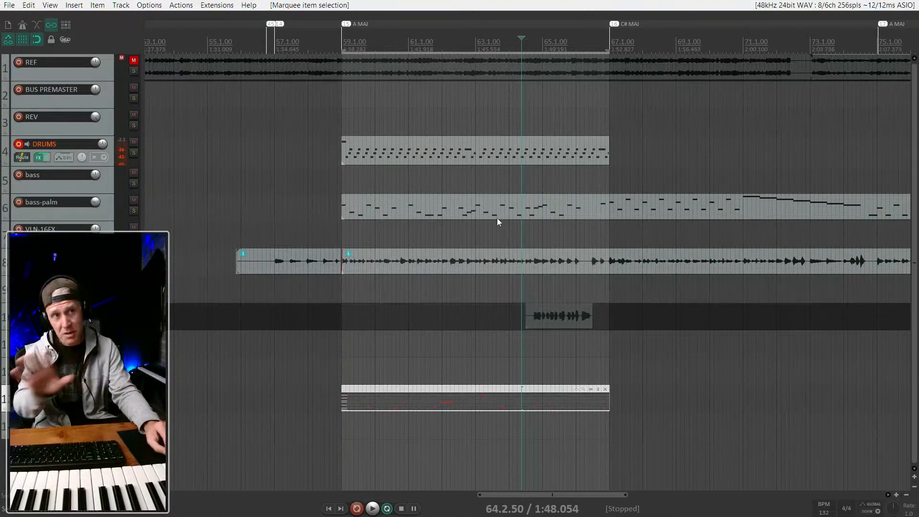
scroll(438, 268, "down", 4)
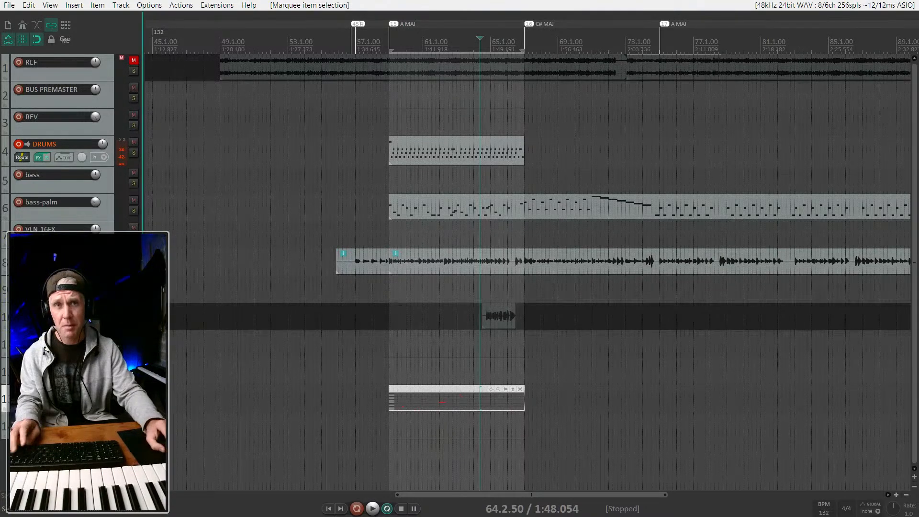
Step: Reduce all tracks to minimum height and disarm recording on the DRUMS track
key("grave")
left_click(19, 98)
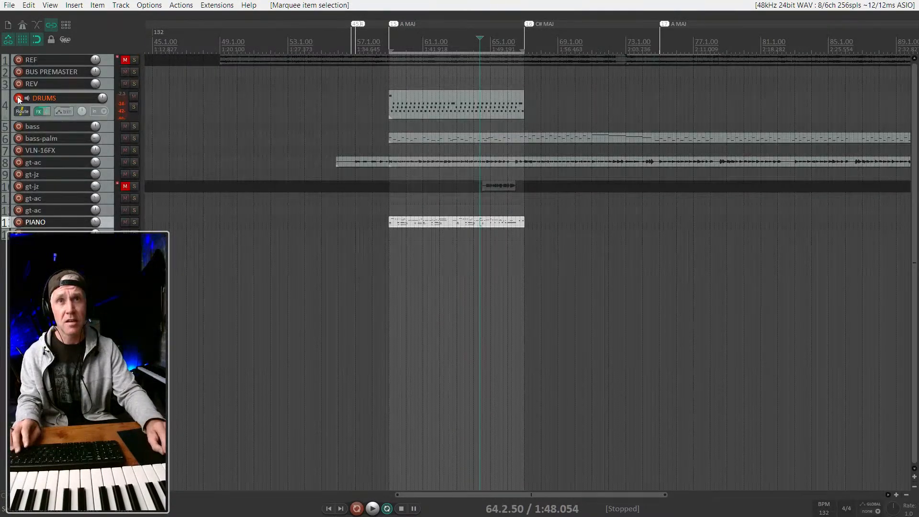
Step: Open the PIANO item spanning bars 59 to 67 in the inline MIDI editor and enlarge its track to show the notes
scroll(418, 234, "up", 4)
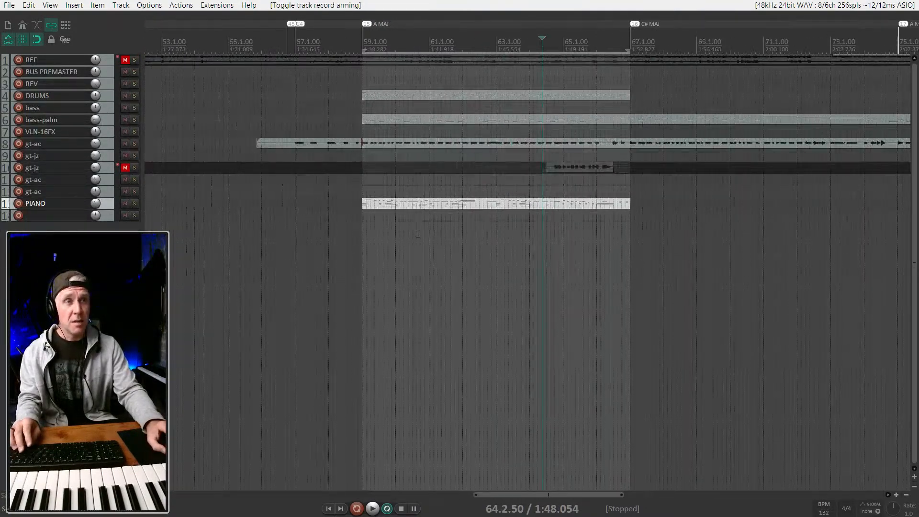
scroll(418, 234, "up", 2)
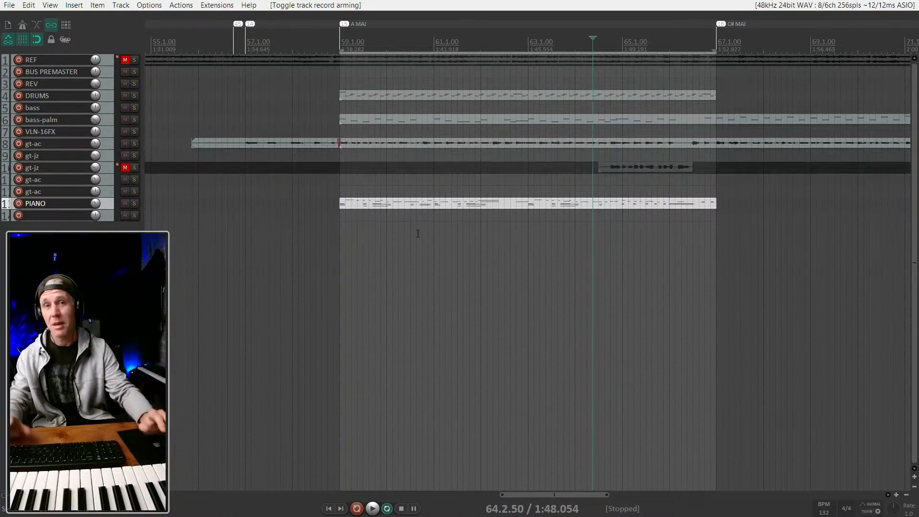
scroll(418, 233, "up", 2)
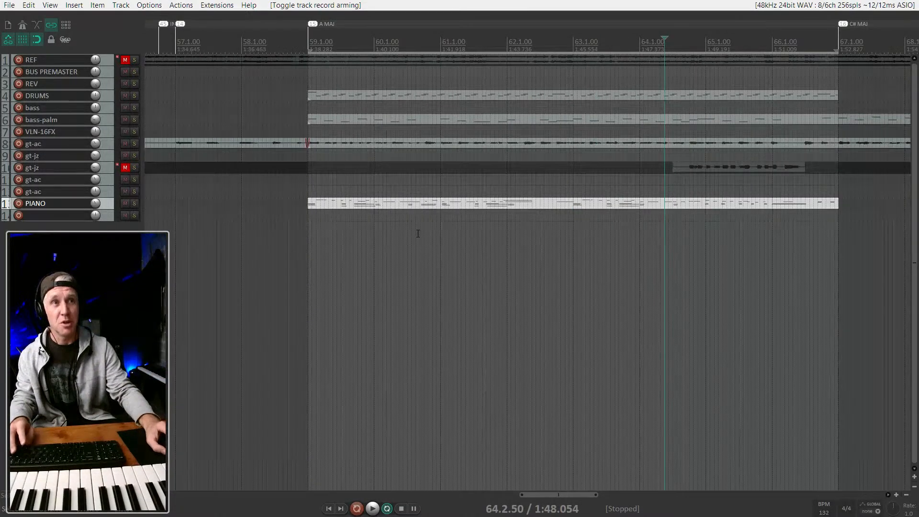
left_click(440, 203)
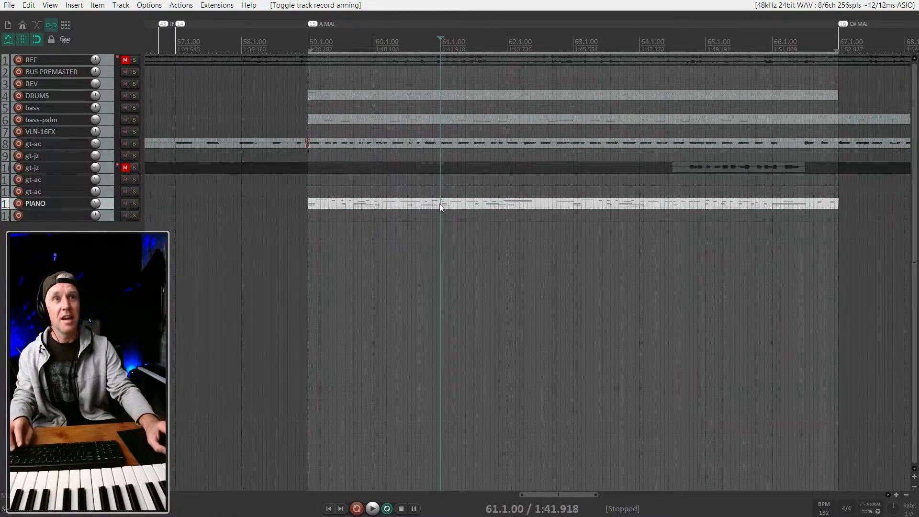
scroll(440, 206, "right", 2)
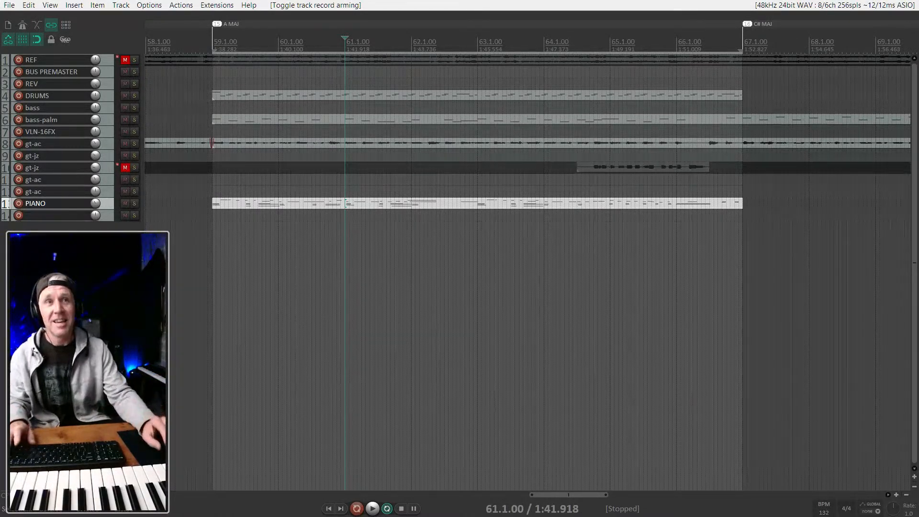
left_click(367, 203)
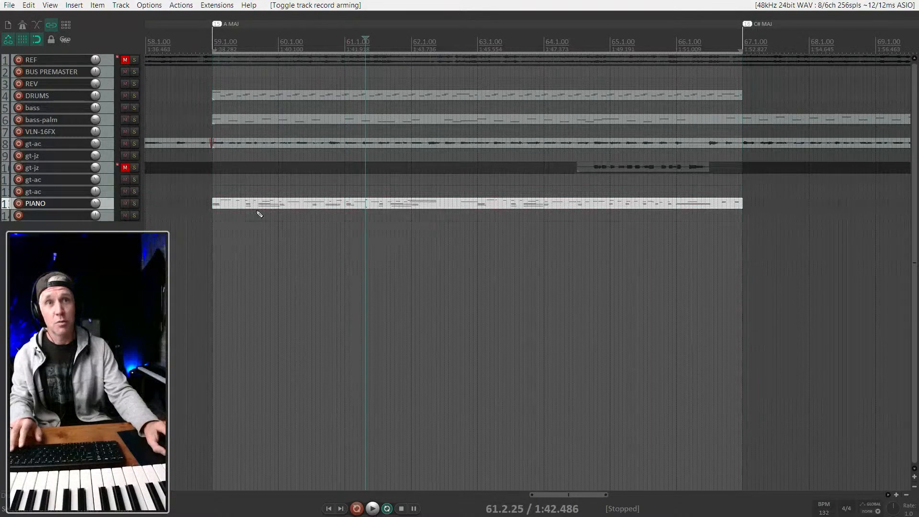
key("e")
scroll(260, 214, "up", 6)
scroll(287, 271, "up", 3)
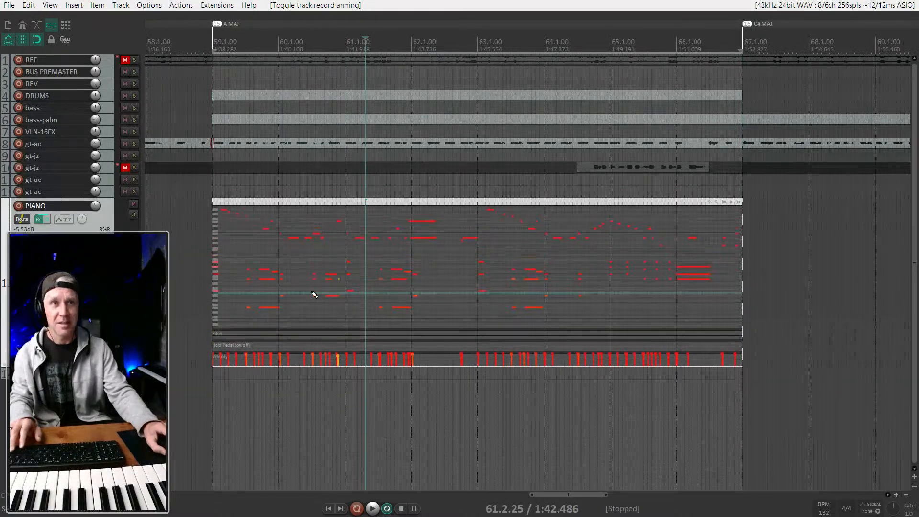
scroll(323, 314, "up", 4)
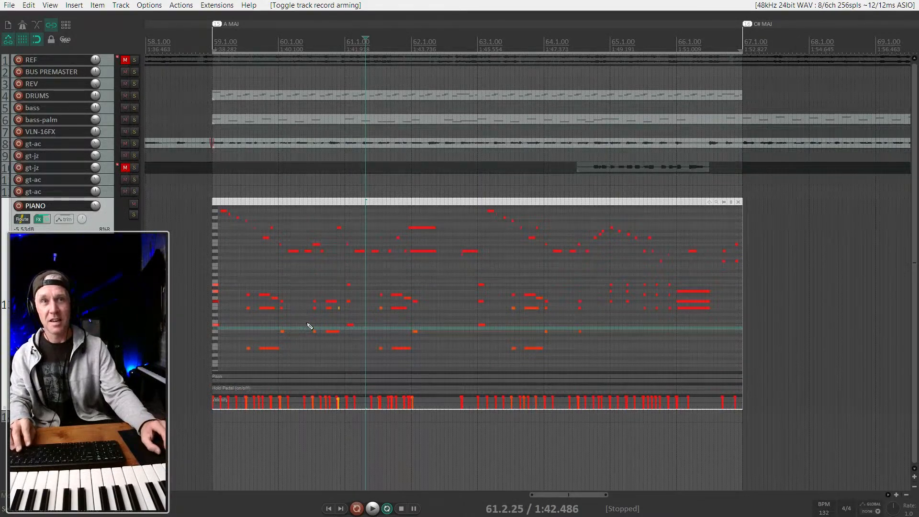
left_click(374, 203)
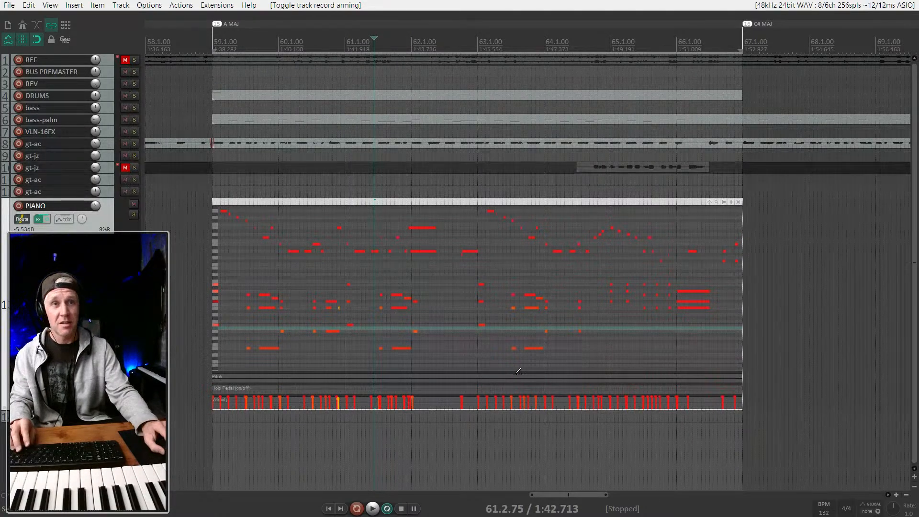
scroll(350, 302, "down", 1)
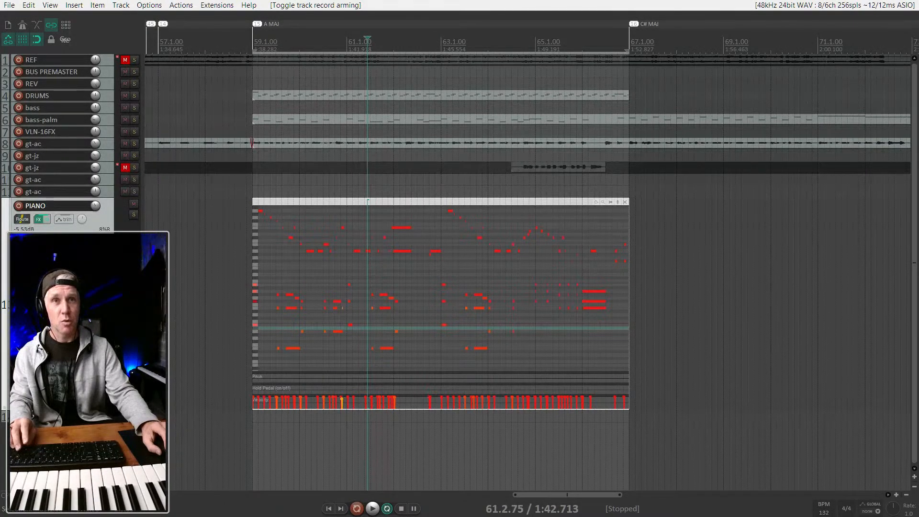
scroll(293, 276, "up", 1)
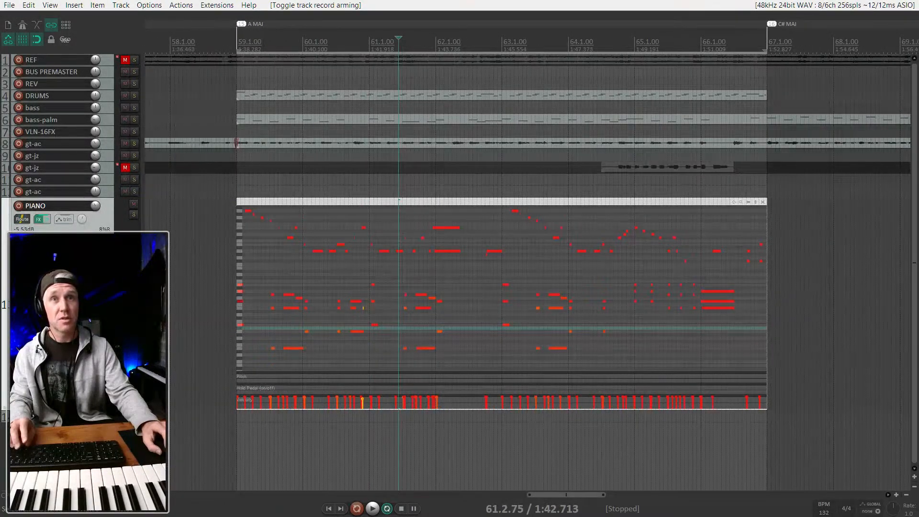
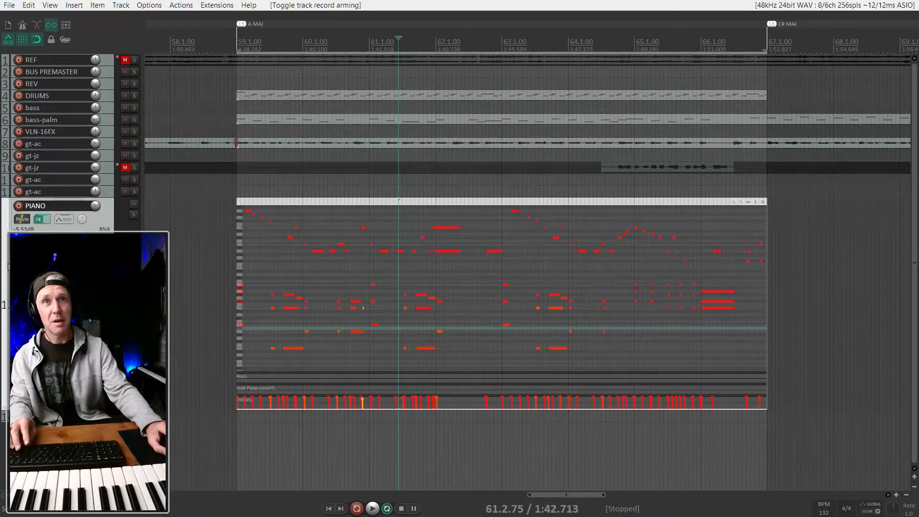
left_click(111, 192)
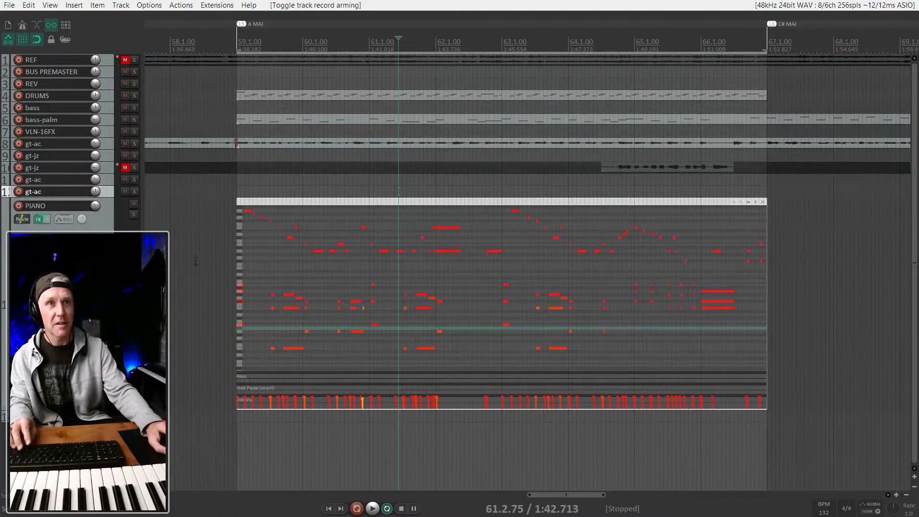
scroll(405, 199, "down", 3)
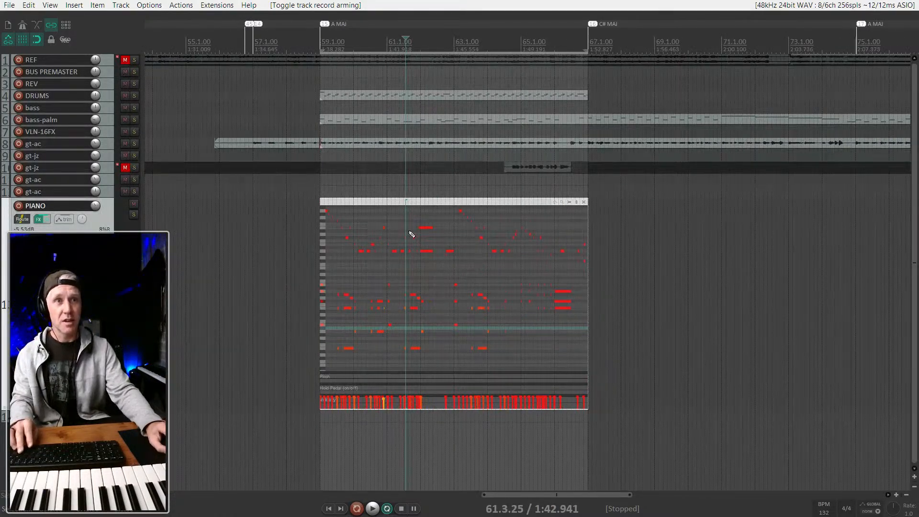
scroll(385, 234, "up", 2)
Step: Leave full-screen view and bring the browser window with the Miro board of leitmotif inspirations onto this screen
key("F11")
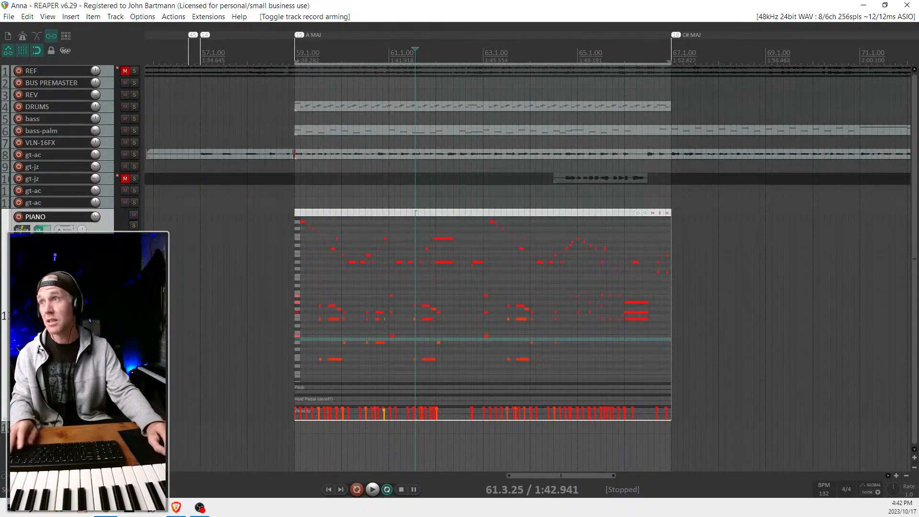
key("alt+Tab")
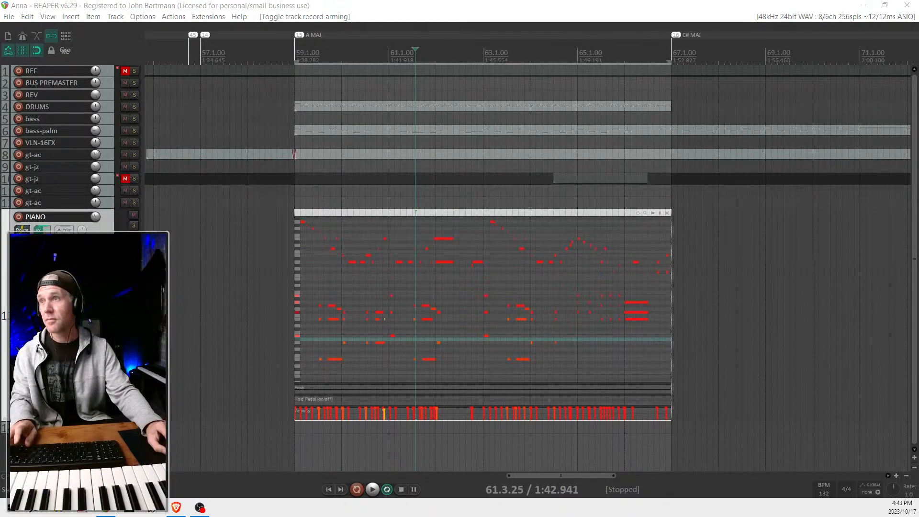
left_click_drag(918, 93, 623, 3)
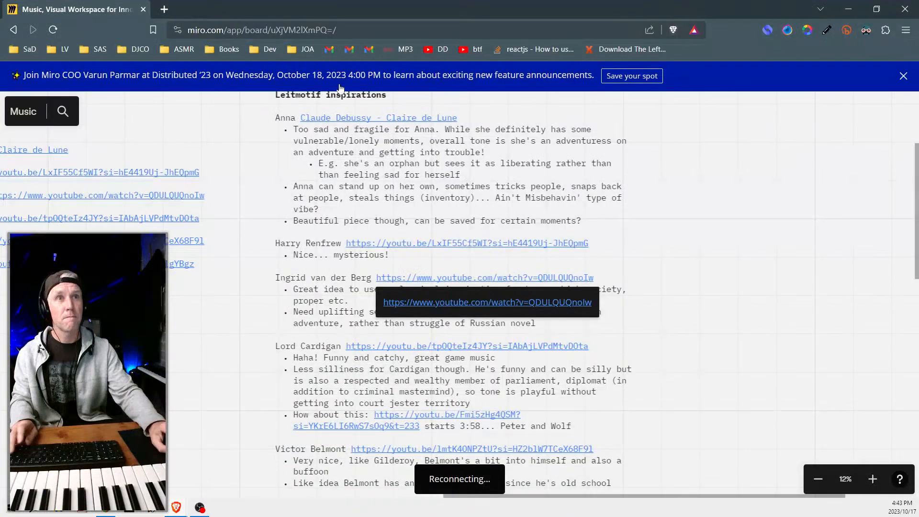
Step: Hide the browser's bookmarks bar and open the Peter and the Wolf YouTube link from the Lord Cardigan notes to review the reference
key("ctrl+shift+b")
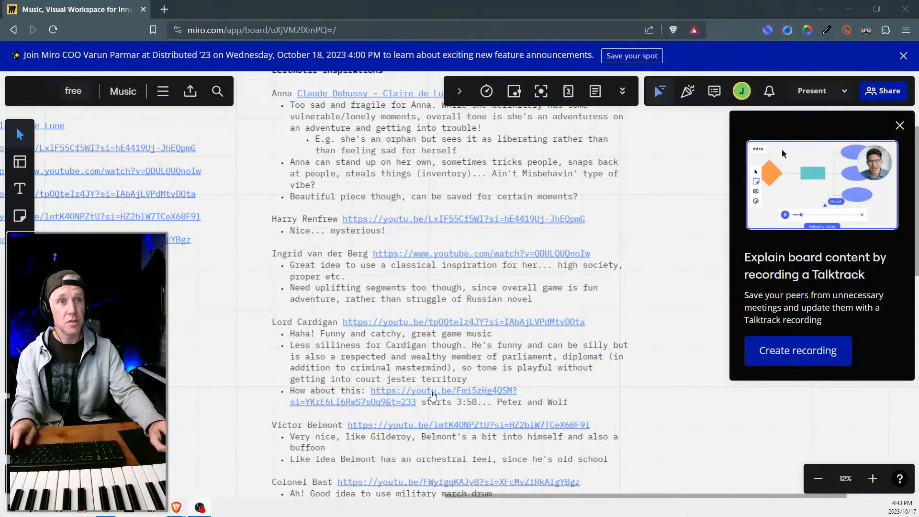
left_click(433, 395)
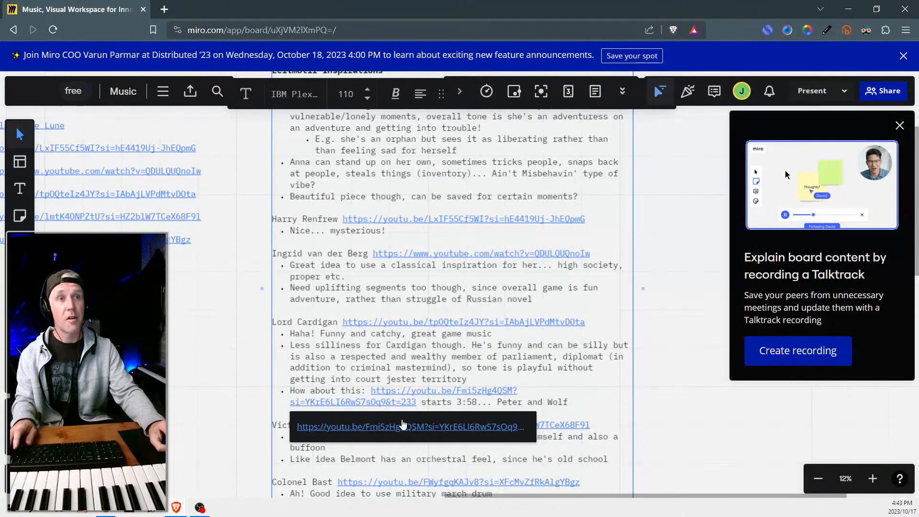
left_click(402, 426)
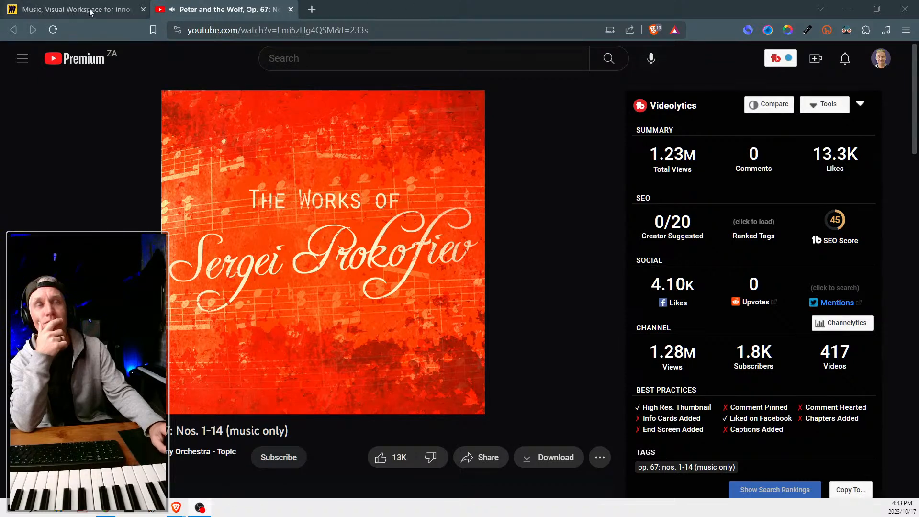
mouse_move(312, 262)
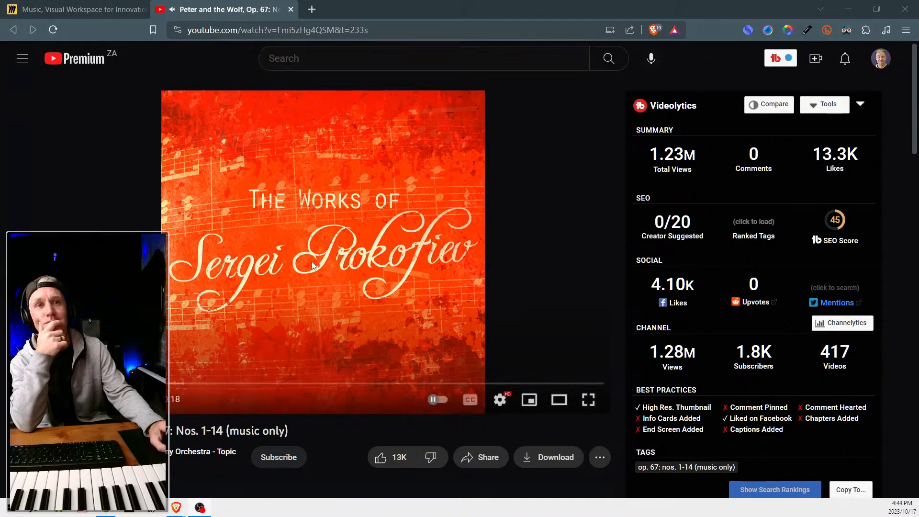
scroll(191, 457, "down", 2)
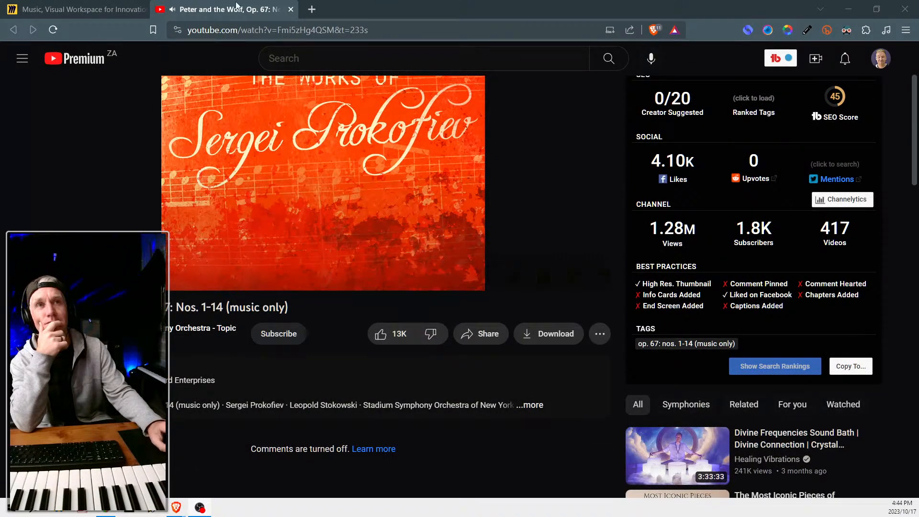
scroll(251, 176, "up", 2)
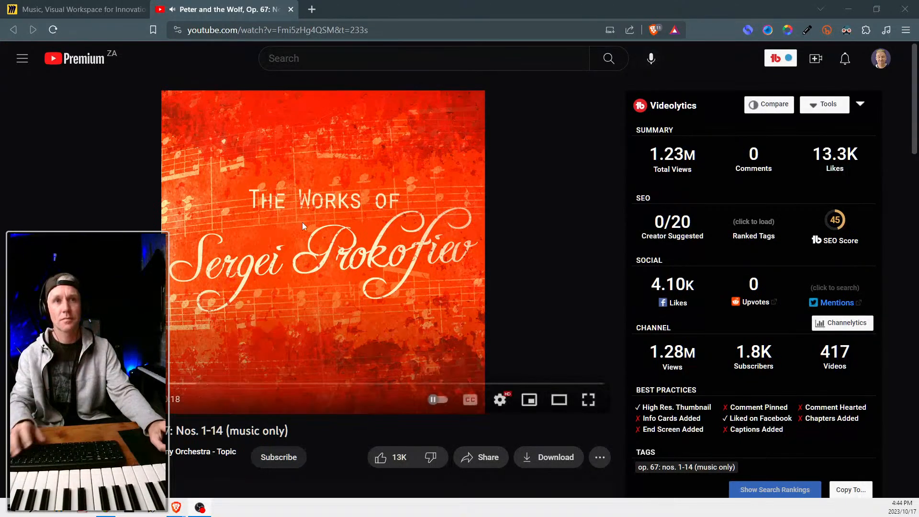
Step: Switch to REAPER, collapse the enlarged PIANO track, and mute the DRUMS track in the Anna project
key("alt+Tab")
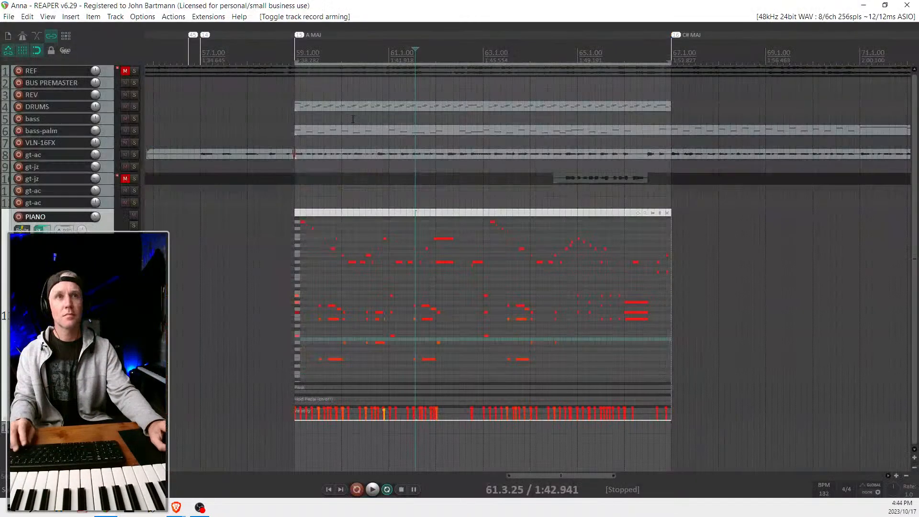
key("e")
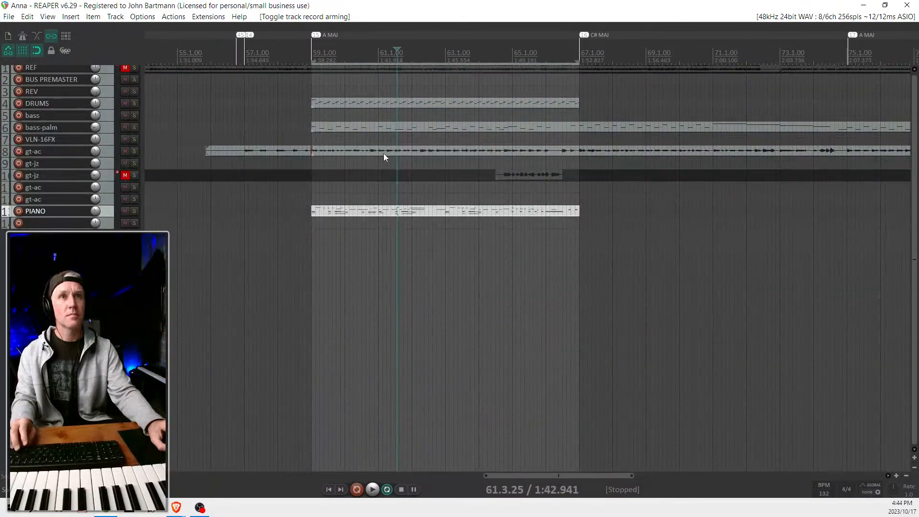
left_click(395, 211)
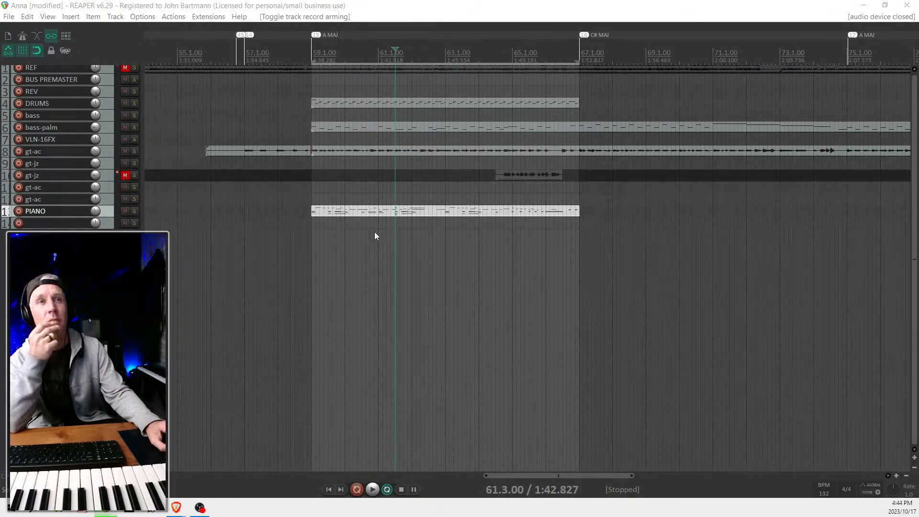
left_click(128, 105)
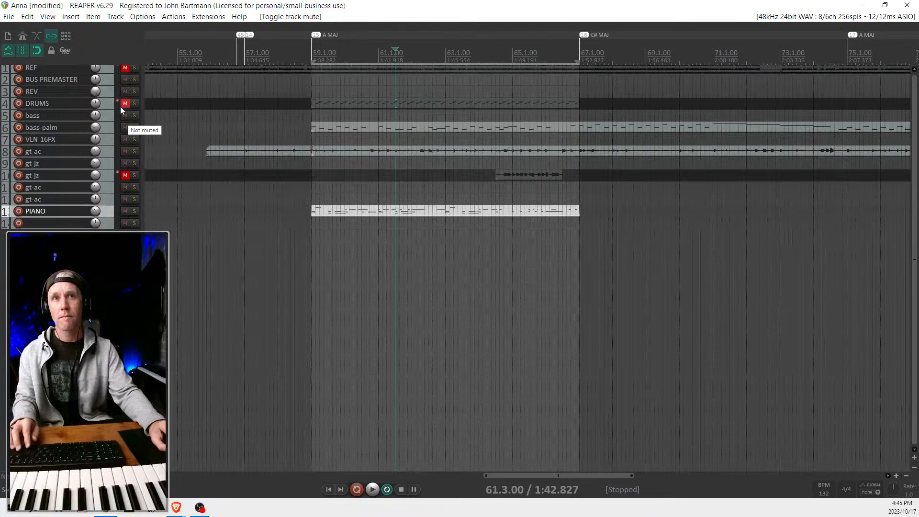
Step: Display the REAPER project in full screen
key("alt+Tab")
key("alt+Tab")
key("alt+Tab")
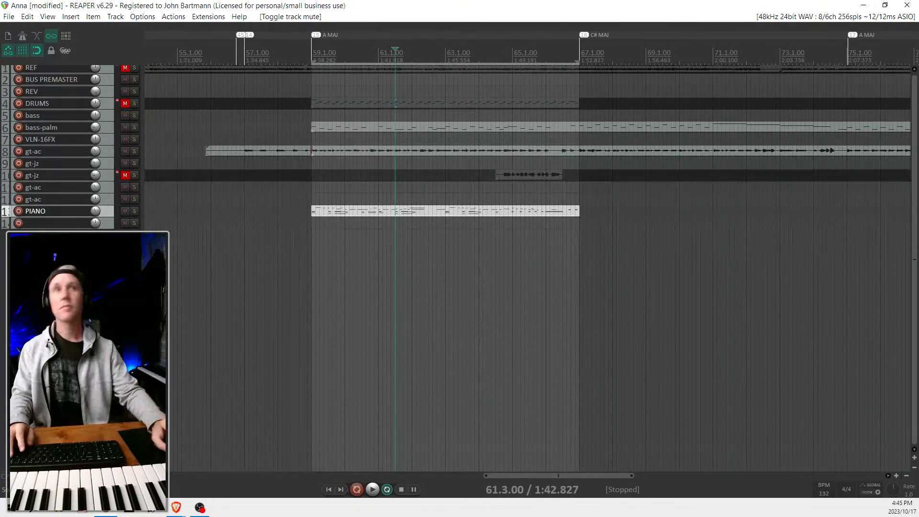
key("F11")
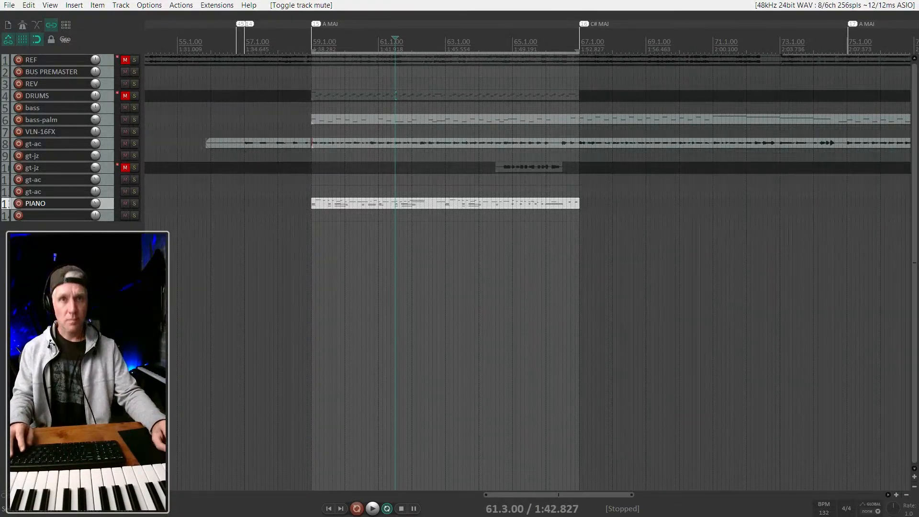
key("Escape")
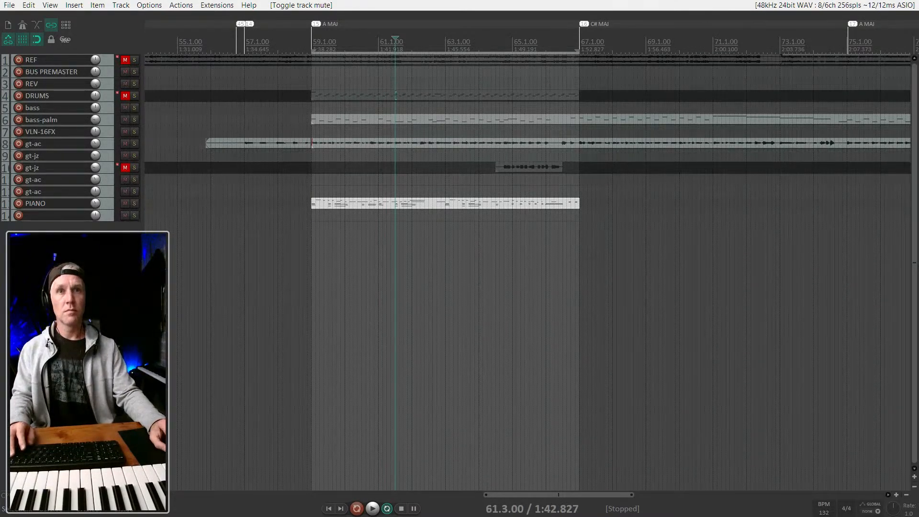
right_click(49, 256)
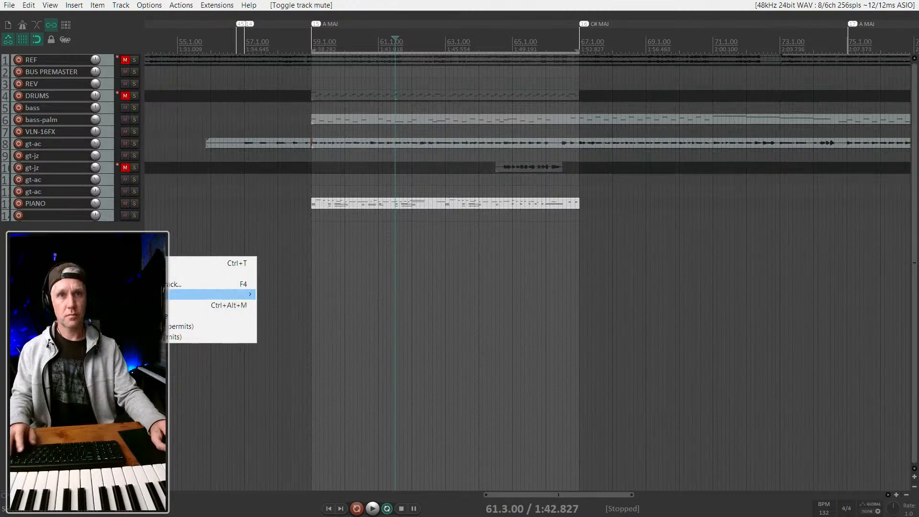
key("Escape")
scroll(318, 95, "down", 3)
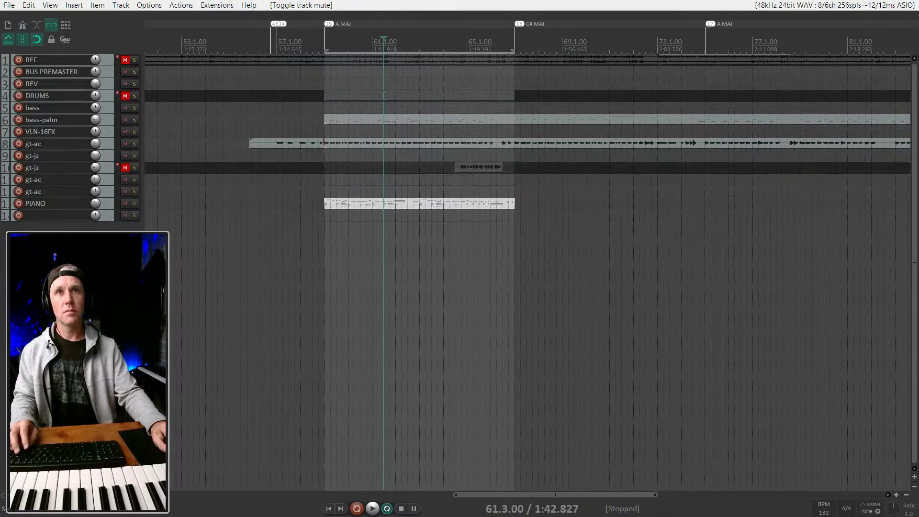
Step: Create a new project tab and insert the [SE64] ORCH-LITE track template into it
left_click(9, 6)
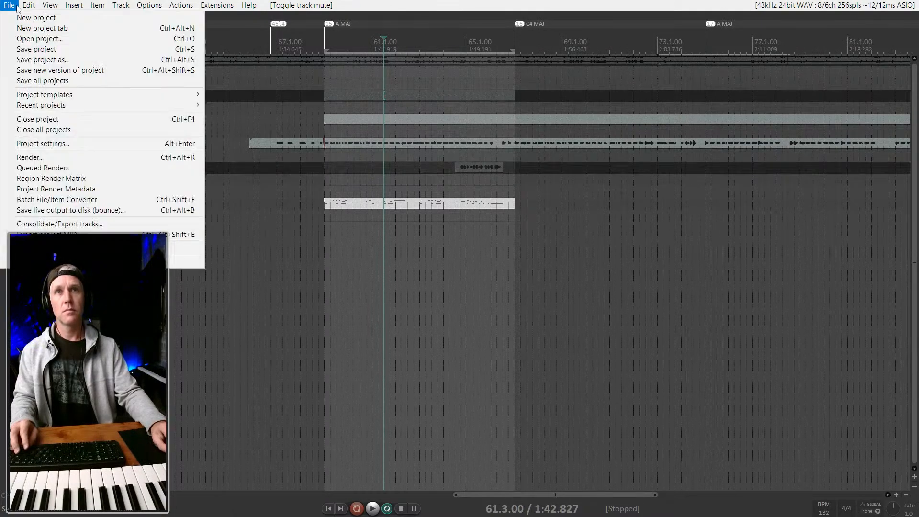
left_click(50, 27)
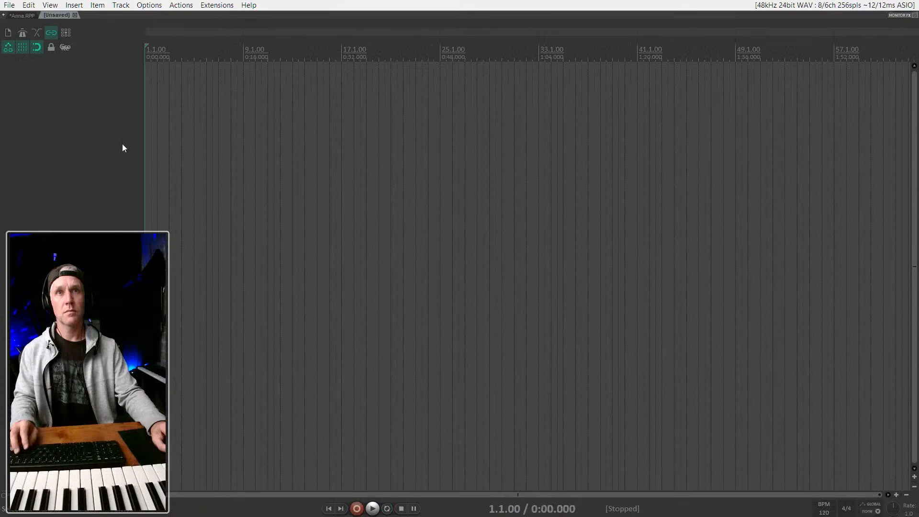
right_click(101, 111)
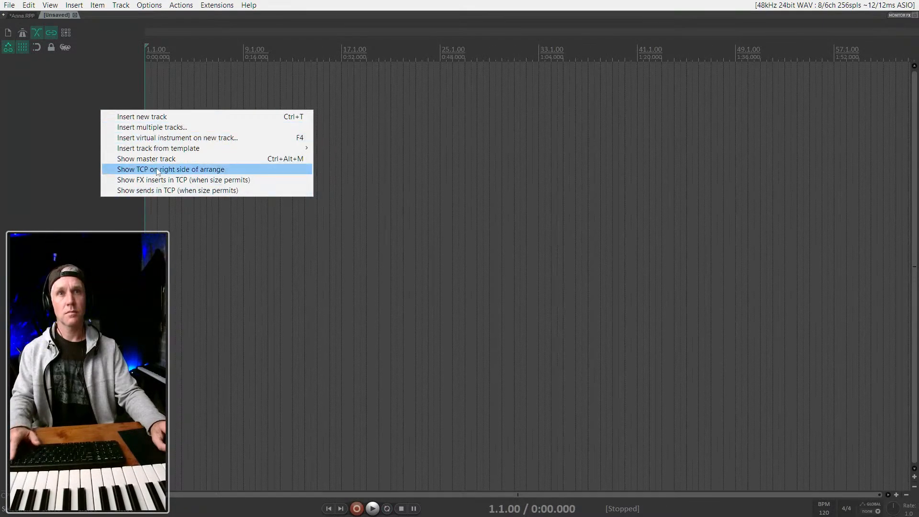
mouse_move(173, 148)
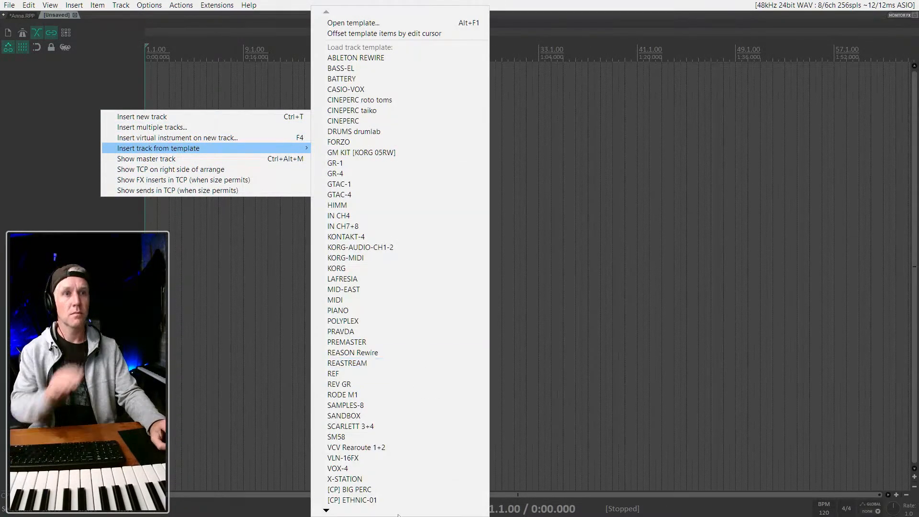
mouse_move(398, 515)
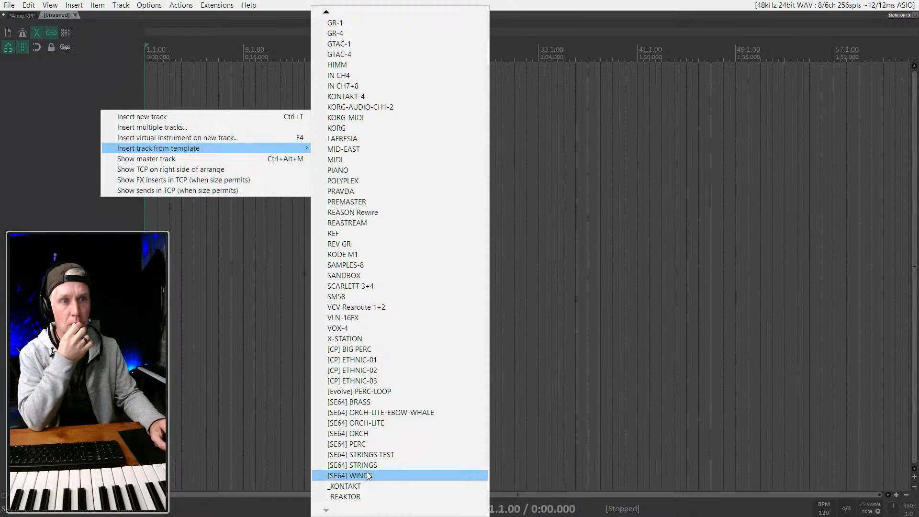
left_click(364, 424)
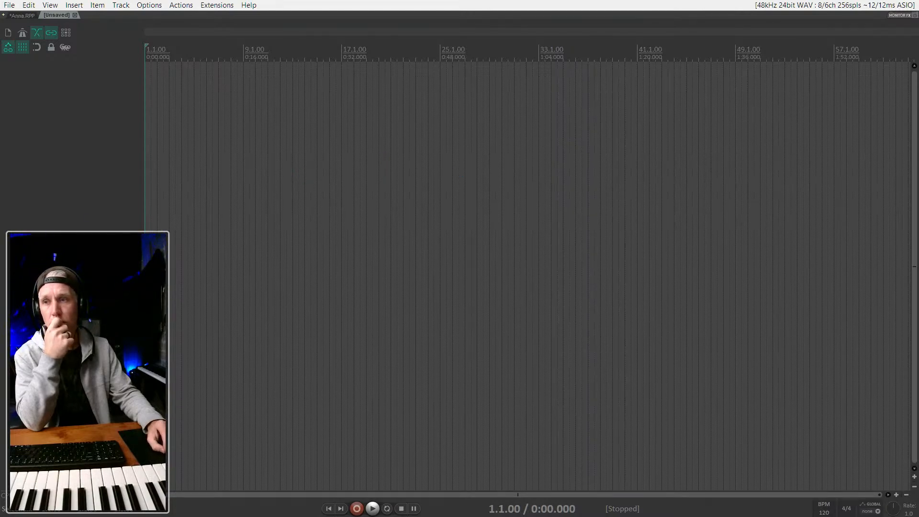
Step: Switch to the browser, toggle playback of the Peter and the Wolf video, and return to REAPER
key("alt+Tab")
left_click(322, 252)
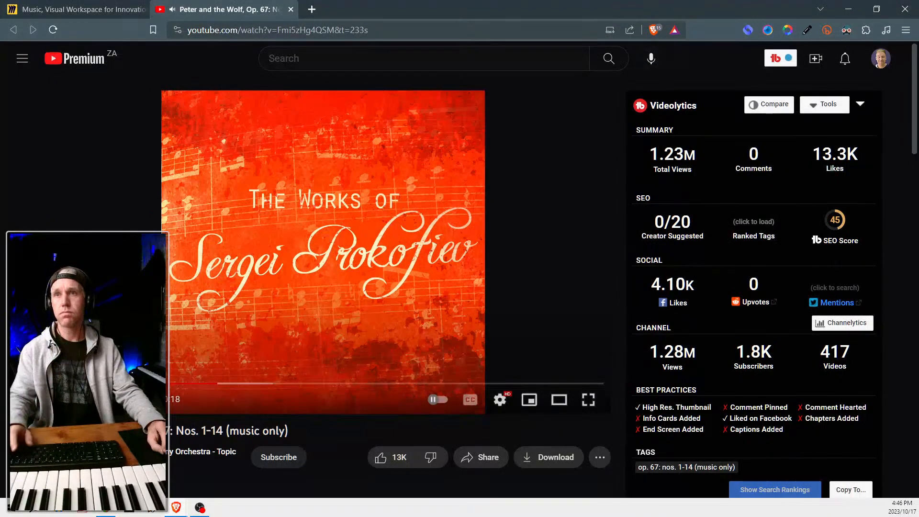
key("alt+Tab")
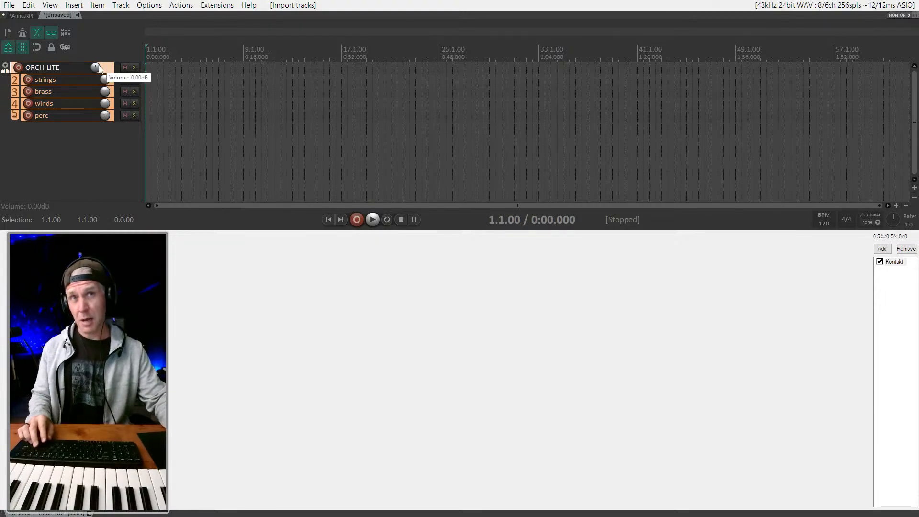
Step: Move the floating Kontakt window clear of the track list and hide the docked FX area
left_click_drag(0, 18, 745, 22)
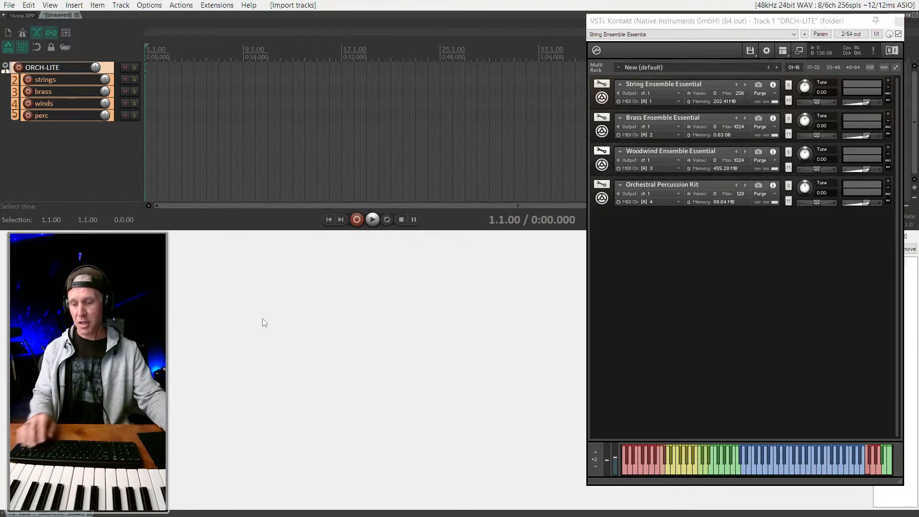
key("alt+d")
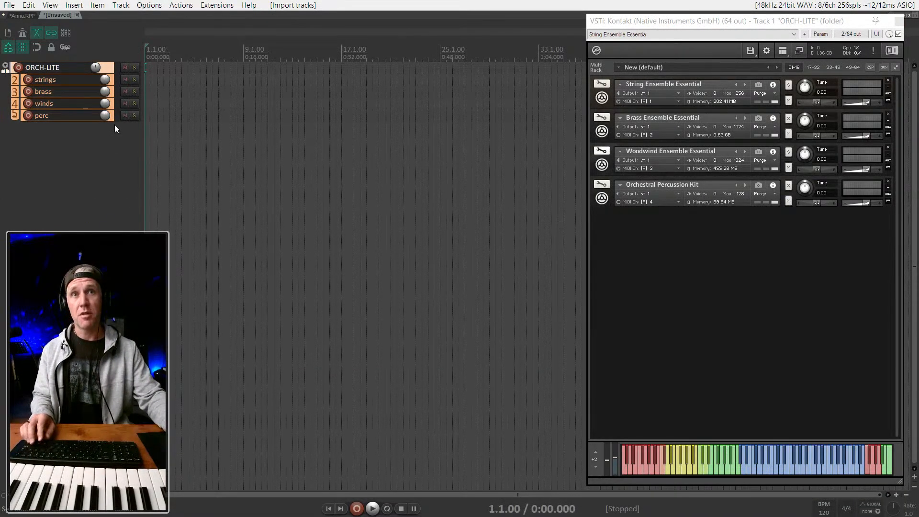
Step: Insert the PREMASTER track template into the new project and close the BUS PREMASTER FX chain
right_click(62, 203)
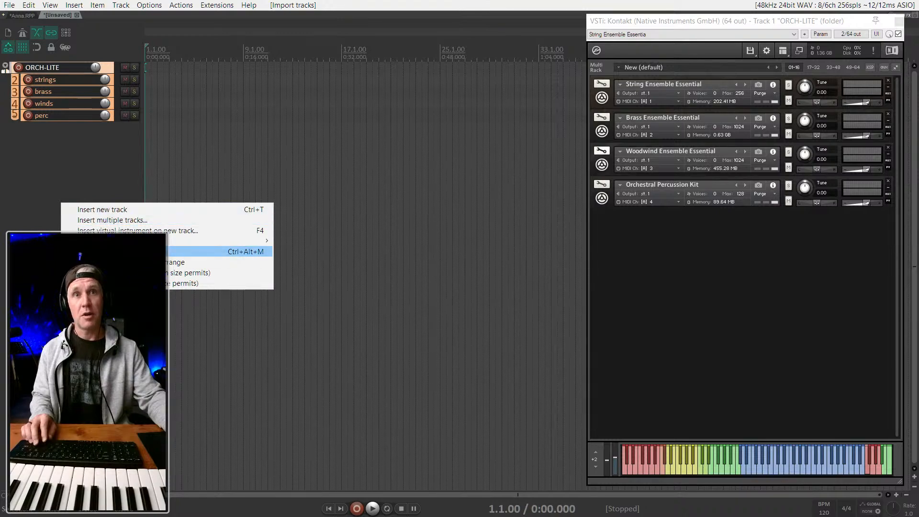
mouse_move(120, 241)
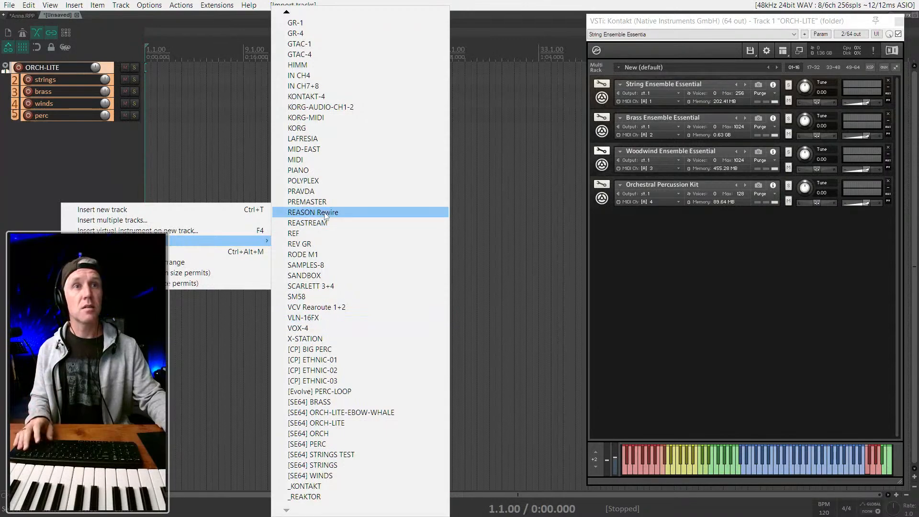
key("Escape")
key("Escape")
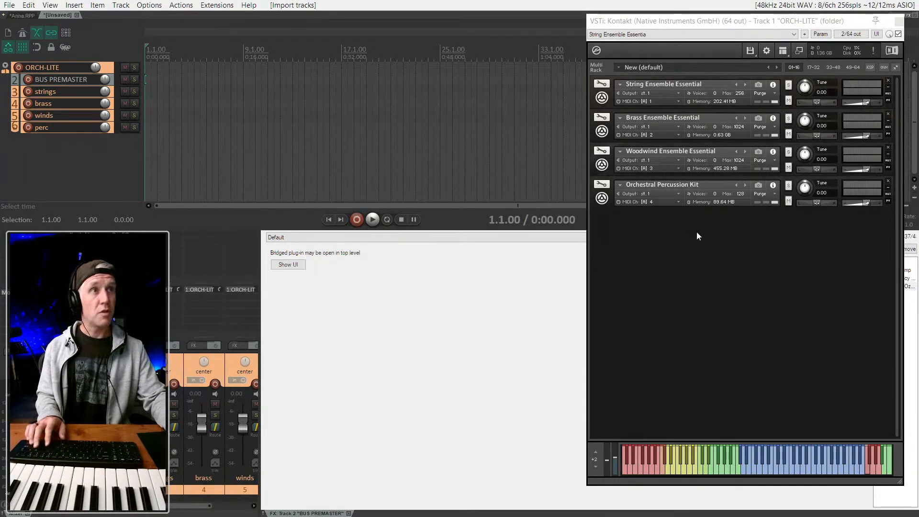
key("ctrl+m")
key("ctrl+m")
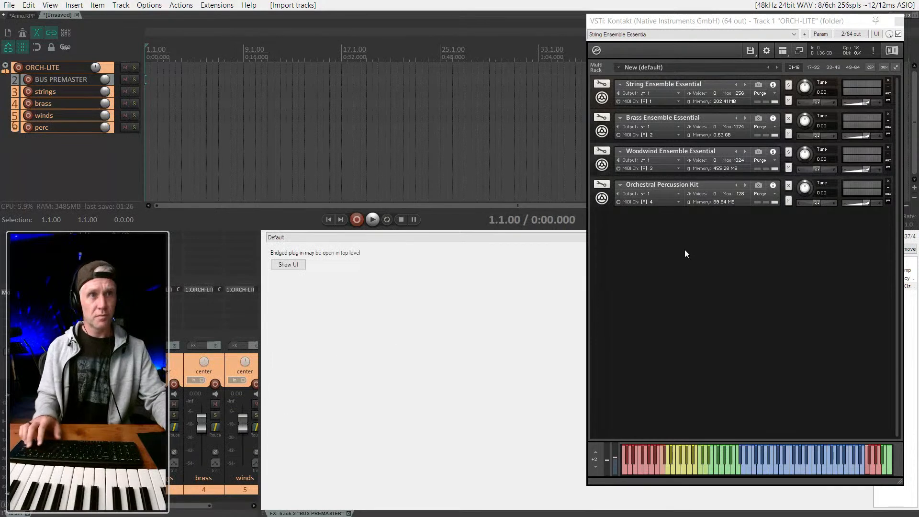
left_click(349, 513)
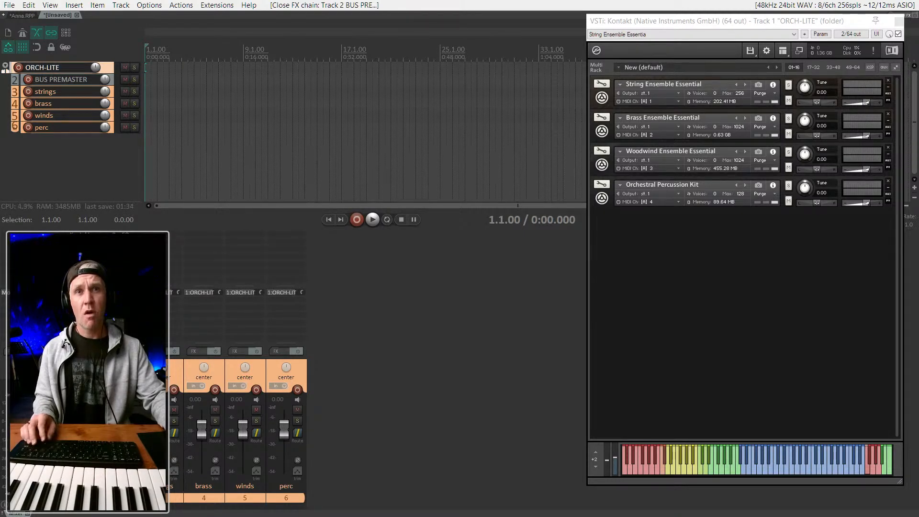
Step: Add a track send from ORCH-LITE to BUS PREMASTER and move BUS PREMASTER out of the folder, above ORCH-LITE
left_click_drag(81, 292, 122, 368)
key("Escape")
left_click(122, 486)
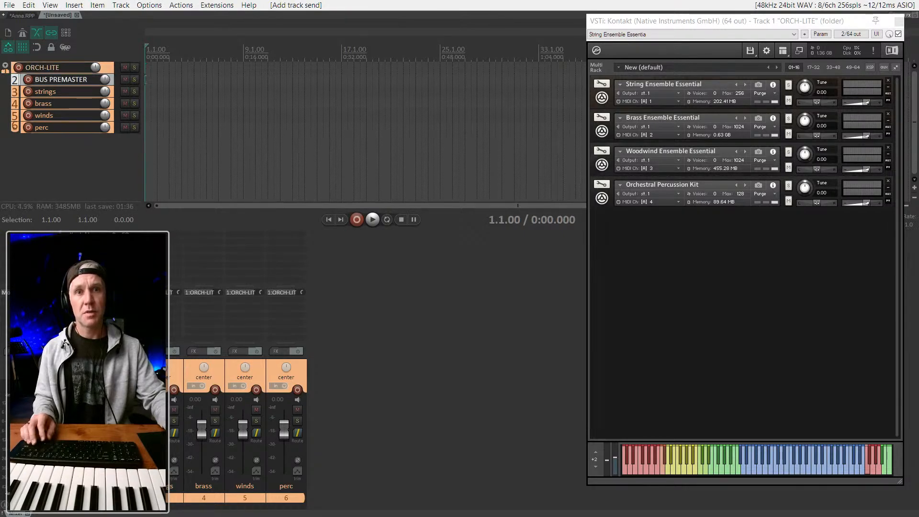
left_click_drag(122, 486, 67, 485)
left_click(56, 171)
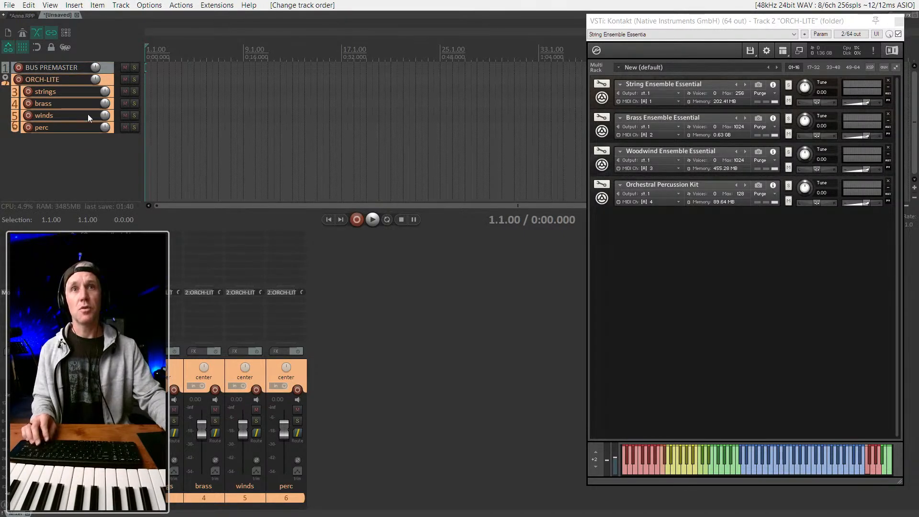
Step: Arm the strings track for recording and toggle the FX bypass on the BUS PREMASTER track
left_click(115, 94)
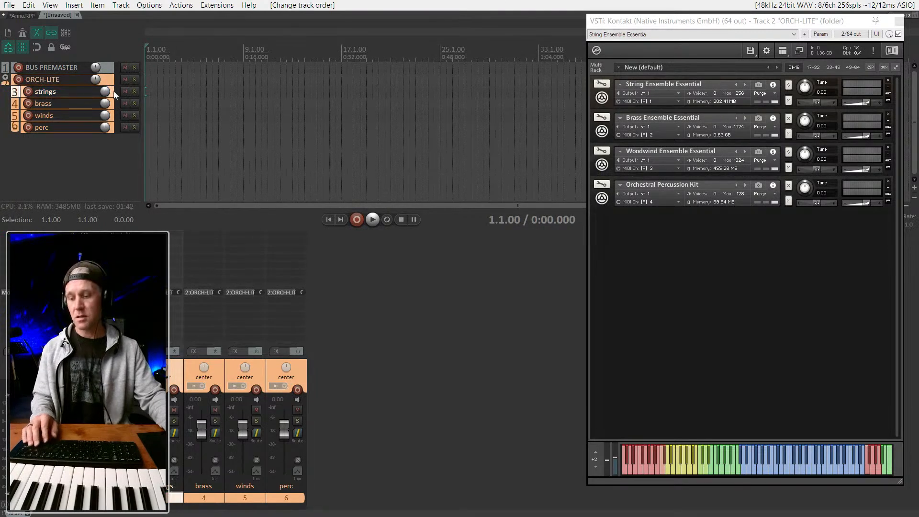
key("F7")
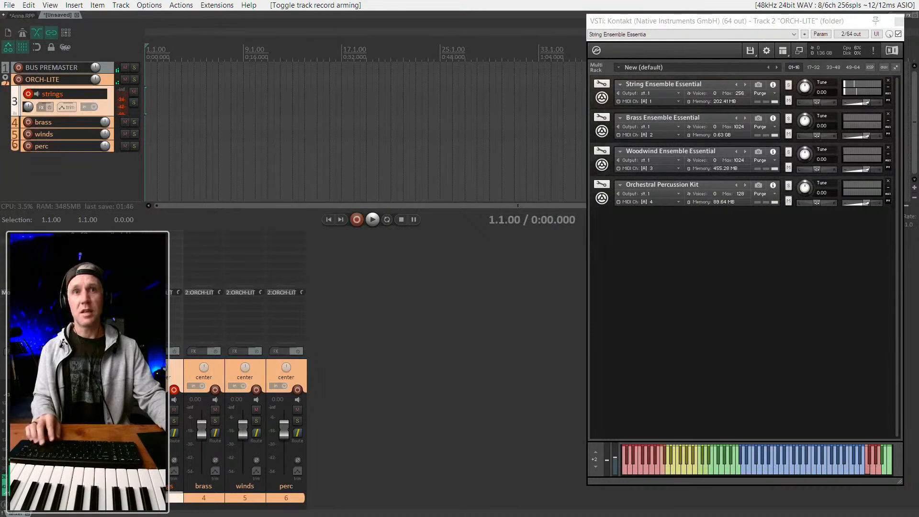
key("b")
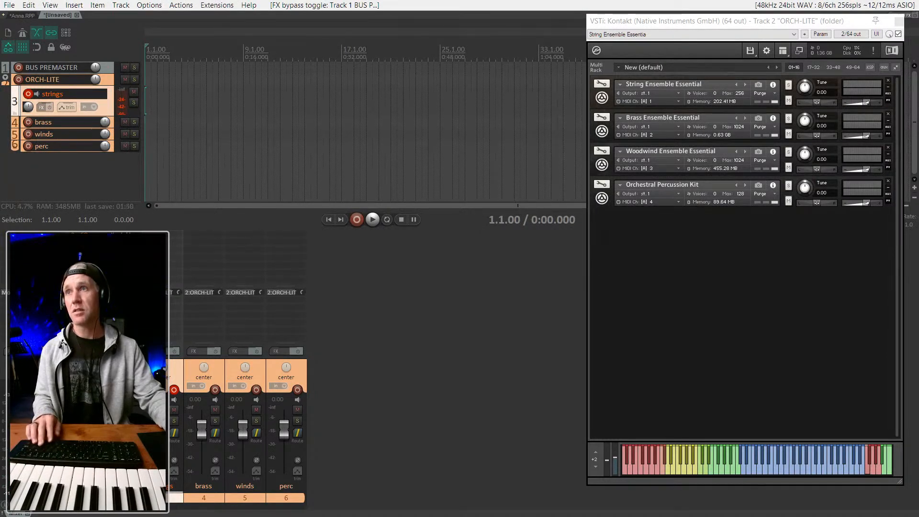
Step: Expand the String Ensemble Essential instrument, raise its Dynamics to 70% and choose the Pizzicato articulation
left_click(601, 98)
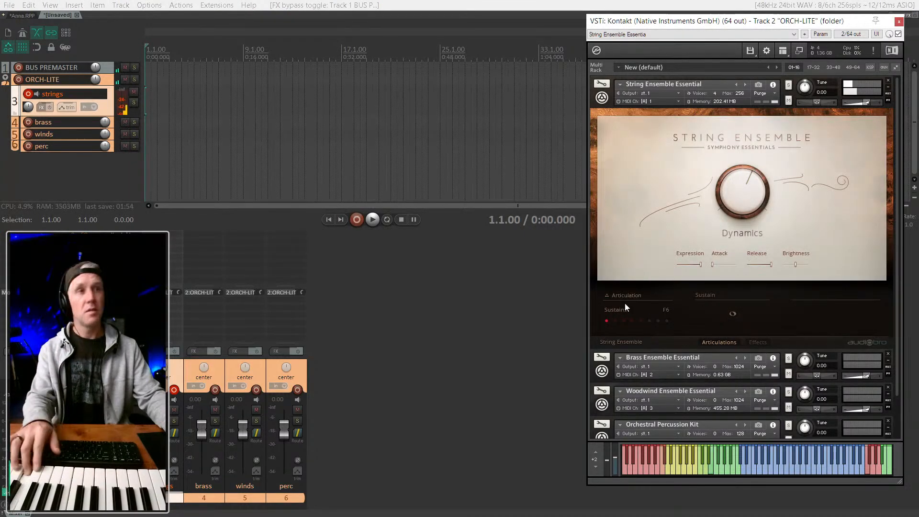
mouse_move(747, 192)
left_mouse_down()
mouse_move(746, 173)
mouse_move(750, 258)
mouse_move(740, 182)
left_mouse_up()
left_click_drag(705, 141, 735, 222)
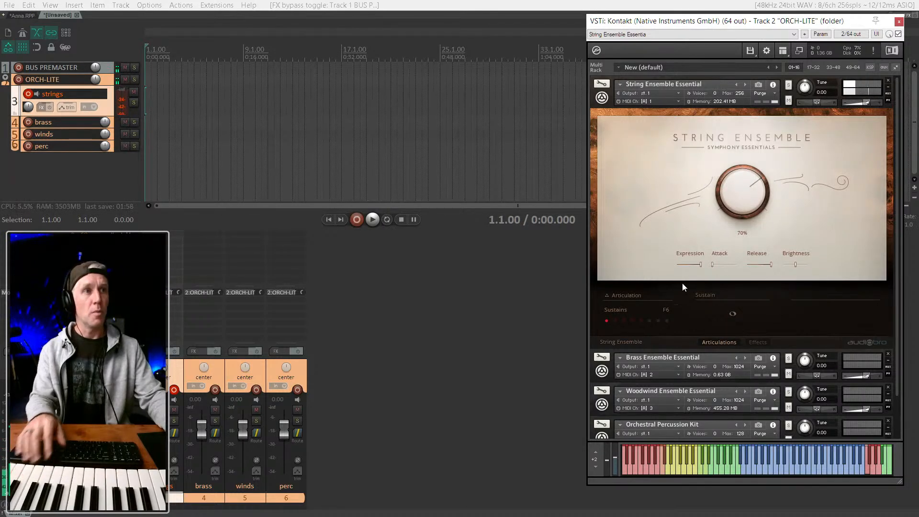
left_click(615, 321)
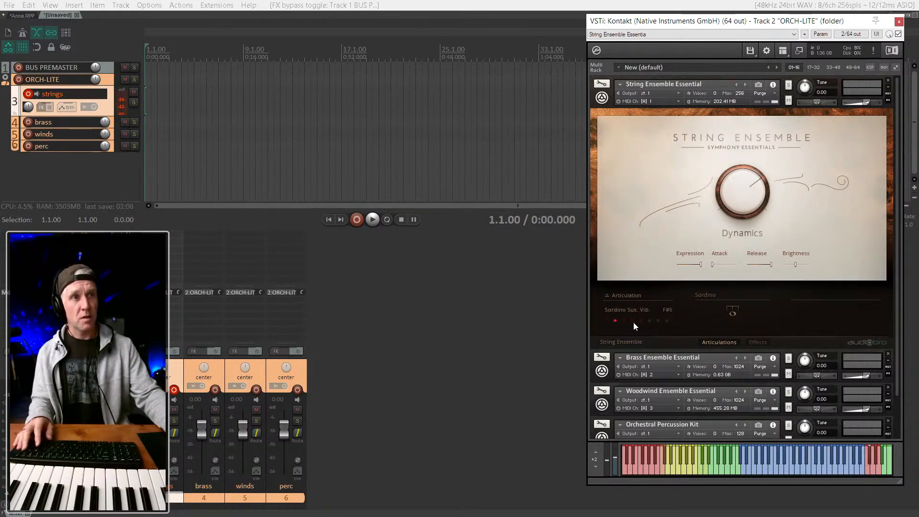
left_click(667, 321)
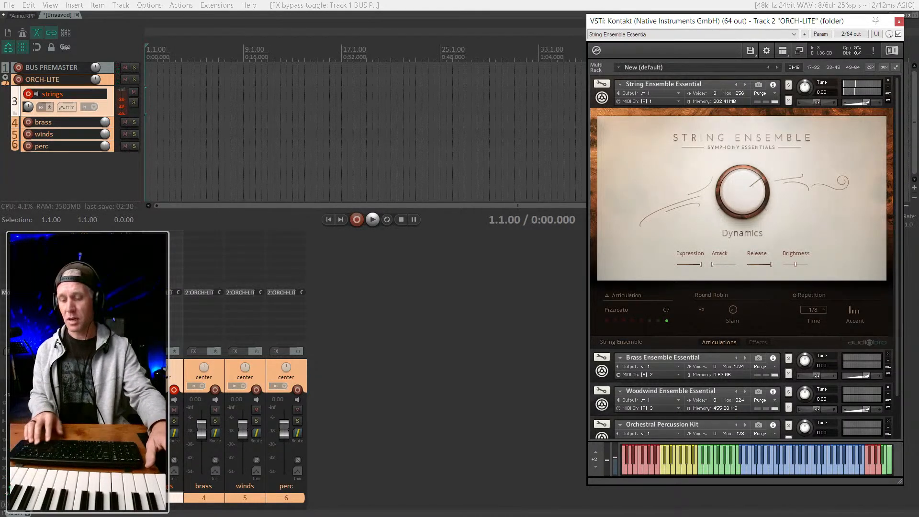
Step: Record a short MIDI take at the start of the strings track and enlarge the arrange view by hiding the mixer
key("ctrl+r")
key("space")
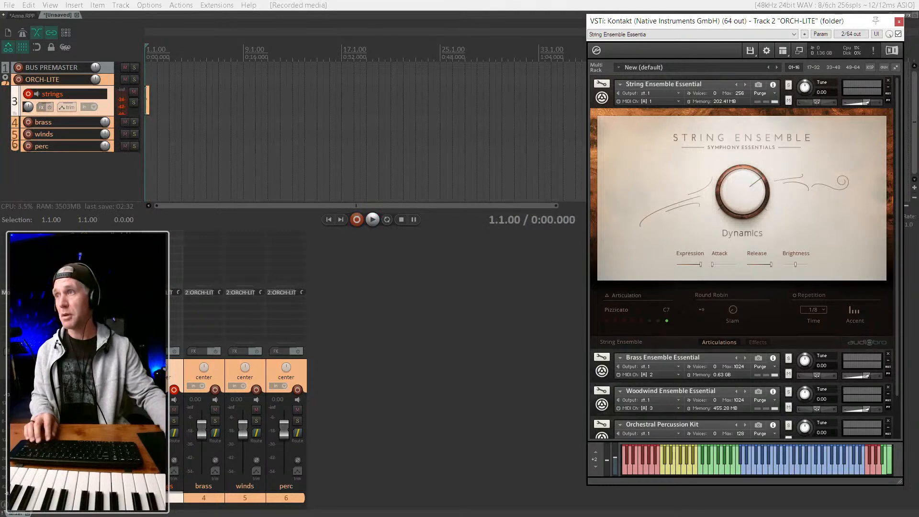
left_click(105, 111)
scroll(104, 111, "up", 5)
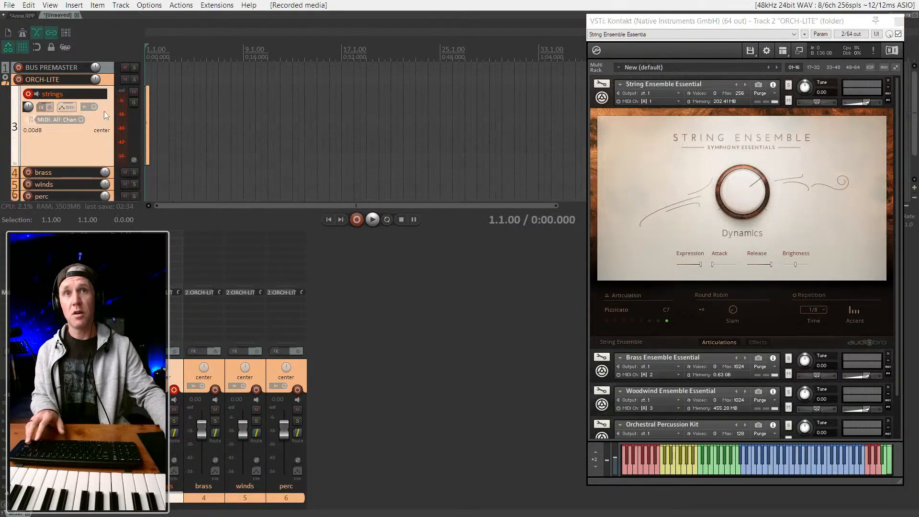
key("ctrl+m")
scroll(197, 132, "up", 4)
scroll(198, 132, "up", 2)
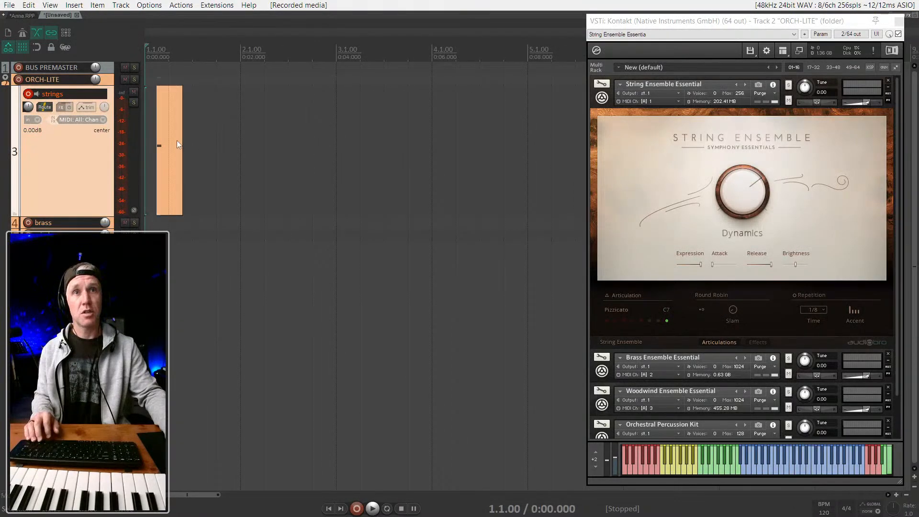
Step: Move the recorded strings item to bar 5, lengthen it, split it and delete the part after the split
left_click_drag(177, 144, 334, 144)
scroll(191, 151, "down", 2)
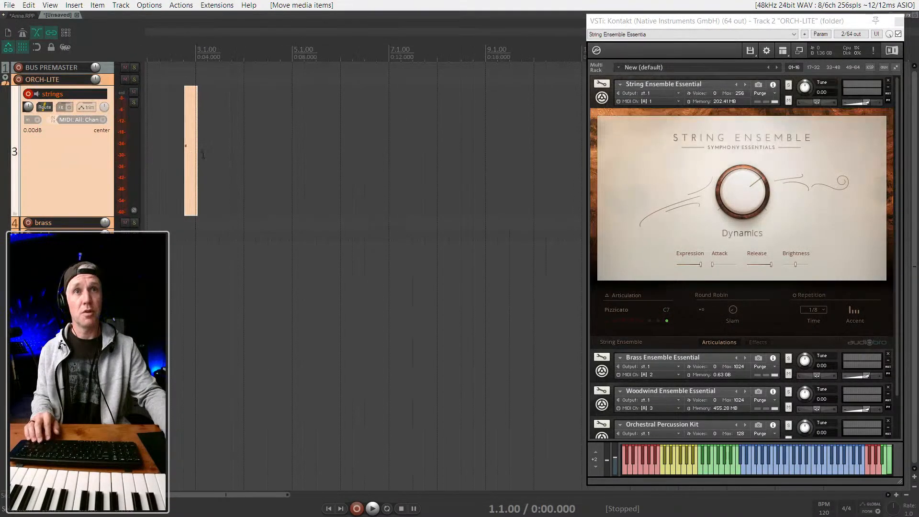
left_click_drag(197, 152, 484, 152)
left_click_drag(330, 156, 399, 136)
key("s")
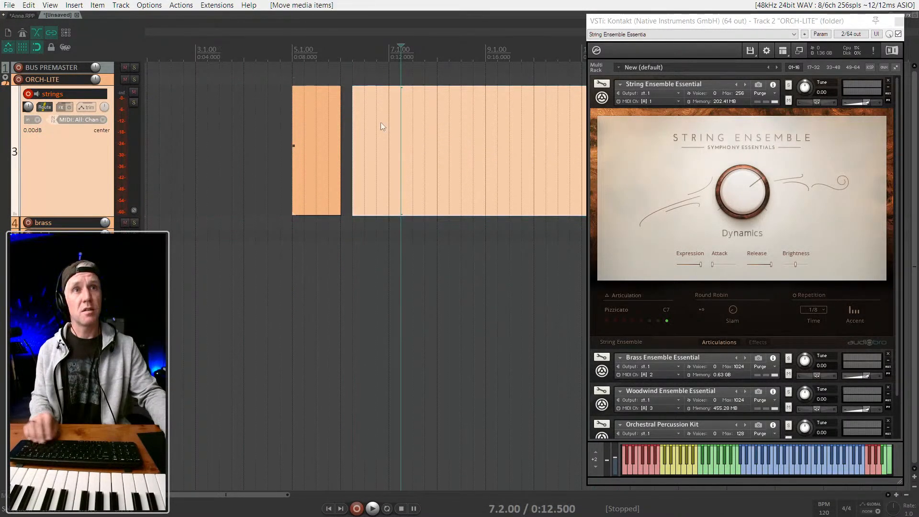
key("Delete")
Step: Extend the strings item to end at bar 8 and place the edit cursor at 4.3.00
left_click(336, 140)
left_click_drag(338, 139, 429, 141)
scroll(426, 143, "down", 2)
left_click(306, 152)
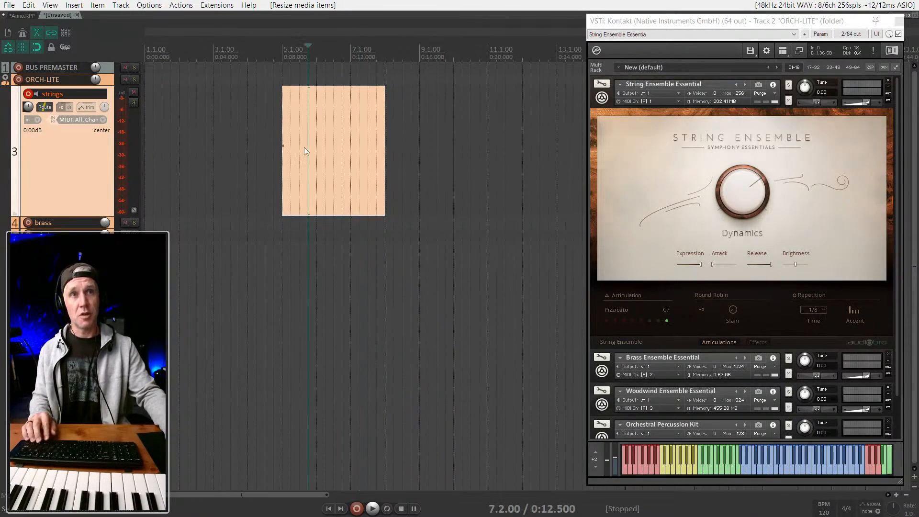
left_click(267, 152)
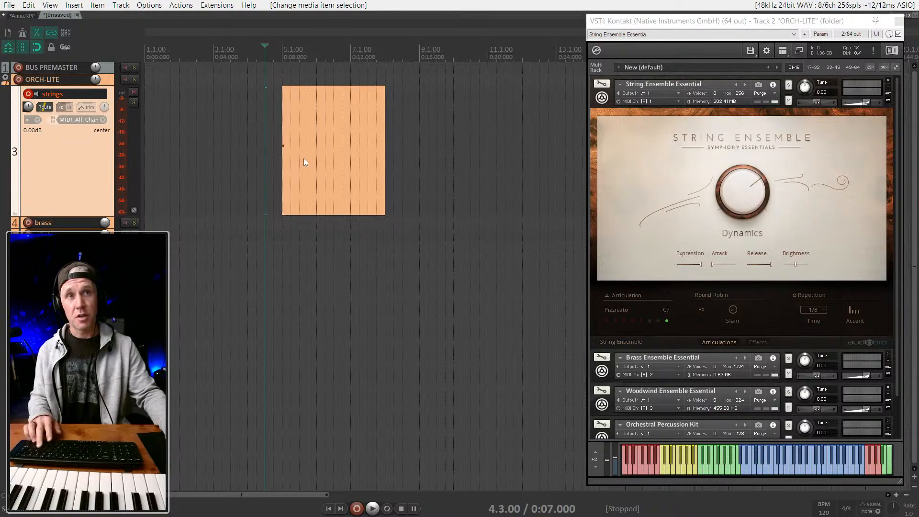
Step: Save the project as Lord Cardigan in the Chiru Games folder
key("ctrl+s")
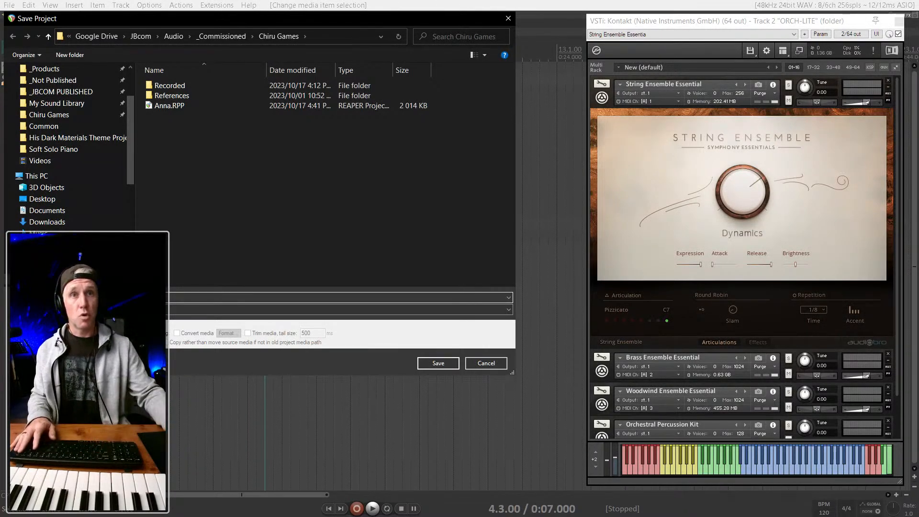
left_click(442, 364)
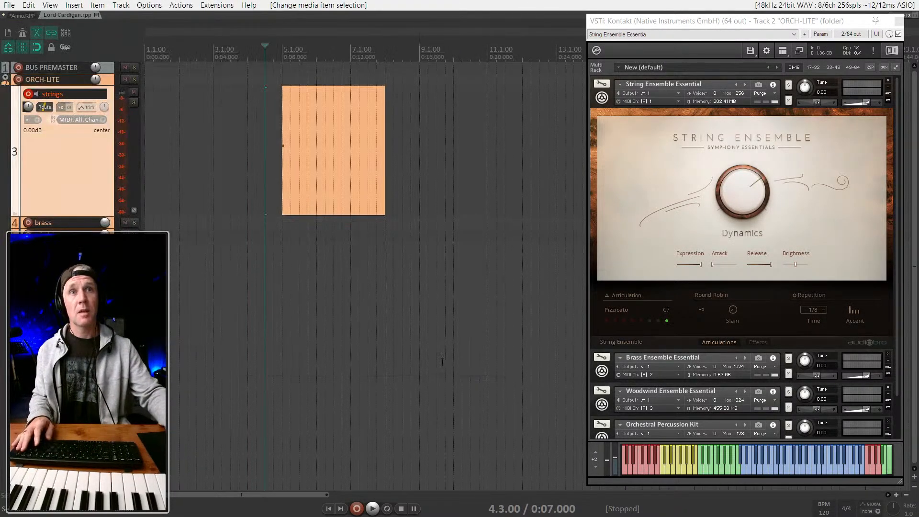
Step: Play the strings item from 4.3.00 to check that its keyswitch note recalls Pizzicato after switching to Tremolo
scroll(294, 156, "up", 2)
key("space")
key("space")
key("space")
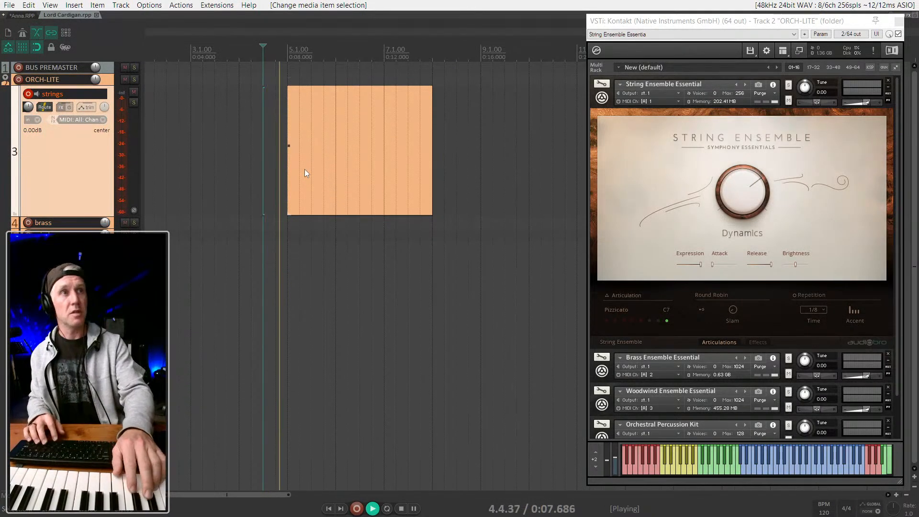
key("space")
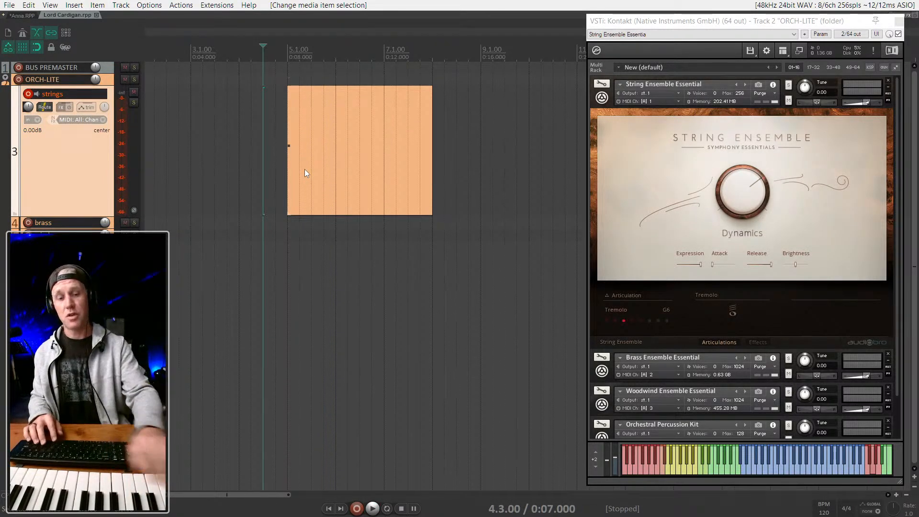
key("space")
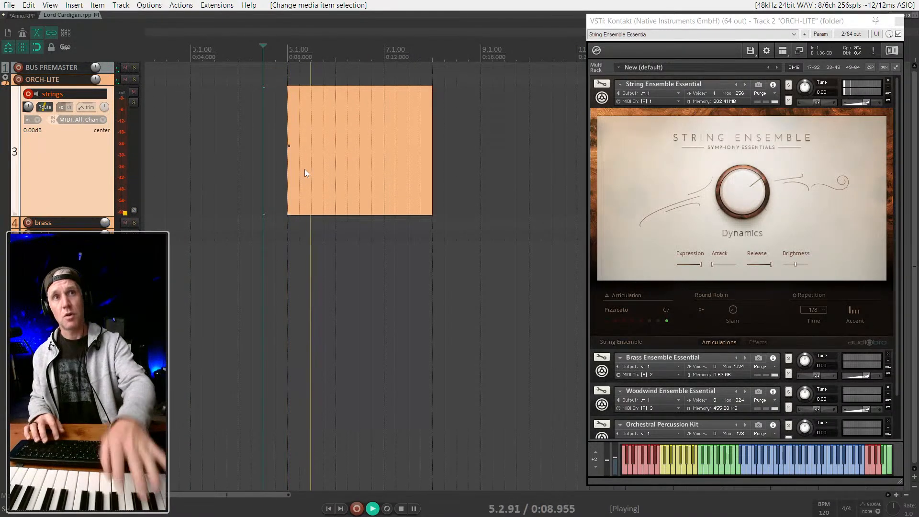
key("space")
Step: Place the edit cursor at 5.1.00 and extend the strings item to end at bar 15
scroll(304, 168, "up", 4)
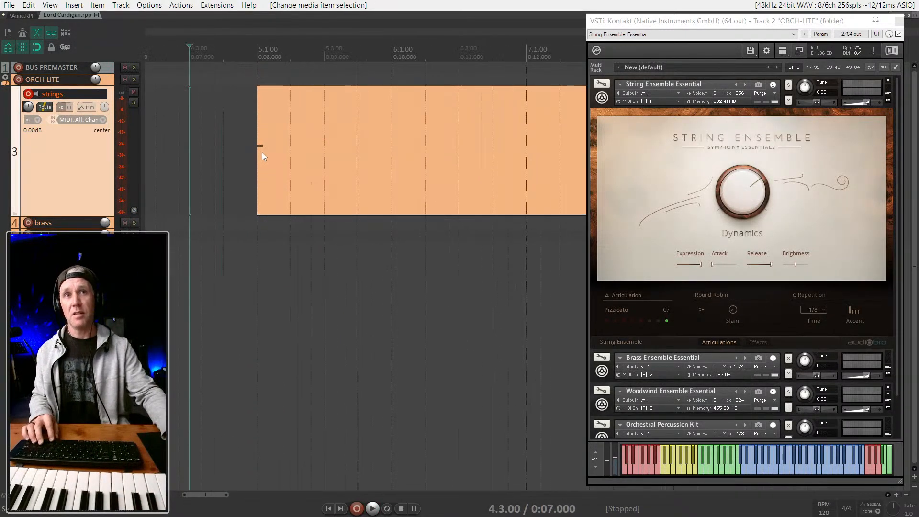
left_click(263, 152)
scroll(328, 350, "down", 2)
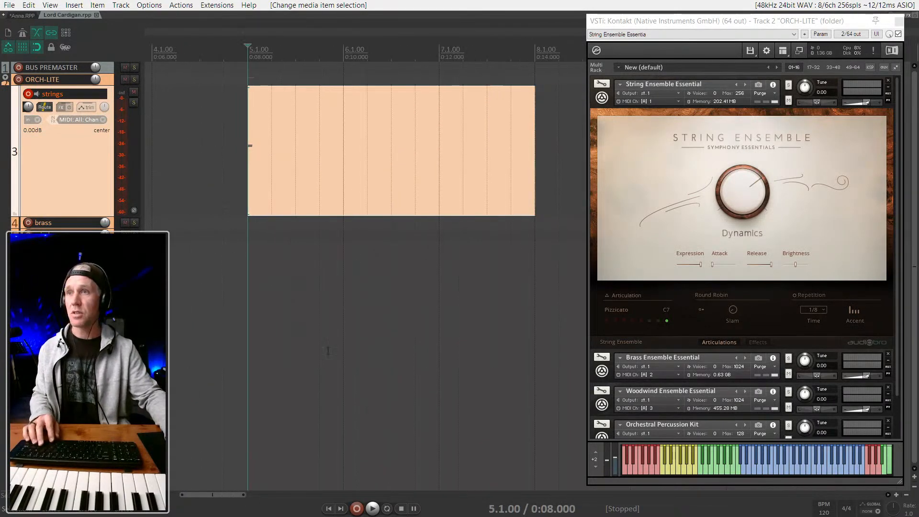
scroll(306, 159, "down", 3)
scroll(318, 159, "right", 2)
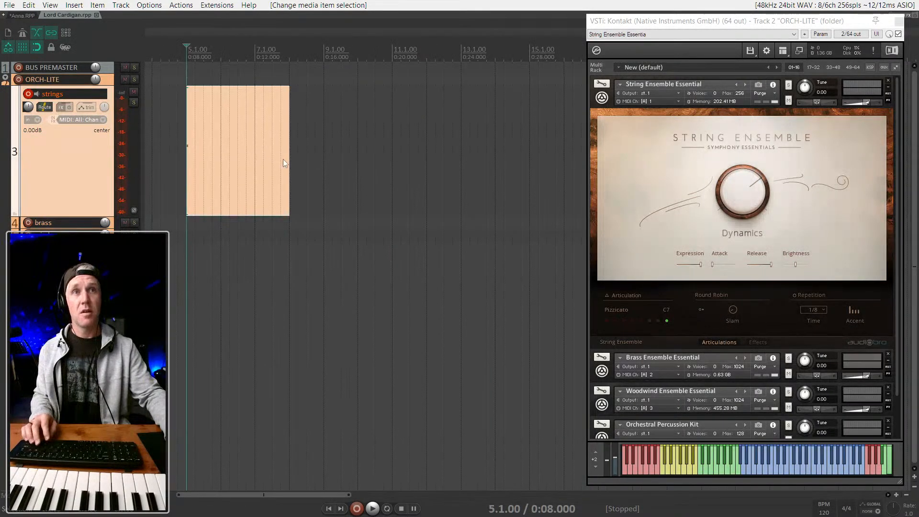
left_click_drag(288, 157, 532, 145)
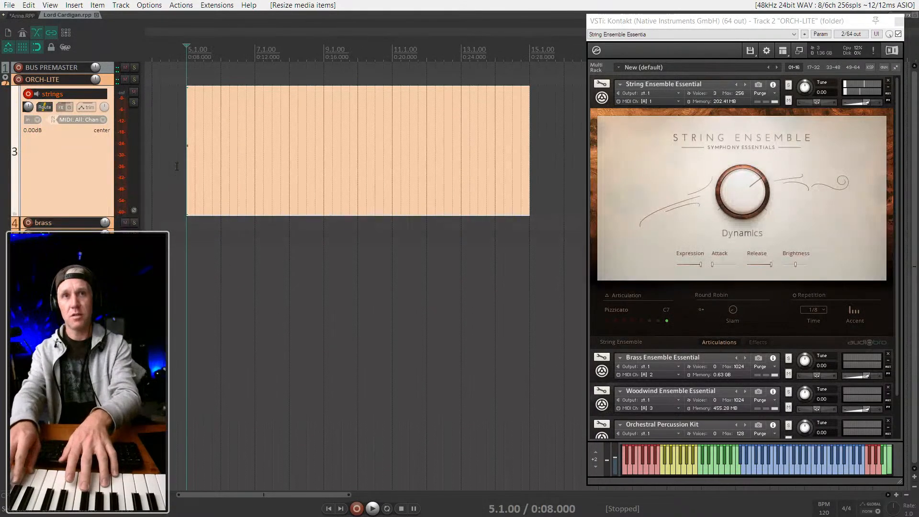
Step: Play from bar 5 while trying out pizzicato ideas on the strings track
key("space")
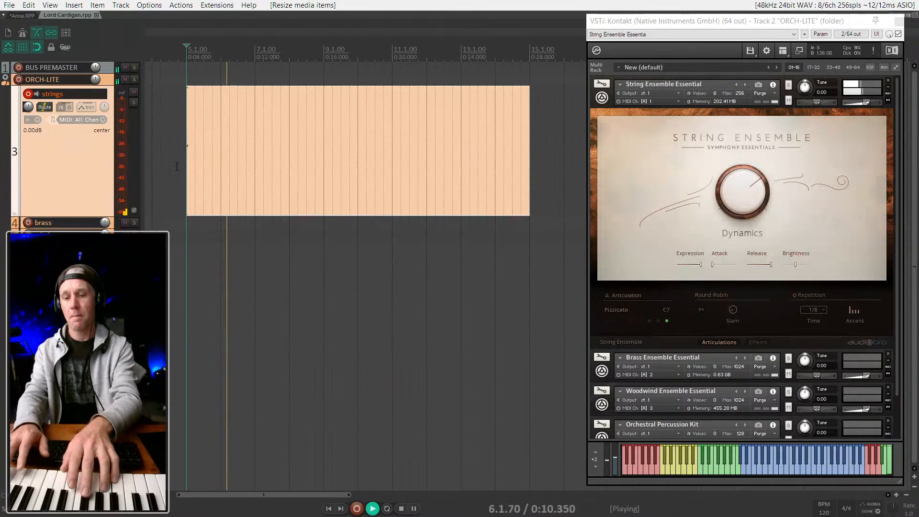
key("space")
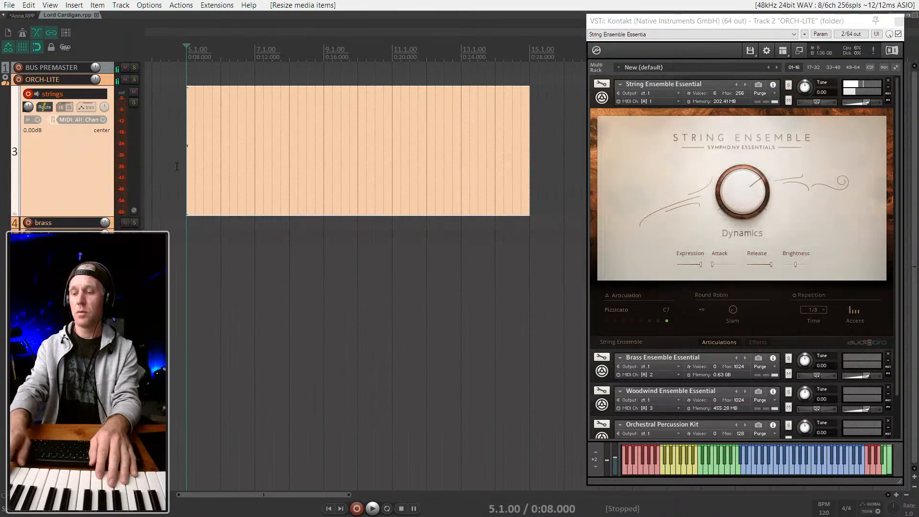
key("space")
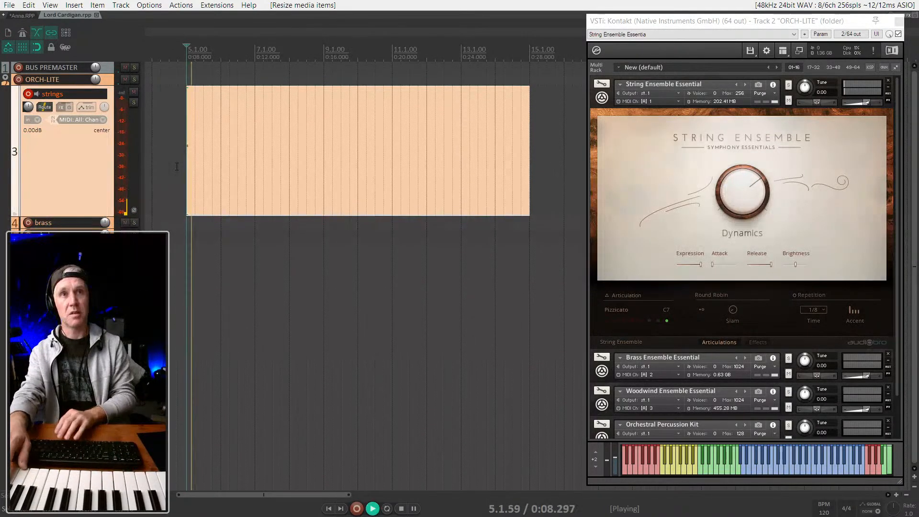
Step: Clear the time selection and turn on repeat and the metronome
key("Escape")
key("r")
key("ctrl+alt+m")
key("space")
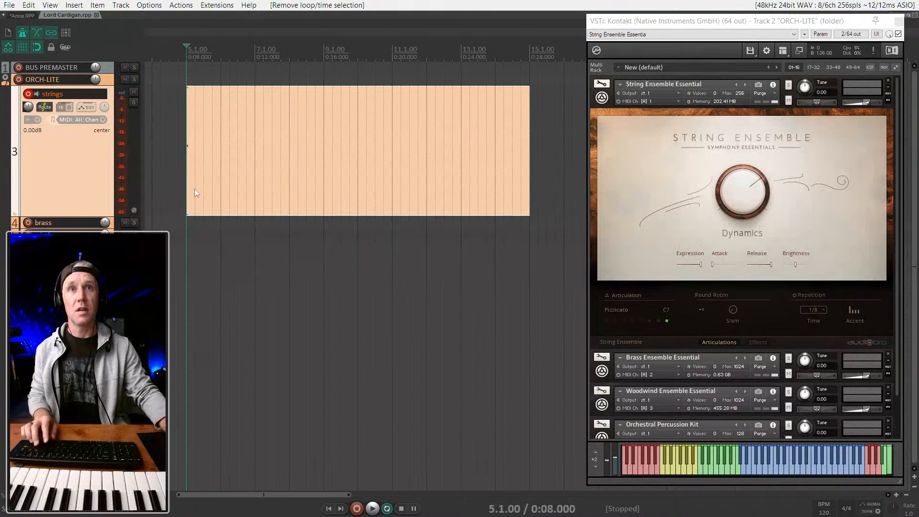
Step: Set the project tempo to 100 BPM by tapping it in
left_click(830, 505)
left_click(830, 505)
left_click(830, 505)
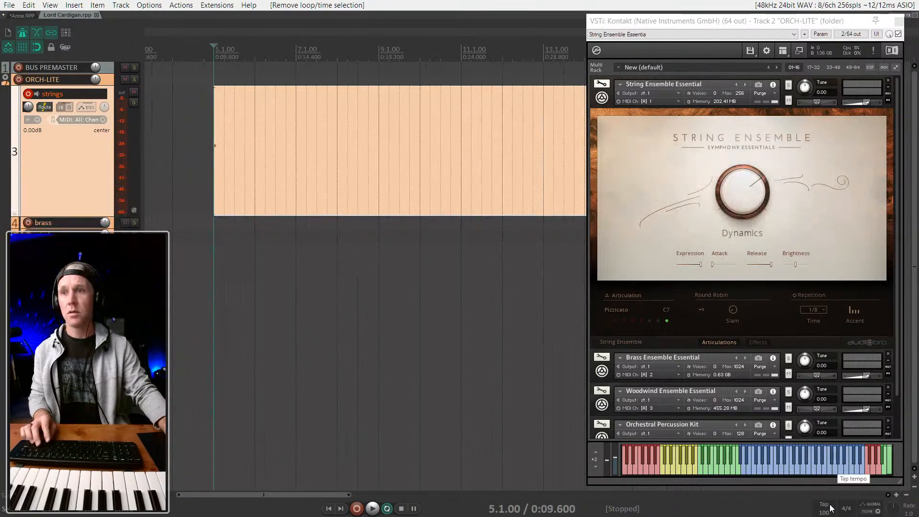
Step: Rehearse from bar 5 with the metronome and record a pizzicato melody into the strings item from about bar 11
key("space")
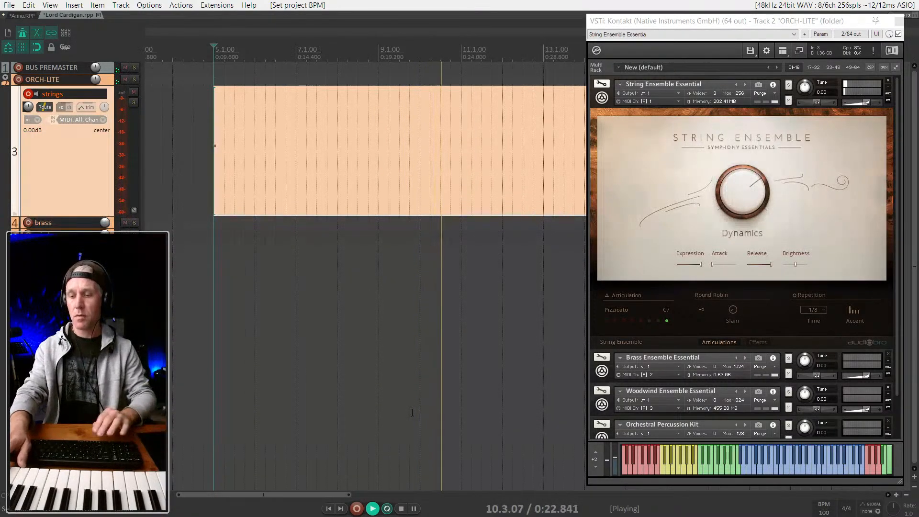
key("ctrl+r")
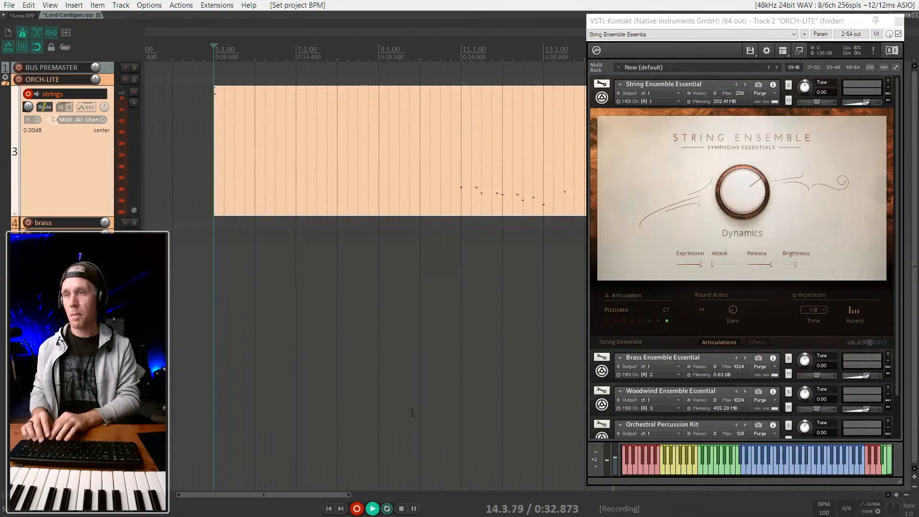
key("space")
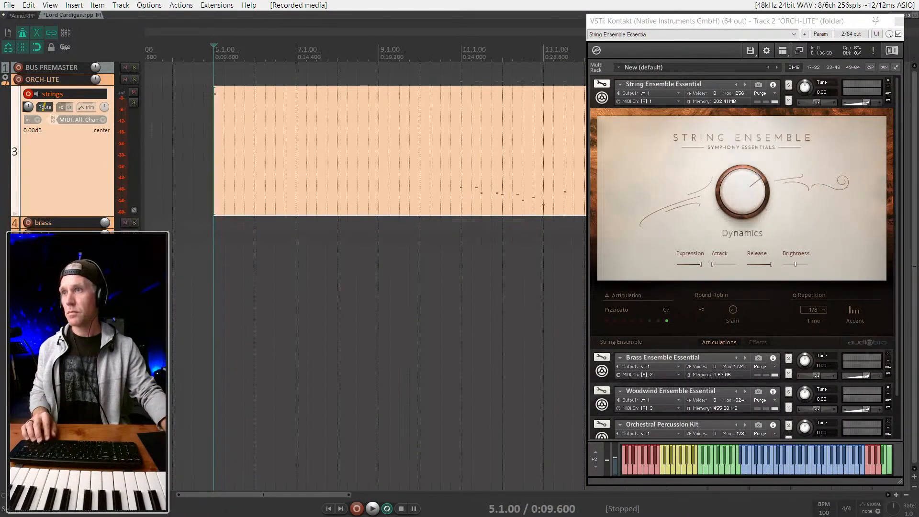
Step: Play the recorded melody from 11.1.00 and try out further notes along with it
scroll(419, 206, "right", 3)
left_click(266, 192)
key("space")
scroll(267, 192, "up", 2)
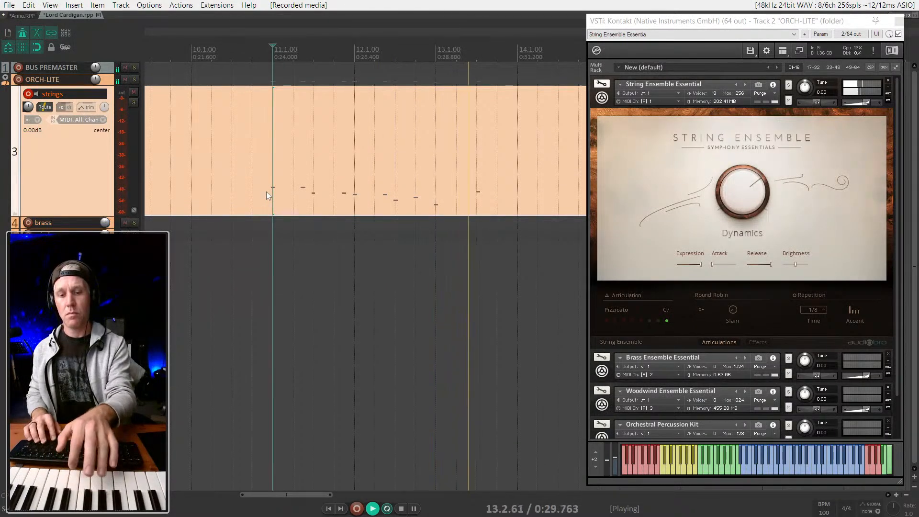
key("space")
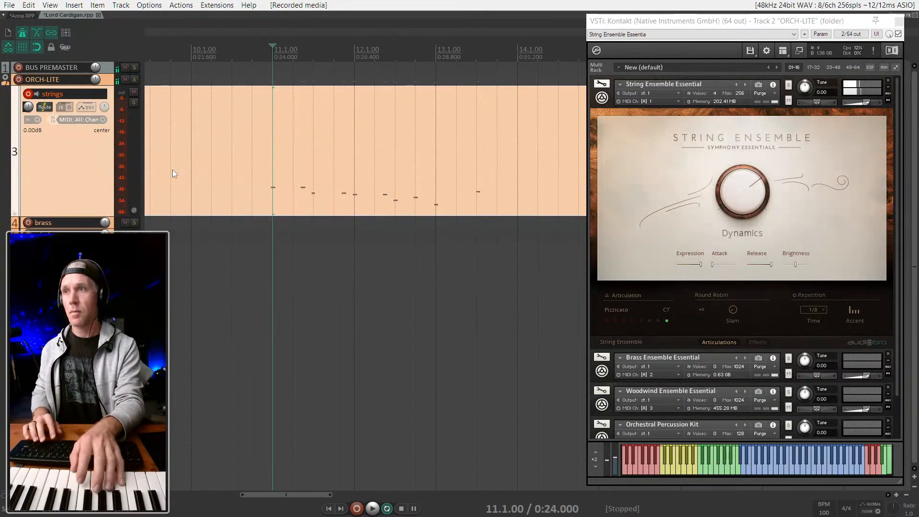
key("space")
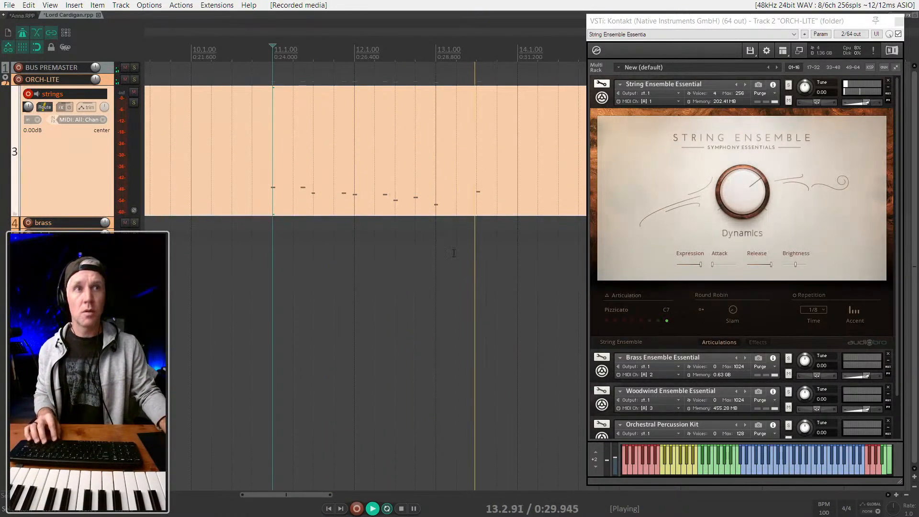
key("space")
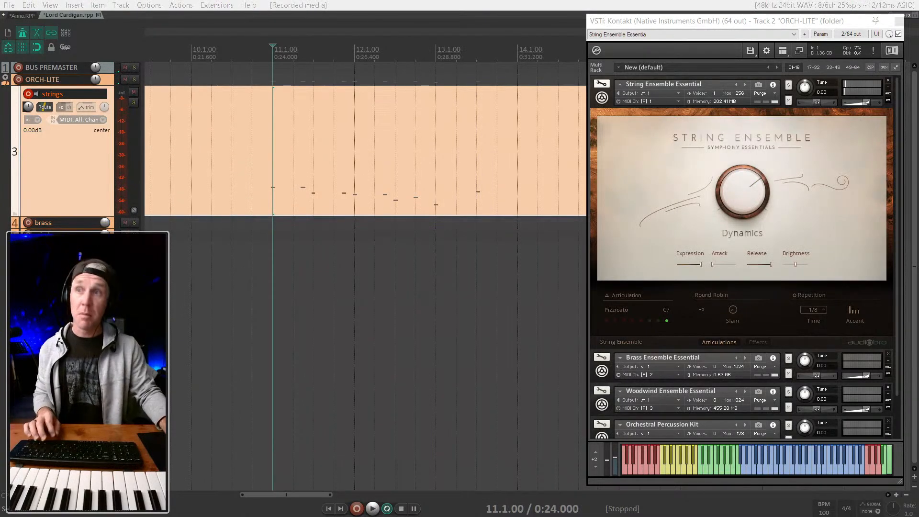
Step: Open the strings item in the MIDI editor, examine the recorded notes and velocities, and close the editor
double_click(371, 139)
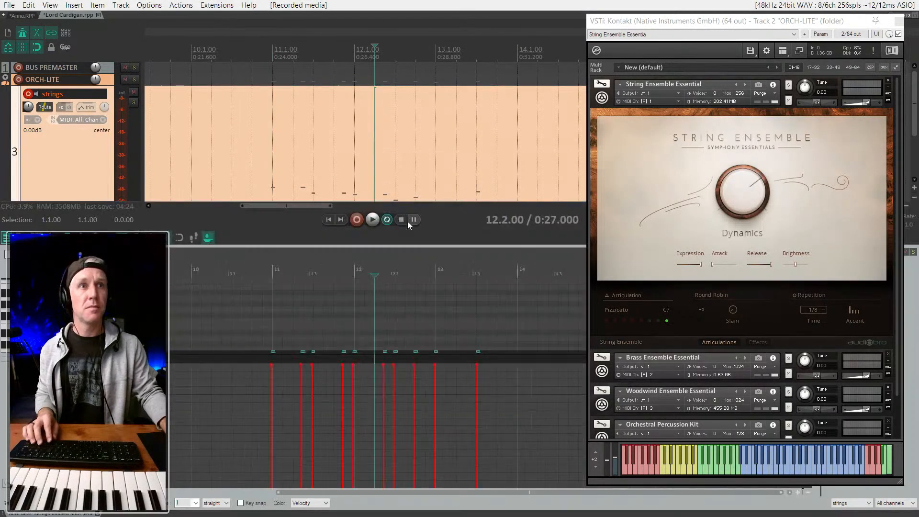
scroll(470, 344, "up", 3)
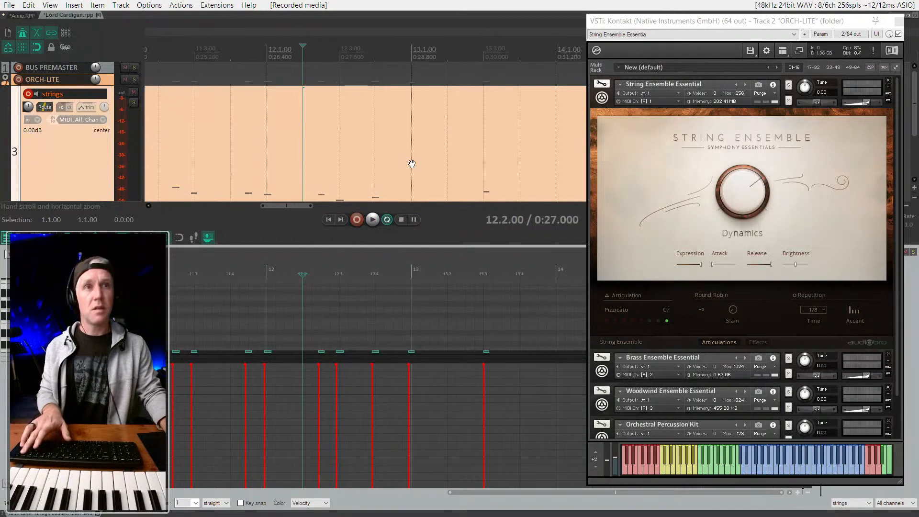
key("Escape")
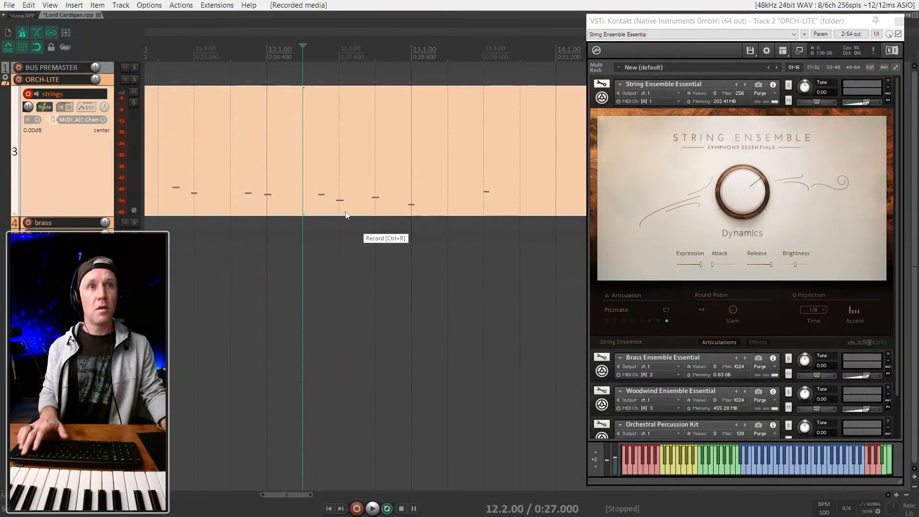
Step: Open the strings item for note editing and try the melody's last note at higher pitches and aligned to 13.2, auditioning each change
left_click(442, 189)
scroll(48, 173, "up", 1)
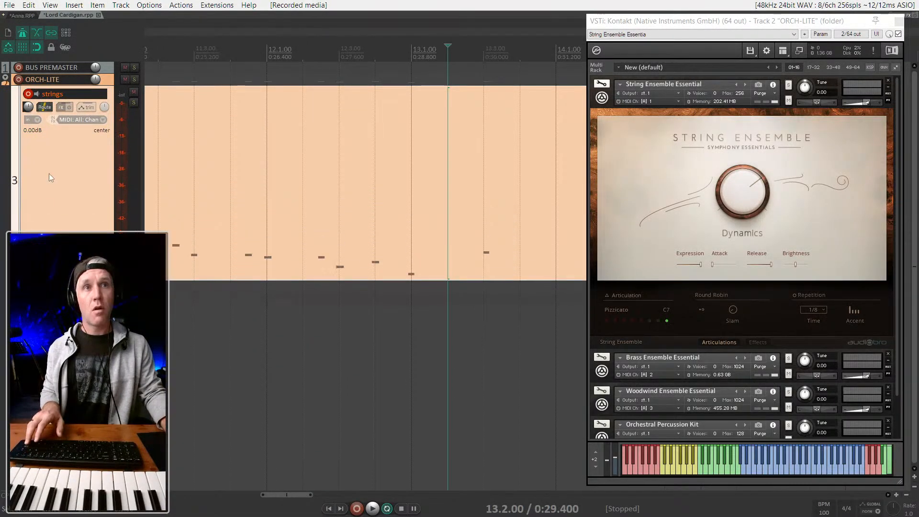
double_click(367, 202)
scroll(45, 223, "up", 1)
key("Up")
key("Left")
key("space")
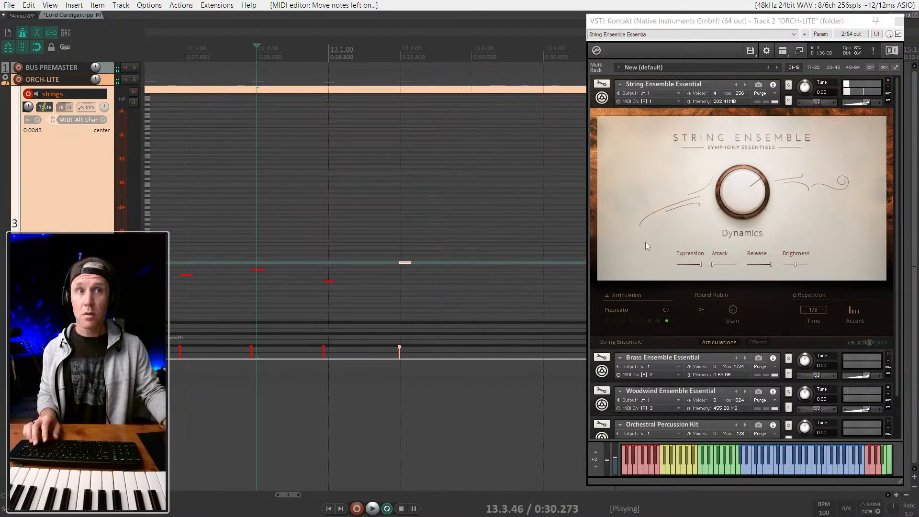
key("space")
key("space")
key("Up")
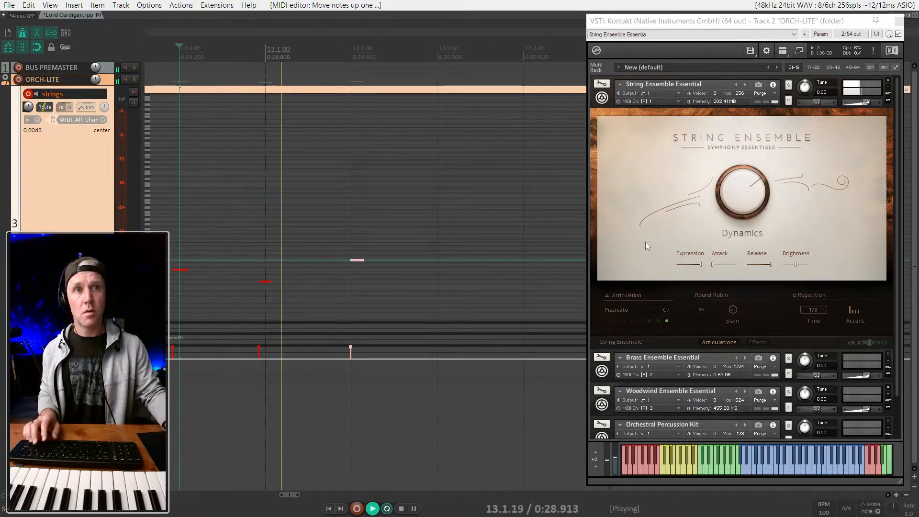
scroll(645, 242, "down", 1)
key("space")
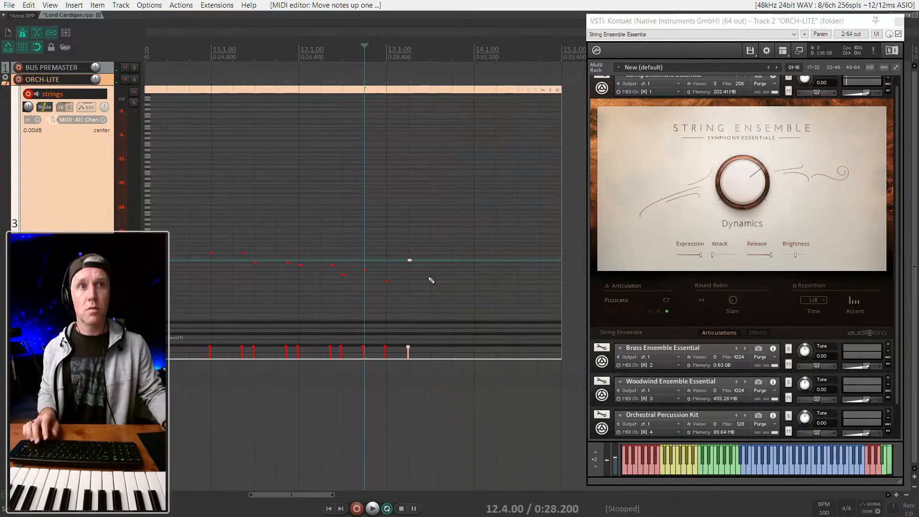
Step: Delete the melody's last note at 13.2 and close the strings item's note editor
key("Delete")
key("space")
key("space")
left_click(262, 132)
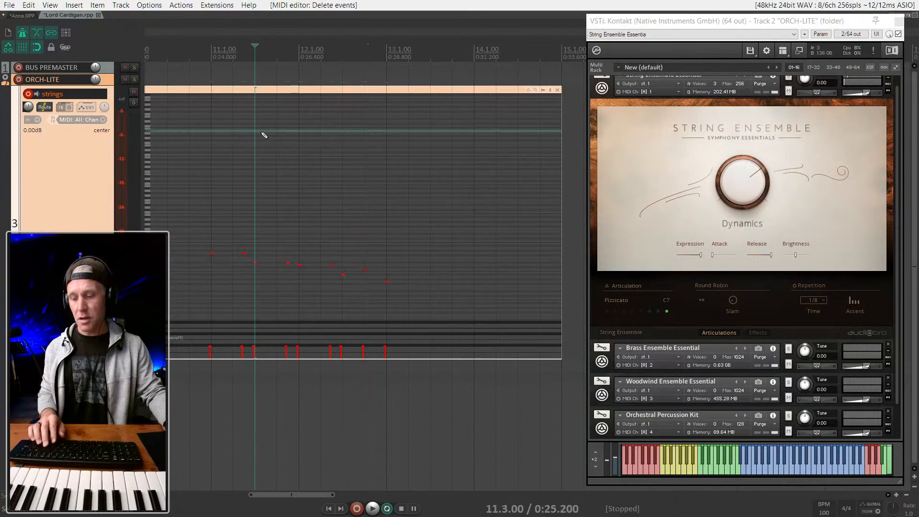
key("e")
Step: Play the shortened strings melody from 11.1.00 through the start of bar 13
key("space")
scroll(480, 196, "down", 1)
key("space")
left_click(301, 209)
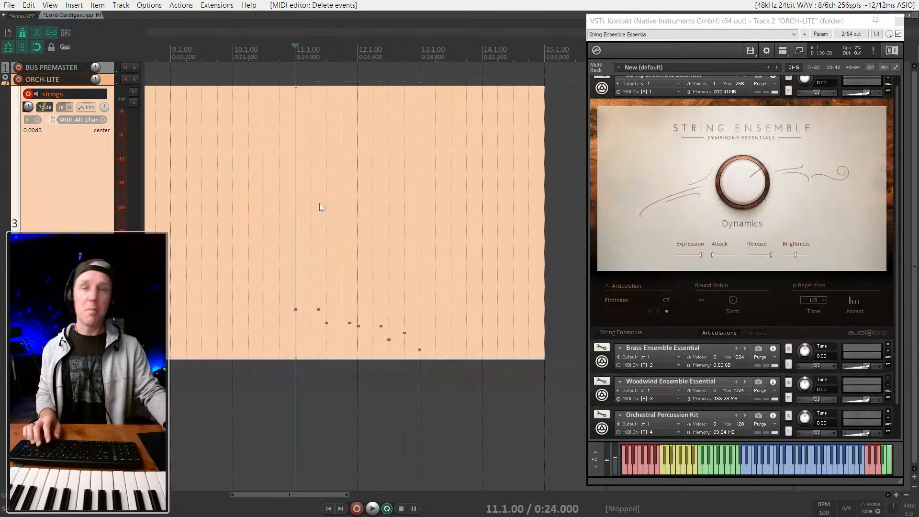
key("space")
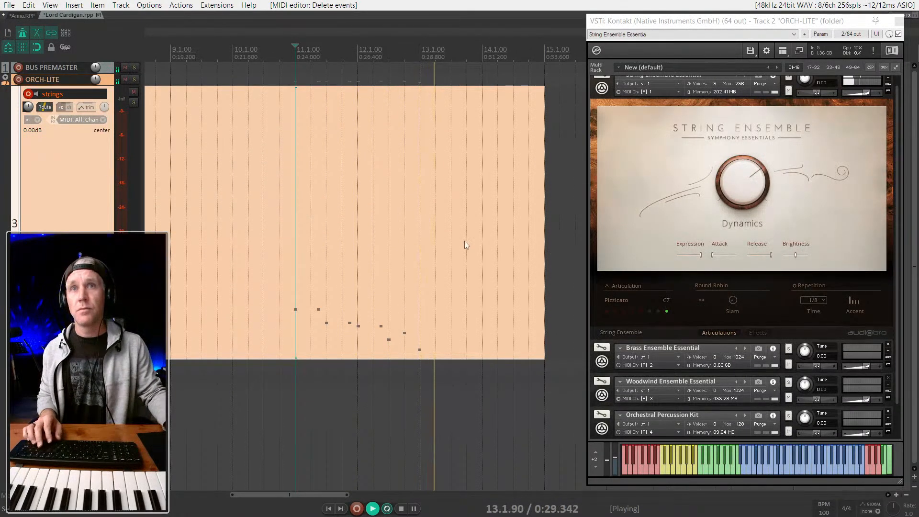
key("space")
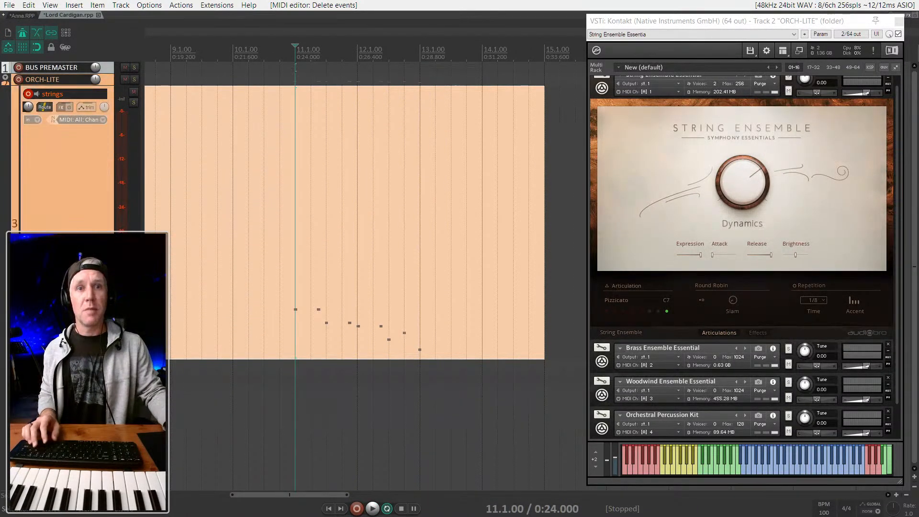
Step: Show the mixer and add ReaStream to the master track, sending audio/MIDI to local broadcast
key("ctrl+m")
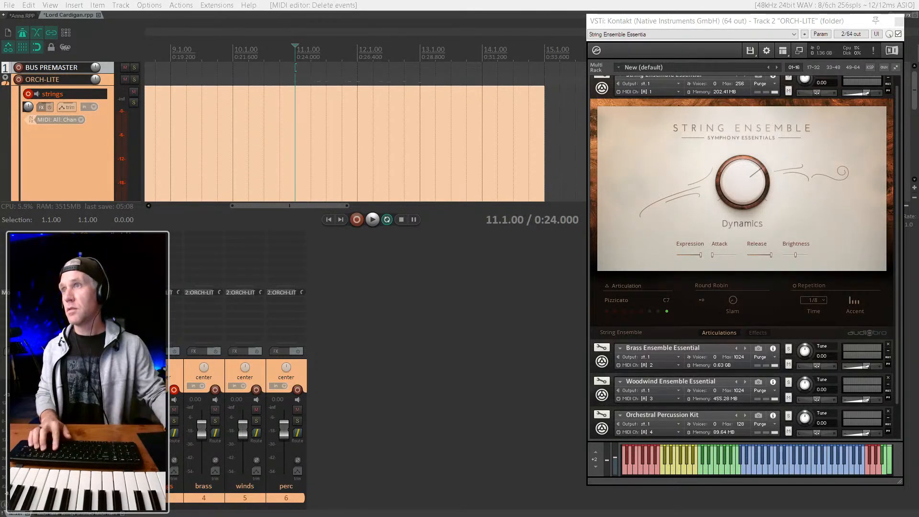
key("ctrl+shift+r")
left_click(77, 76)
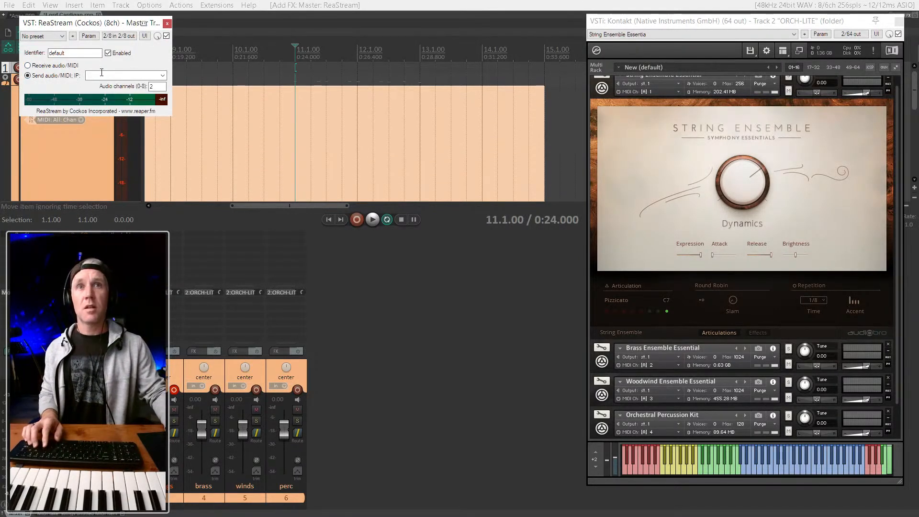
left_click(162, 75)
left_click(135, 91)
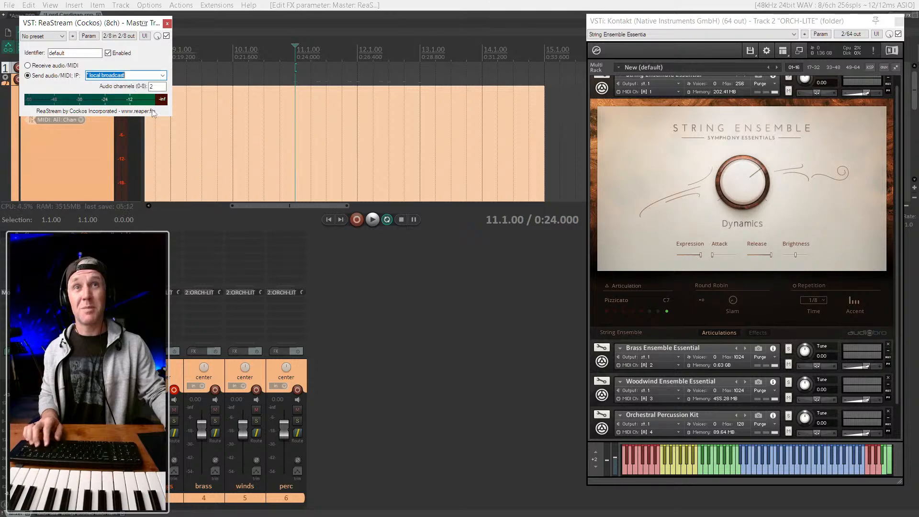
left_click(136, 64)
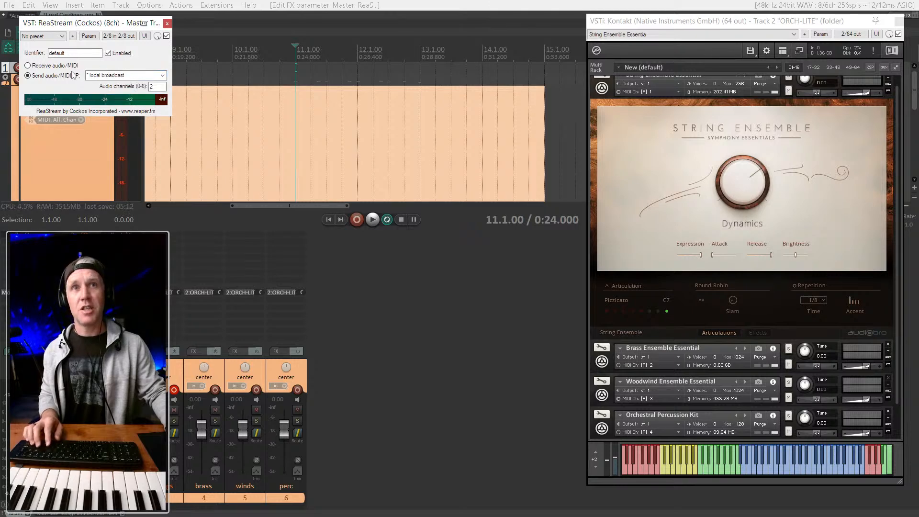
left_click(167, 24)
Step: Play the strings melody again from 11.1.00 with ReaStream on the master
key("space")
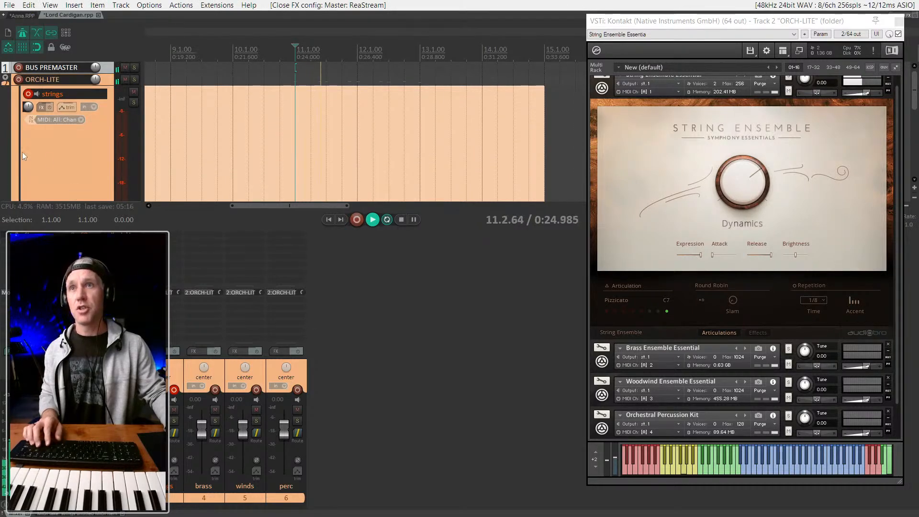
scroll(331, 148, "down", 1)
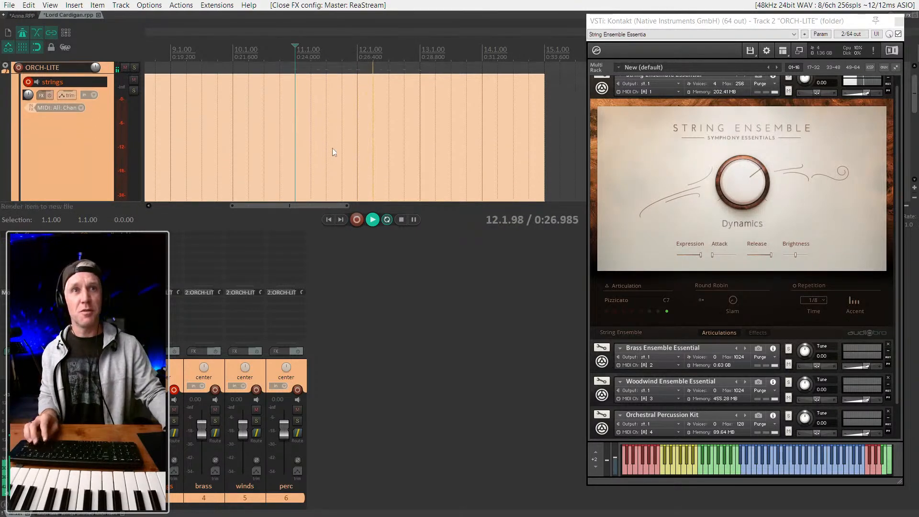
scroll(338, 151, "down", 2)
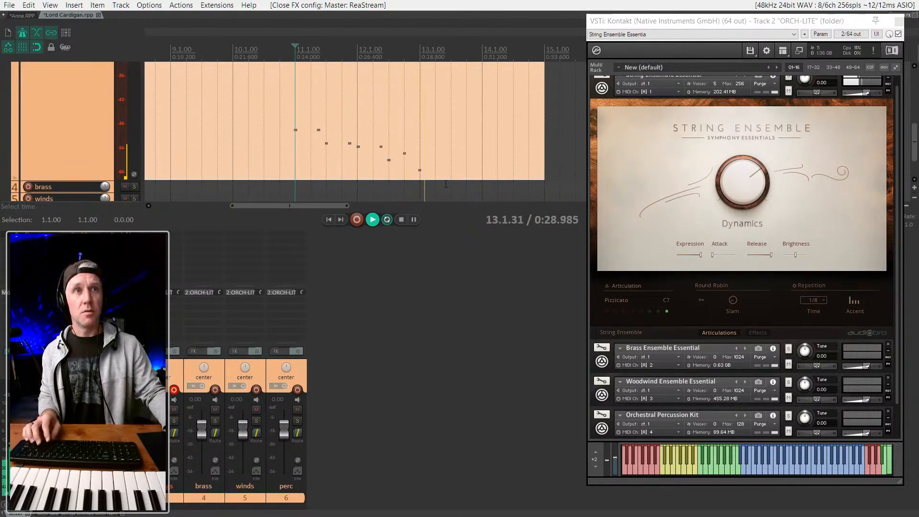
key("space")
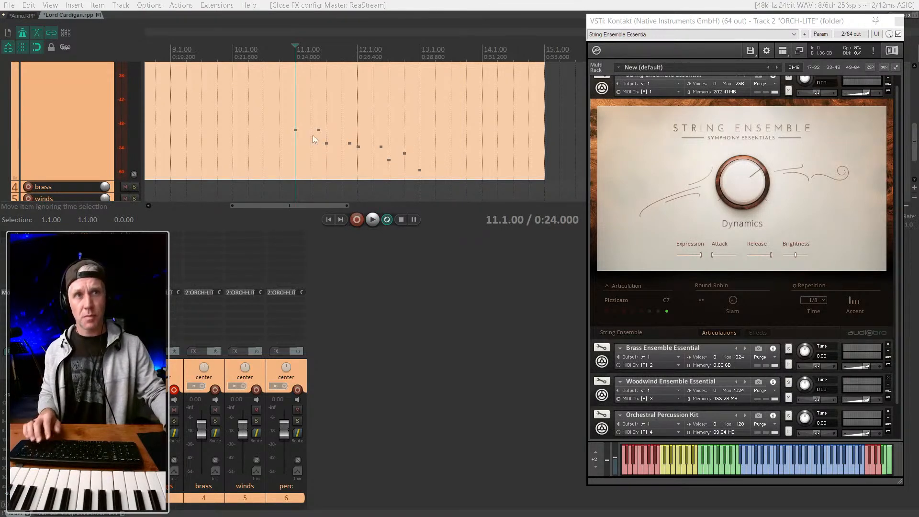
Step: Record an answering pizzicato phrase into the strings item from 11.1.00, adding notes from about bar 13 to 16
left_click(290, 134)
key("space")
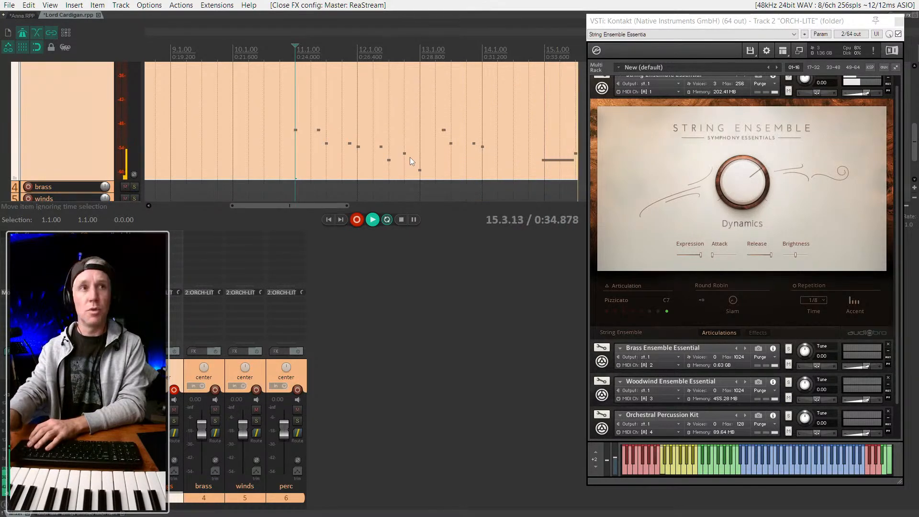
key("space")
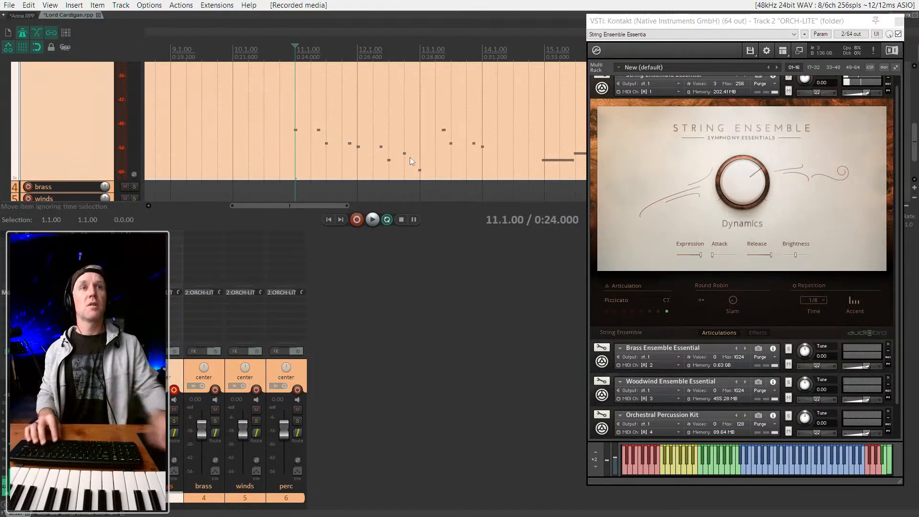
Step: Replay the phrase ending from 14.4.00 while trying the Tremolo and Sustains articulations, and switch the strings to Sordino Sus. Vib
scroll(356, 149, "left", 2)
left_click(239, 139)
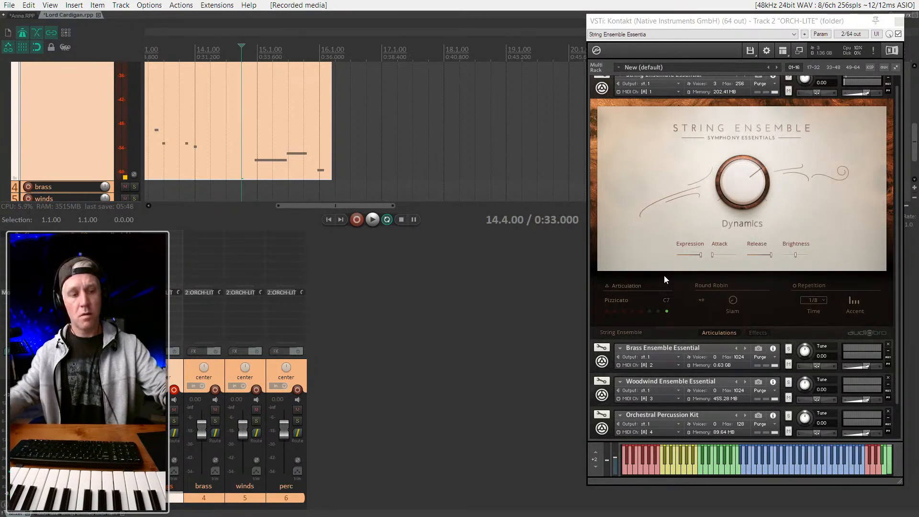
key("space")
key("space")
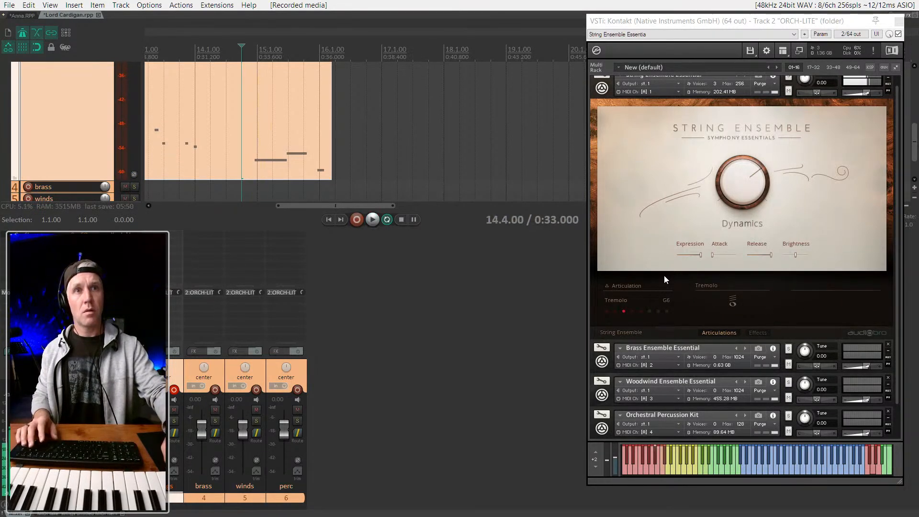
key("space")
key("space")
key("space")
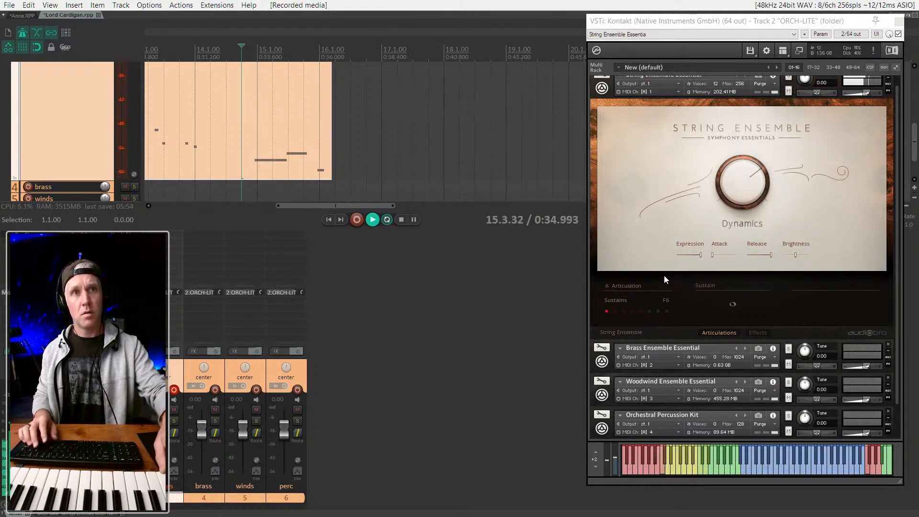
key("space")
key("space")
key("space")
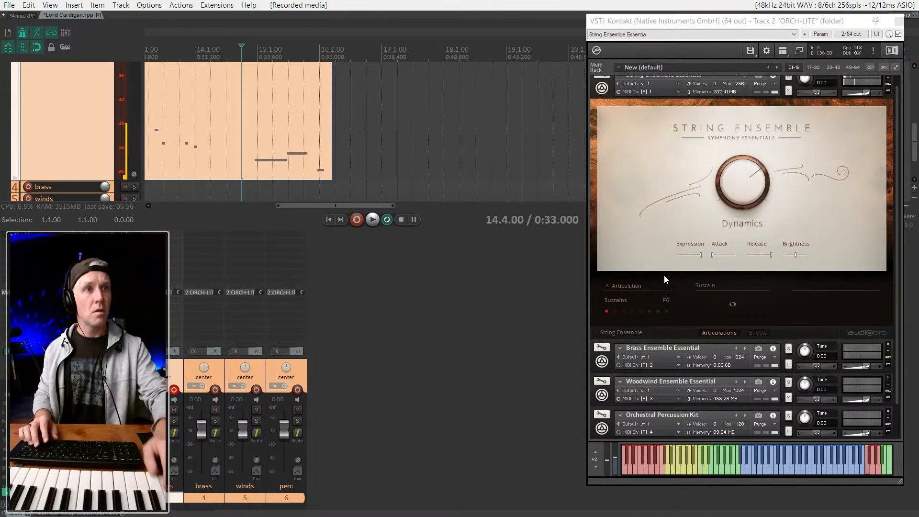
key("space")
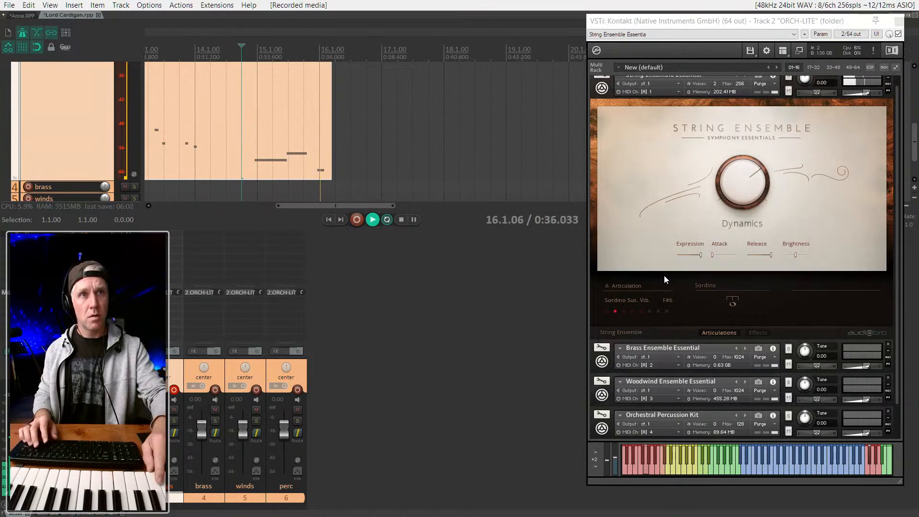
key("space")
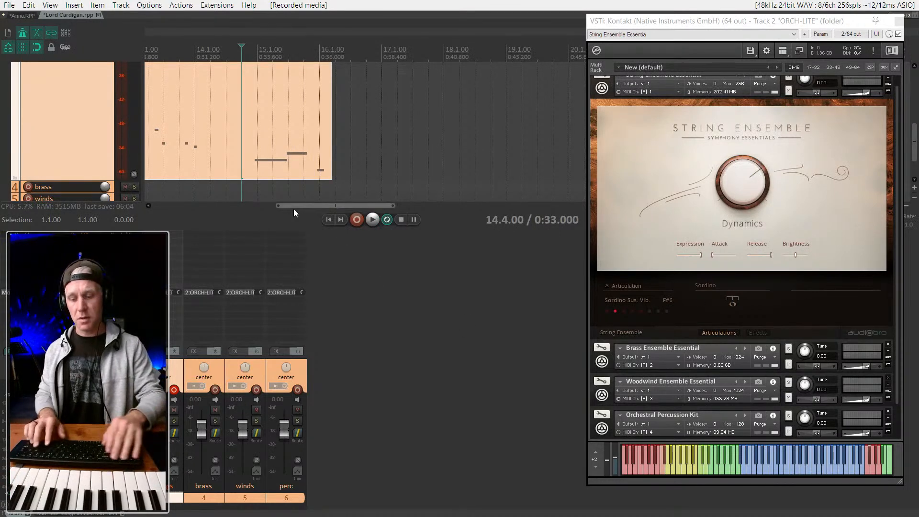
Step: Rehearse the phrase ending repeatedly from 14.3.00, trying out notes with the Sordino Sus. Vib. articulation
key("Left")
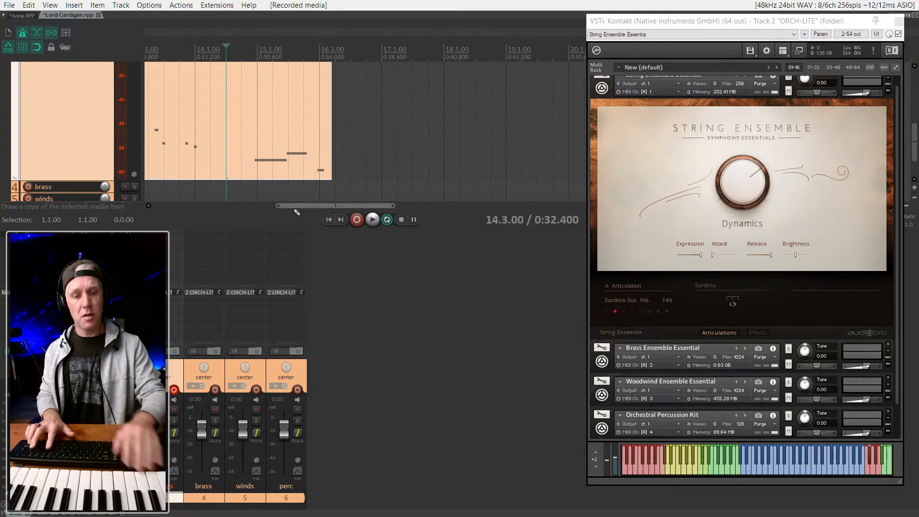
key("space")
key("space")
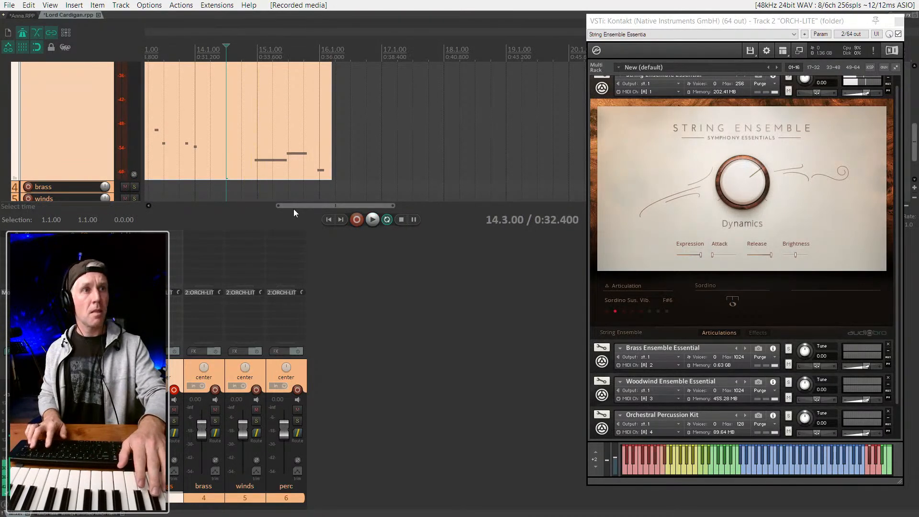
key("space")
key("space")
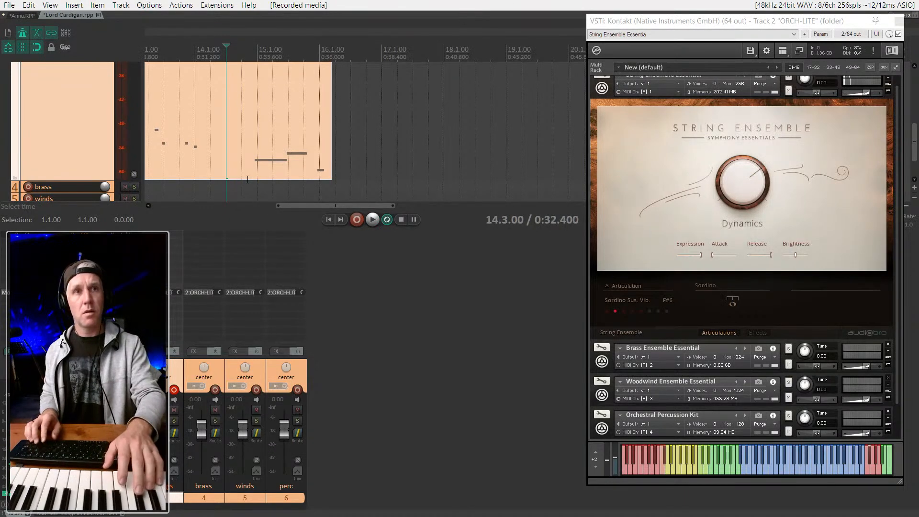
key("space")
key("space")
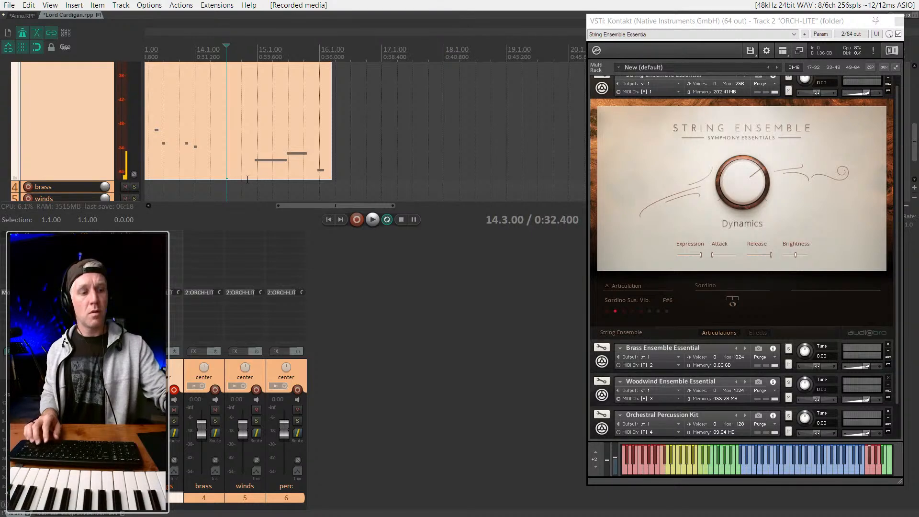
key("space")
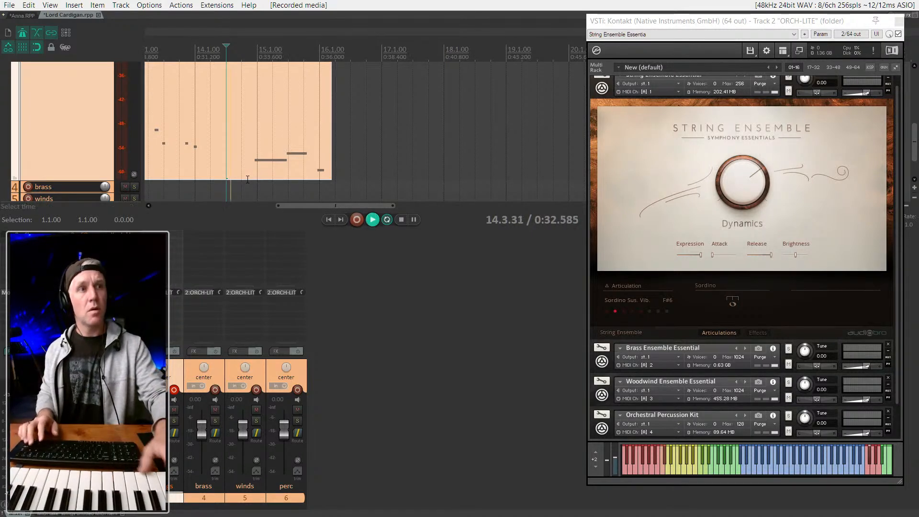
key("space")
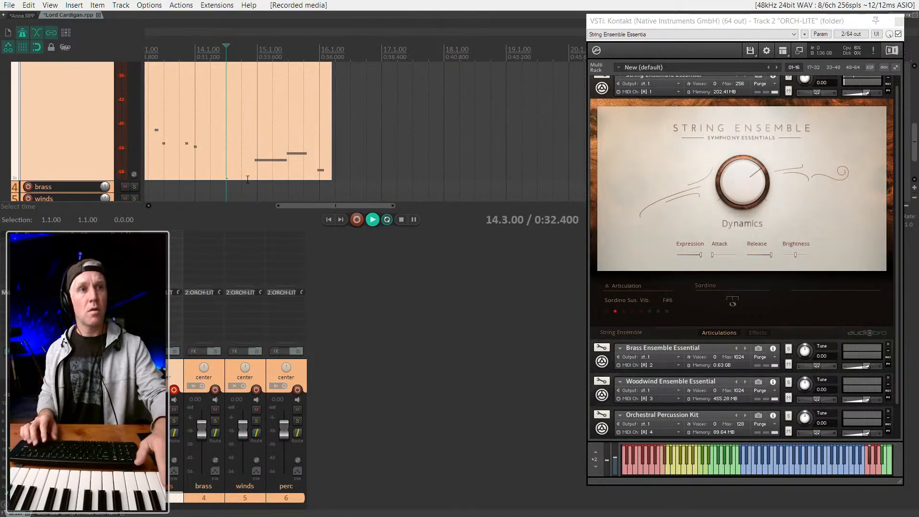
key("space")
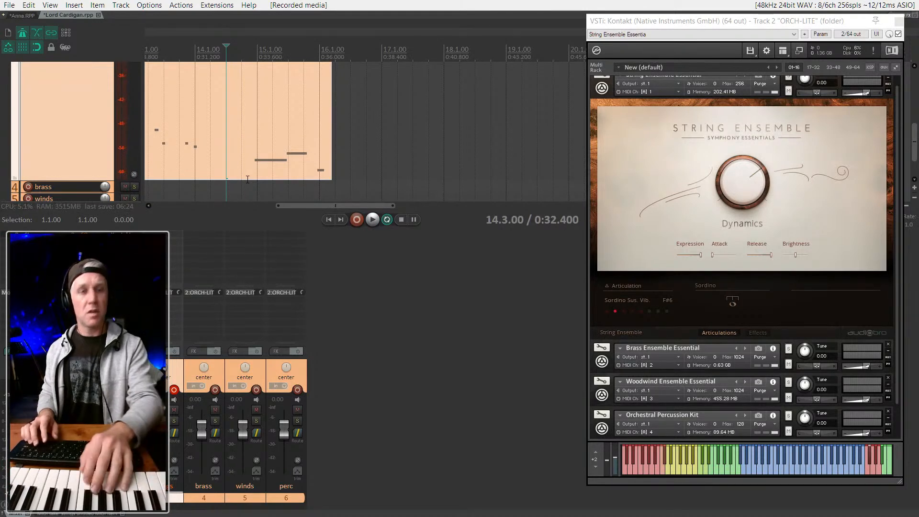
Step: Try to record new notes over the phrase ending in the strings item from 14.3.00
key("space")
key("space")
key("space")
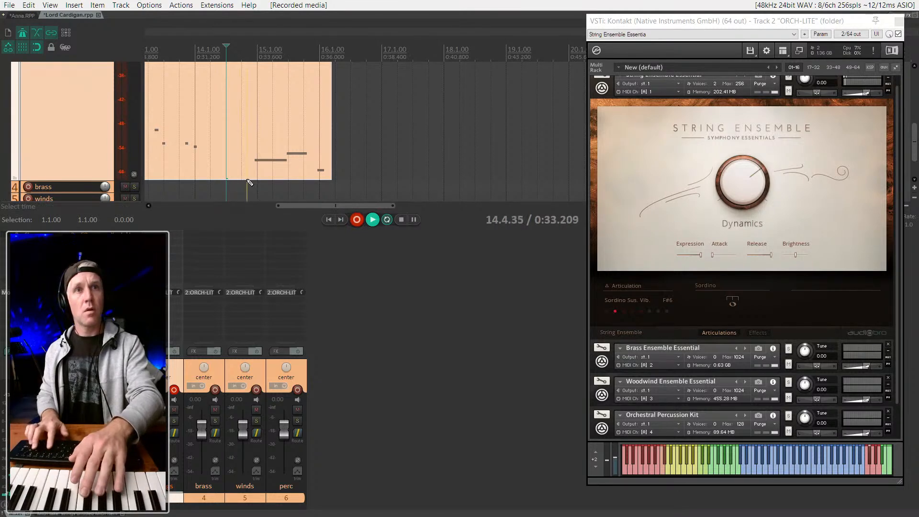
key("space")
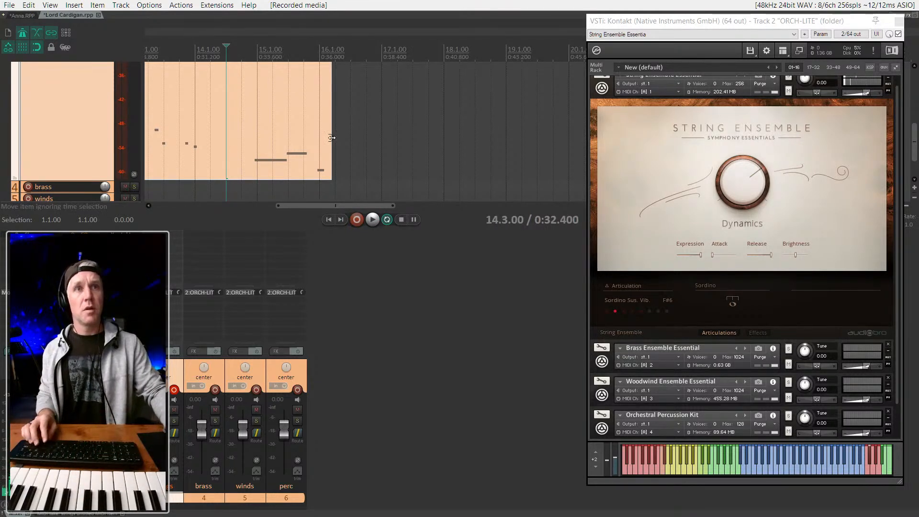
Step: Replay the strings item's answering phrase from about bar 11 and place the edit cursor near bar 15
scroll(297, 137, "down", 2)
left_click(219, 119)
key("space")
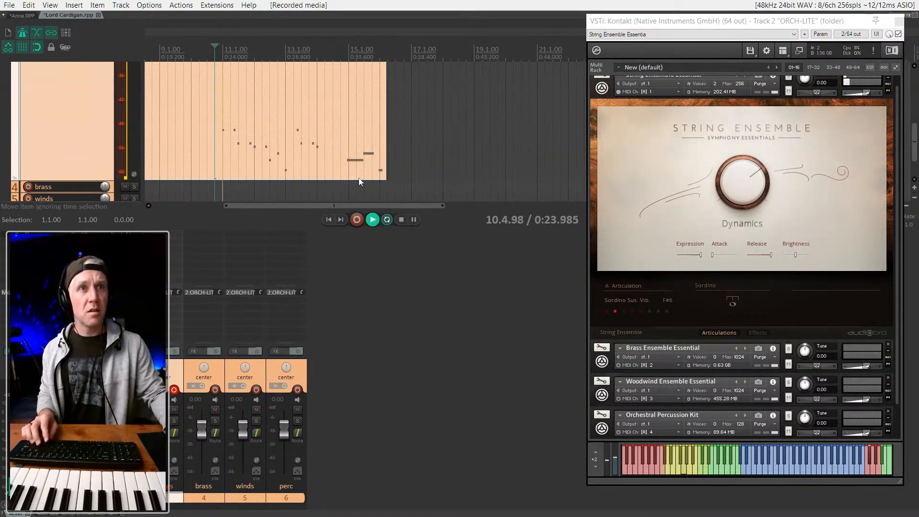
left_click(360, 139)
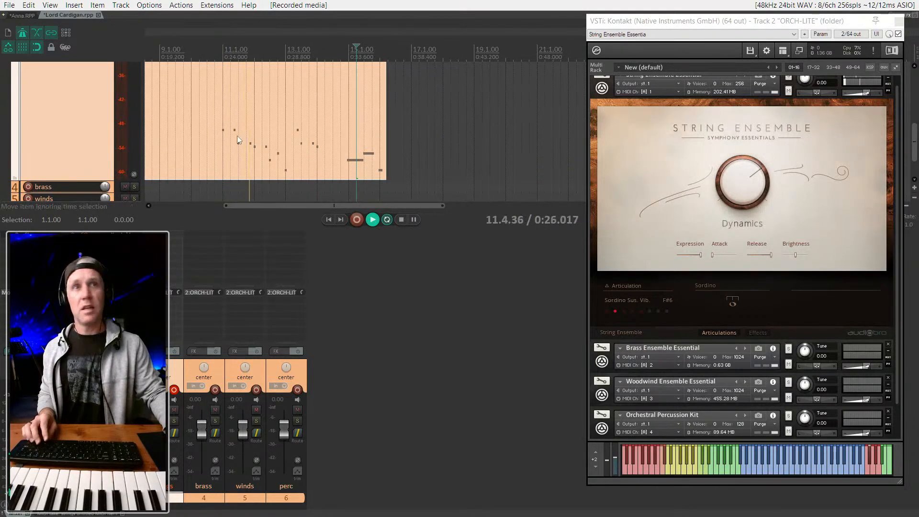
key("ctrl+m")
key("ctrl+m")
key("ctrl+m")
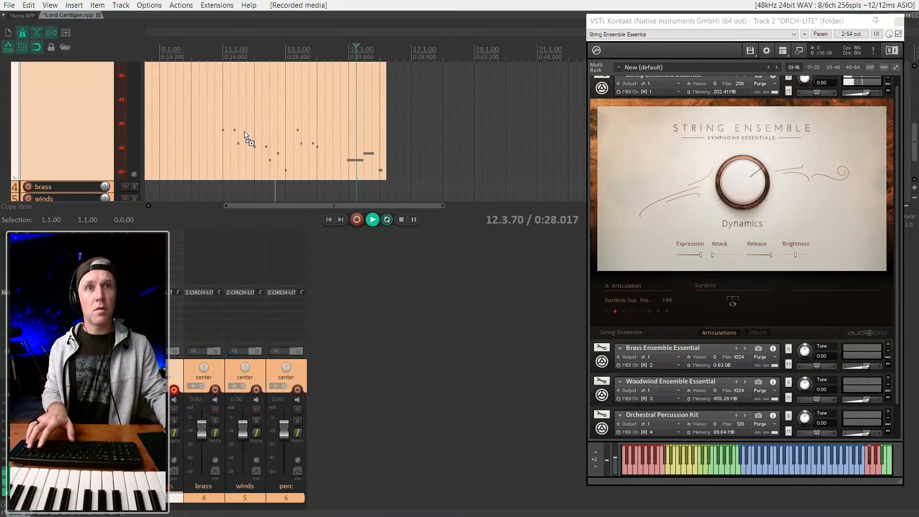
key("Escape")
double_click(269, 174)
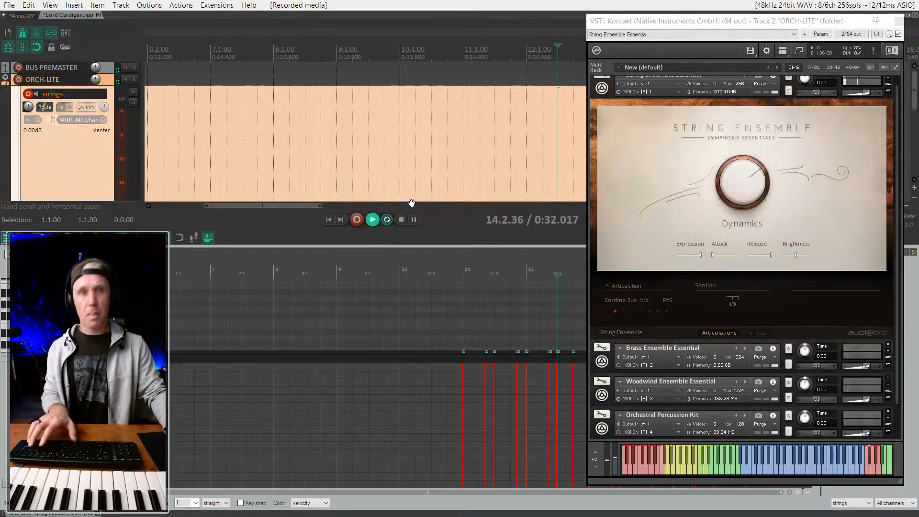
key("ctrl+m")
key("ctrl+m")
key("ctrl+m")
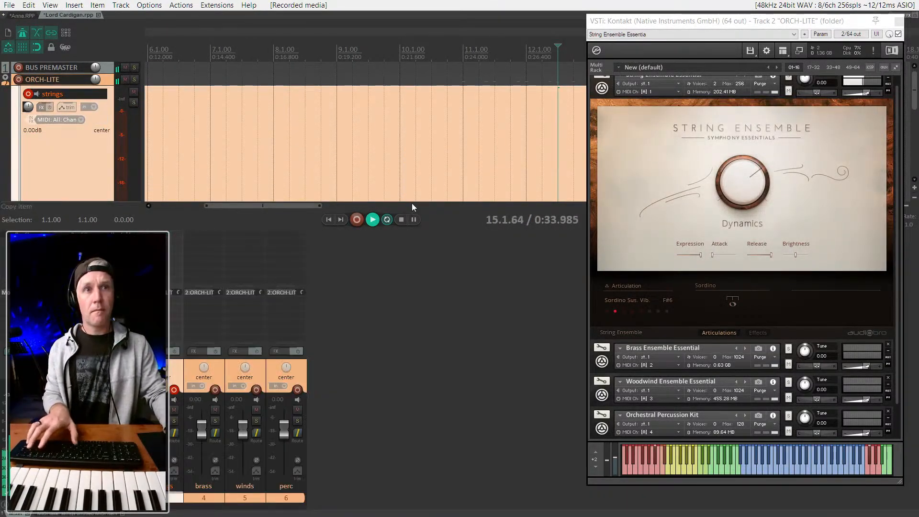
key("alt+shift+d")
scroll(391, 195, "right", 3)
left_click(365, 221)
scroll(427, 158, "up", 4)
key("space")
left_click(383, 137)
double_click(383, 139)
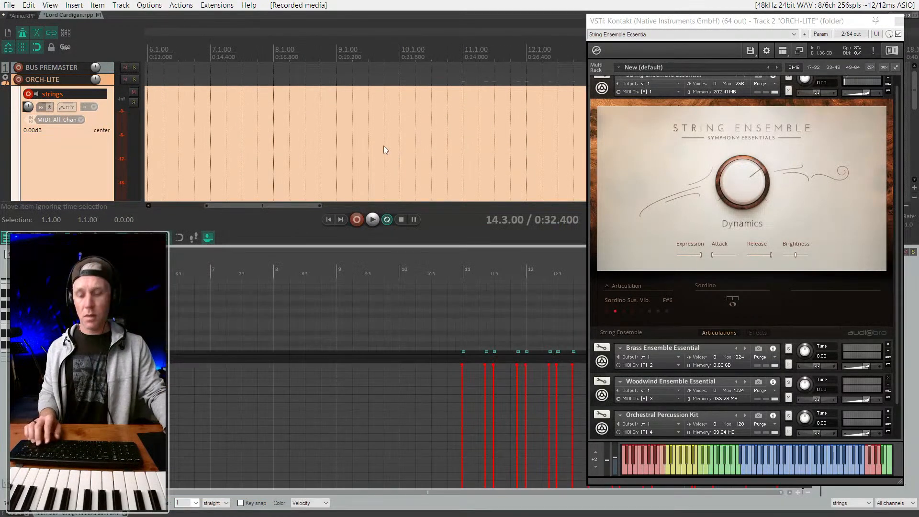
key("alt+shift+d")
Step: Open the strings item for inline MIDI editing and bring the notes of bars 13 to 16 into view
left_click(394, 145)
key("e")
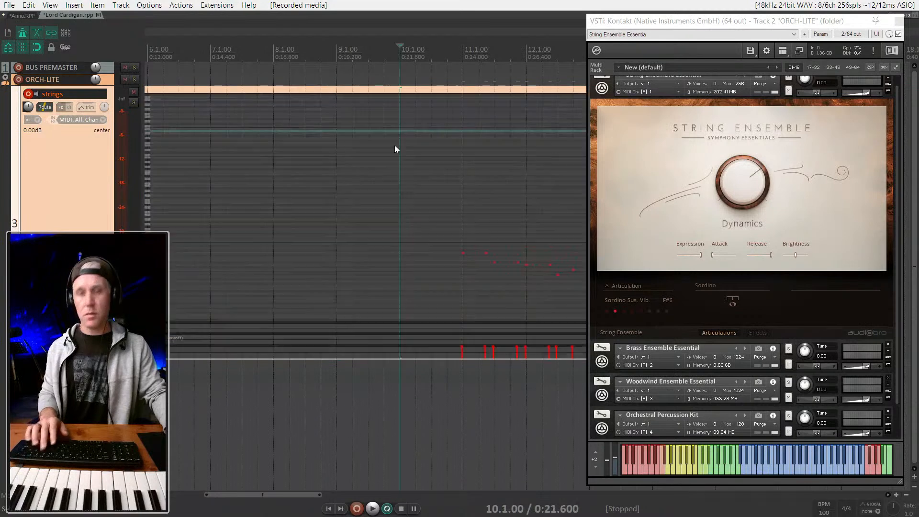
scroll(463, 133, "up", 2)
scroll(439, 148, "right", 5)
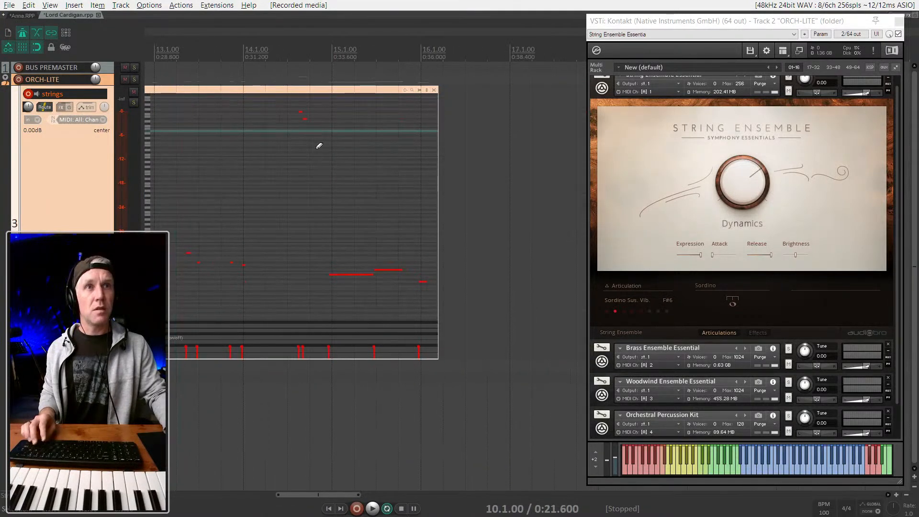
scroll(158, 148, "up", 6)
scroll(330, 129, "up", 1)
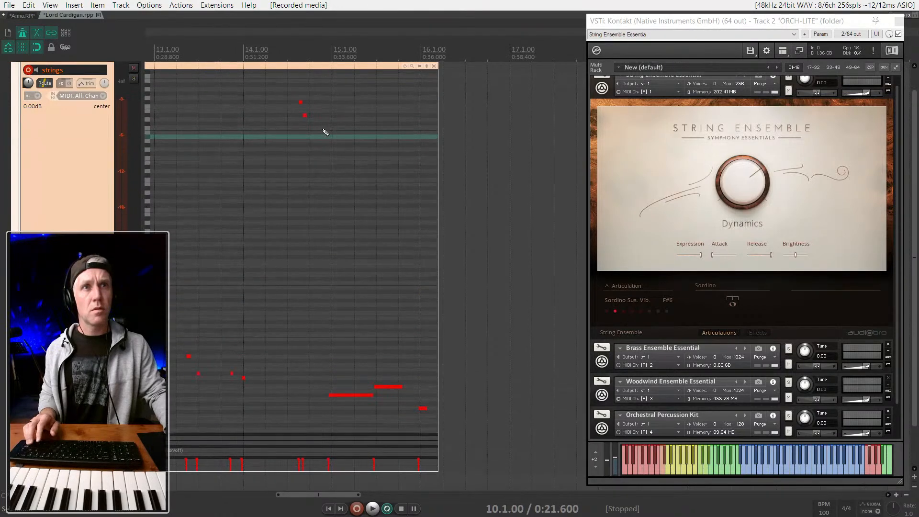
Step: Delete the lower of the two stray high notes in the second half of bar 14 and replay the ending from 14.3.00
left_click(304, 115)
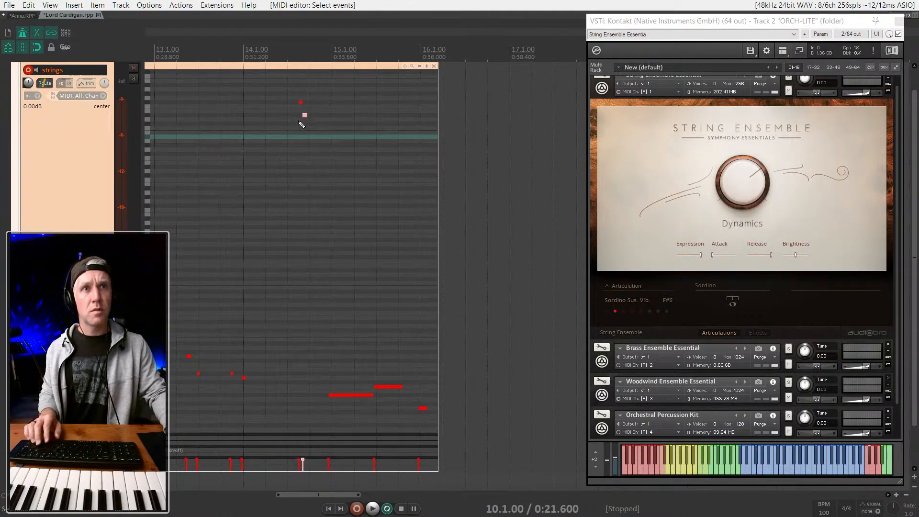
key("Delete")
left_click(280, 119)
key("space")
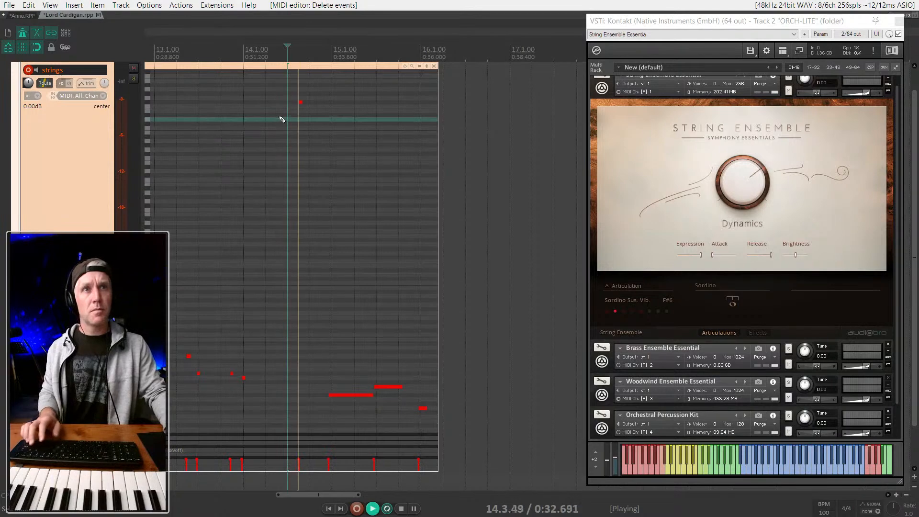
scroll(306, 159, "down", 1)
scroll(388, 383, "up", 2)
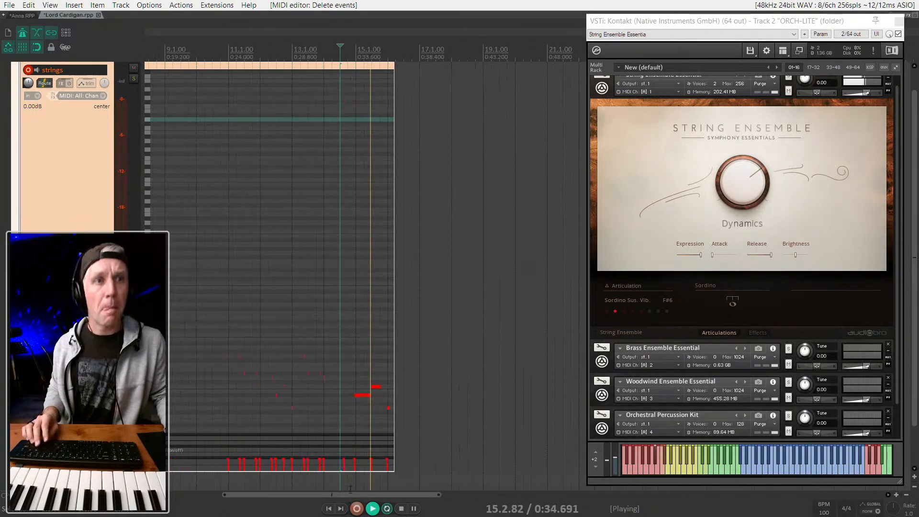
key("space")
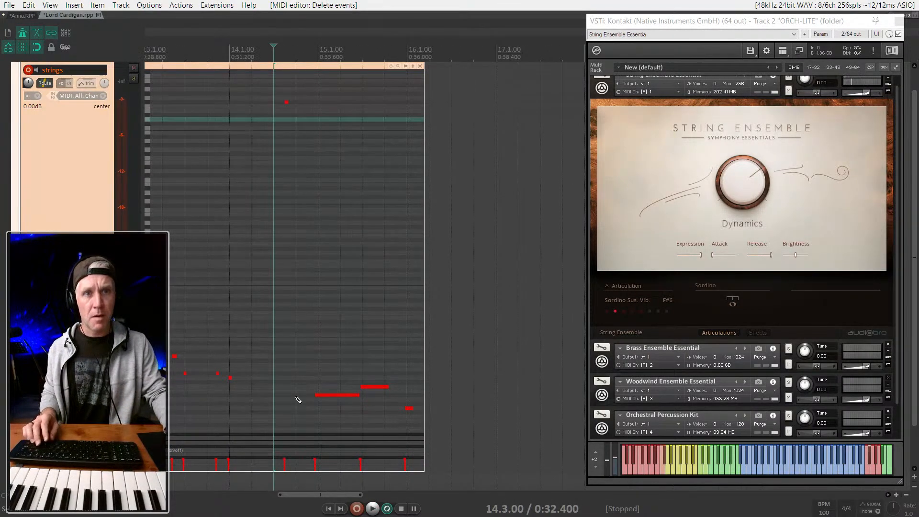
Step: Reduce the velocity of the two long notes in bar 15 and delete the short note at bar 16
left_click_drag(335, 394, 381, 390)
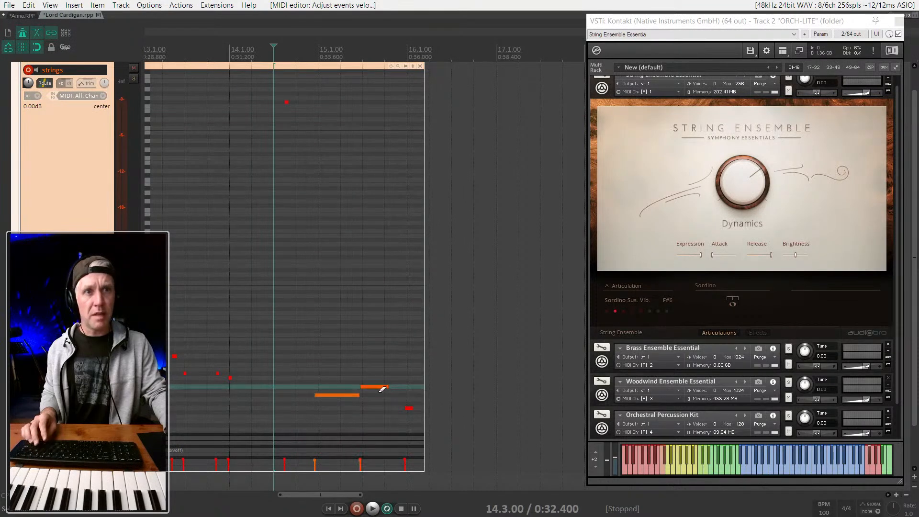
left_click(410, 407)
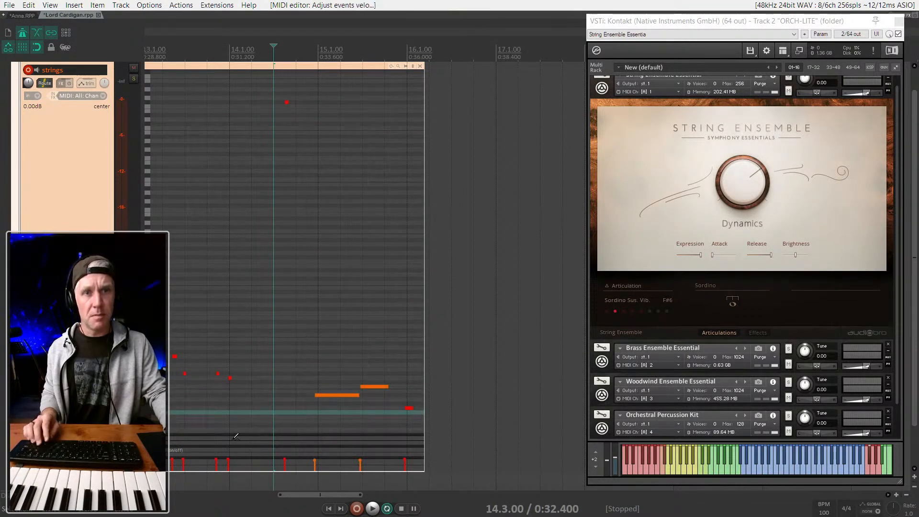
key("Delete")
Step: Trim the end of the strings item back to 16.1.00
left_click_drag(425, 343, 407, 343)
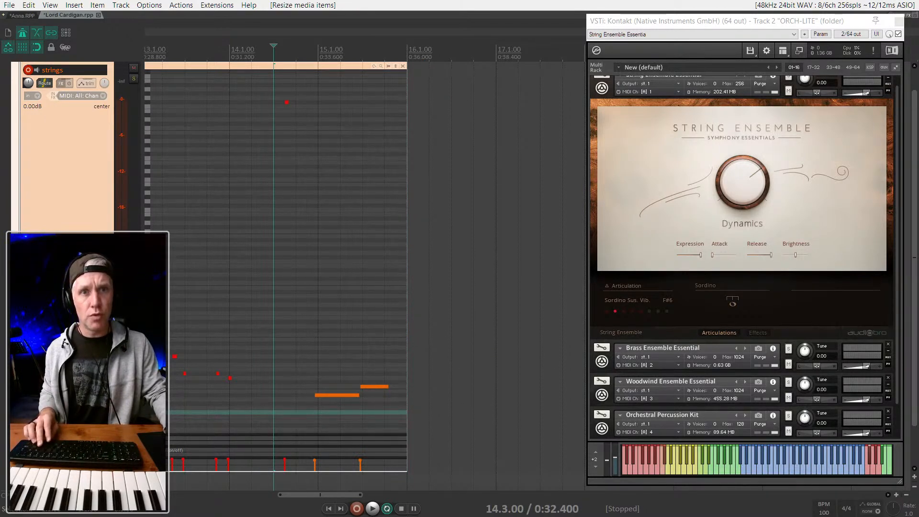
scroll(338, 268, "up", 2)
scroll(494, 335, "left", 4)
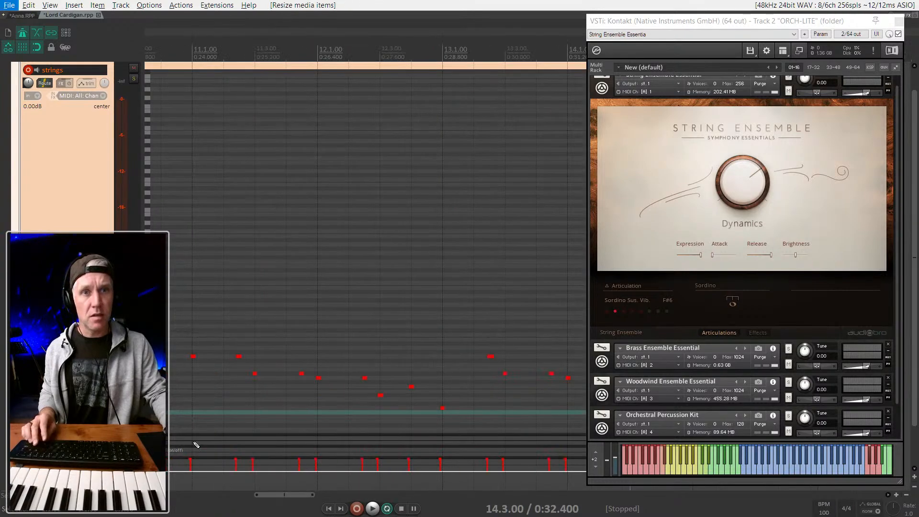
scroll(203, 398, "down", 2)
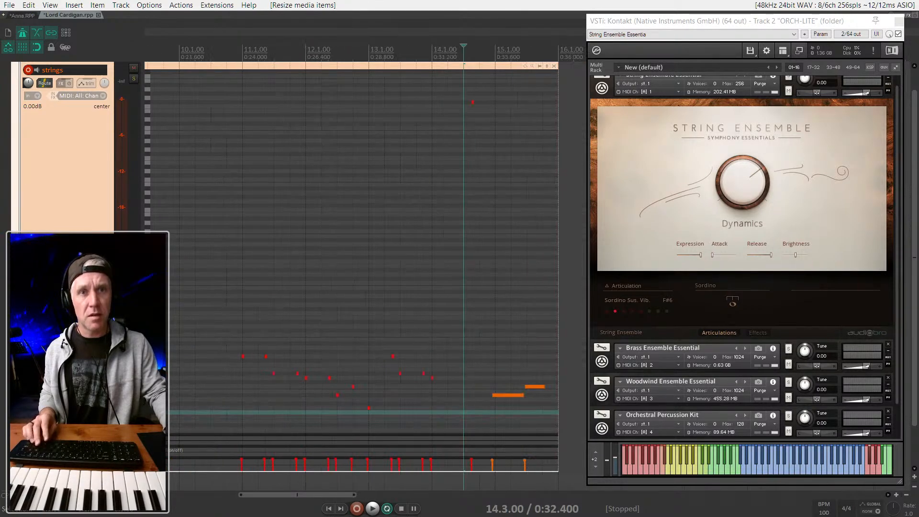
Step: Open the strings item in the full MIDI editor and reduce the height of the velocity lane
double_click(227, 68)
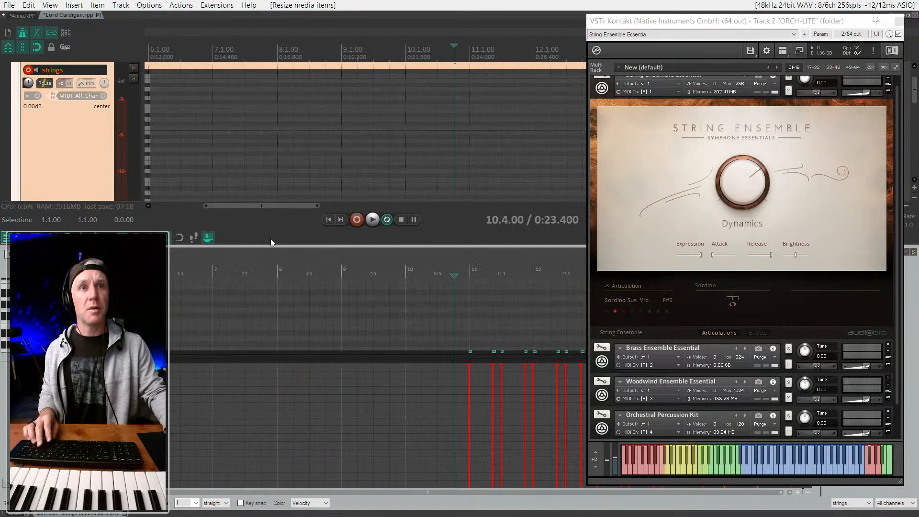
left_click_drag(71, 351, 71, 437)
left_click(70, 435)
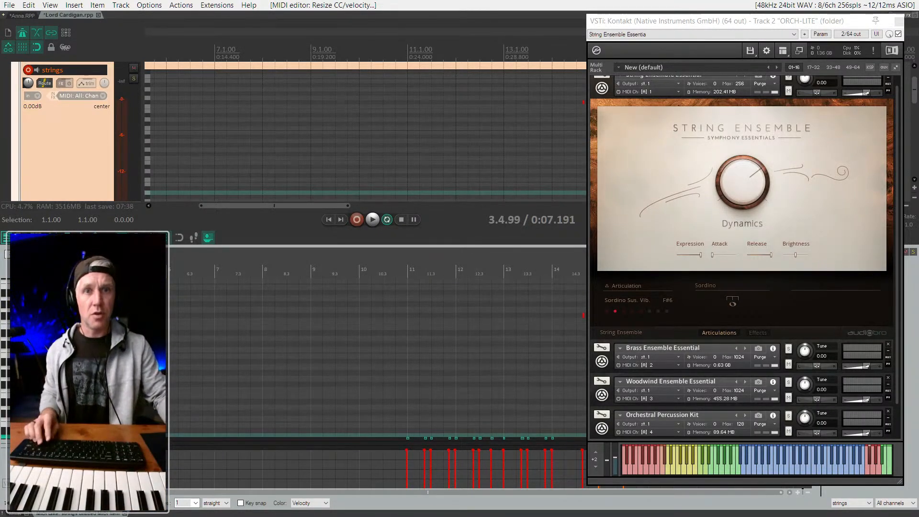
right_click(30, 462)
key("Escape")
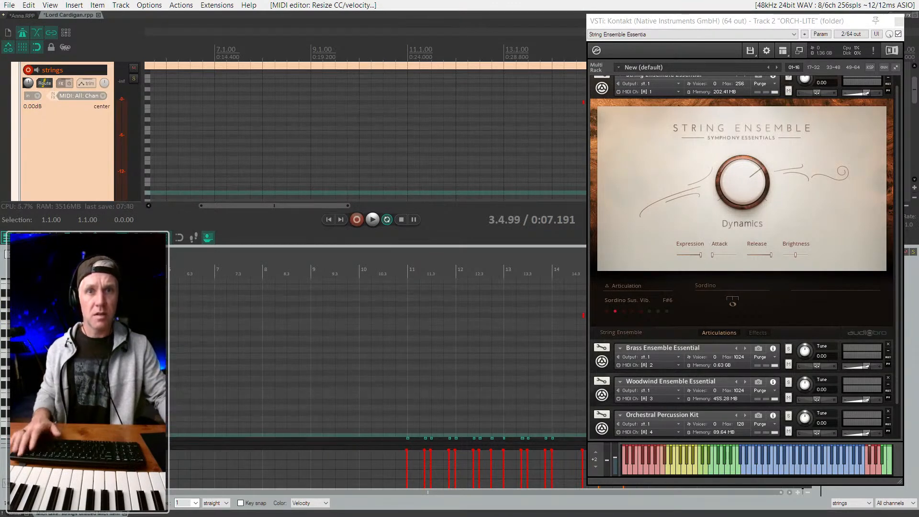
Step: Add controller lanes above the velocity lane and set the newest one to 01 Mod Wheel MSB
double_click(29, 440)
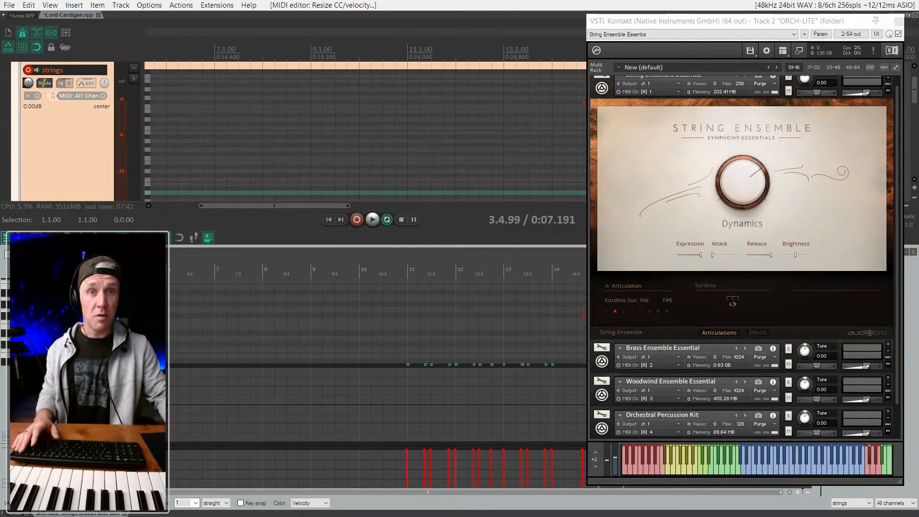
right_click(29, 405)
key("Escape")
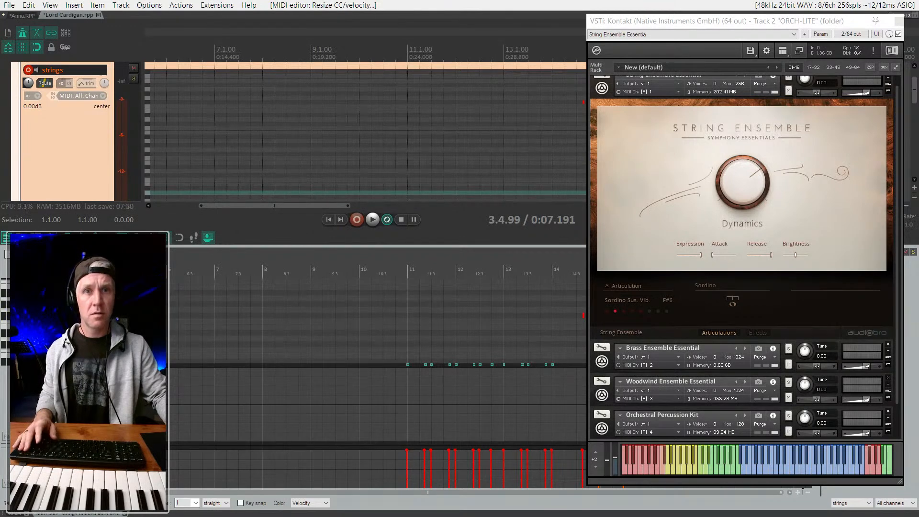
left_click(43, 437)
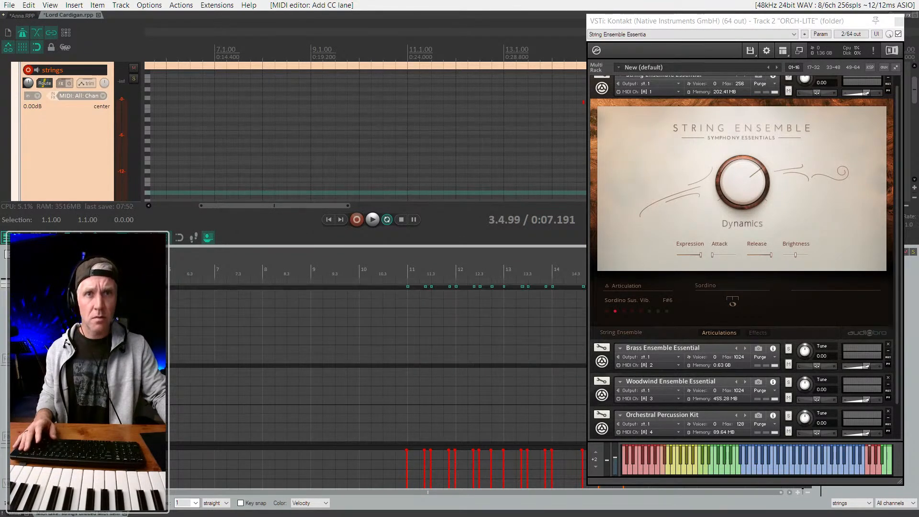
left_click(56, 358)
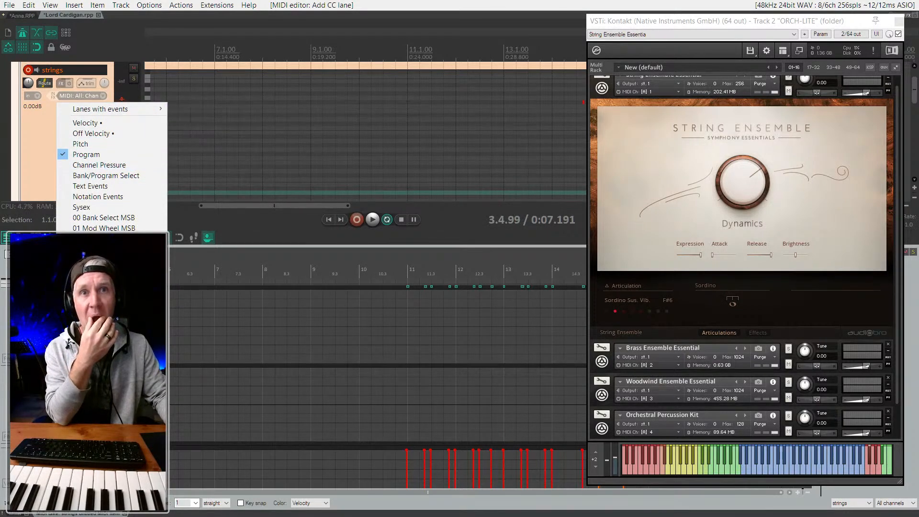
left_click(103, 228)
Step: Draw a constant Mod Wheel level in the strings item, starting from its beginning at bar 5
scroll(239, 354, "down", 5)
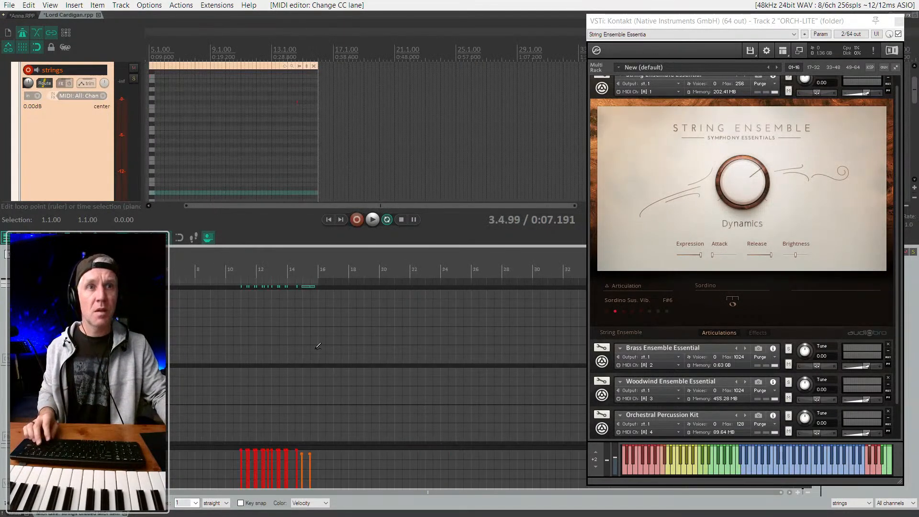
scroll(296, 335, "up", 3)
scroll(335, 177, "down", 8)
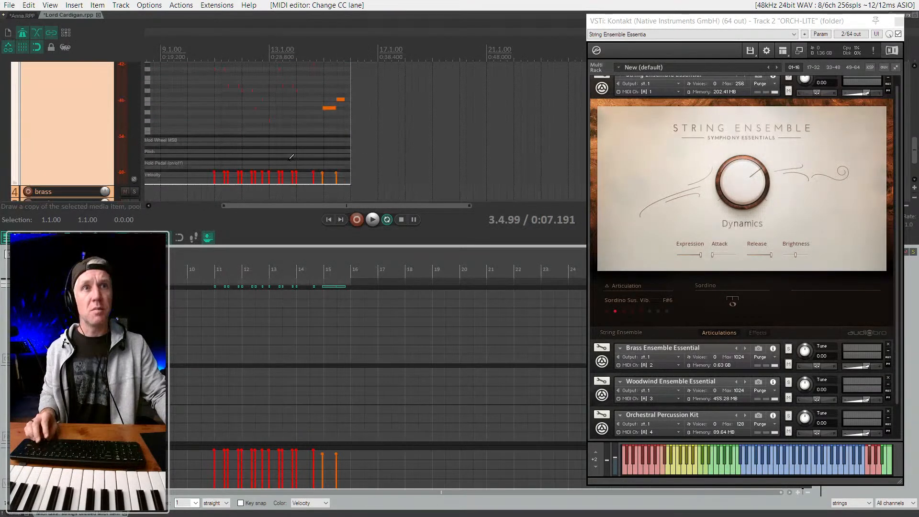
scroll(292, 157, "up", 5)
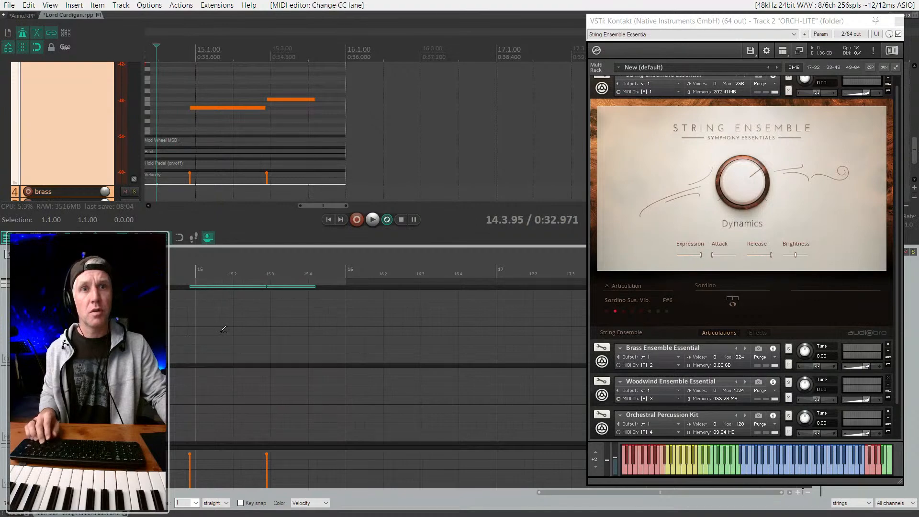
scroll(182, 342, "down", 6)
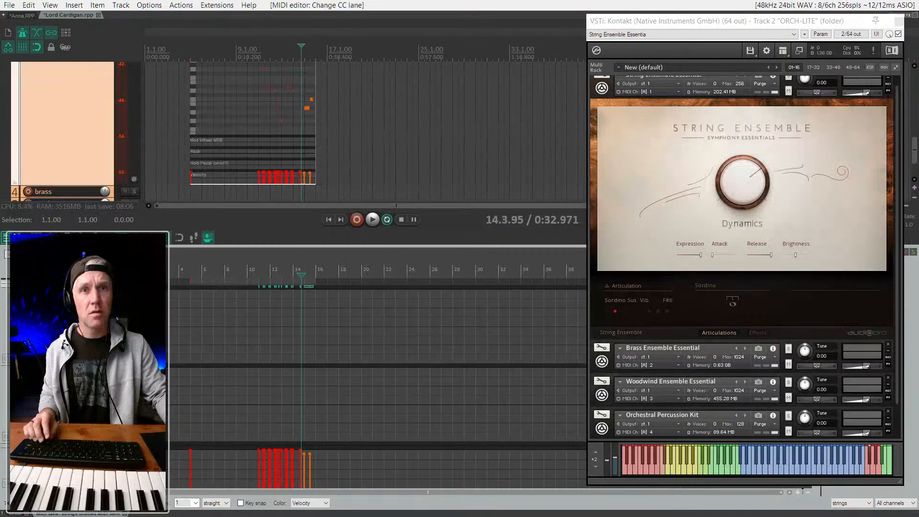
key("ctrl+z")
key("Home")
scroll(377, 356, "up", 5)
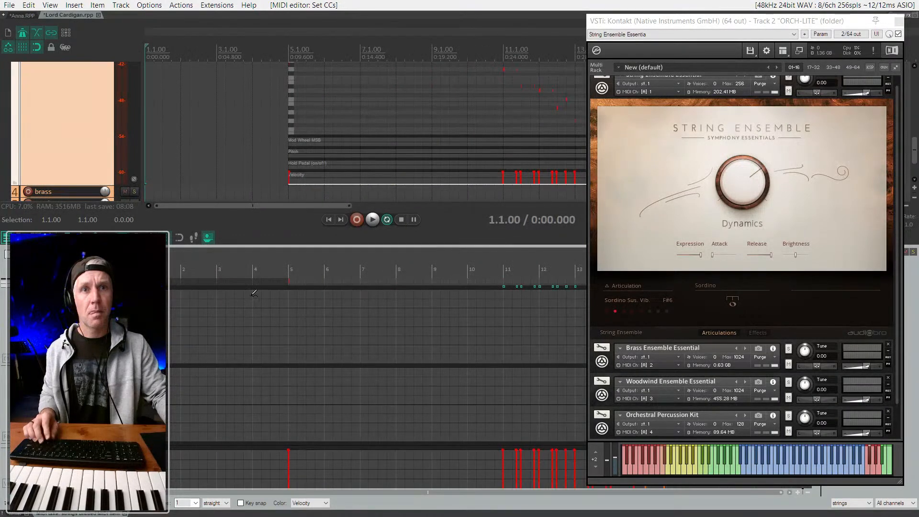
left_click_drag(168, 333, 375, 336)
scroll(383, 330, "down", 3)
scroll(302, 342, "up", 1)
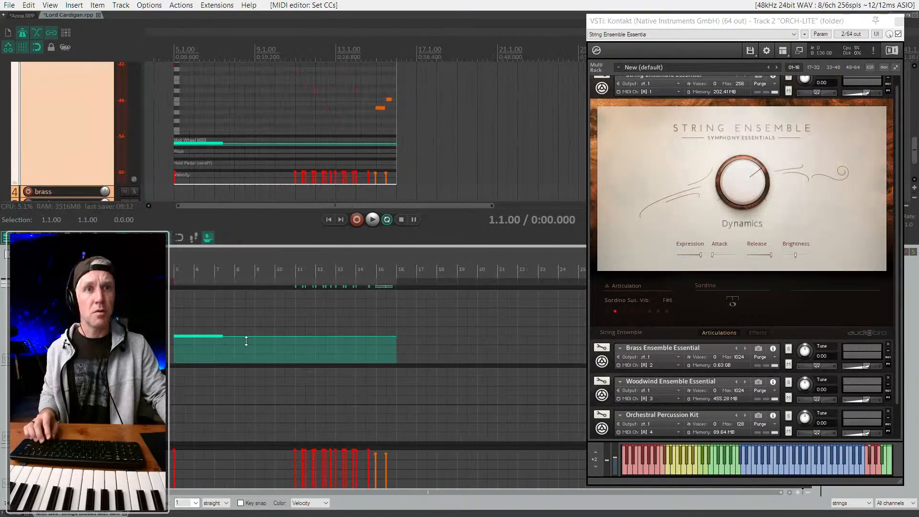
Step: Delete the surplus Mod Wheel points through about bar 7 and lower the remaining constant level
scroll(247, 337, "up", 2)
left_click_drag(208, 325, 143, 358)
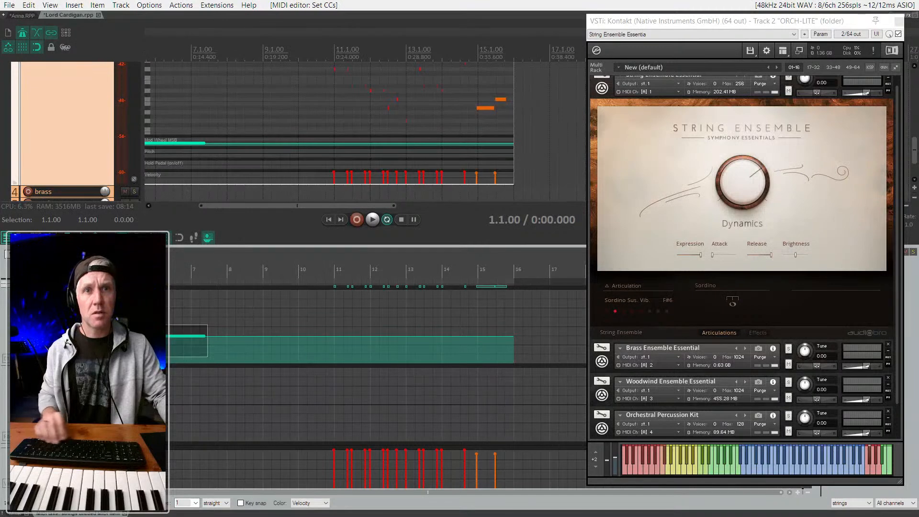
key("Delete")
scroll(465, 339, "up", 1)
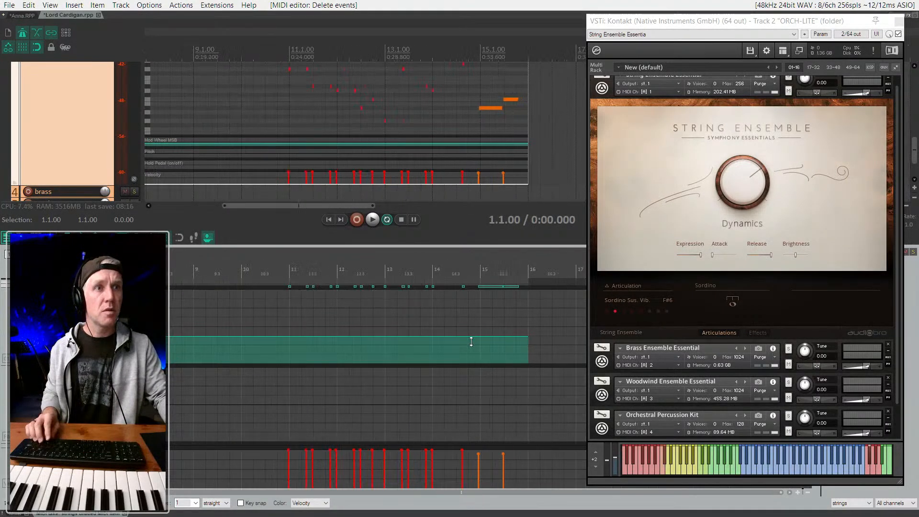
left_click_drag(456, 337, 456, 351)
Step: Draw a Mod Wheel rise through bar 15 under the two long notes and replay the phrase ending
key("space")
left_click(437, 317)
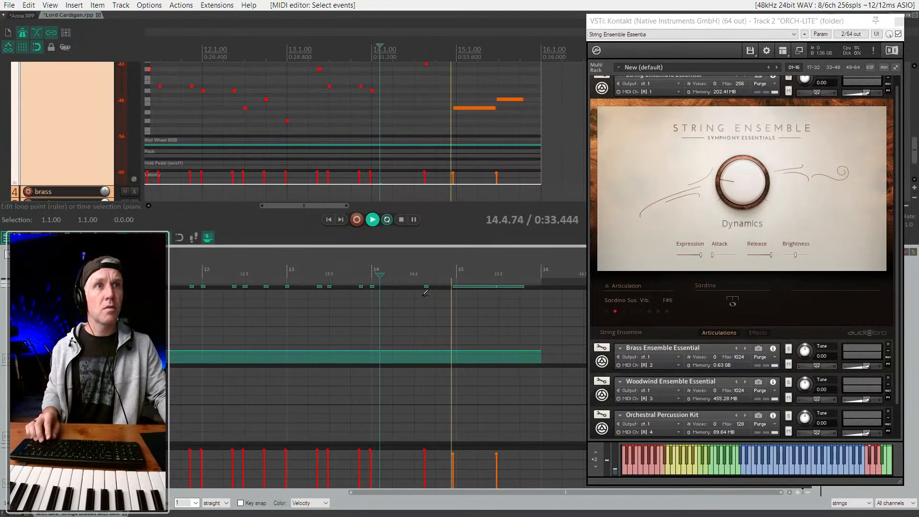
mouse_move(435, 349)
left_mouse_down()
mouse_move(437, 339)
mouse_move(496, 321)
left_mouse_up()
key("space")
key("space")
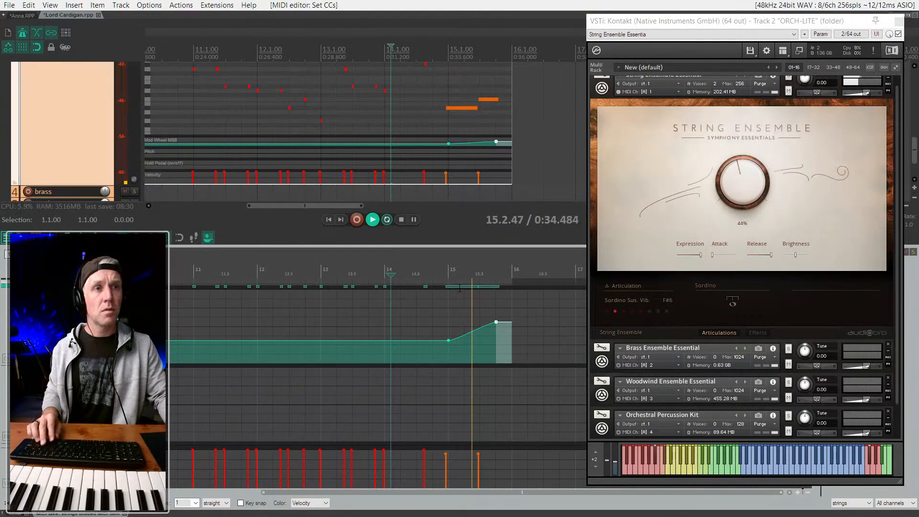
Step: Raise the end point of the Mod Wheel rise in bar 15 and stop playback
left_click_drag(496, 322, 504, 315)
key("space")
scroll(481, 313, "down", 4)
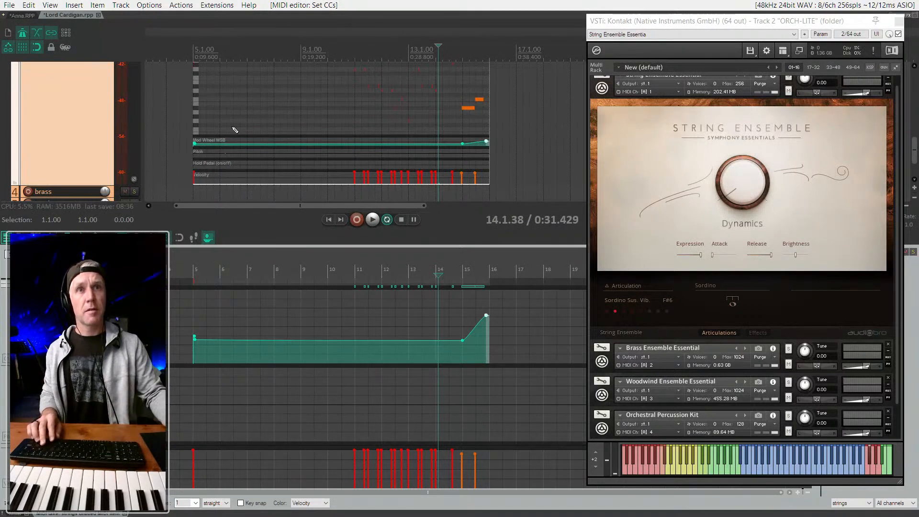
Step: Add a project marker at the beginning of bar 5 and save the project
left_click(201, 90)
key("Home")
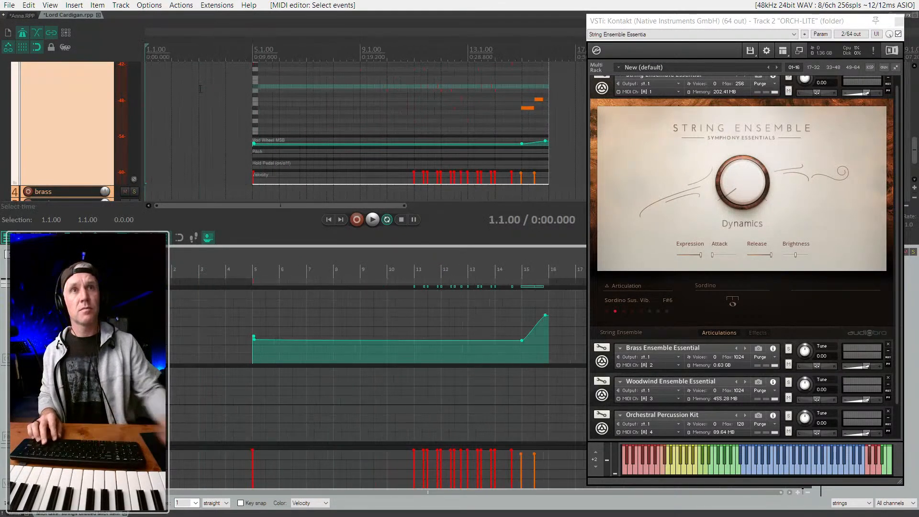
left_click(259, 54)
key("shift+Left")
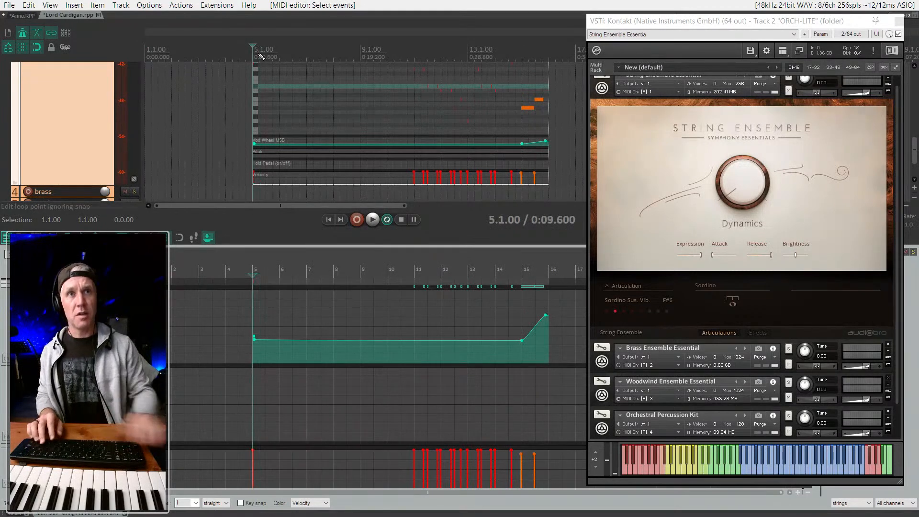
key("m")
key("ctrl+s")
Step: Play from the bar 5 marker and examine the empty stretch of the strings item before the melody
key("space")
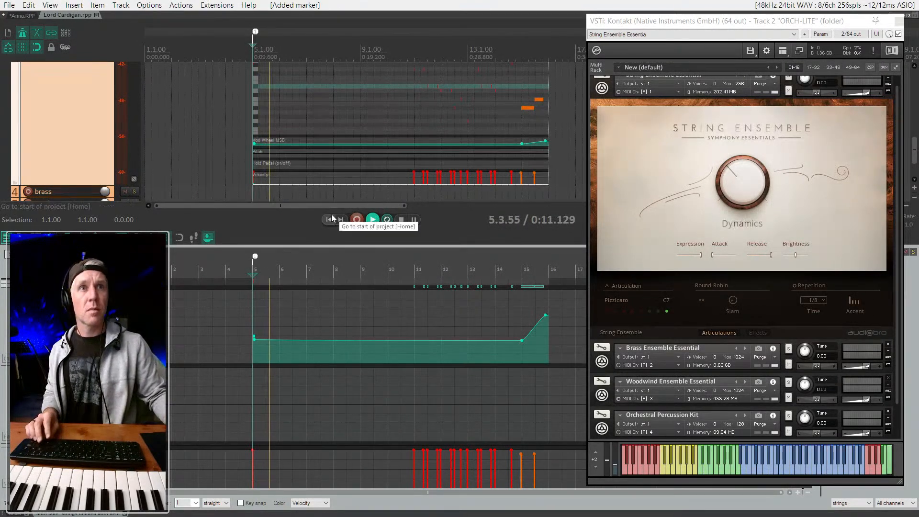
scroll(331, 219, "up", 2)
scroll(297, 153, "up", 5)
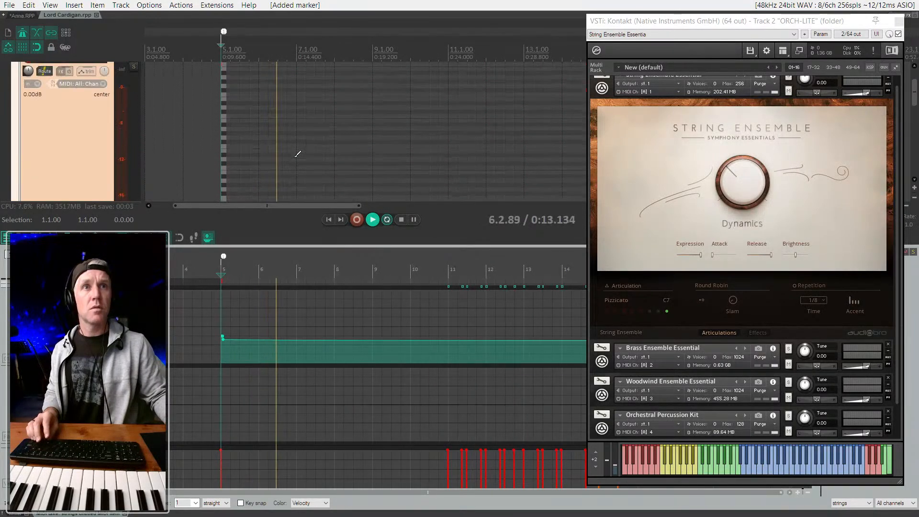
scroll(298, 153, "down", 3)
scroll(300, 155, "down", 3)
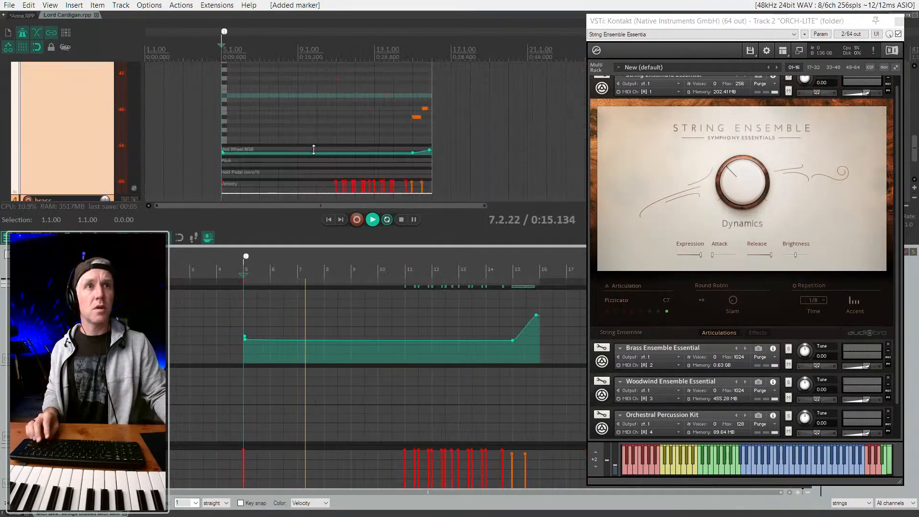
scroll(234, 136, "up", 1)
mouse_move(188, 108)
left_mouse_down()
mouse_move(212, 106)
mouse_move(187, 108)
left_mouse_up()
scroll(277, 137, "up", 1)
key("space")
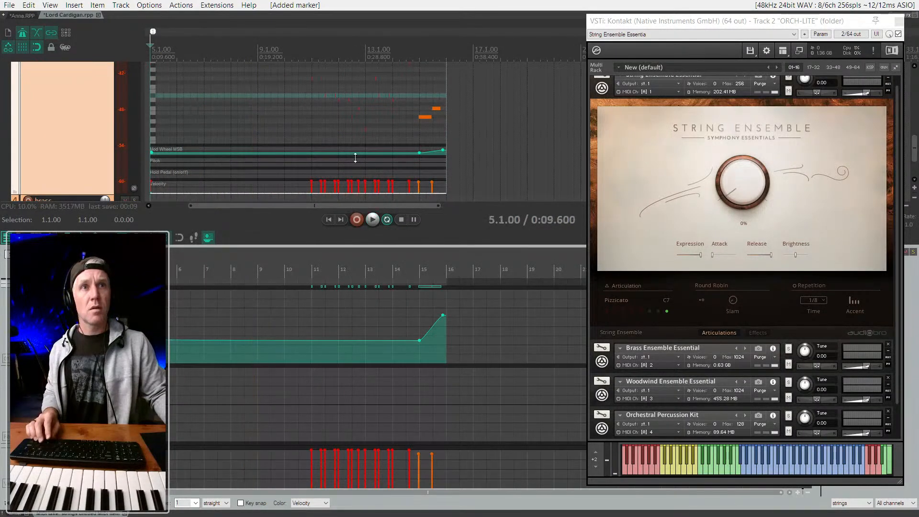
Step: Remove the empty middle section of the strings item, keeping its first bar and moving the melody section against it at bar 6
left_click(308, 145)
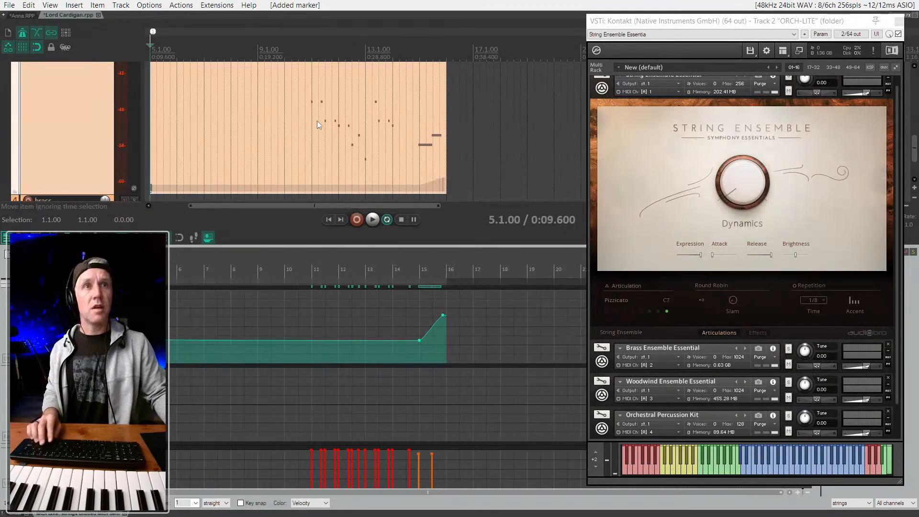
left_click_drag(313, 126, 180, 140)
key("Delete")
left_click_drag(336, 152, 194, 149)
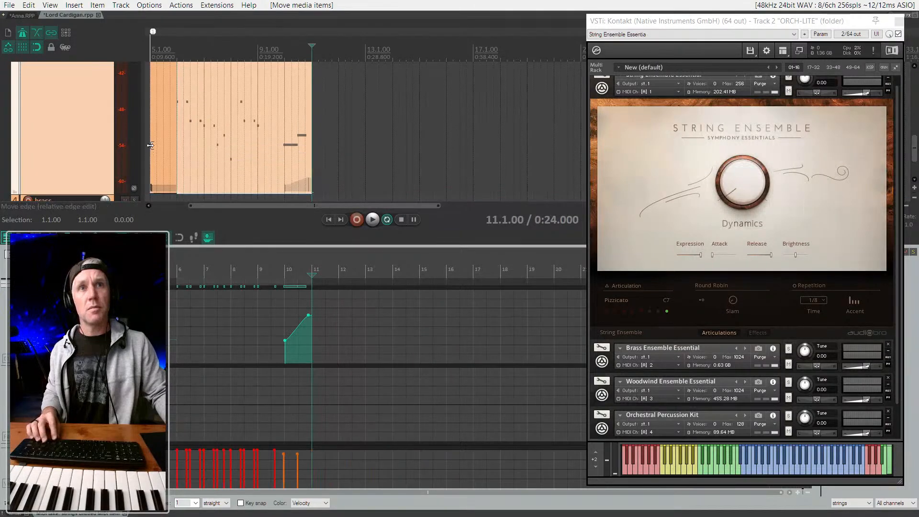
Step: Move both strings items one bar earlier so the melody starts at the bar 5 marker
left_click(153, 148)
scroll(223, 158, "left", 3)
left_click(343, 127, "shift")
left_click_drag(342, 124, 314, 110)
Step: Check the moved melody by playing it from bar 5 and save the project
left_click(219, 128)
key("space")
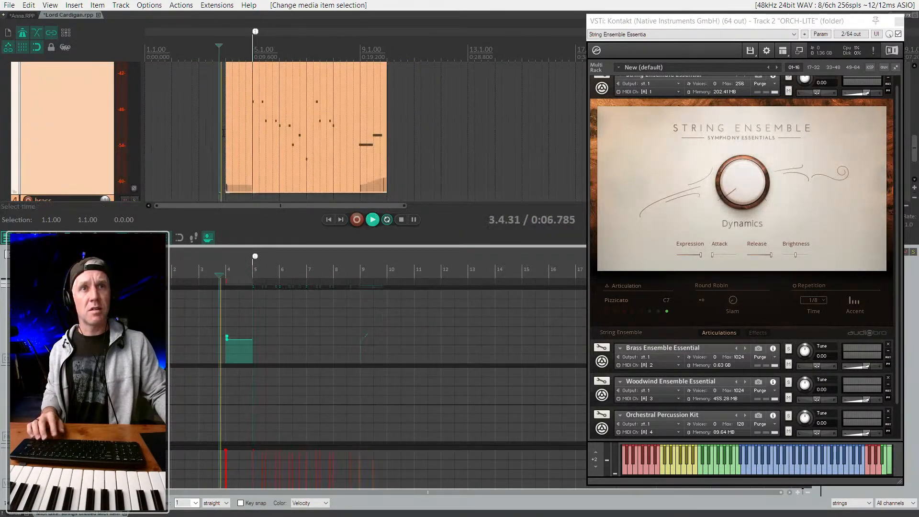
scroll(284, 133, "up", 3)
left_click(282, 102)
key("ctrl+s")
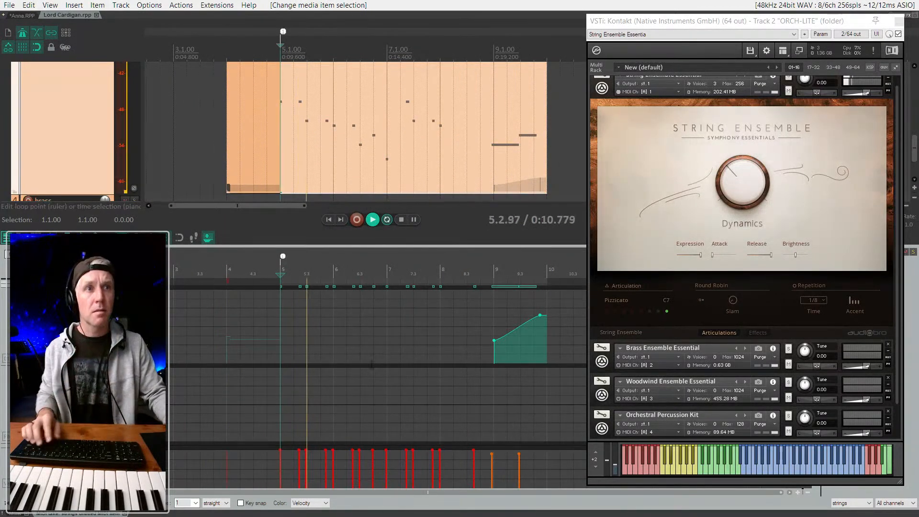
key("space")
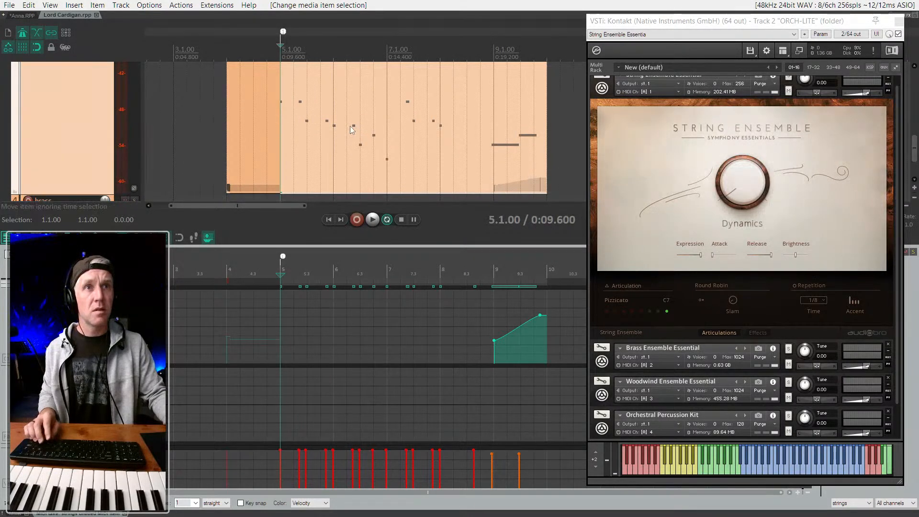
Step: Glue the two strings items into one and play it from the bar 5 marker
left_click_drag(350, 126, 249, 143)
key("ctrl+g")
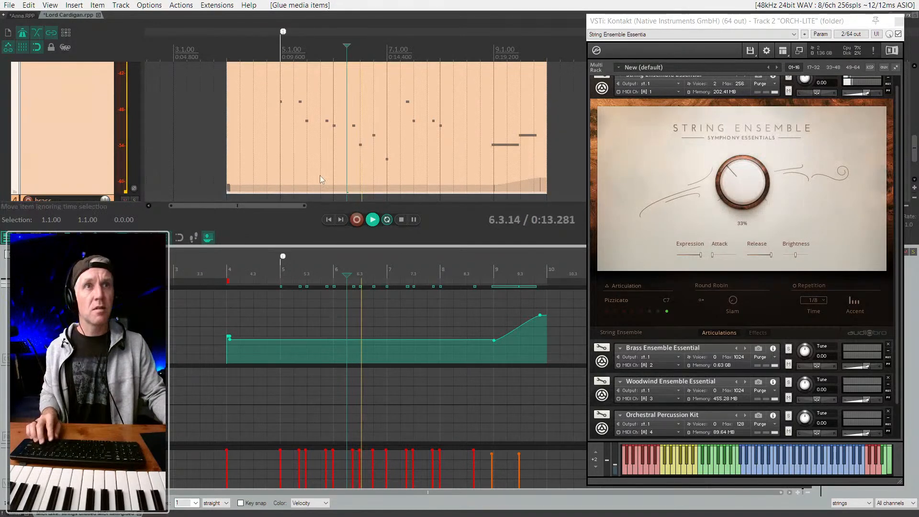
key("space")
key("1")
key("space")
key("space")
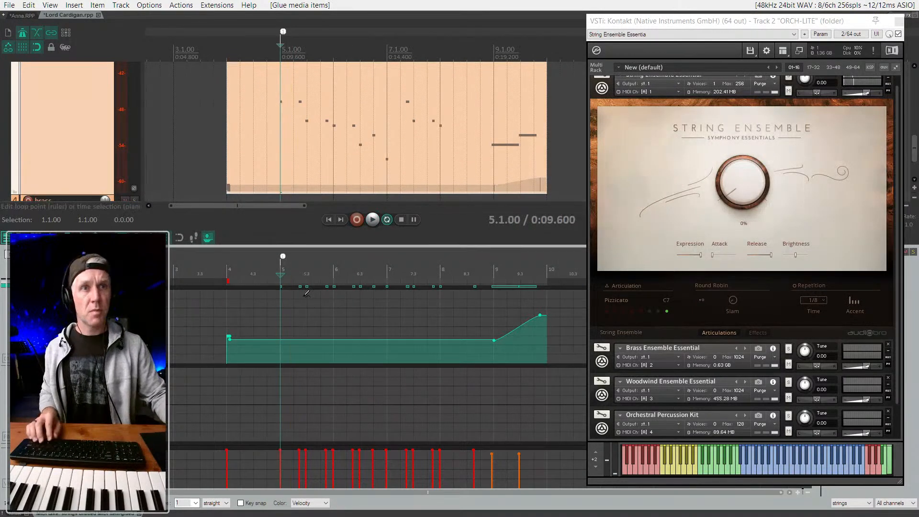
Step: Raise the constant Mod Wheel level before the long notes to about 64% while auditioning the melody
scroll(303, 297, "up", 1)
left_click_drag(297, 339, 297, 325)
key("space")
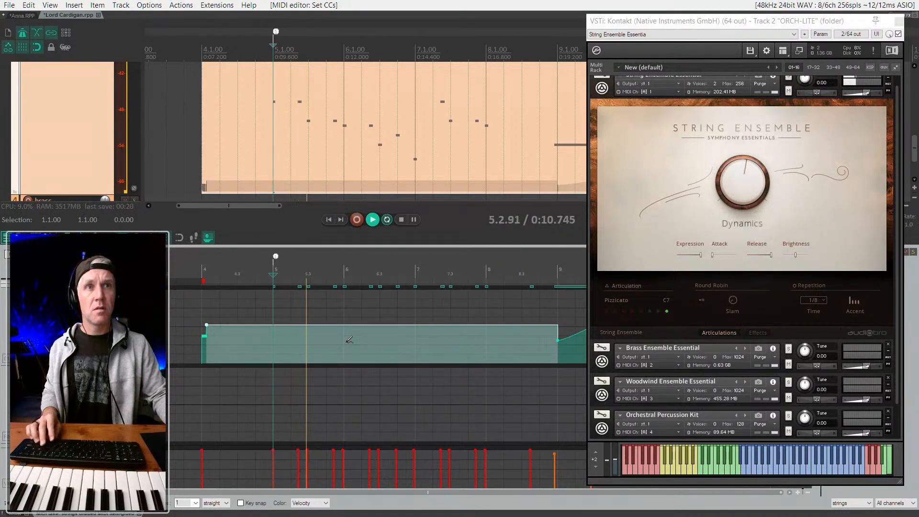
left_click_drag(308, 325, 309, 316)
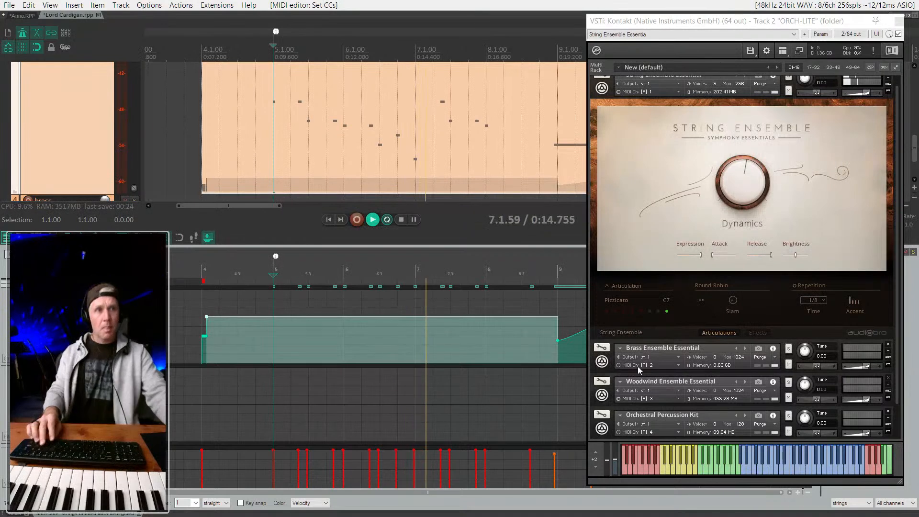
key("space")
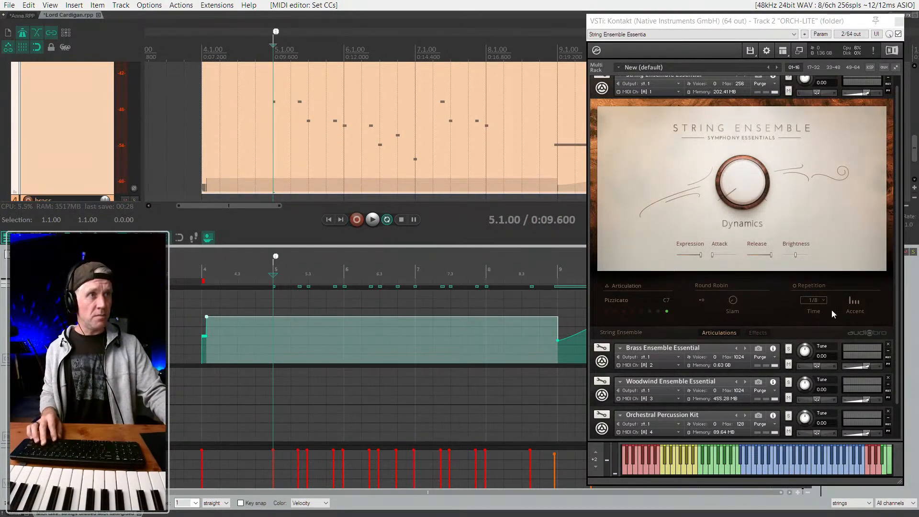
Step: Show the String Ensemble's effects settings, then increase its Brightness and reduce its Expression to about half during playback
left_click(759, 332)
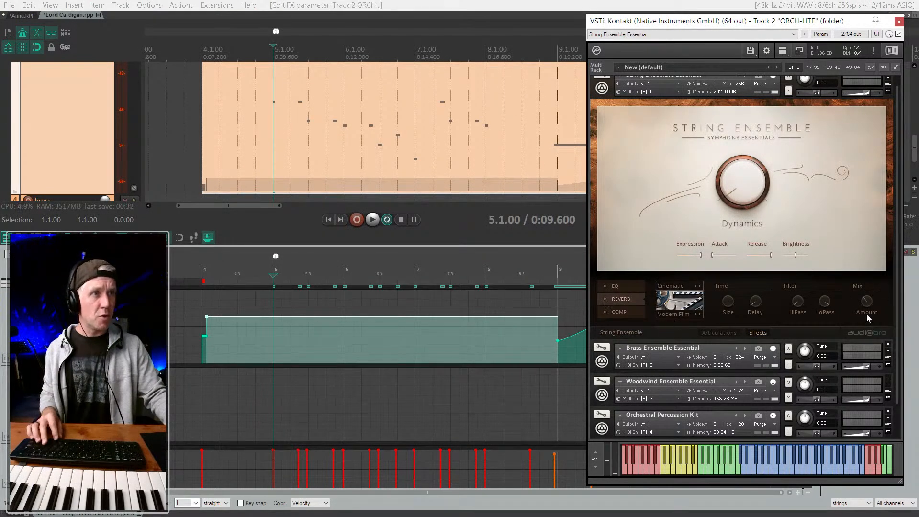
key("space")
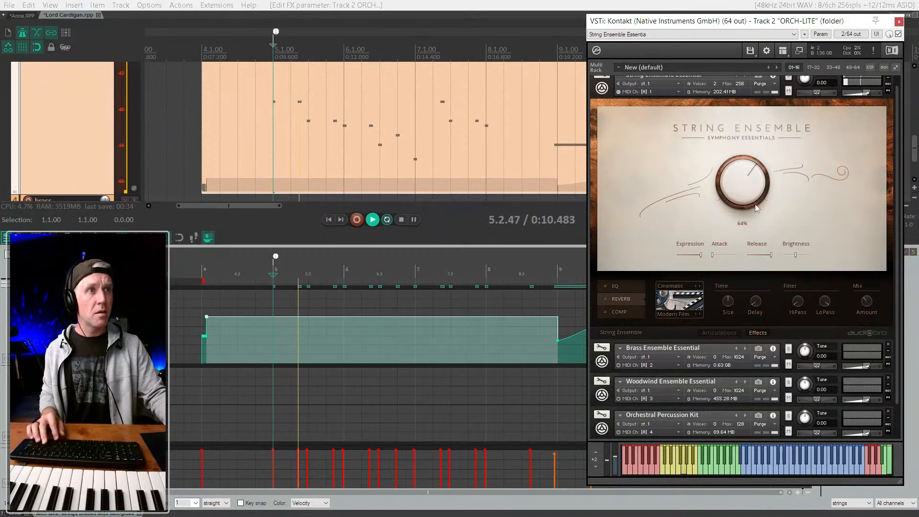
left_click_drag(825, 255, 818, 251)
key("space")
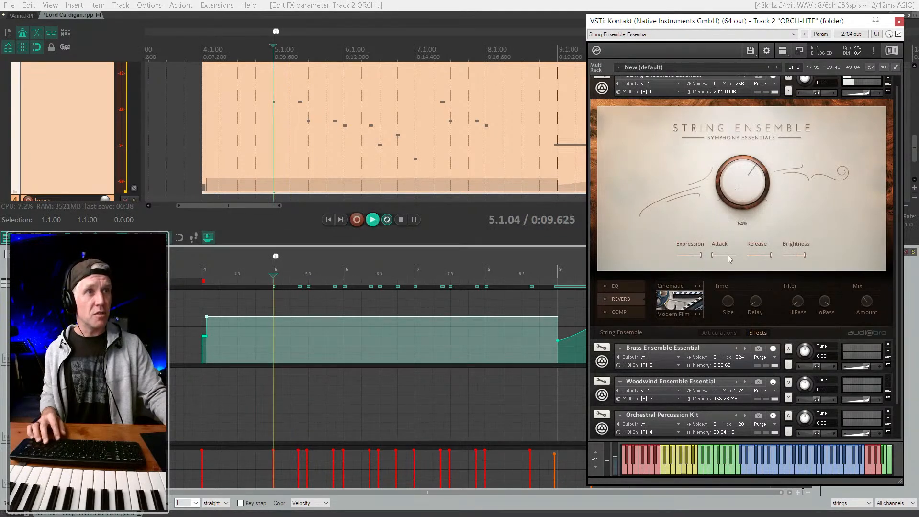
mouse_move(805, 256)
left_mouse_down()
mouse_move(827, 255)
mouse_move(805, 262)
left_mouse_up()
left_click_drag(701, 260, 675, 249)
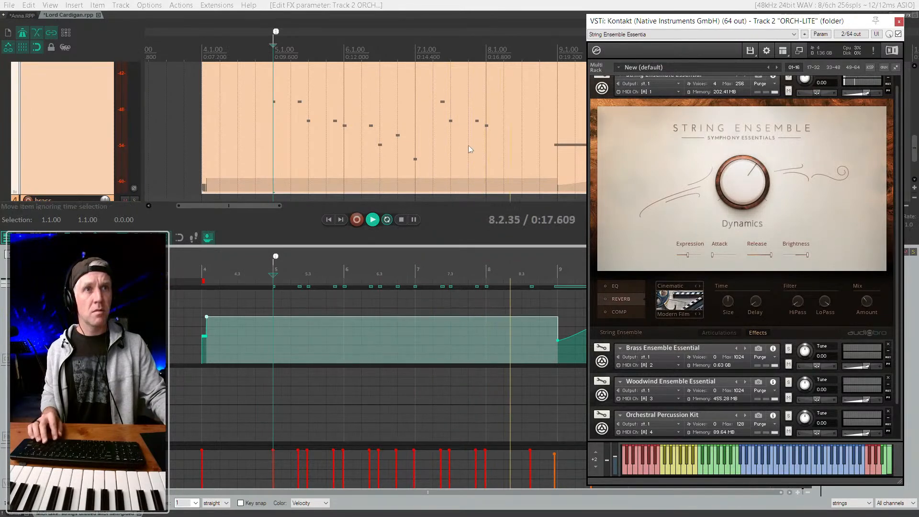
Step: Raise the whole Mod Wheel rise under the two long notes in bar 9 and replay the ending
scroll(437, 158, "right", 5)
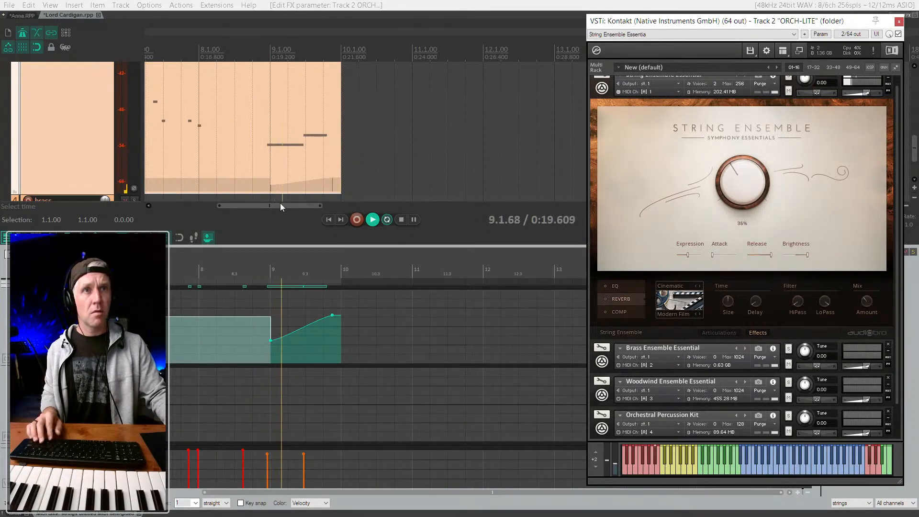
scroll(237, 245, "up", 2)
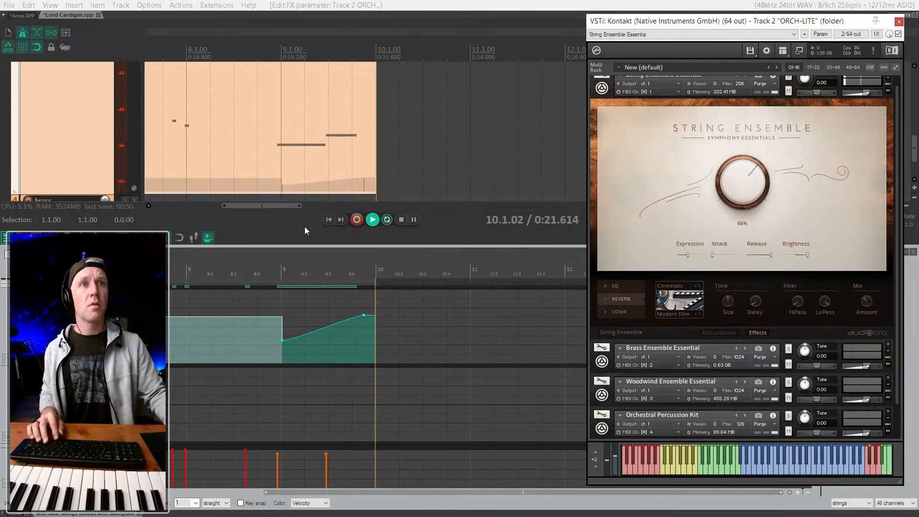
scroll(304, 226, "down", 2)
key("space")
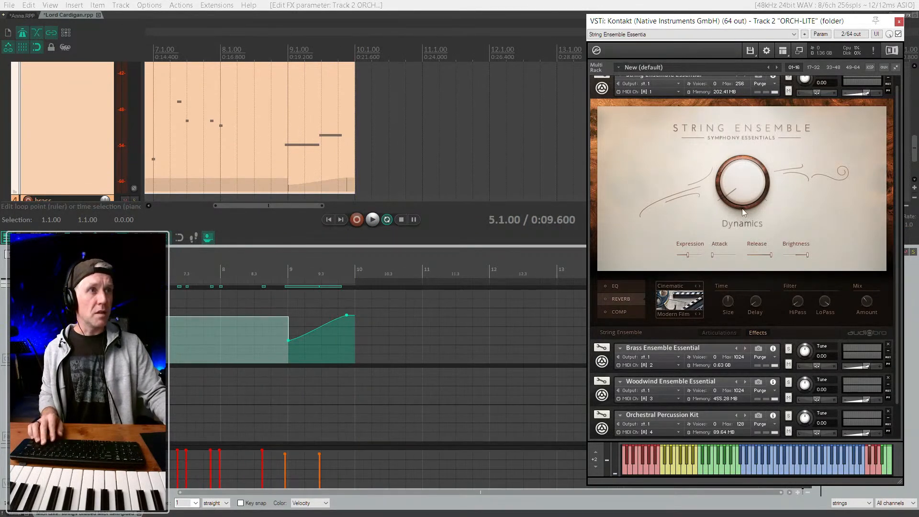
left_click_drag(311, 331, 310, 322)
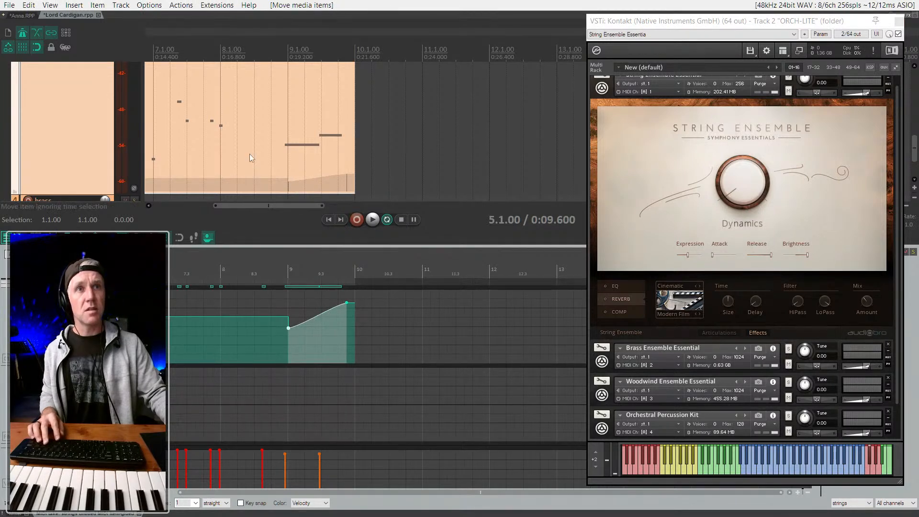
left_click(275, 152)
key("space")
scroll(123, 152, "down", 1)
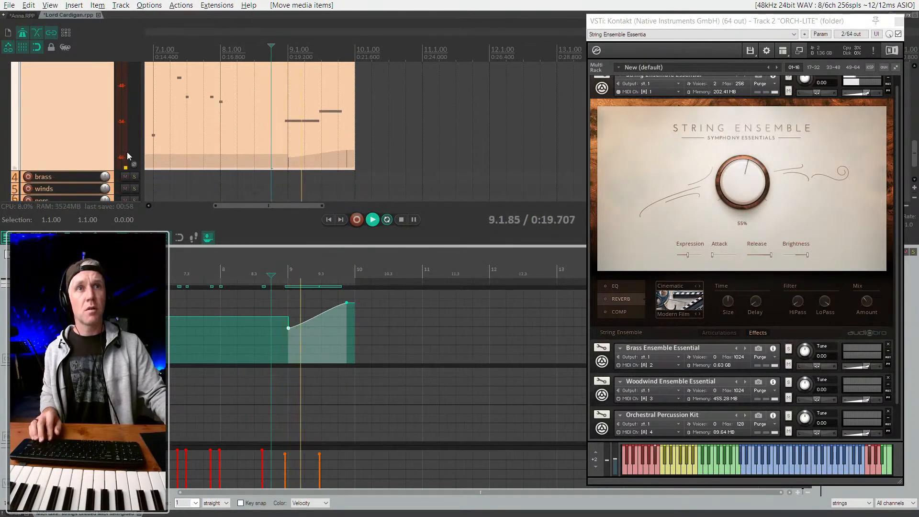
scroll(262, 327, "up", 3)
key("space")
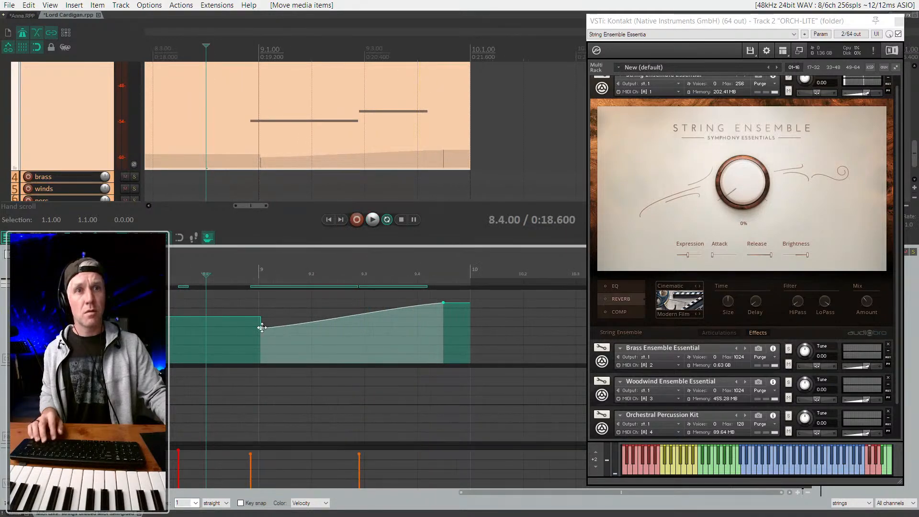
Step: Move the start point of the Mod Wheel rise to just before the first long note and replay it
left_click_drag(259, 329, 244, 328)
key("space")
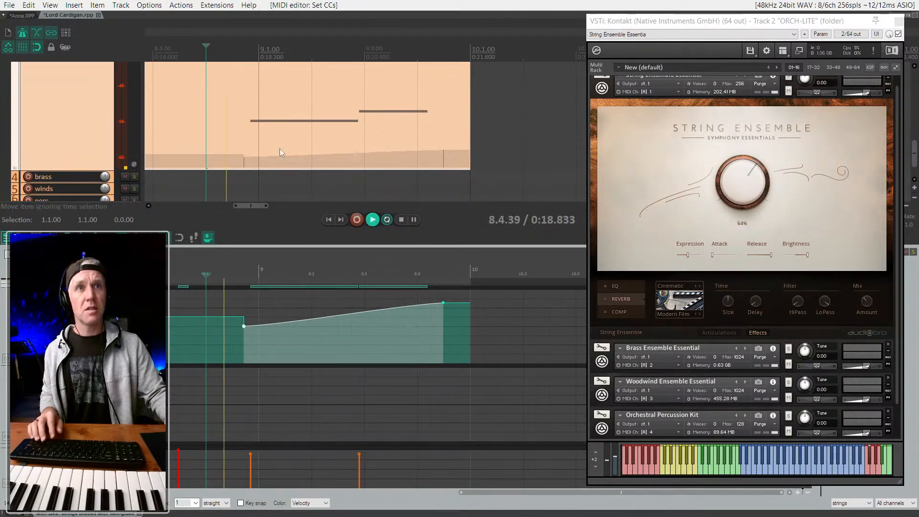
scroll(323, 163, "down", 3)
key("space")
Step: Close the MIDI editor and reduce the strings track's height so the neighbouring tracks are displayed
scroll(429, 286, "down", 3)
key("Escape")
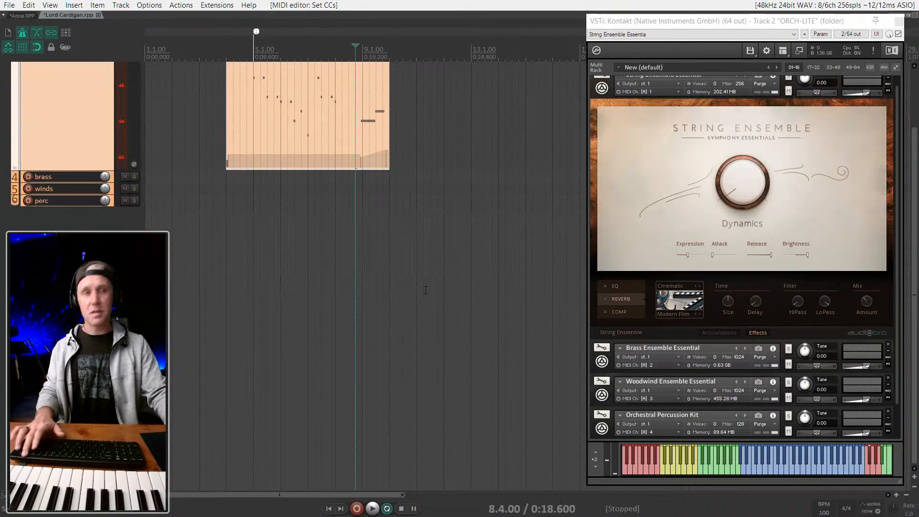
scroll(318, 277, "up", 5)
scroll(320, 274, "up", 2)
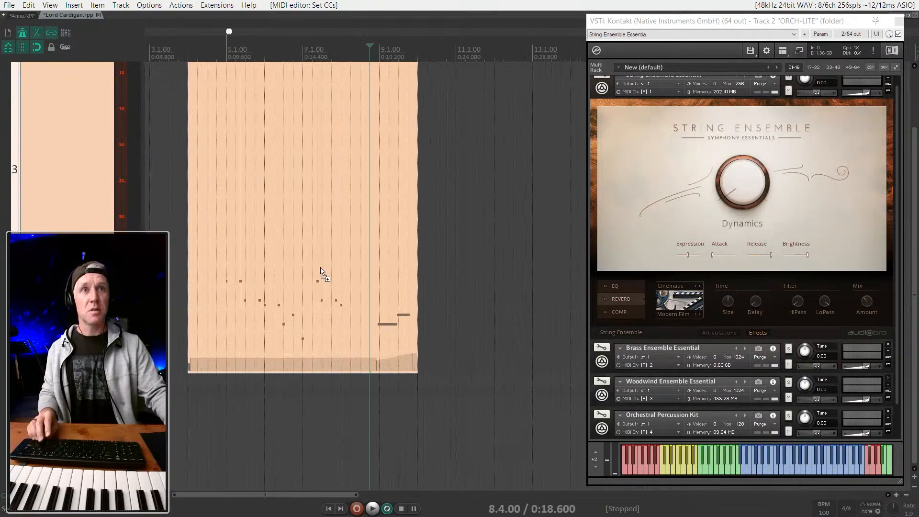
scroll(338, 269, "down", 3)
scroll(342, 268, "down", 4)
Step: Listen to the string melody from just before bar 5 and from the start of its item at bar 4
left_click(218, 172)
key("space")
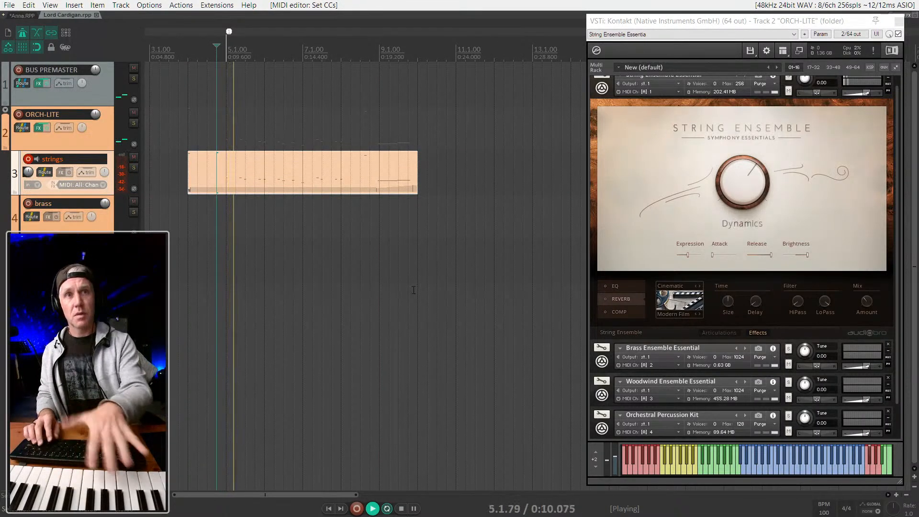
key("space")
left_click(188, 159)
key("space")
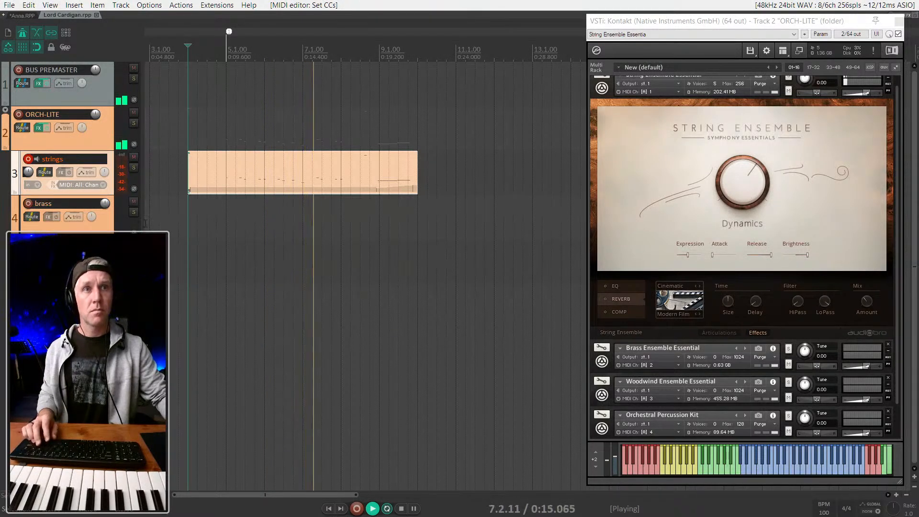
left_click(126, 233)
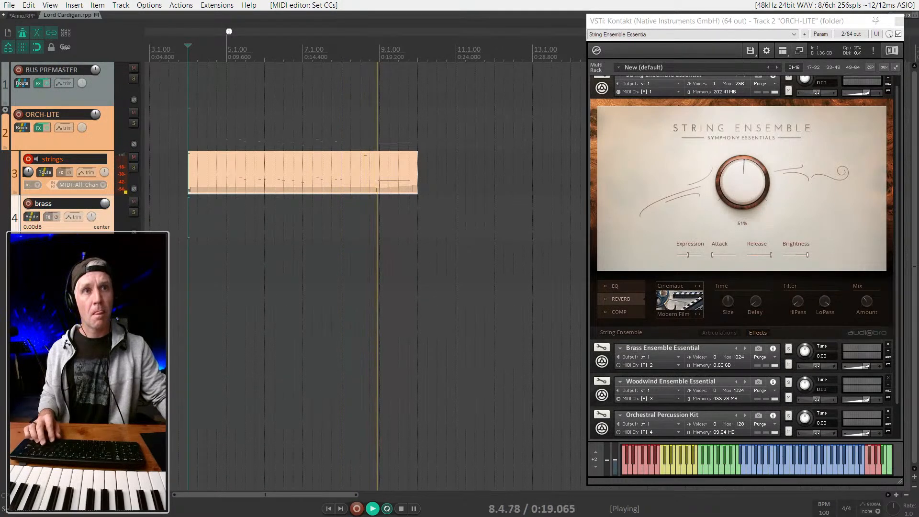
left_click(218, 175)
key("space")
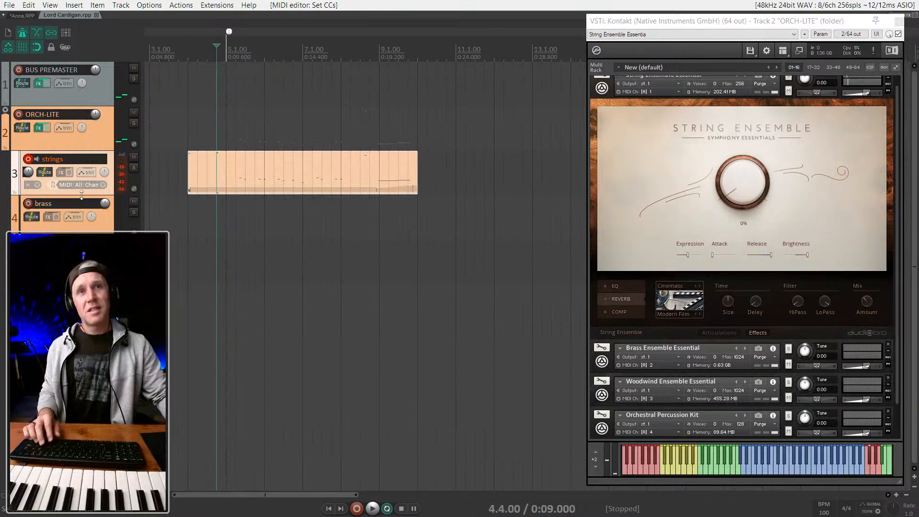
left_click(189, 184)
key("space")
key("space")
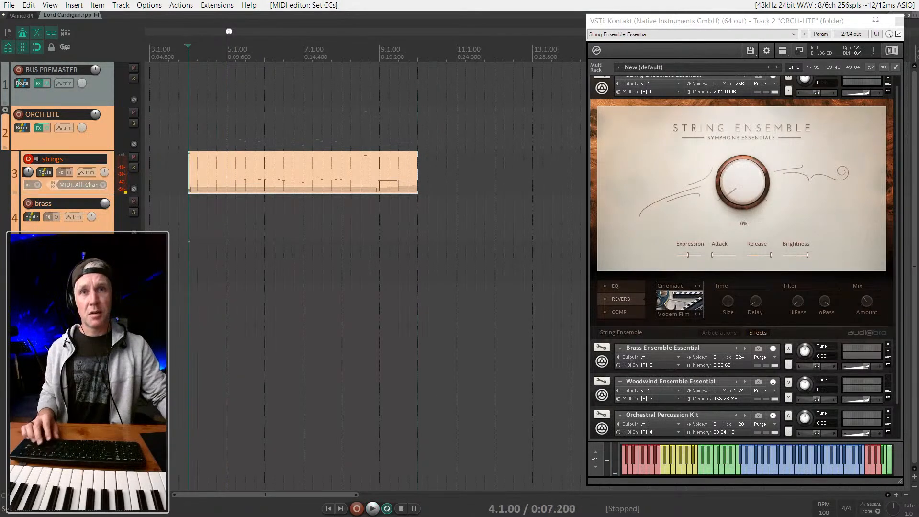
Step: Record-arm the woodwinds track, try it on the MIDI keyboard, and disarm the strings track
left_click(134, 257)
key("ctrl+z")
key("space")
key("space")
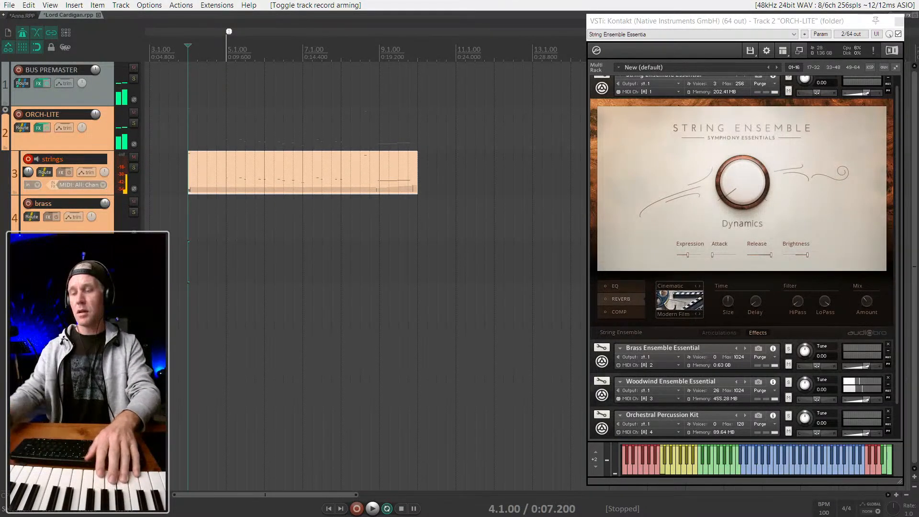
key("F7")
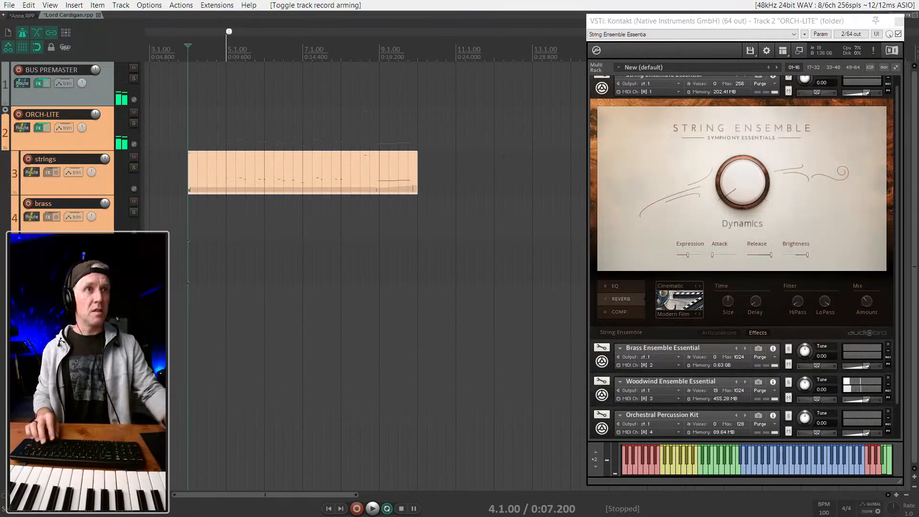
Step: Show the Woodwind Ensemble instead of the String Ensemble in Kontakt and rehearse woodwinds against the string melody from bar 4
left_click(602, 89)
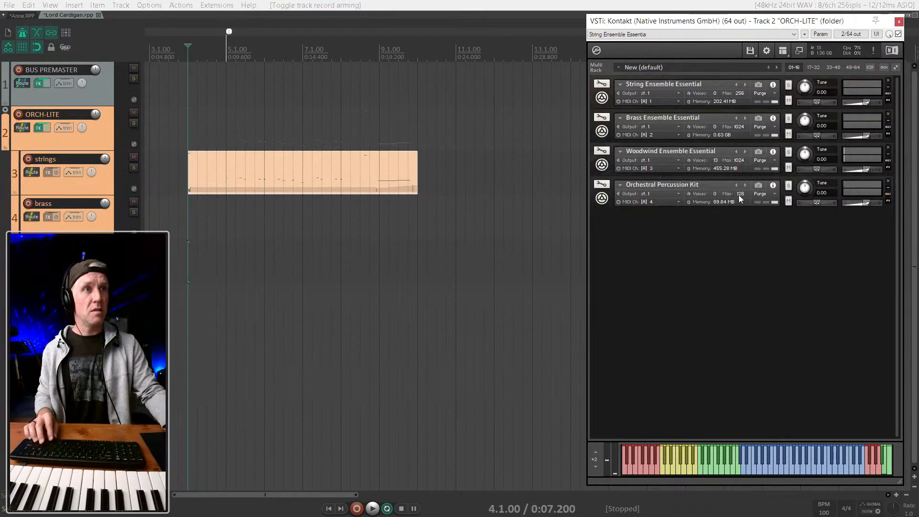
left_click(602, 165)
scroll(679, 297, "down", 1)
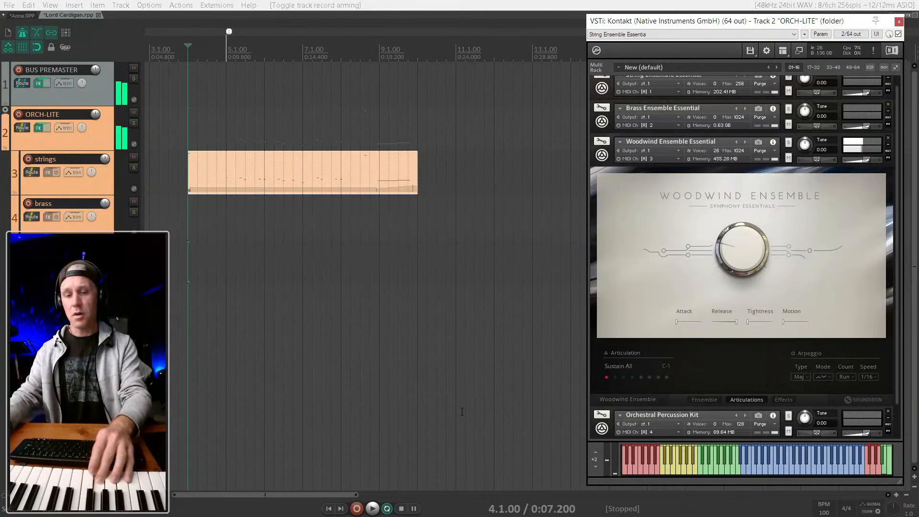
key("space")
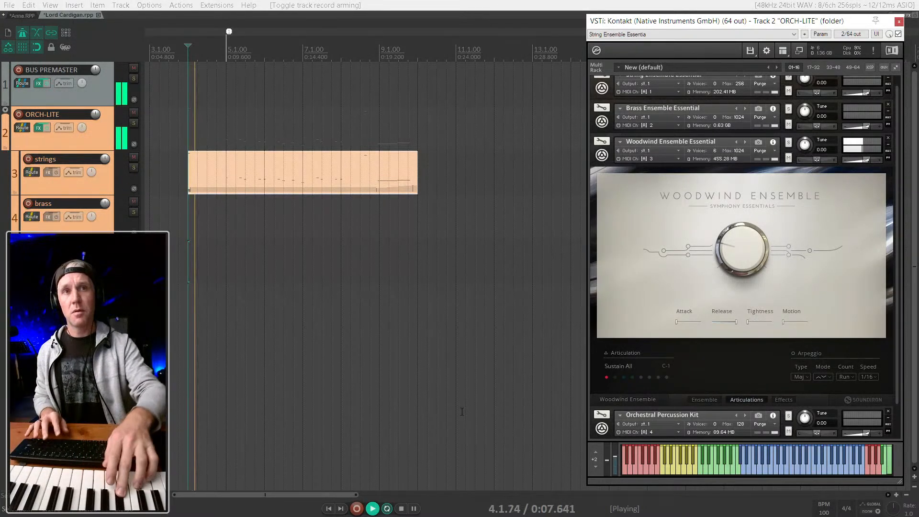
key("space")
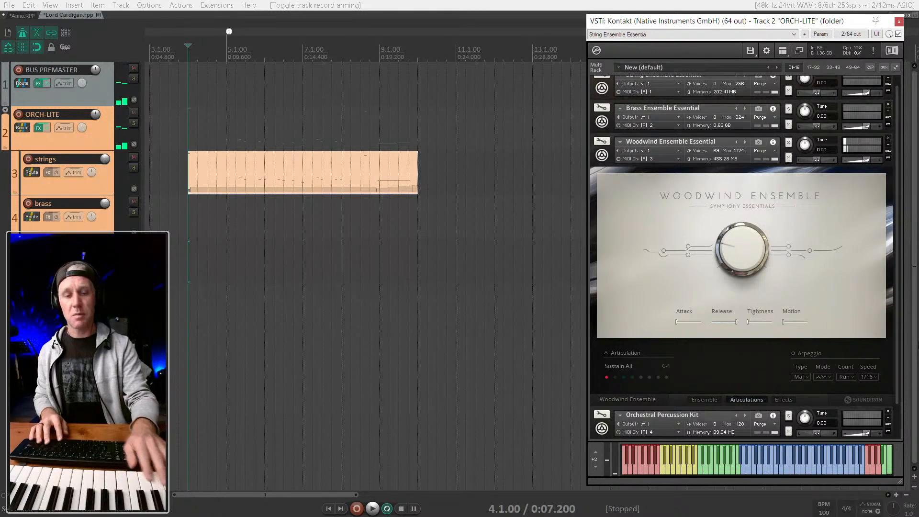
key("space")
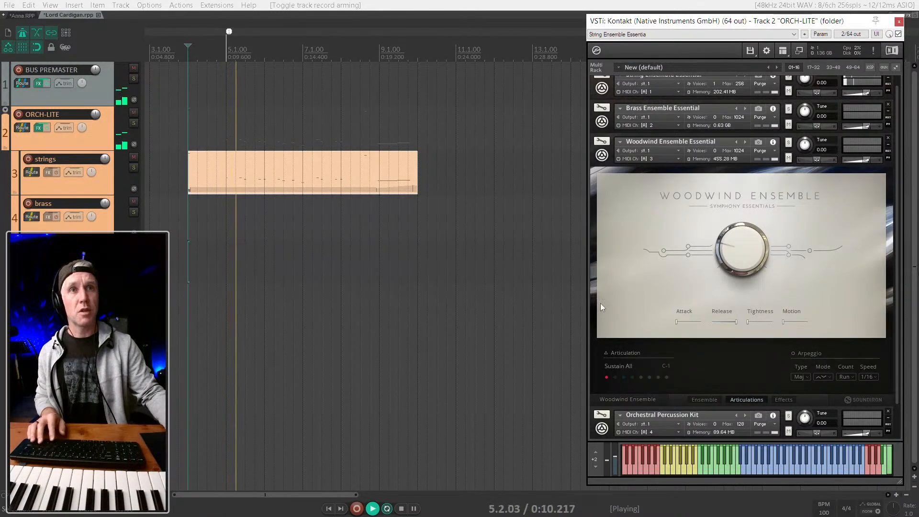
Step: Set a repeating time selection from bar 5 to bar 10 and save the project
left_click_drag(239, 139, 420, 123)
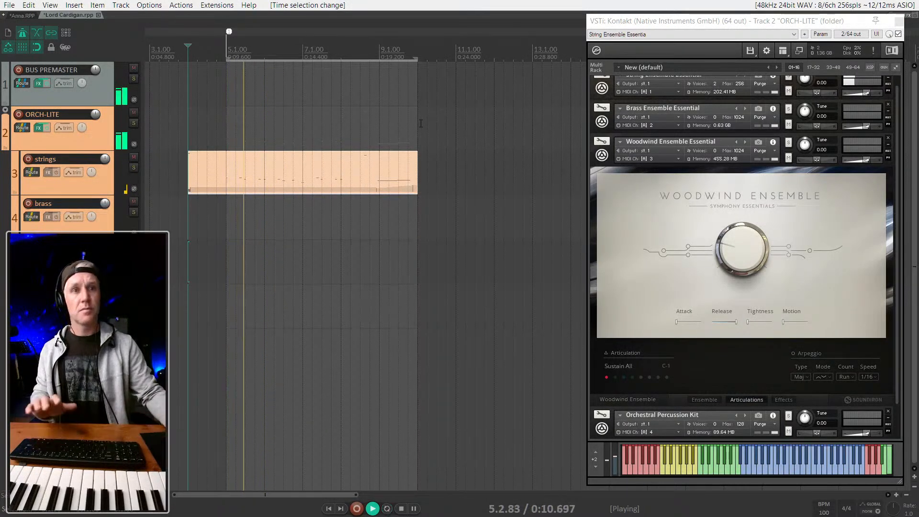
key("r")
key("ctrl+s")
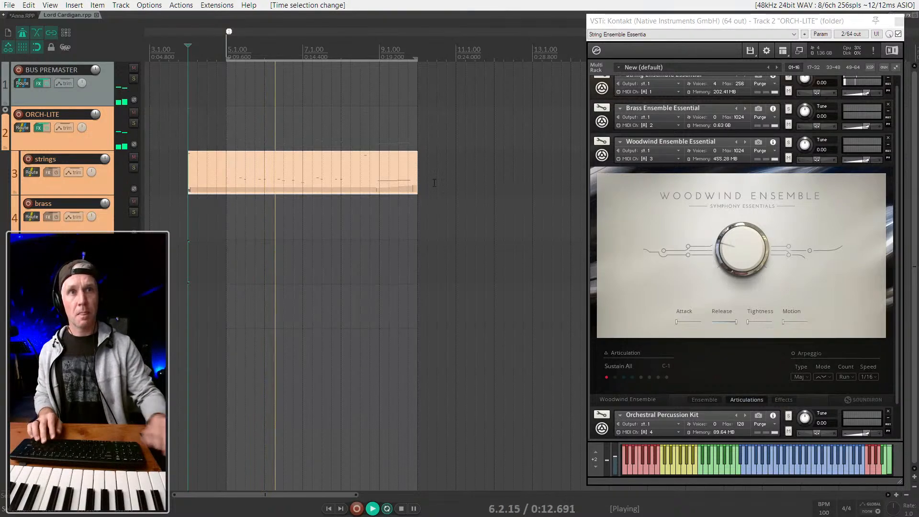
Step: Select the strings track and expand the String Ensemble's controls in Kontakt
left_click(71, 189)
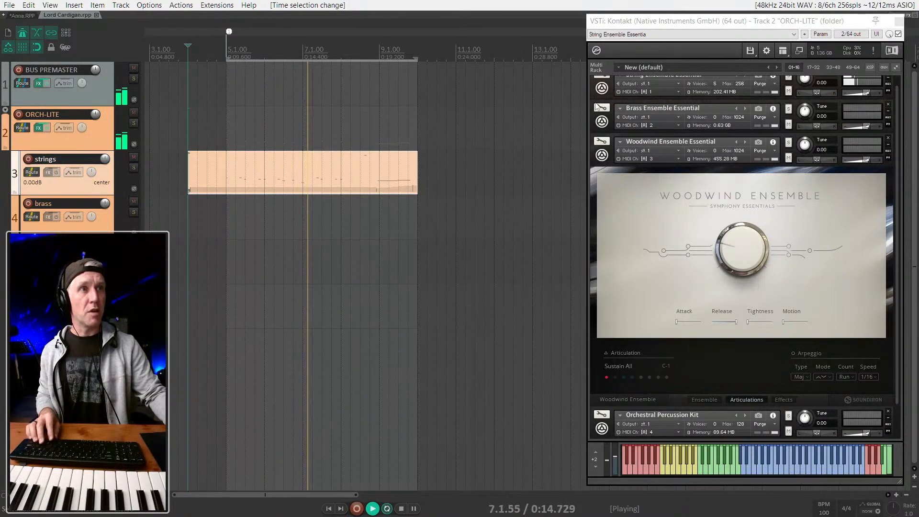
left_click(602, 88)
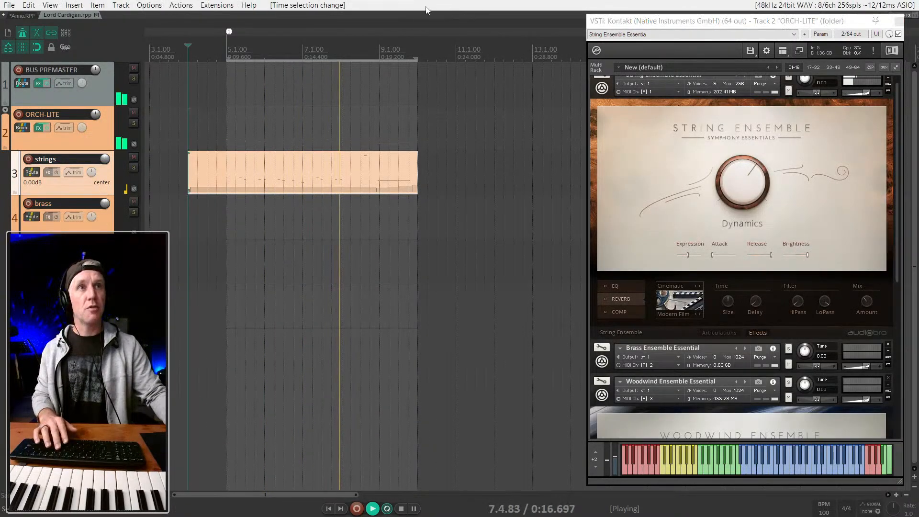
scroll(746, 210, "up", 1)
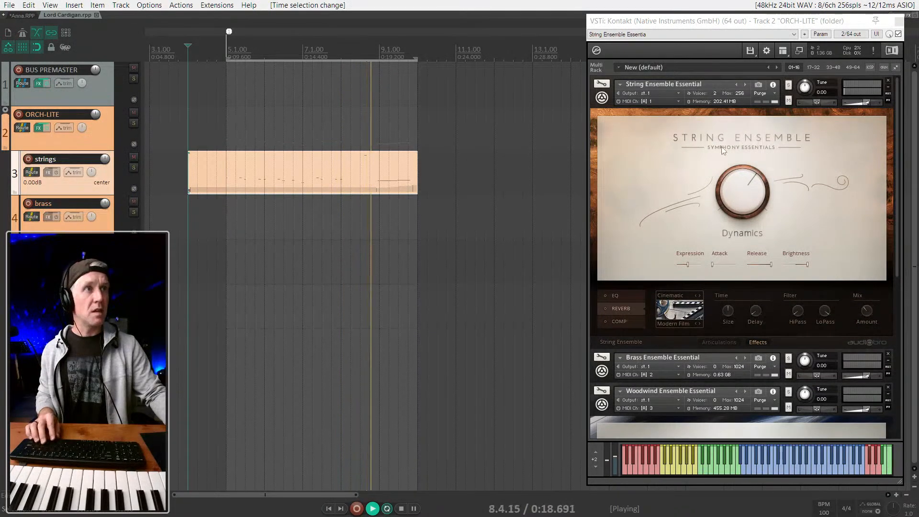
Step: Open the strings item in the MIDI editor and raise the level Mod Wheel section before bar 9 to the maximum
double_click(280, 169)
key("space")
left_click_drag(307, 314, 313, 292)
scroll(360, 326, "down", 3)
key("space")
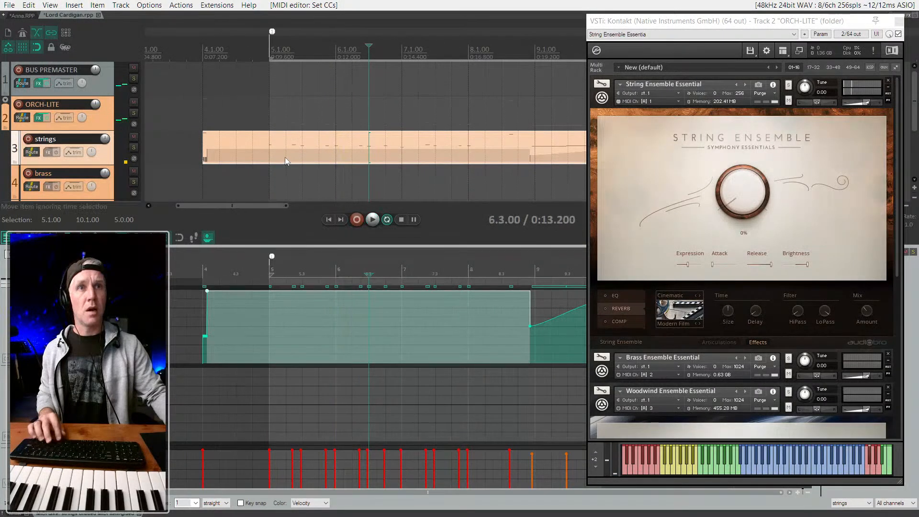
Step: Split the strings item at bar 5 and move its opening piece one bar later to start at bar 5
scroll(276, 145, "down", 2)
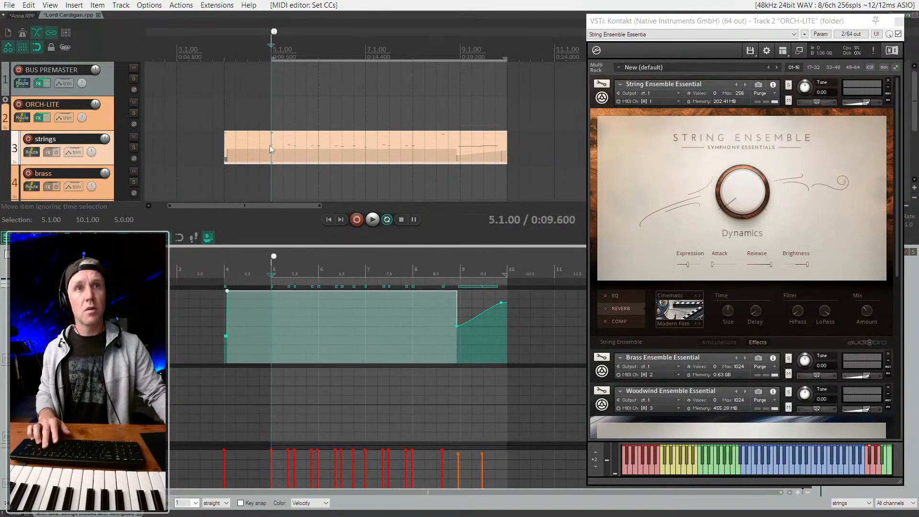
key("s")
scroll(272, 145, "up", 4)
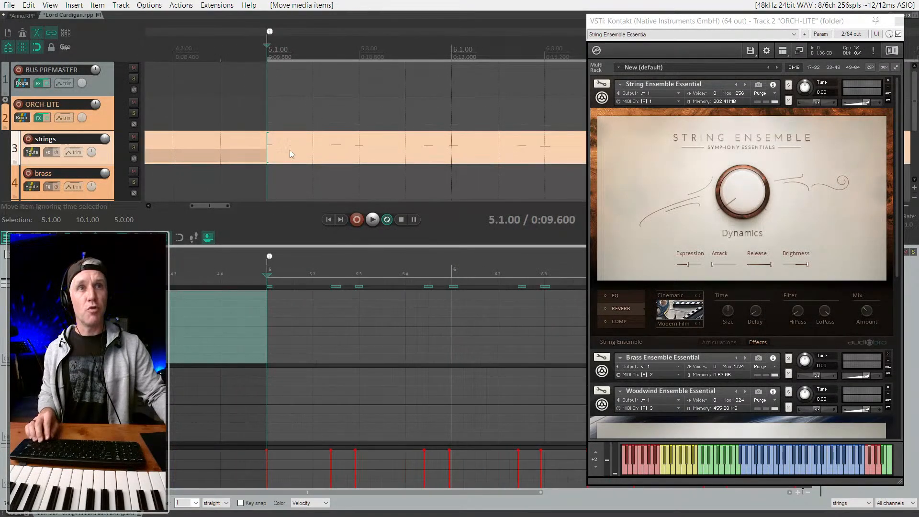
scroll(290, 151, "down", 4)
left_click(275, 151)
mouse_move(280, 151)
left_mouse_down()
mouse_move(234, 152)
mouse_move(284, 160)
mouse_move(297, 153)
left_mouse_up()
scroll(300, 155, "up", 4)
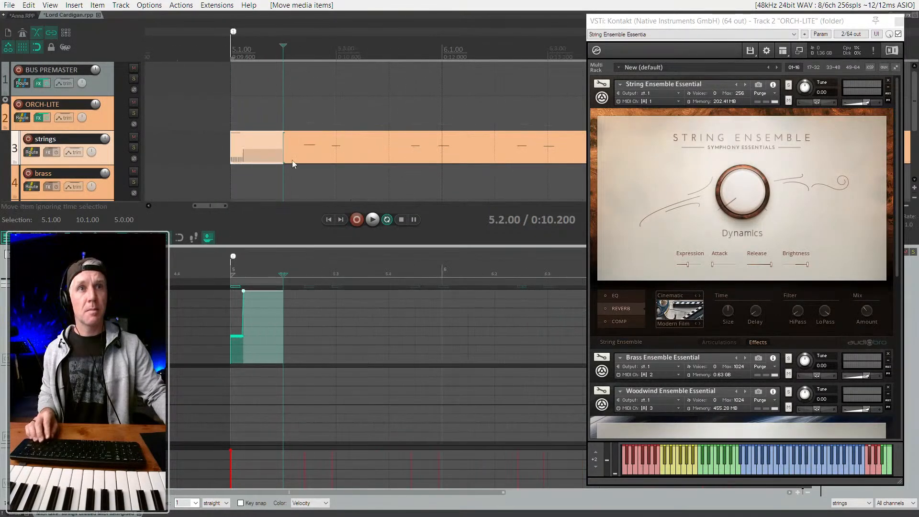
Step: Split off the overlap near 5.1.00, glue the strings pieces into one item, and start the time selection at bar 5
left_click(287, 156)
key("ctrl+shift+space")
key("s")
left_click(277, 147)
left_click(316, 146)
left_click(266, 151, "shift")
key("ctrl+g")
left_click_drag(284, 61, 232, 60)
Step: Listen to the glued strings item from bar 5, checking the opening notes
scroll(291, 262, "up", 3)
key("space")
key("space")
key("space")
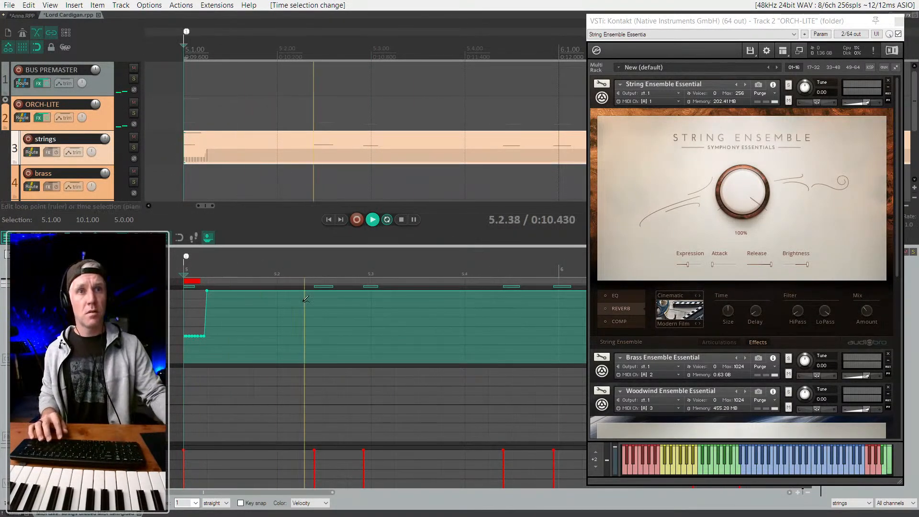
key("space")
scroll(316, 340, "down", 3)
key("space")
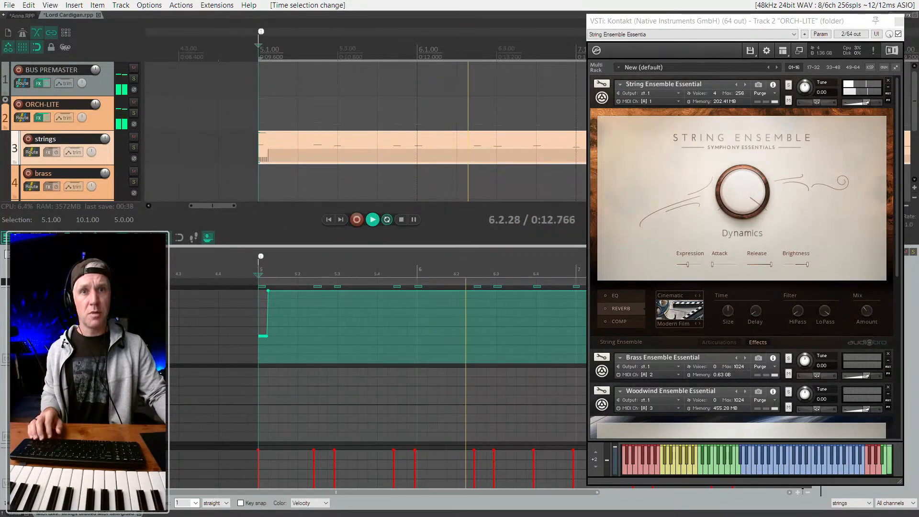
Step: Enlarge the MIDI editor's note area, shift the melody's first note slightly later to 5.1.04, and replay the opening
left_click_drag(314, 365, 314, 440)
scroll(317, 312, "down", 1)
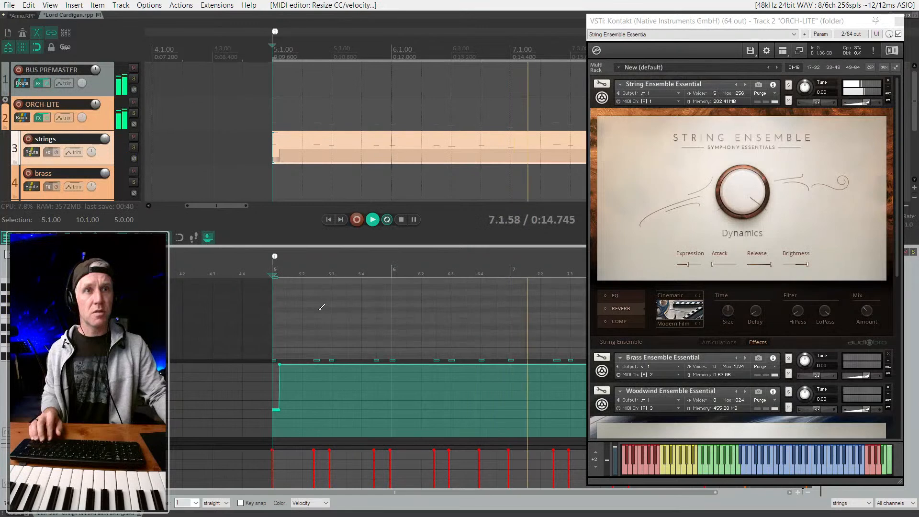
scroll(322, 306, "down", 5)
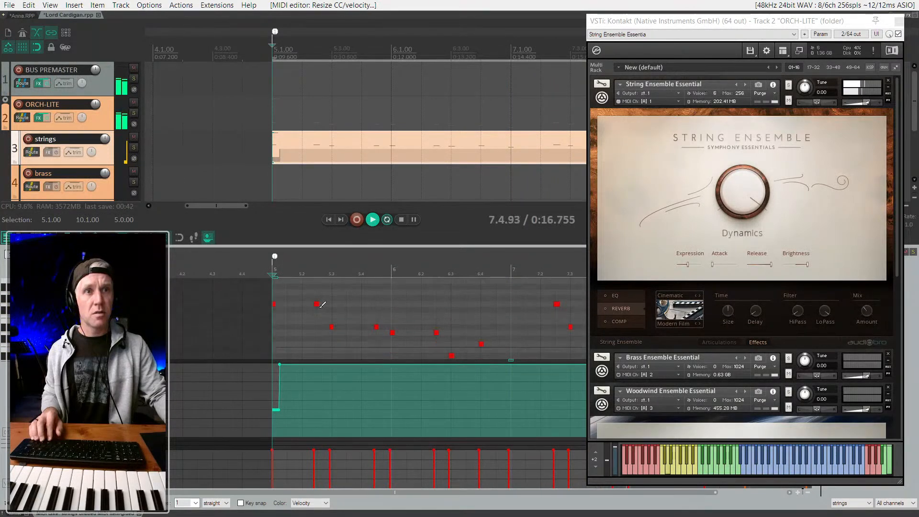
key("space")
scroll(291, 311, "up", 4)
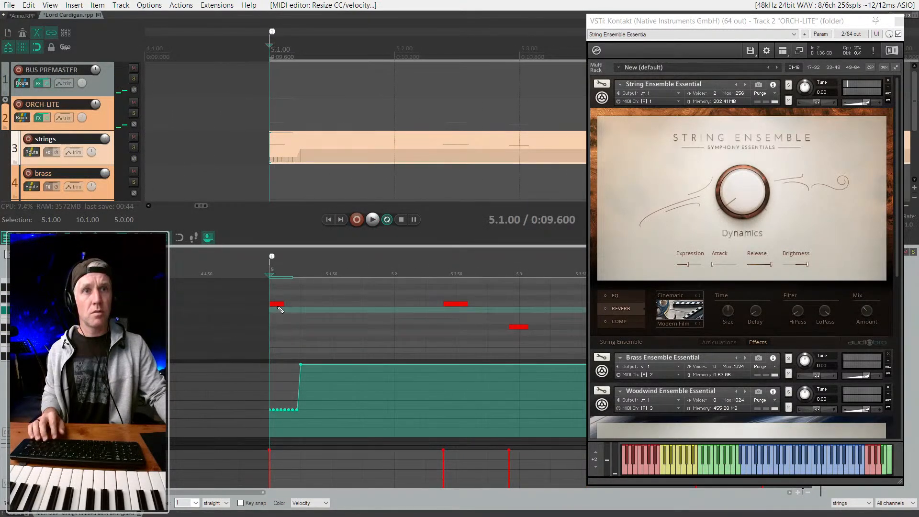
left_click(280, 305)
left_click_drag(291, 306, 275, 305)
key("space")
key("space")
Step: Delete the low Mod Wheel events at bar 5 and move the high point back to the item start, just below maximum
key("Delete")
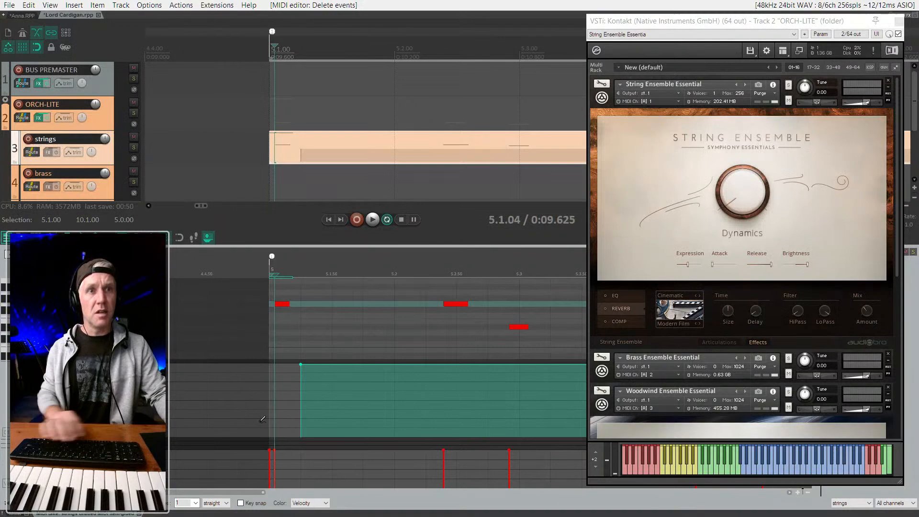
left_click_drag(300, 364, 272, 366)
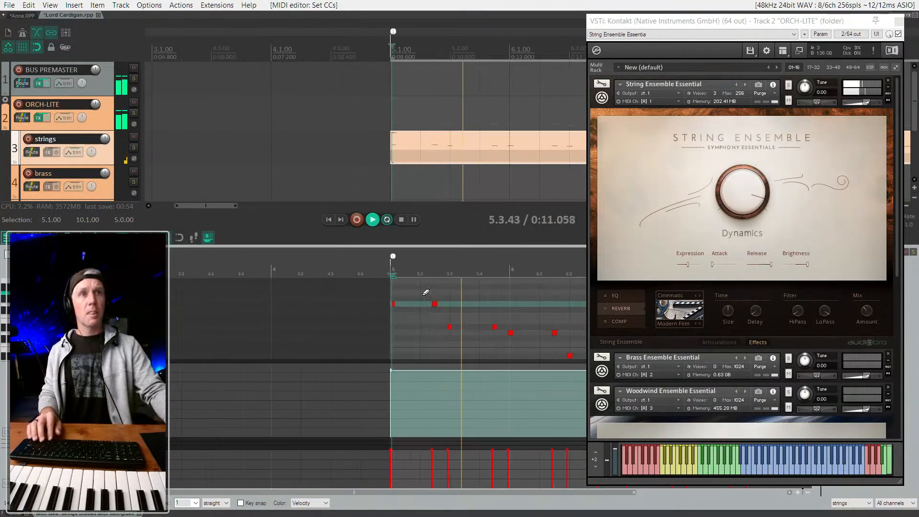
scroll(424, 298, "down", 4)
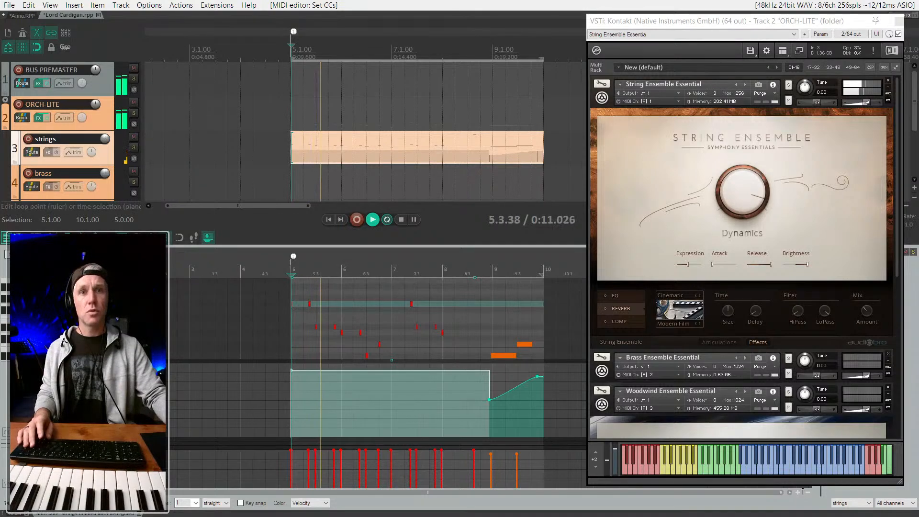
Step: Extend the MIDI editor's note area over the Mod Wheel lane and close the editor
left_click_drag(392, 362, 392, 433)
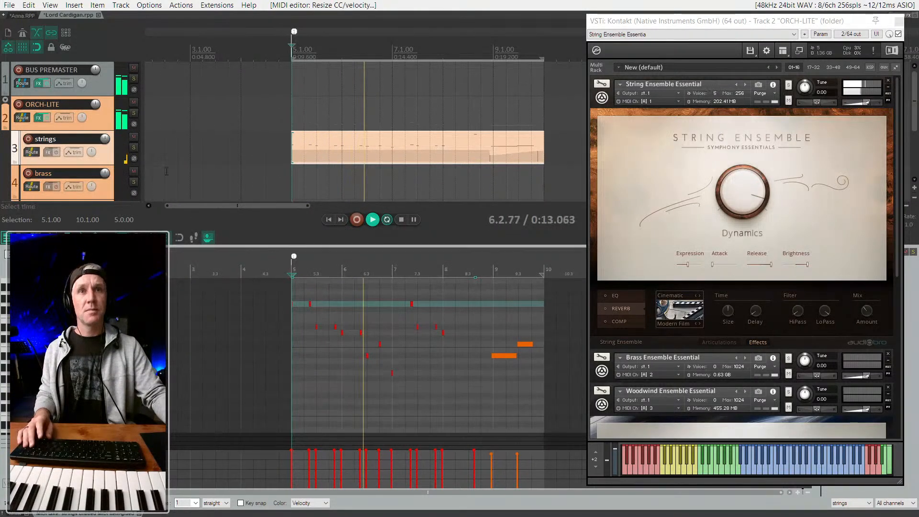
key("alt+d")
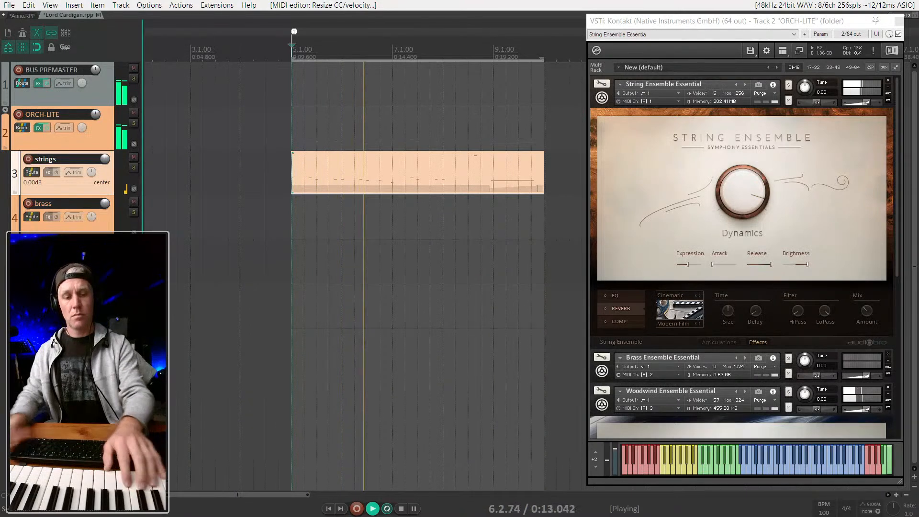
Step: Rehearse woodwind accompaniment on the MIDI keyboard over the string melody, restarting playback from bar 5 for each attempt
key("space")
key("space")
key("space")
key("space")
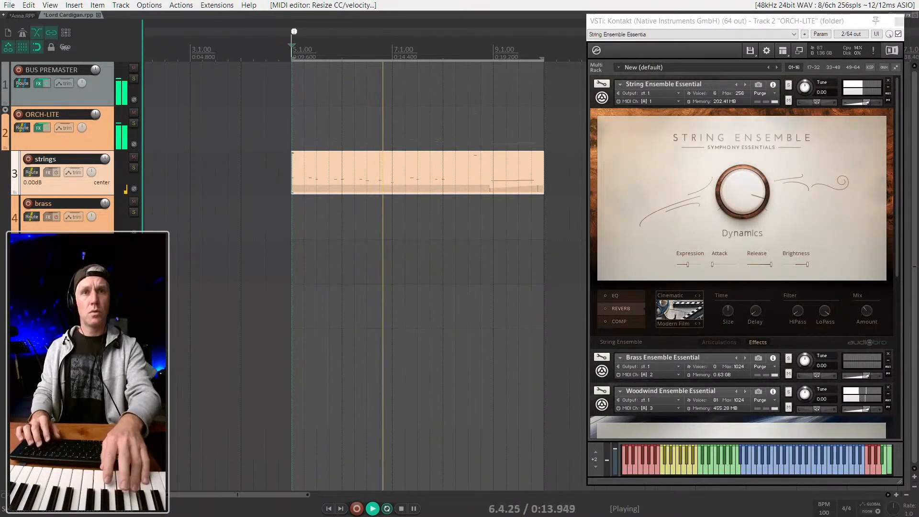
key("space")
key("space")
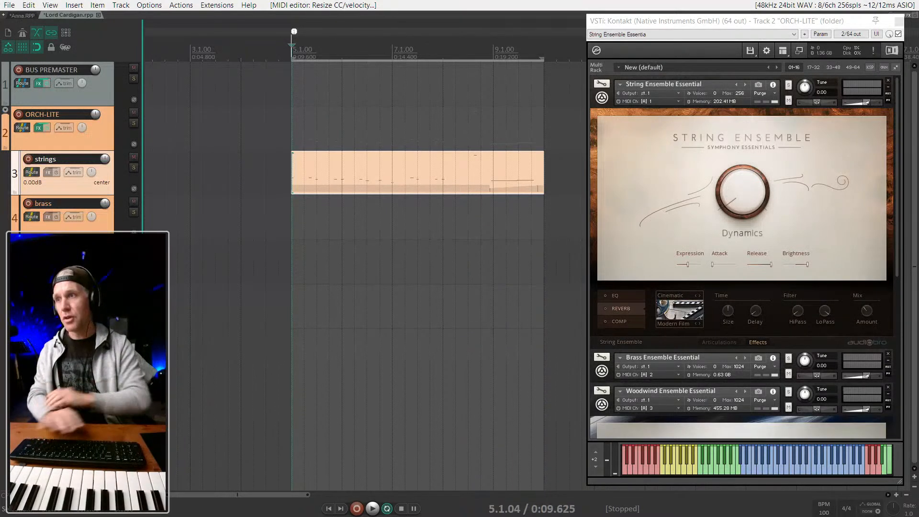
key("space")
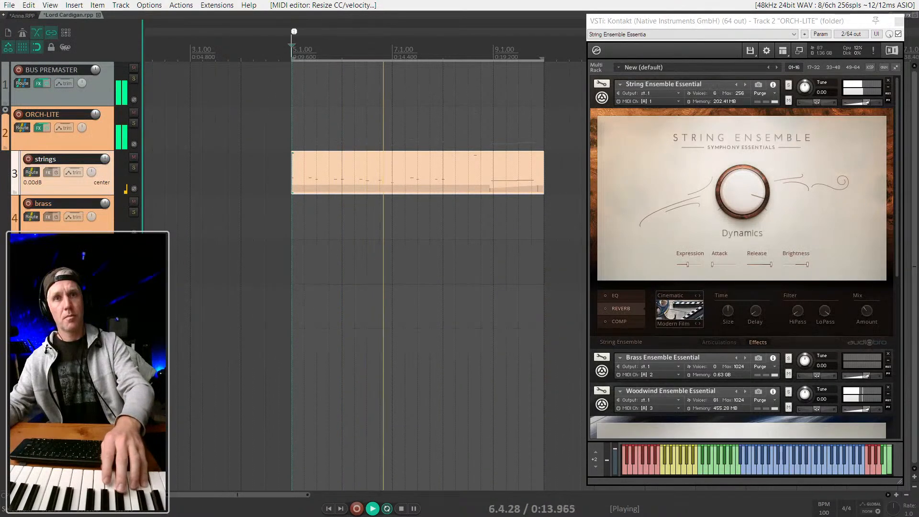
key("space")
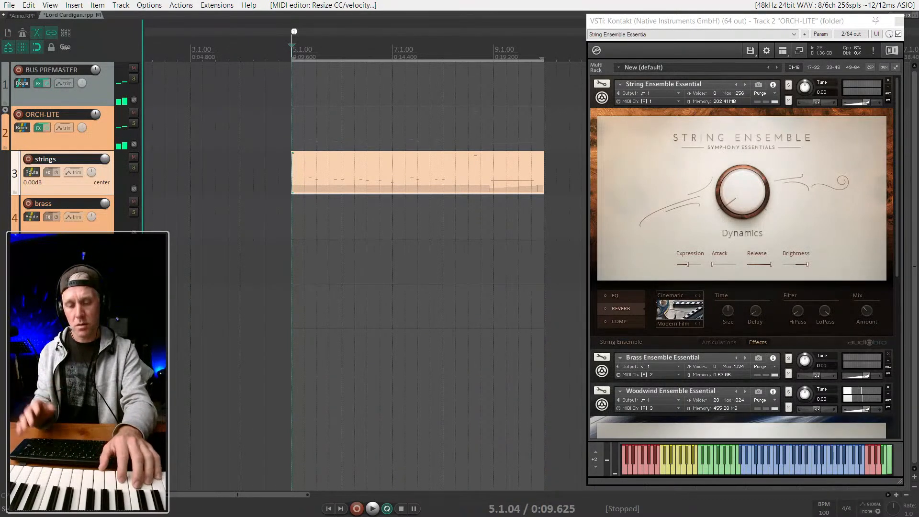
key("space")
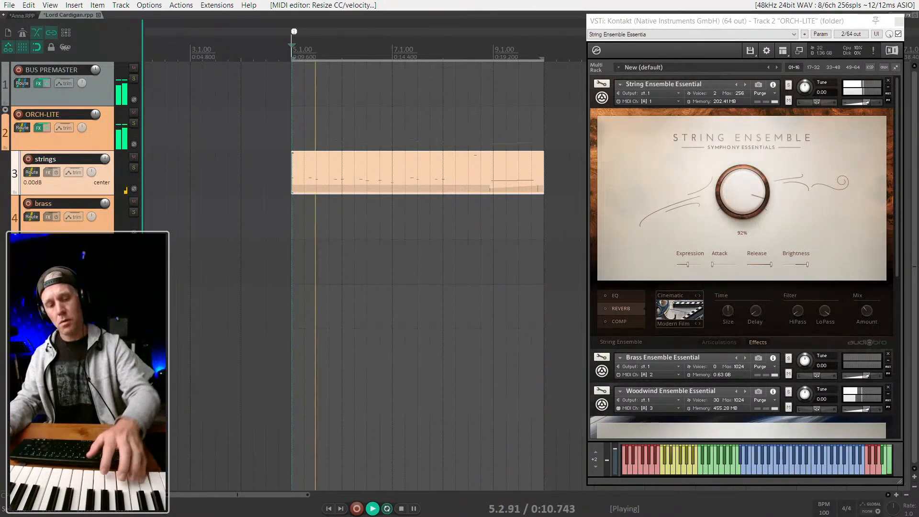
key("space")
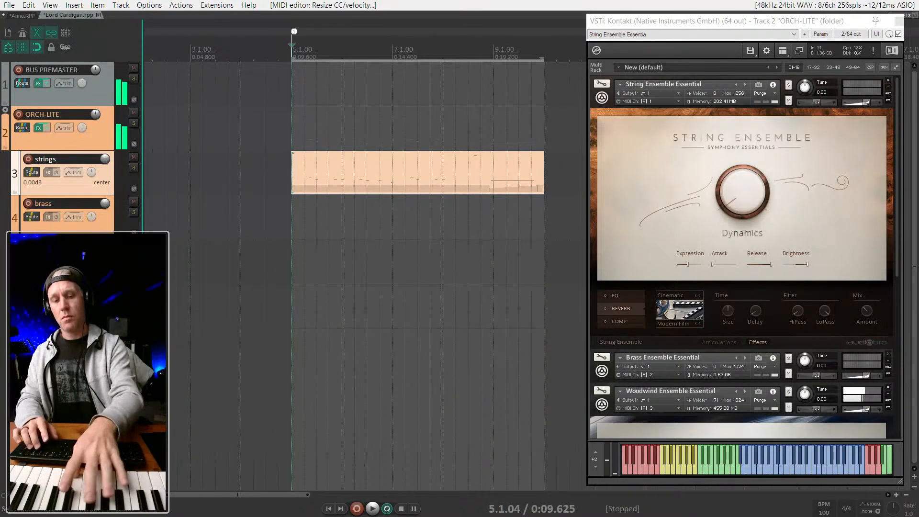
key("space")
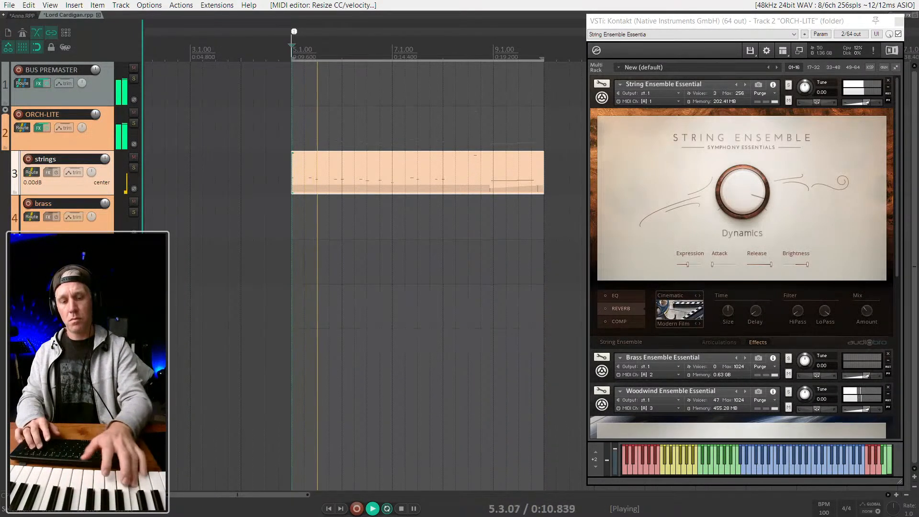
key("space")
key("space")
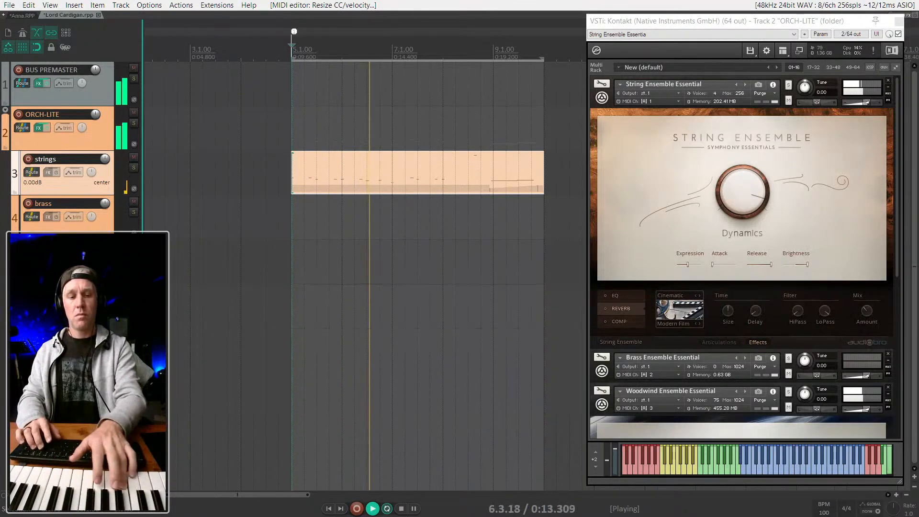
key("space")
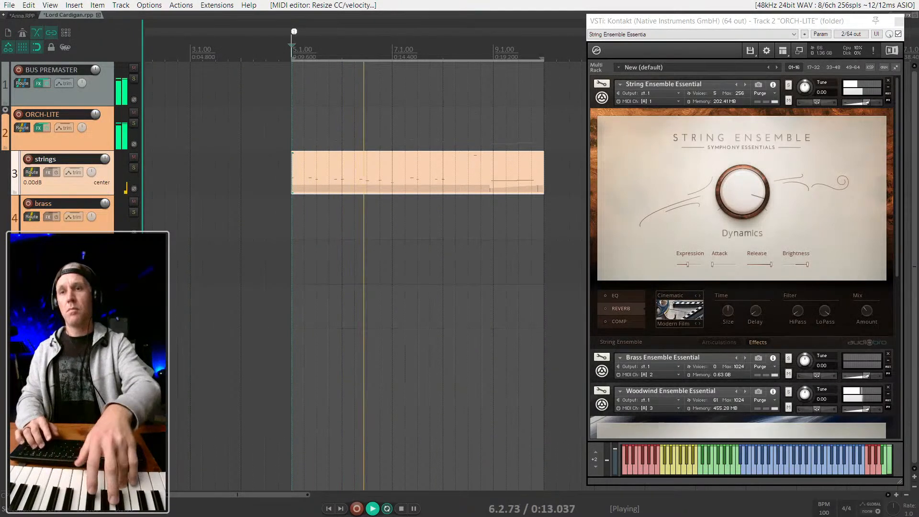
Step: Practise the woodwind counter-line over the opening string bars, replaying from 5.1.04 for each new attempt
key("space")
key("space")
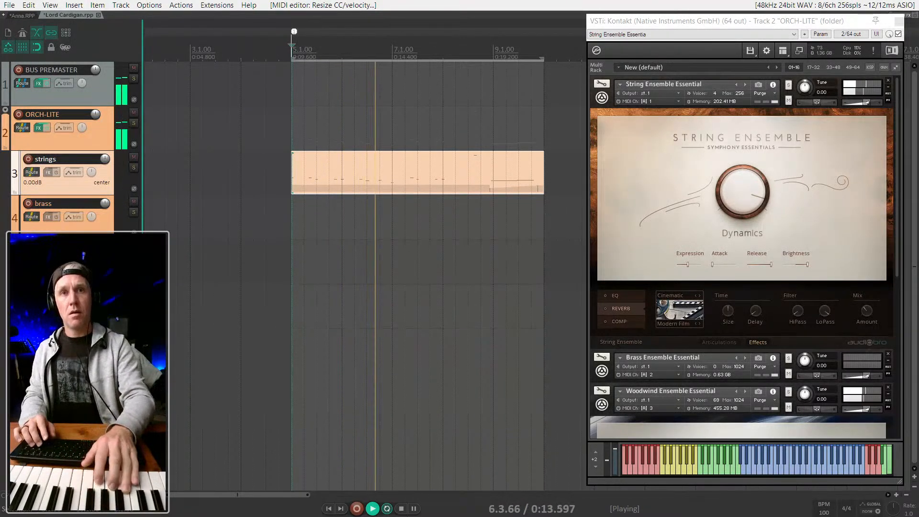
key("space")
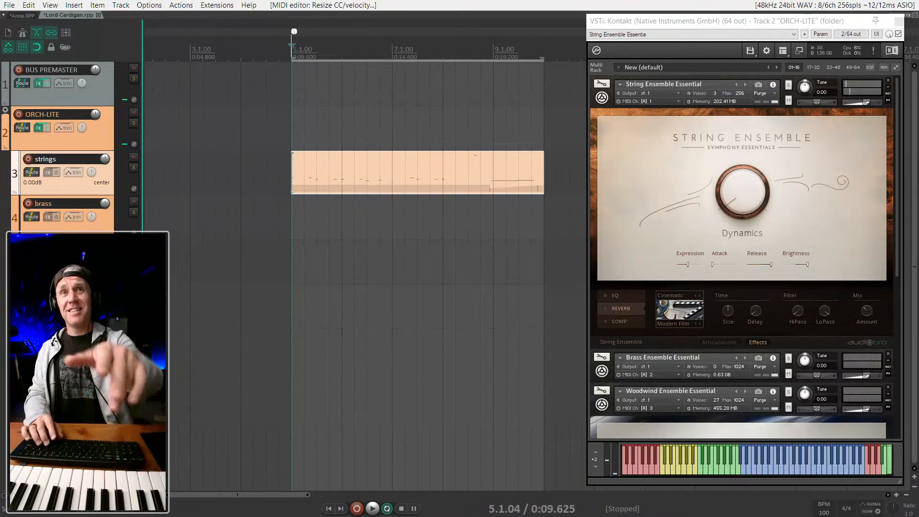
key("space")
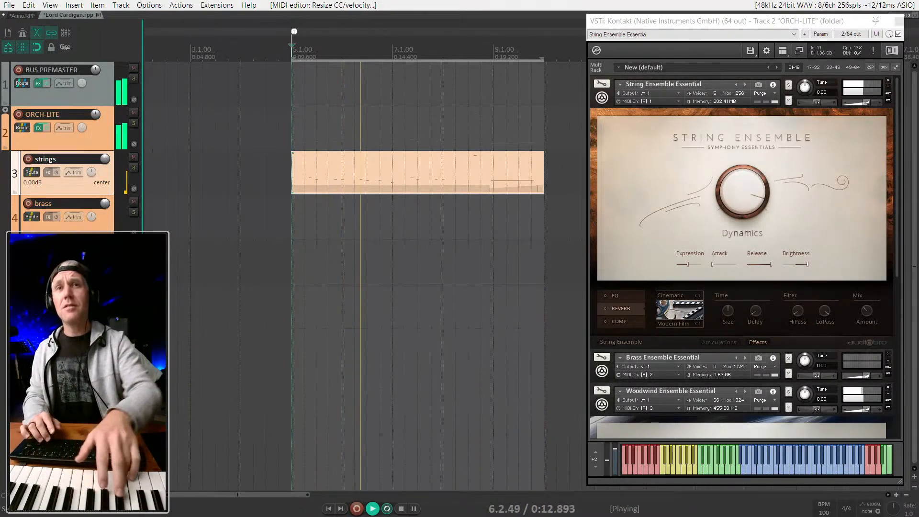
key("space")
key("space")
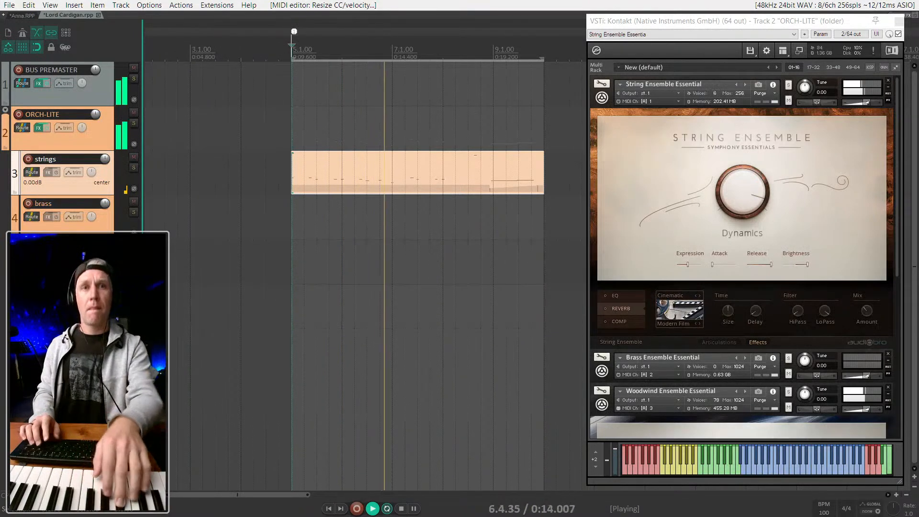
key("space")
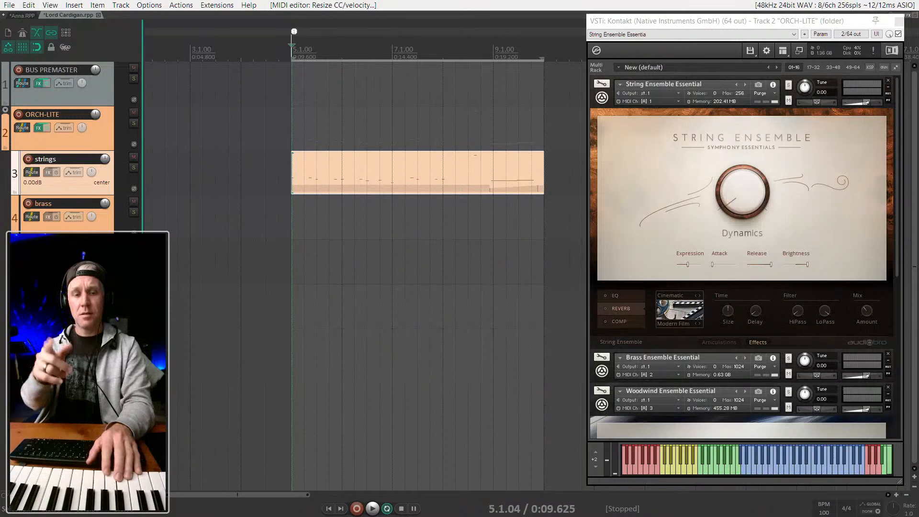
key("space")
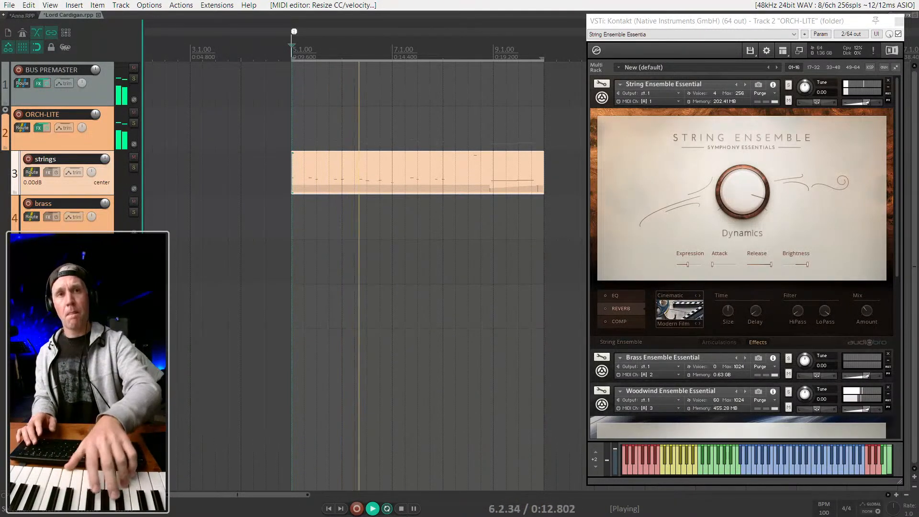
key("space")
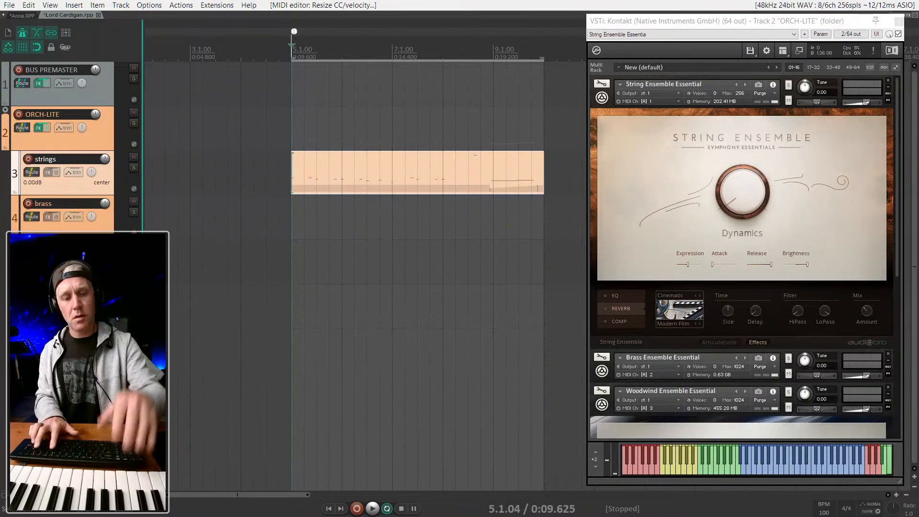
key("ctrl+r")
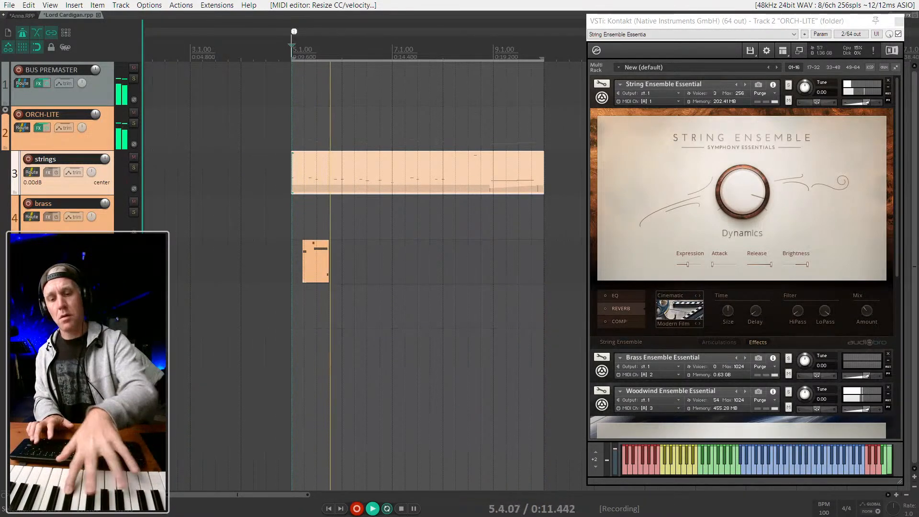
key("space")
key("ctrl+z")
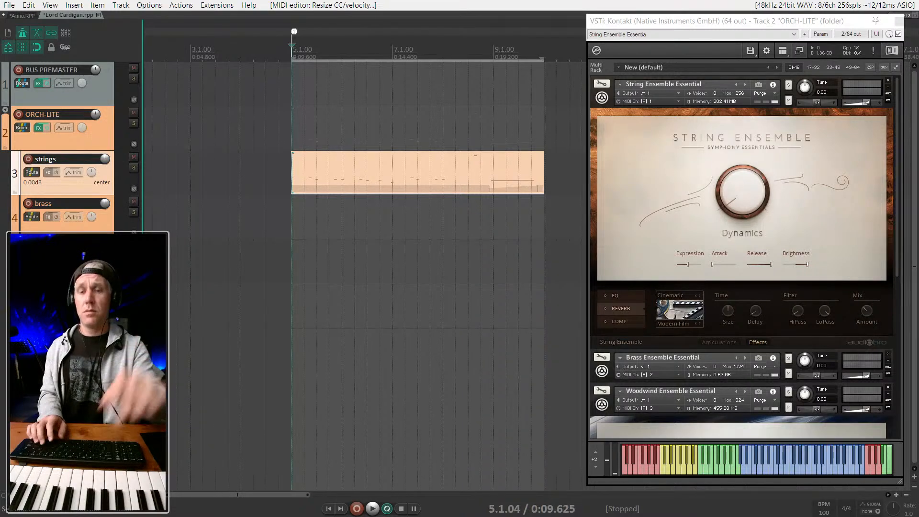
Step: Record the first woodwind phrase on the MIDI keyboard over bars 5 and 6 and play it back
key("ctrl+r")
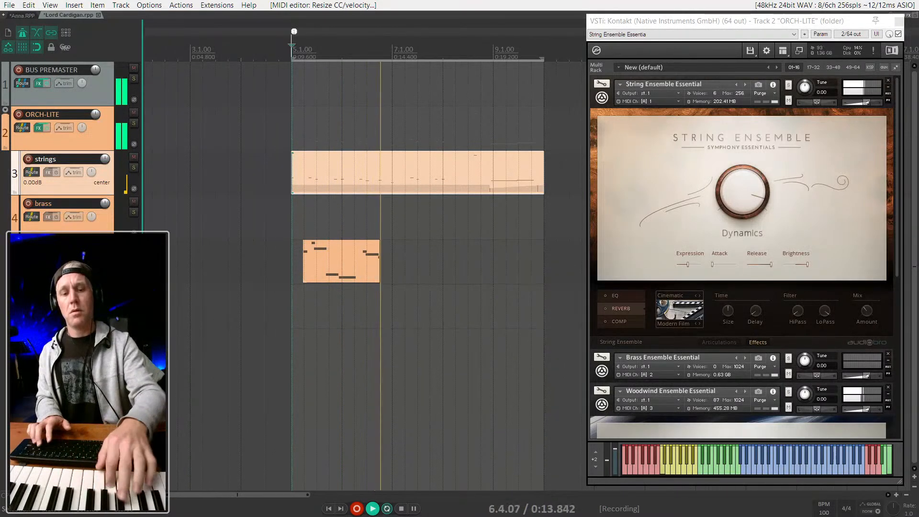
key("space")
key("space")
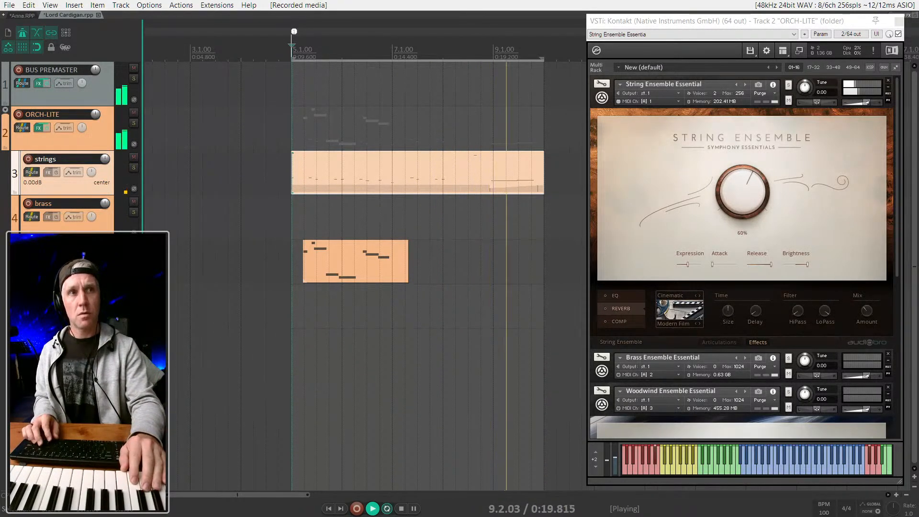
key("space")
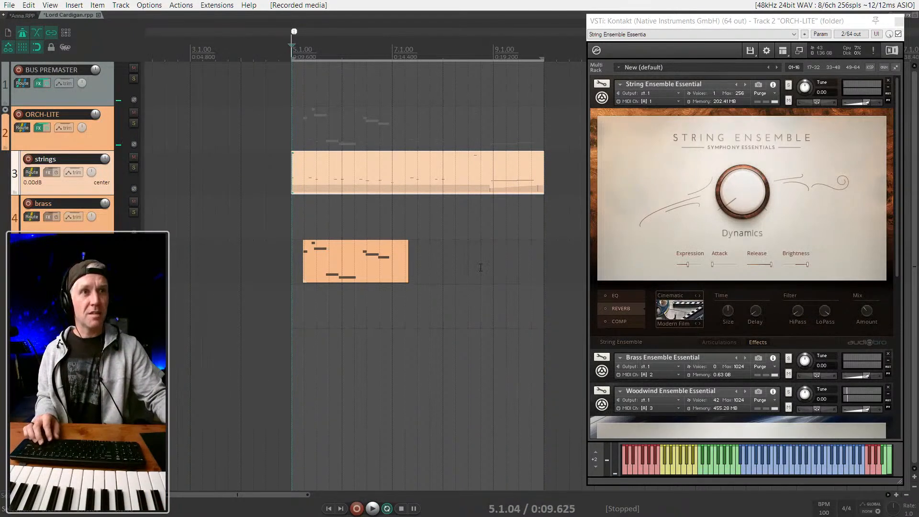
Step: Record a short woodwind phrase in bar 9, up to bar 10, and listen back to the loop
left_click(480, 267)
key("ctrl+r")
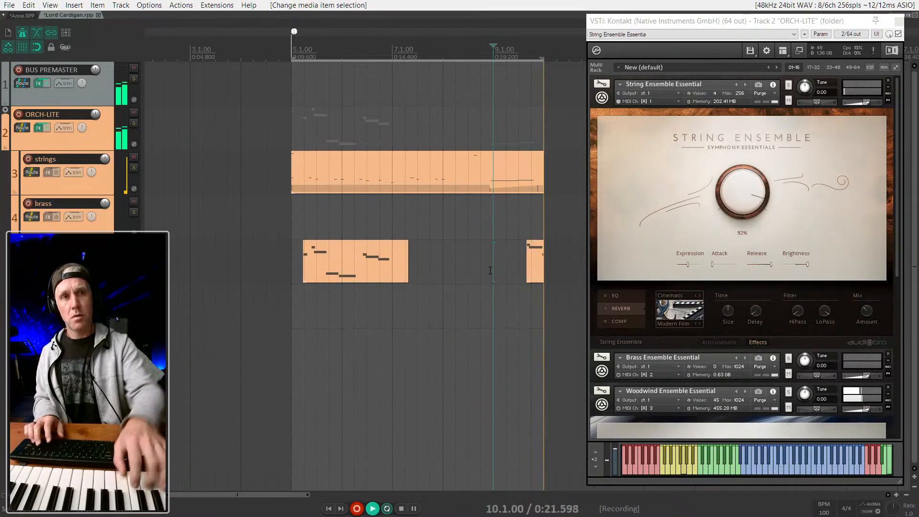
key("space")
key("space")
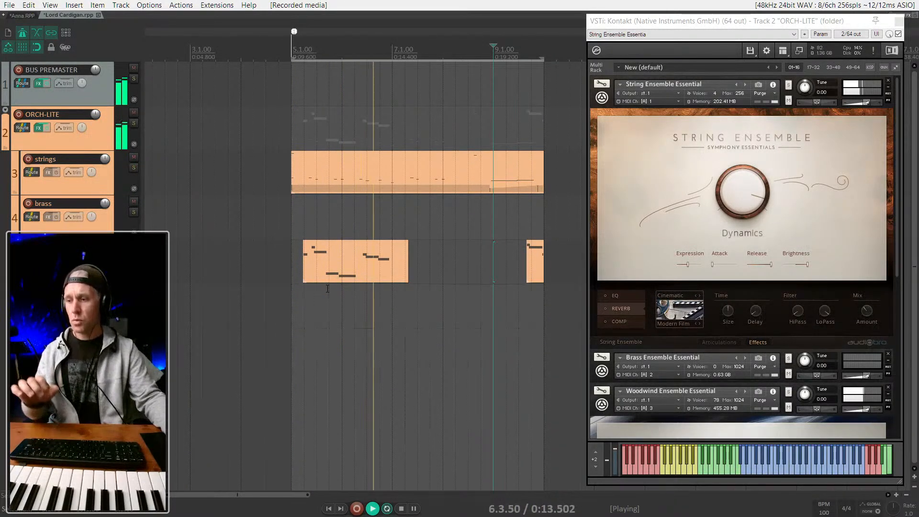
Step: Trim the first woodwind item's end to about 6.3.89, right after its last long note, cutting off the stray short note
left_click_drag(408, 261, 359, 261)
key("space")
left_click(360, 269)
left_click(368, 273)
scroll(352, 278, "up", 5)
scroll(384, 267, "down", 5)
scroll(384, 267, "up", 5)
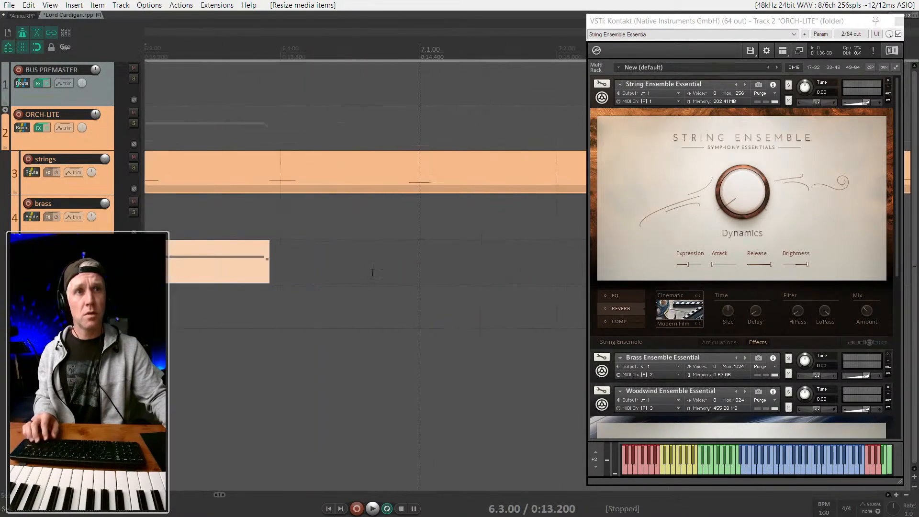
left_click_drag(267, 269, 267, 270)
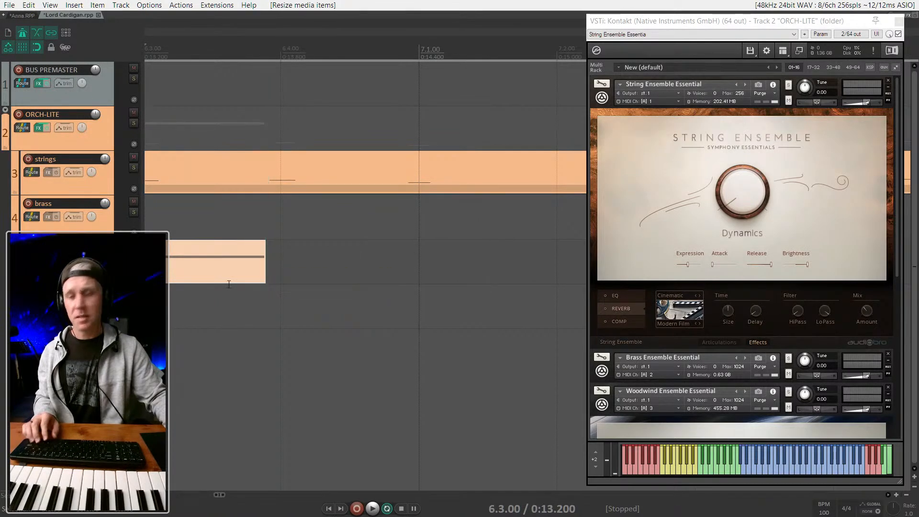
scroll(298, 275, "down", 7)
scroll(373, 248, "down", 5)
scroll(323, 271, "up", 3)
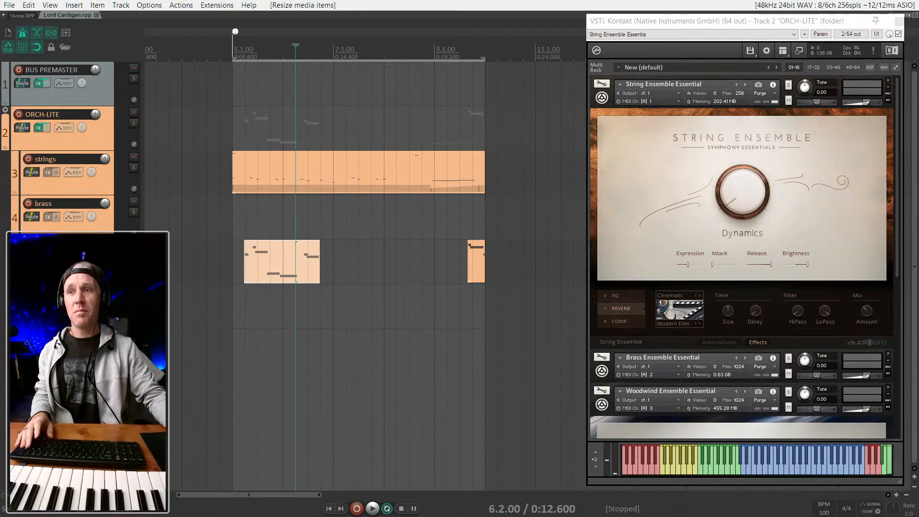
scroll(326, 272, "up", 2)
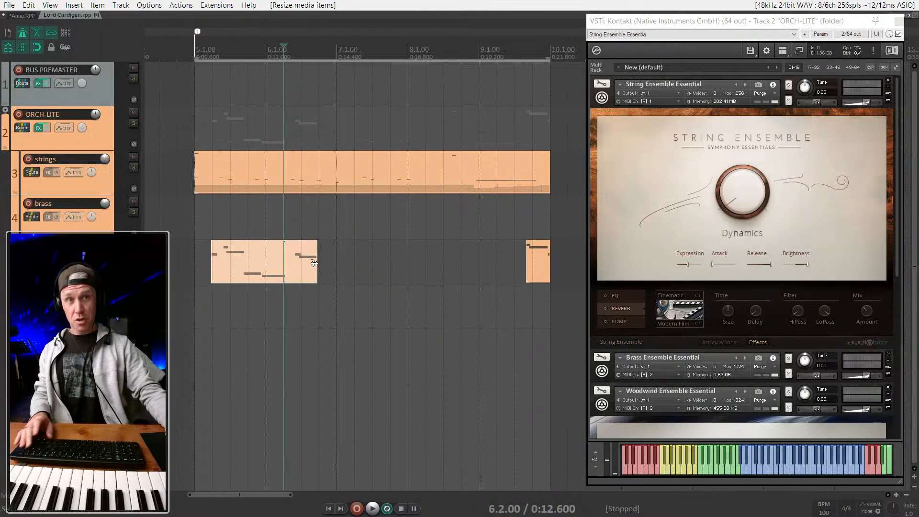
Step: Rehearse a woodwind continuation after the first phrase, replaying from the trimmed item's end and from the start of bar 5
left_click(317, 275)
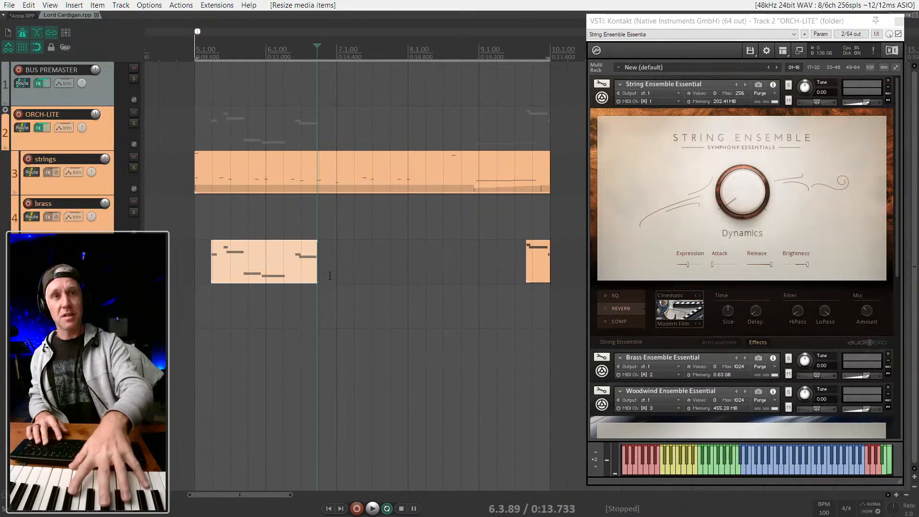
key("space")
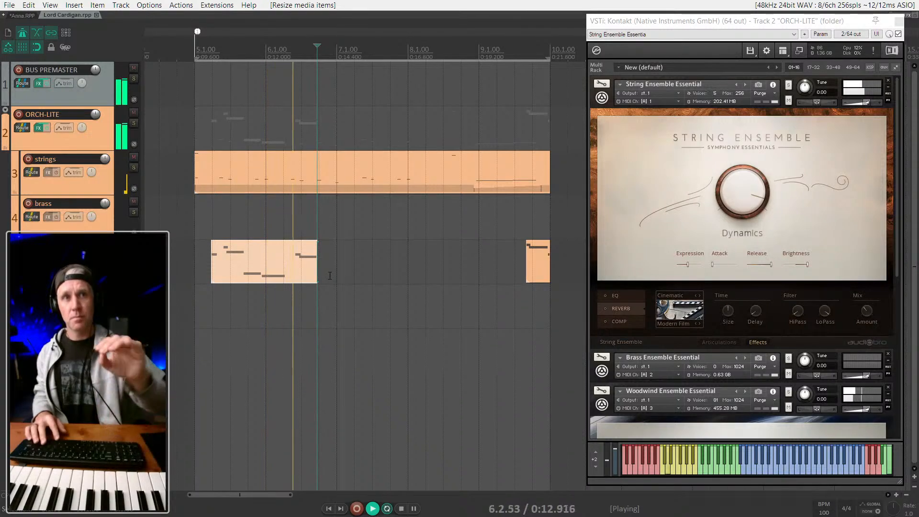
key("space")
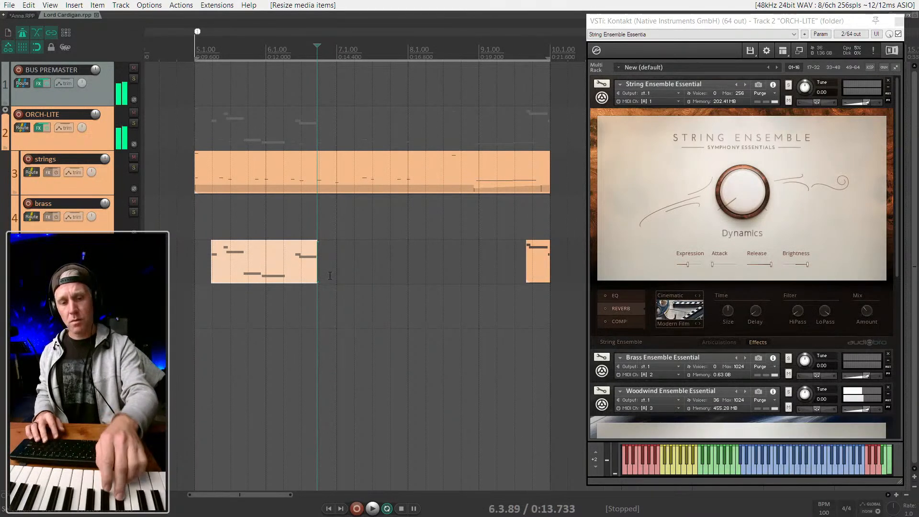
key("space")
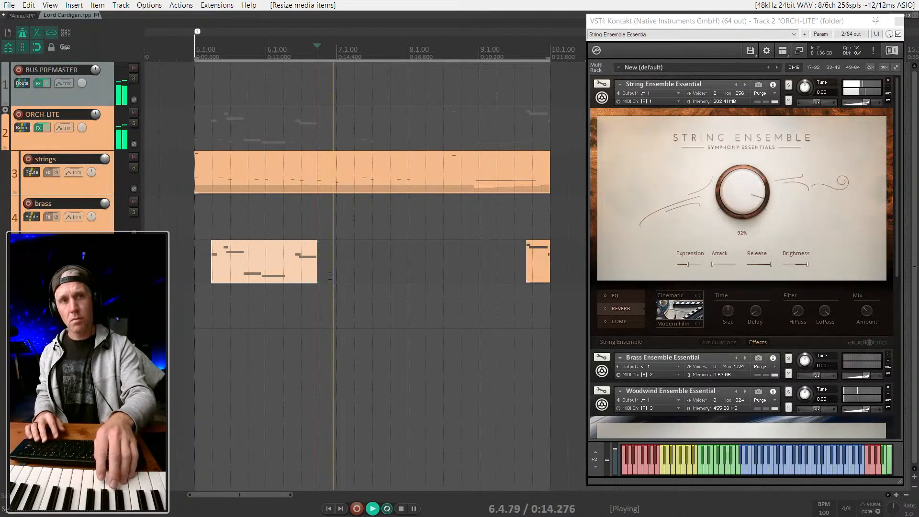
key("1")
key("space")
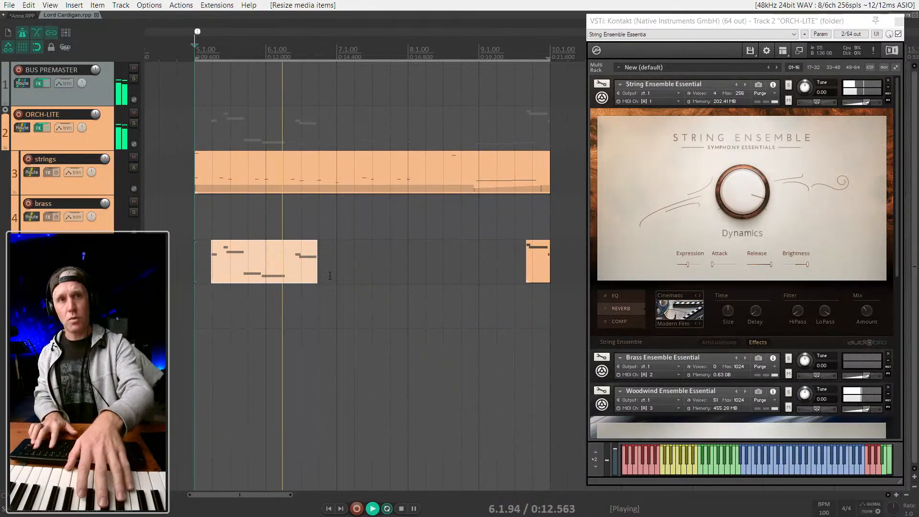
Step: Record a second woodwind phrase from bar 7 into bar 9 and listen back to it
key("ctrl+r")
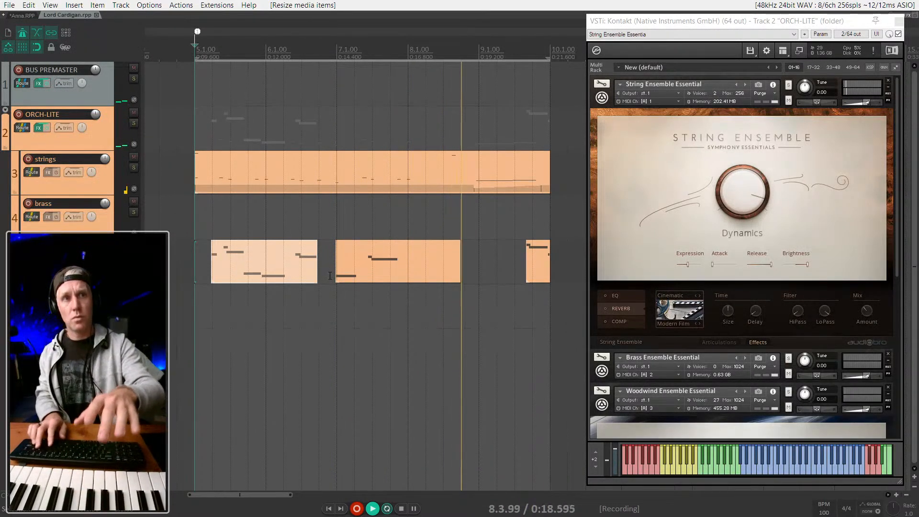
key("ctrl+r")
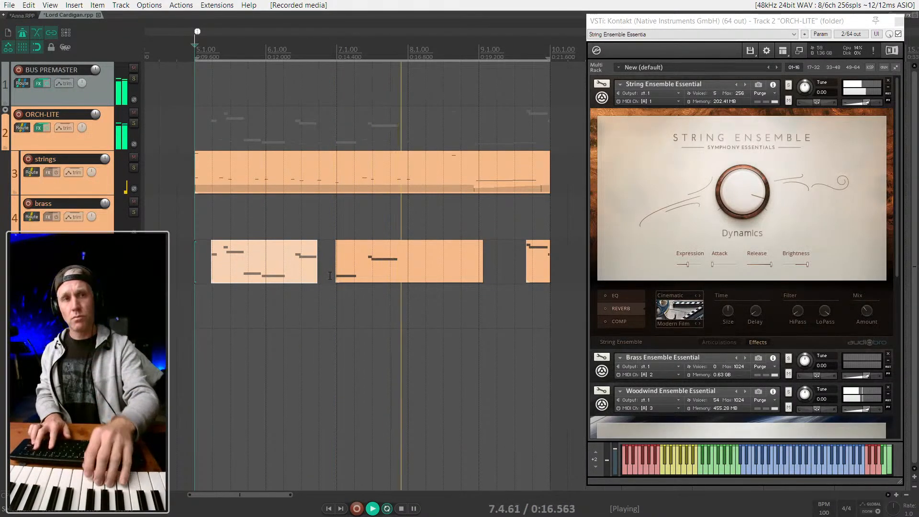
key("space")
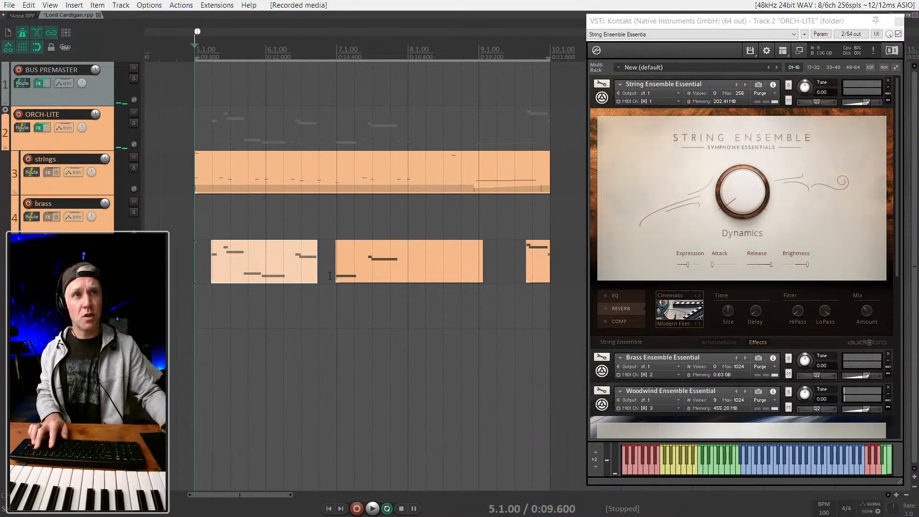
Step: Rehearse the woodwind continuation for bar 8 by repeatedly replaying the loop from the start of bar 7
left_click(338, 206)
key("space")
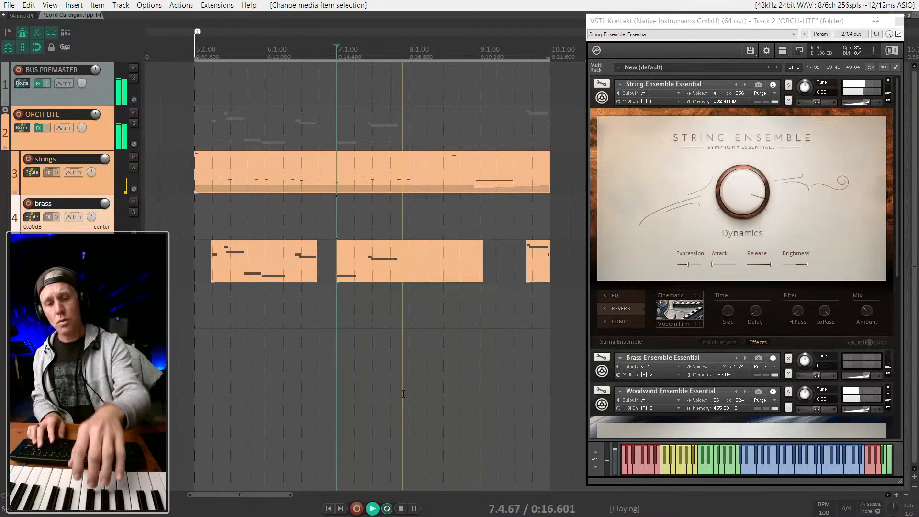
key("space")
key("space")
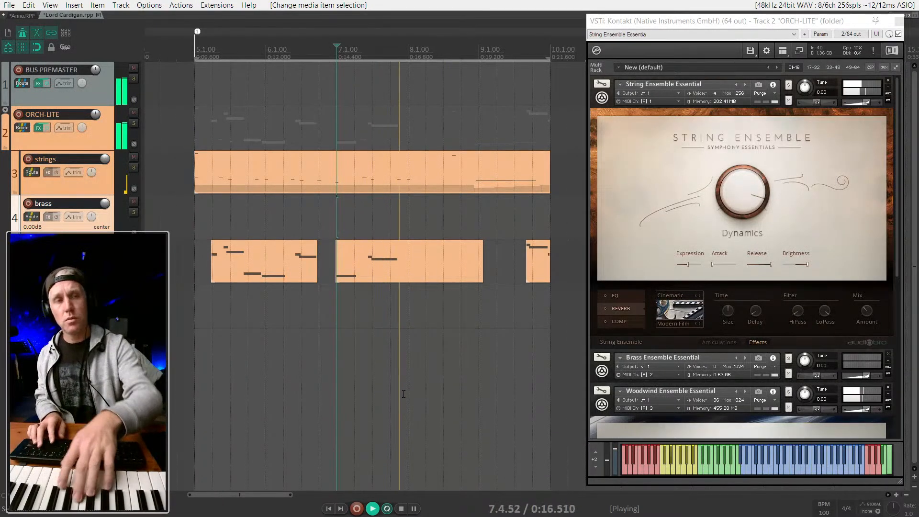
key("space")
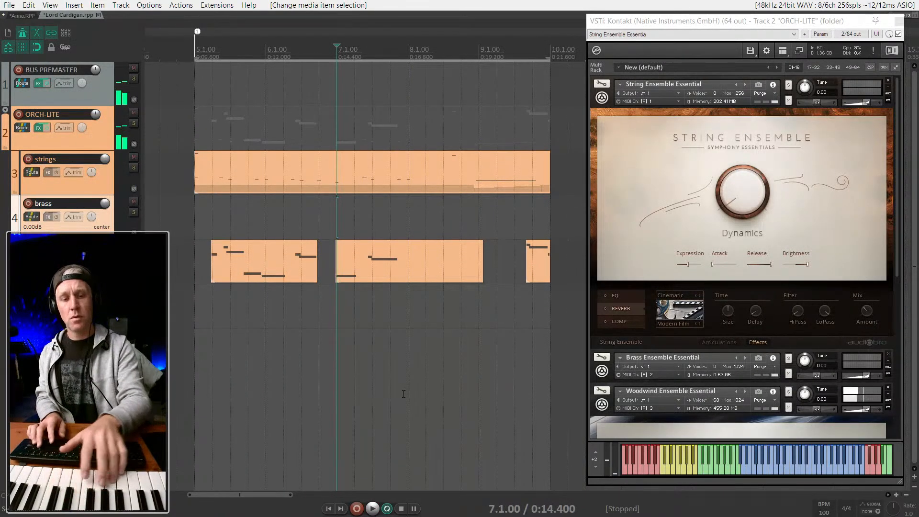
key("space")
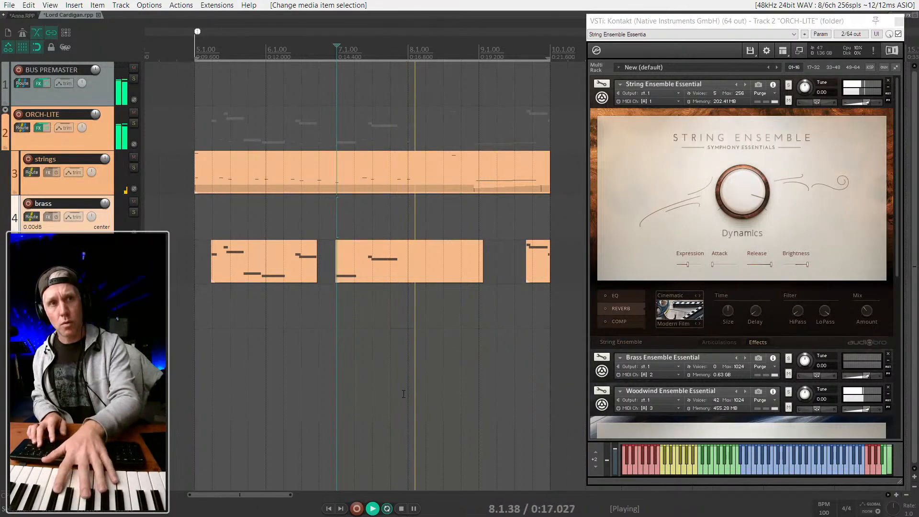
key("space")
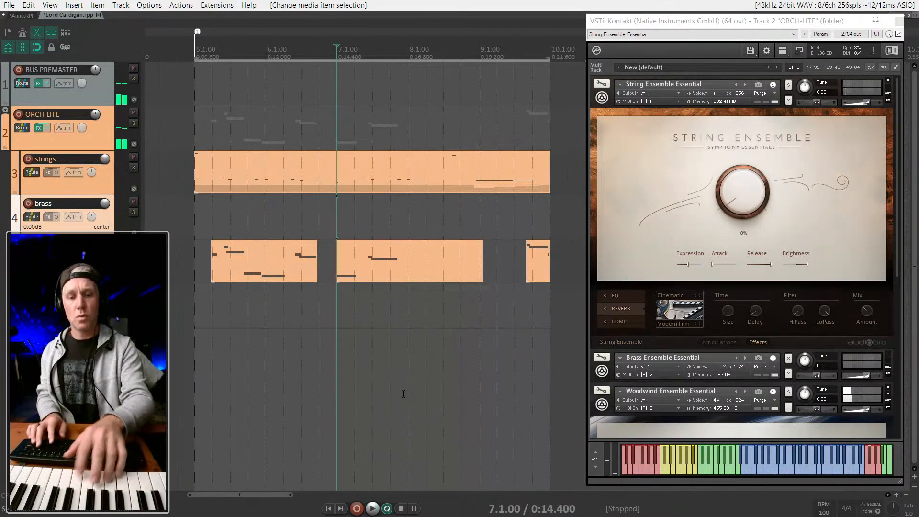
key("space")
key("space")
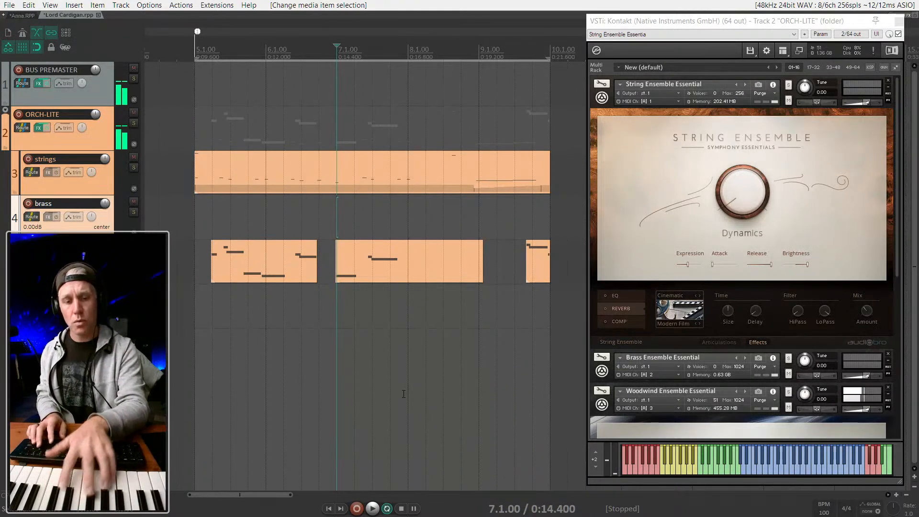
key("space")
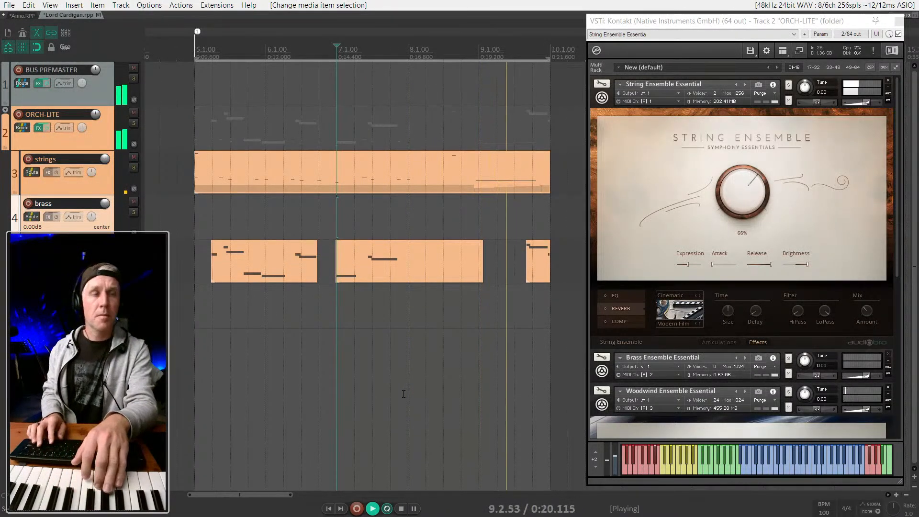
key("space")
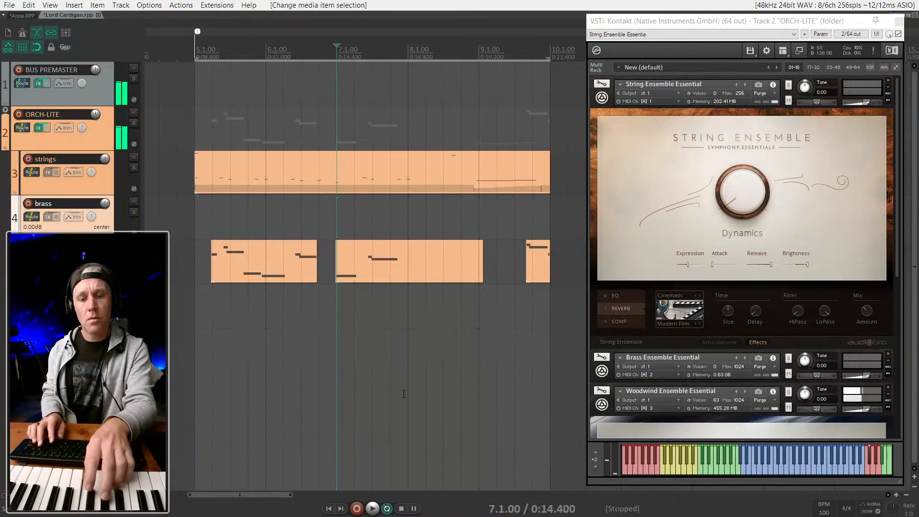
key("space")
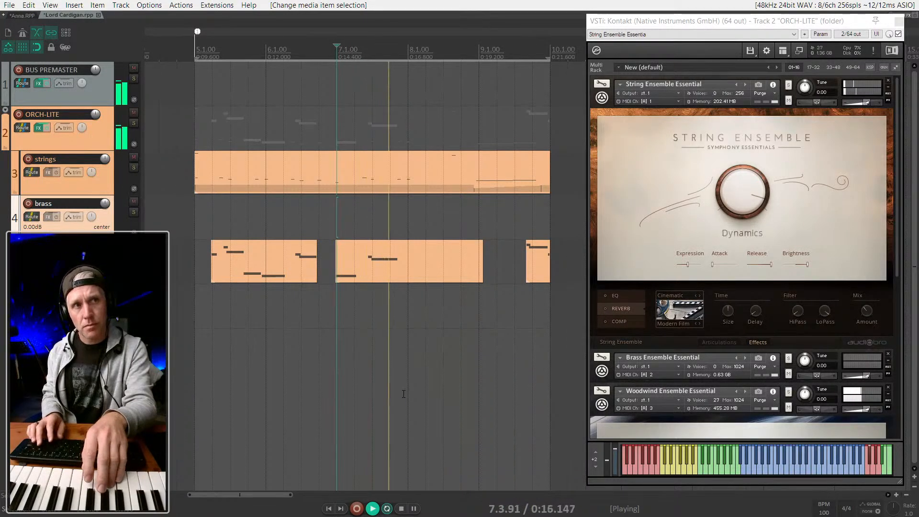
key("space")
Step: Save the project, replay from bar 5 and punch in a woodwind continuation through bar 8 into bar 9
key("Left")
key("Left")
key("Left")
key("Left")
key("Left")
key("Left")
key("Left")
key("Left")
key("ctrl+s")
key("space")
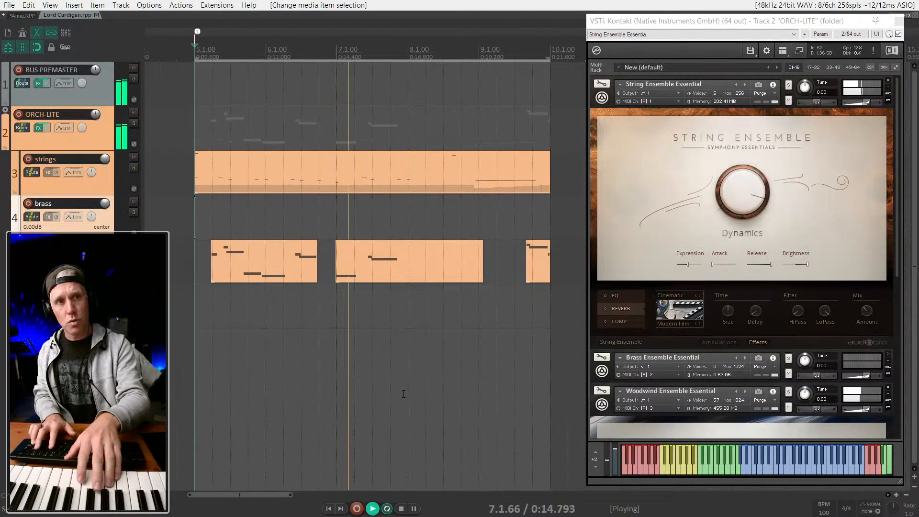
key("ctrl+r")
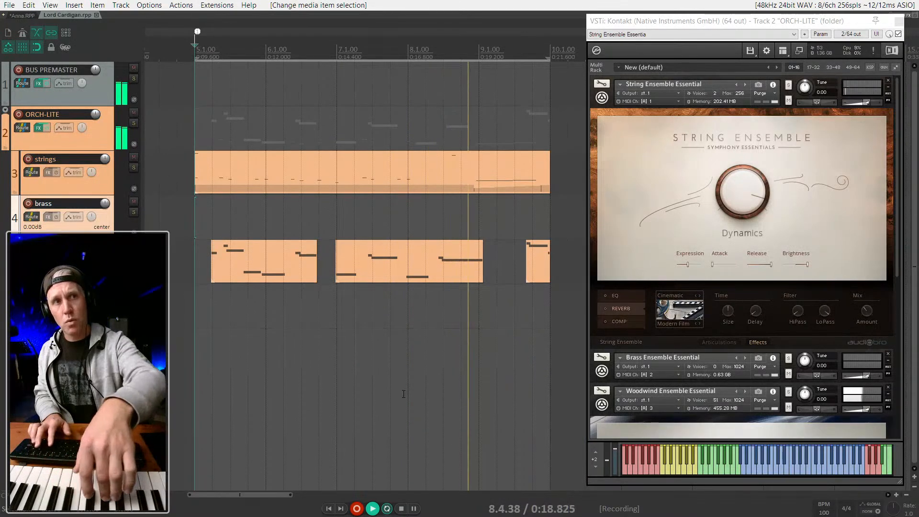
key("ctrl+r")
key("space")
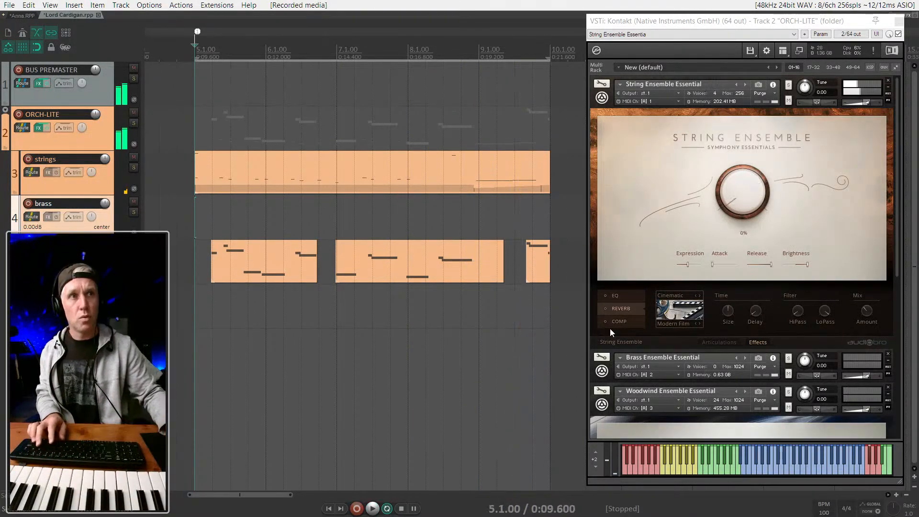
Step: Open the strings item's MIDI and transpose the two long notes in bar 9 up two semitones
left_click(478, 189)
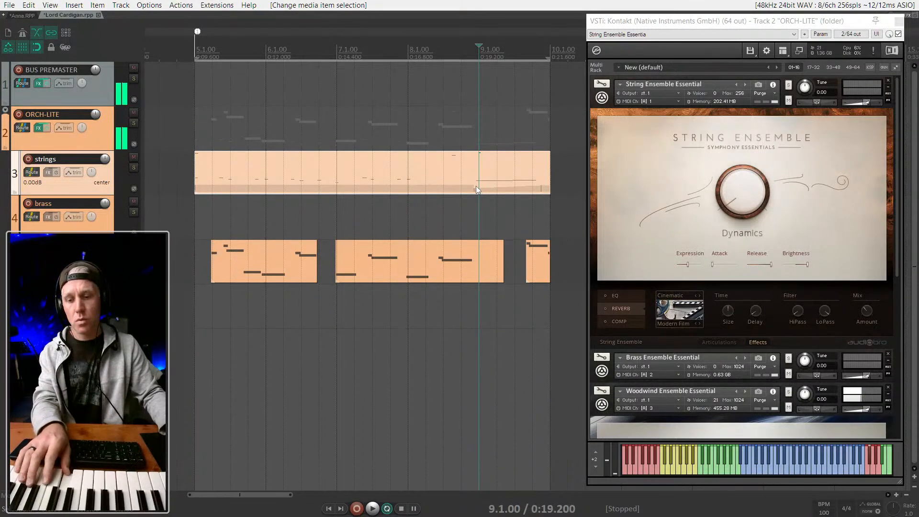
double_click(520, 168)
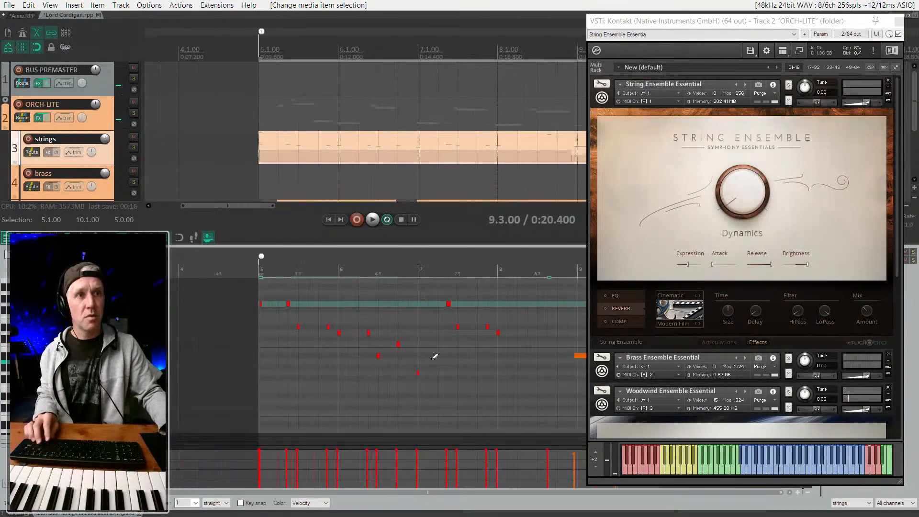
scroll(433, 359, "right", 5)
scroll(412, 361, "left", 2)
left_click_drag(344, 380, 313, 331)
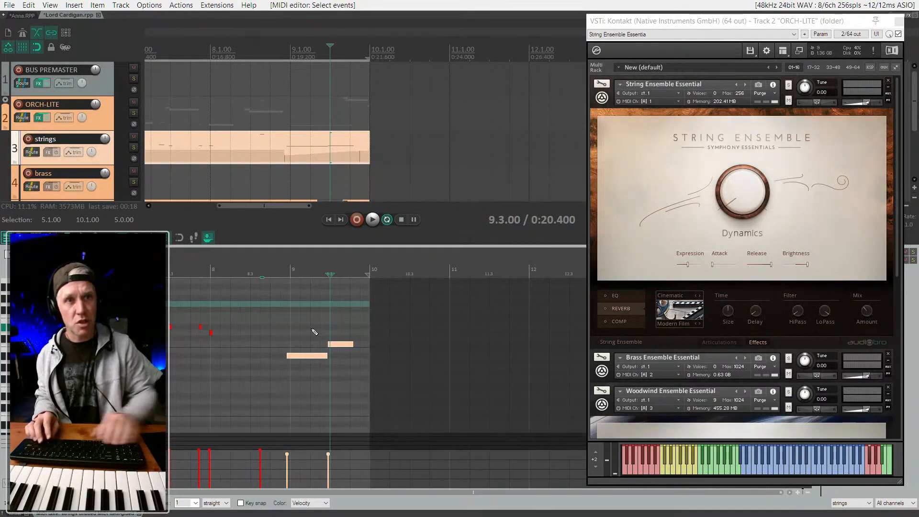
key("Up")
key("Up")
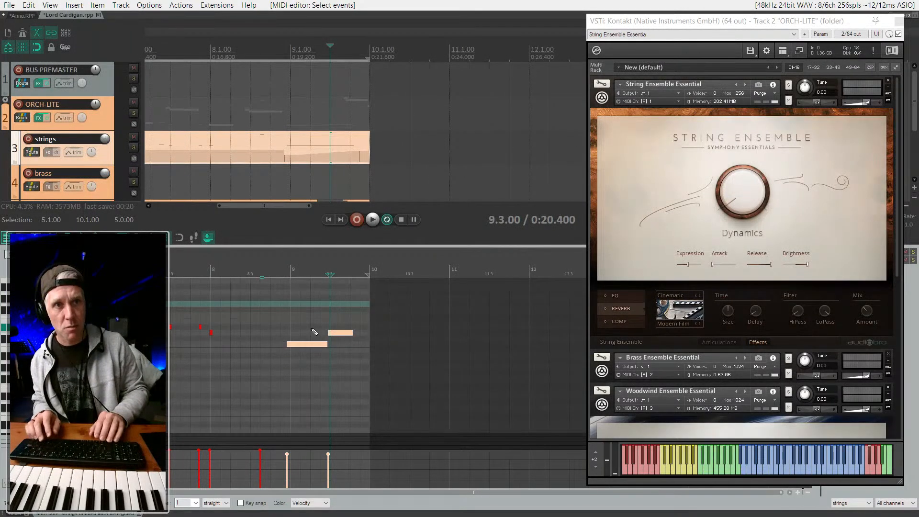
Step: Play the loop from bar 5 to bar 10 to hear the string ending against the woodwinds
scroll(315, 332, "down", 2)
scroll(298, 334, "down", 3)
scroll(254, 179, "up", 2)
scroll(256, 174, "left", 2)
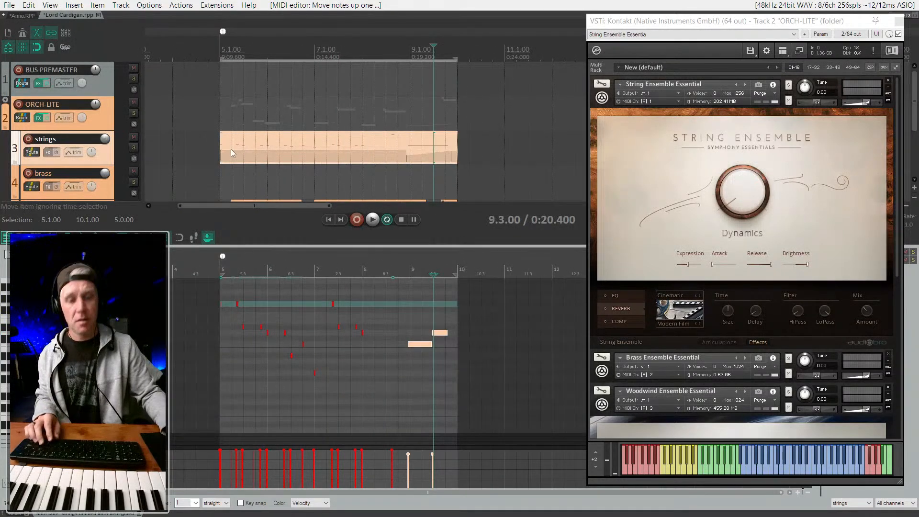
key("space")
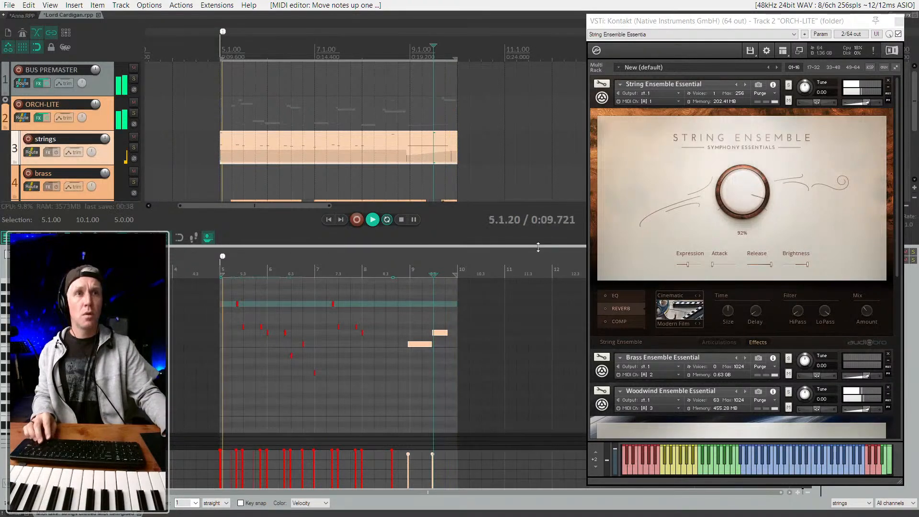
key("space")
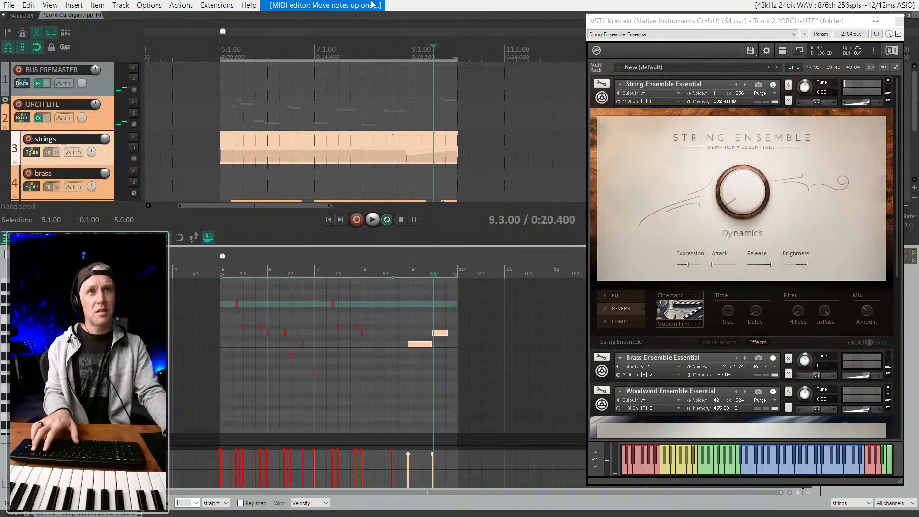
Step: Select all the woodwind items between bars 5 and 10 and glue them into one item
key("ctrl+m")
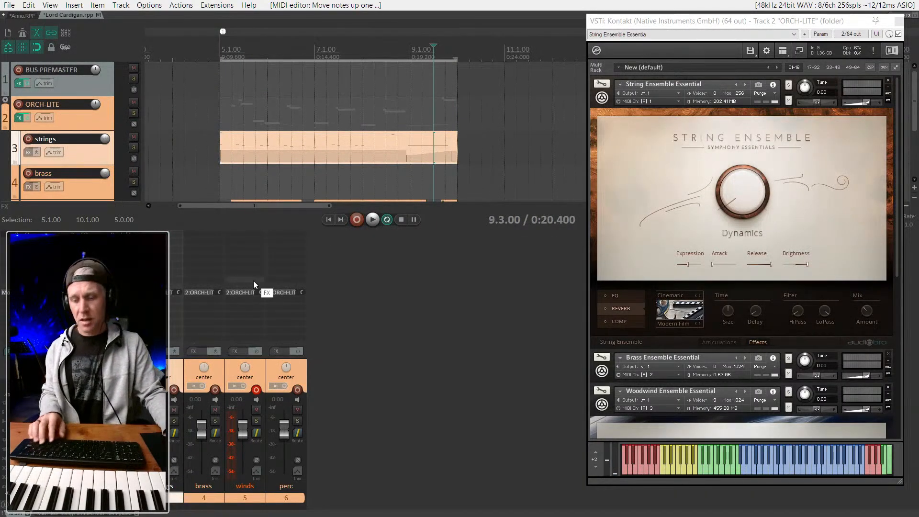
key("ctrl+m")
left_click_drag(478, 266, 200, 263)
key("ctrl+g")
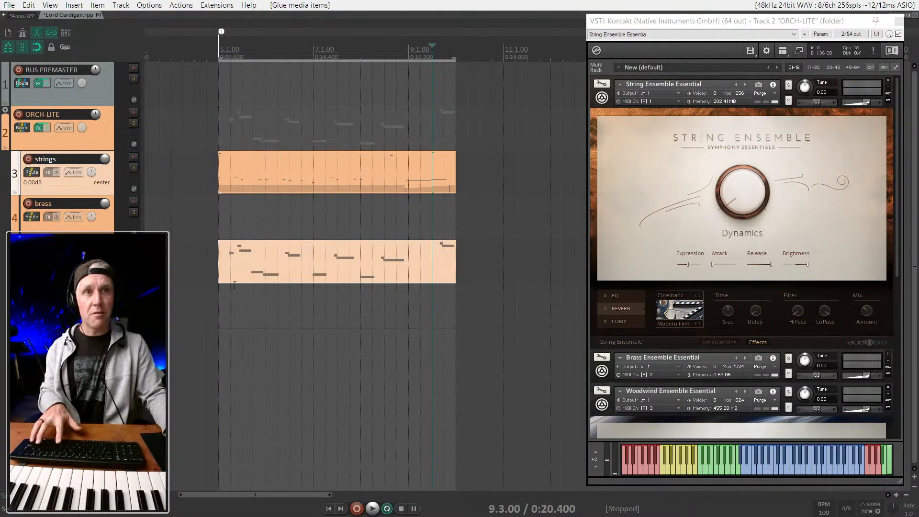
scroll(294, 256, "up", 1)
scroll(294, 256, "down", 1)
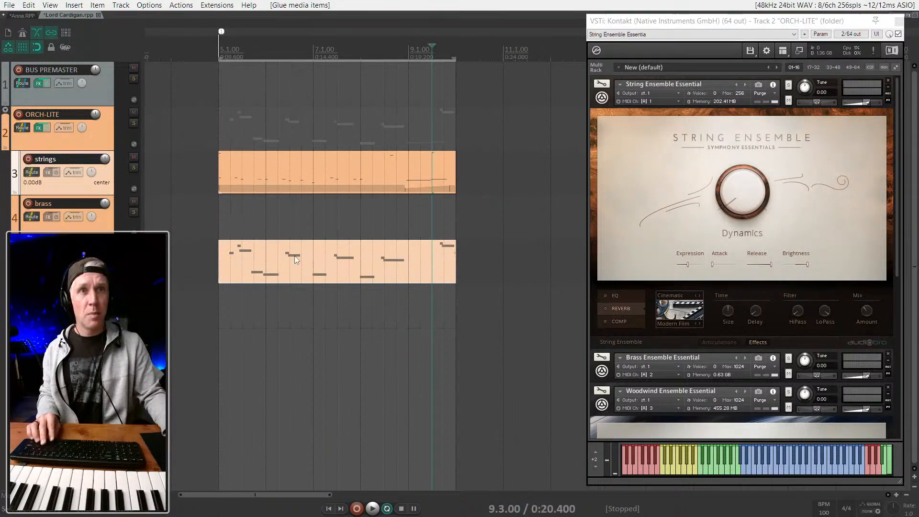
Step: Select the glued woodwind item, place the edit cursor at the start of bar 5 and save the project
left_click(301, 170)
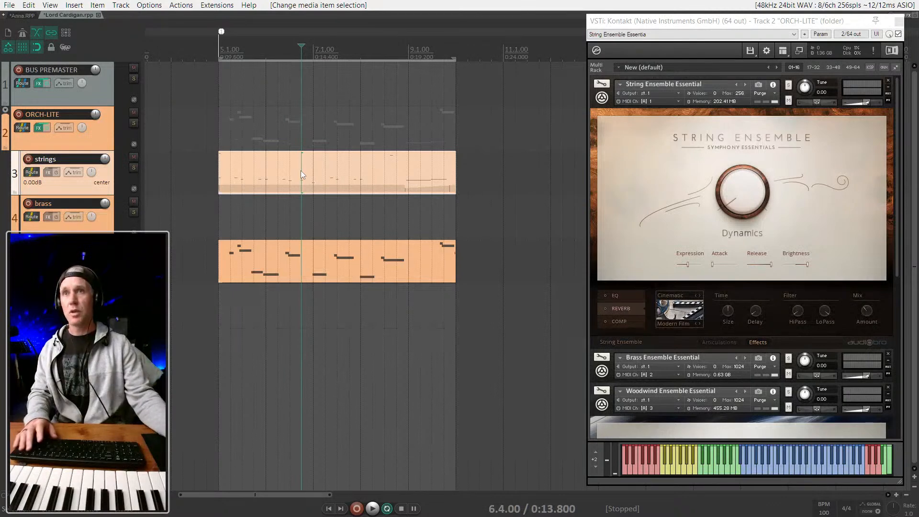
left_click(228, 187)
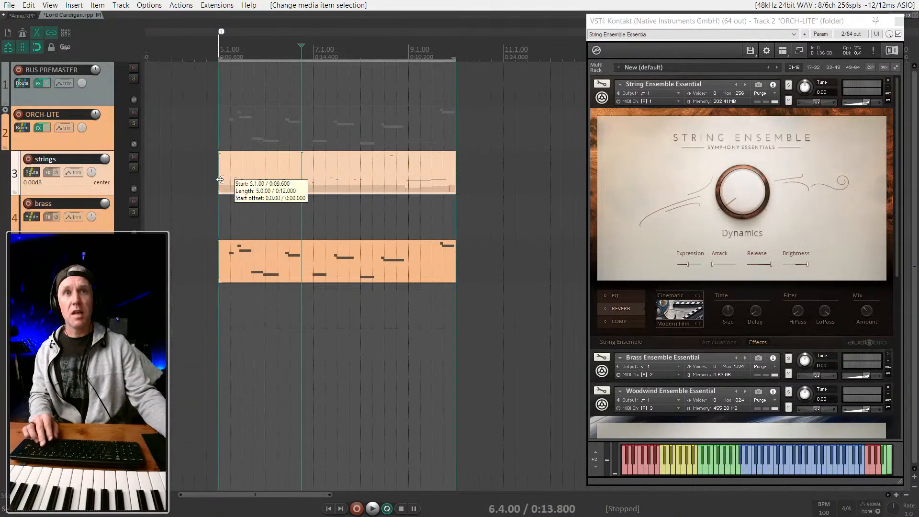
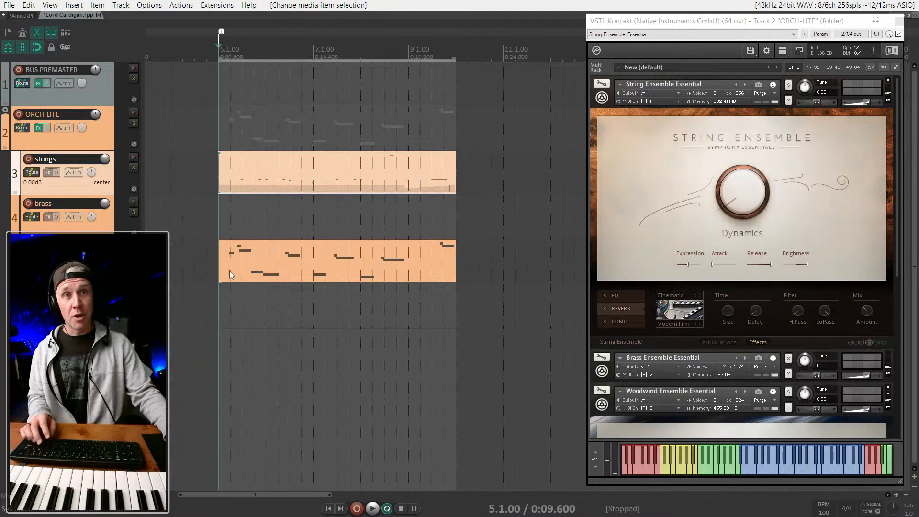
left_click(220, 269)
key("ctrl+s")
scroll(258, 285, "up", 2)
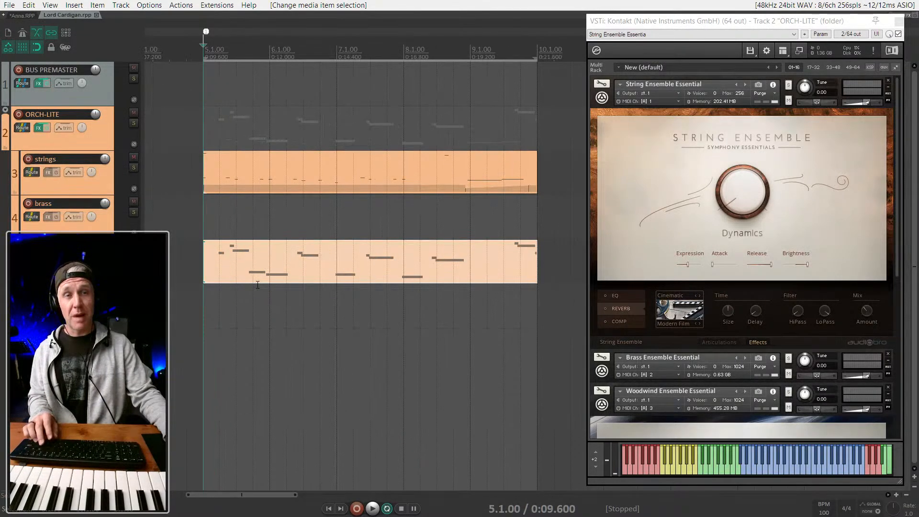
left_click(411, 249)
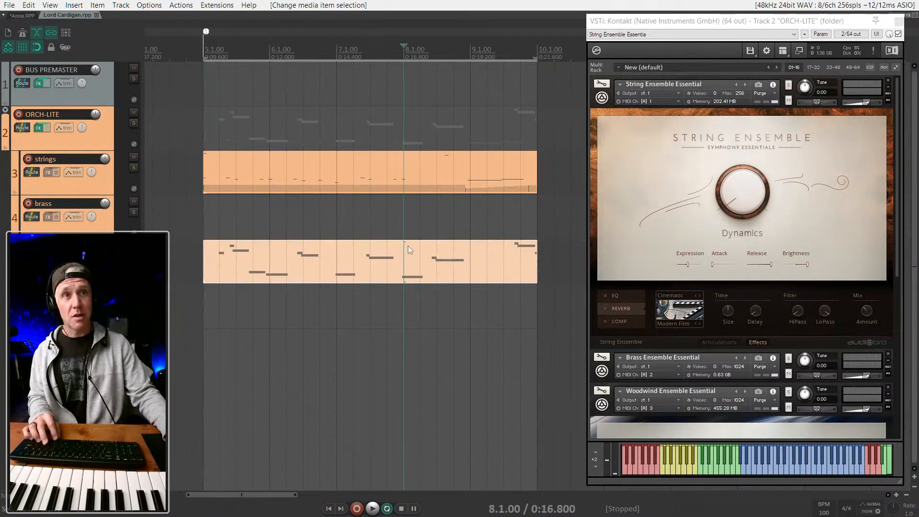
left_click(208, 274)
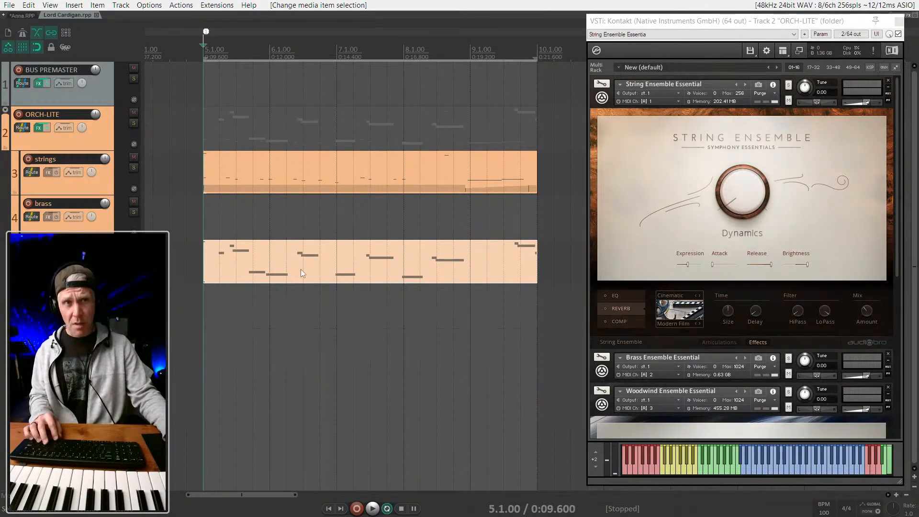
scroll(278, 268, "down", 2)
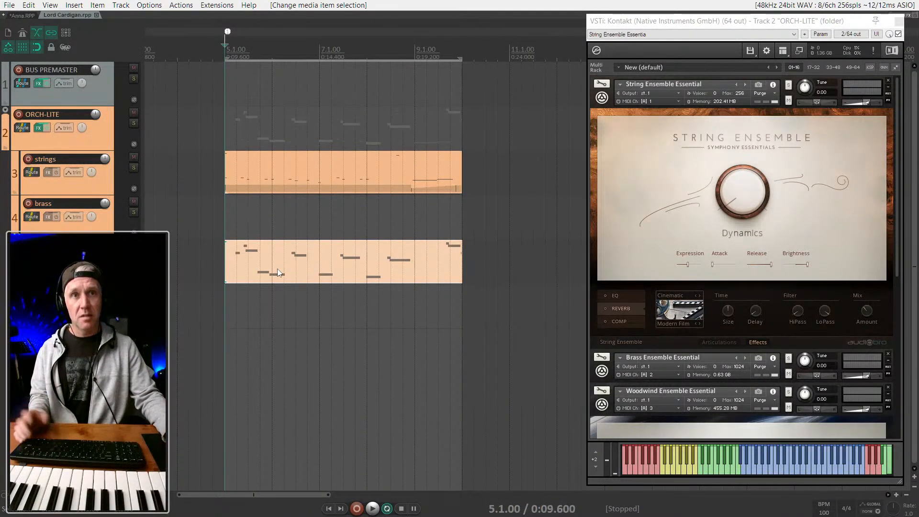
scroll(279, 273, "up", 2)
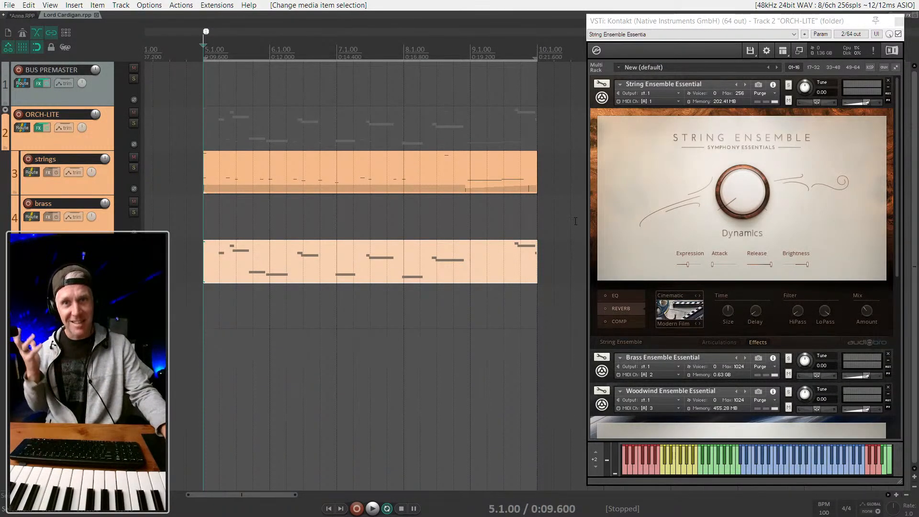
Step: Select the strings item, save the project again and return the edit cursor to the start of bar 5
left_click(223, 156)
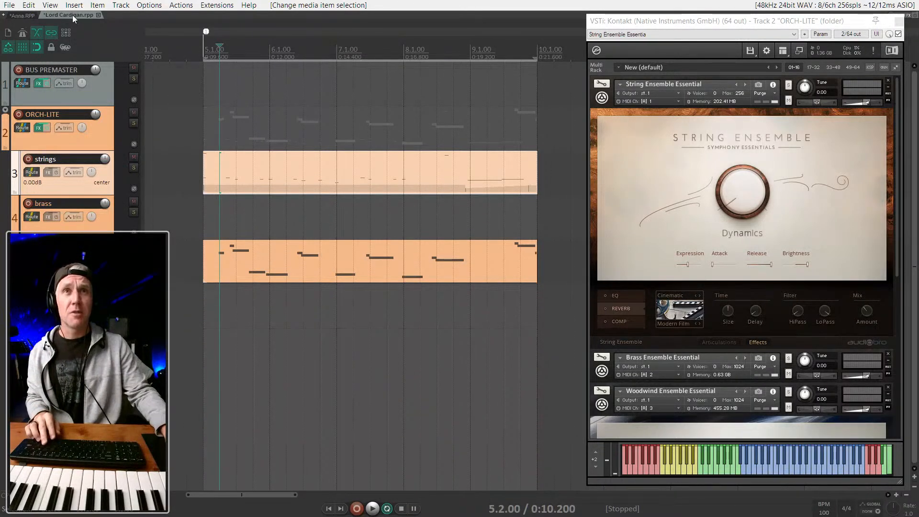
key("ctrl+s")
left_click(205, 173)
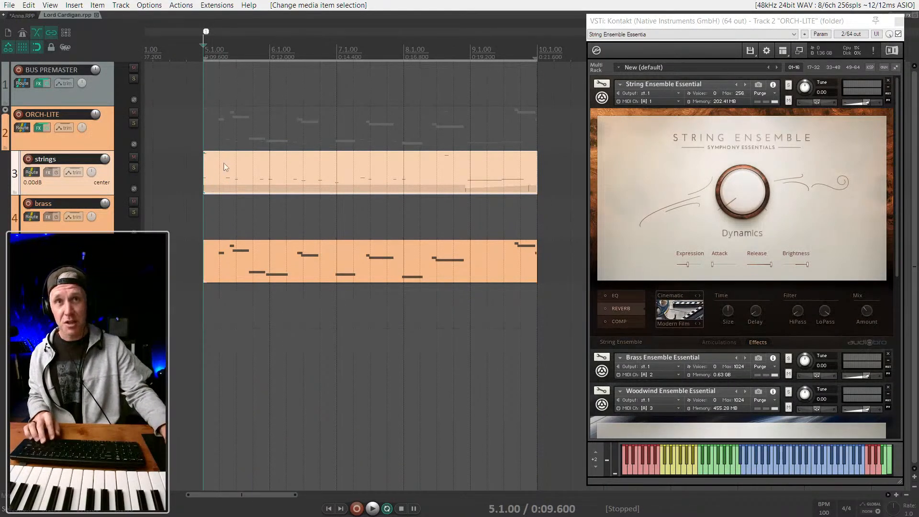
Step: Switch to the Anna.RPP project and place the edit cursor at bar 59, on the first A MAI marker of the selection
left_click(24, 17)
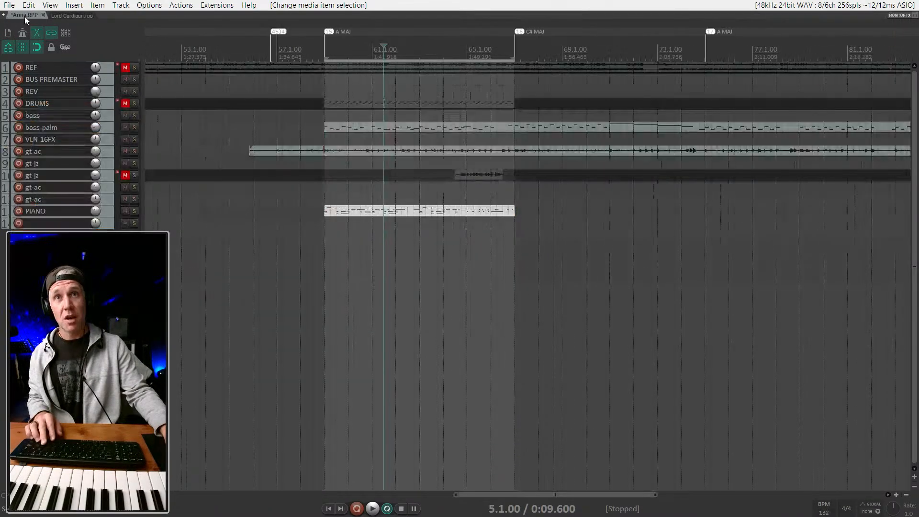
left_click(326, 177)
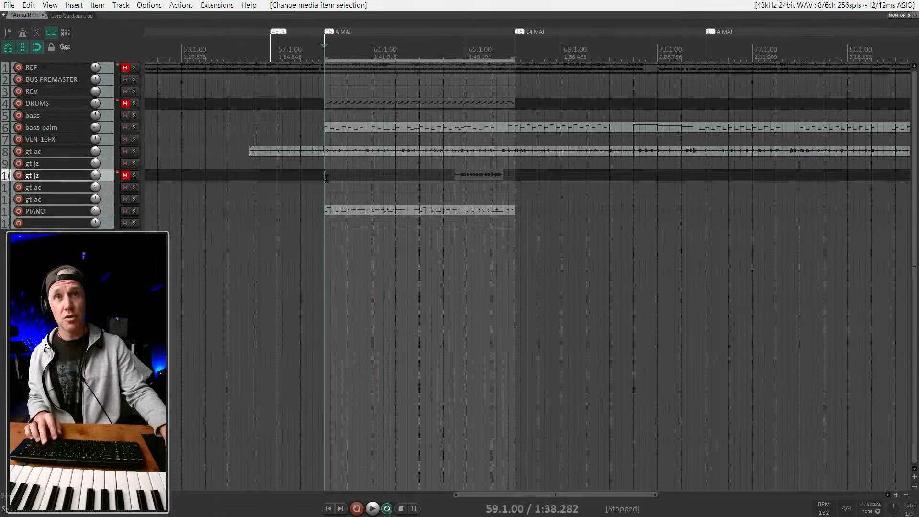
scroll(345, 172, "down", 2)
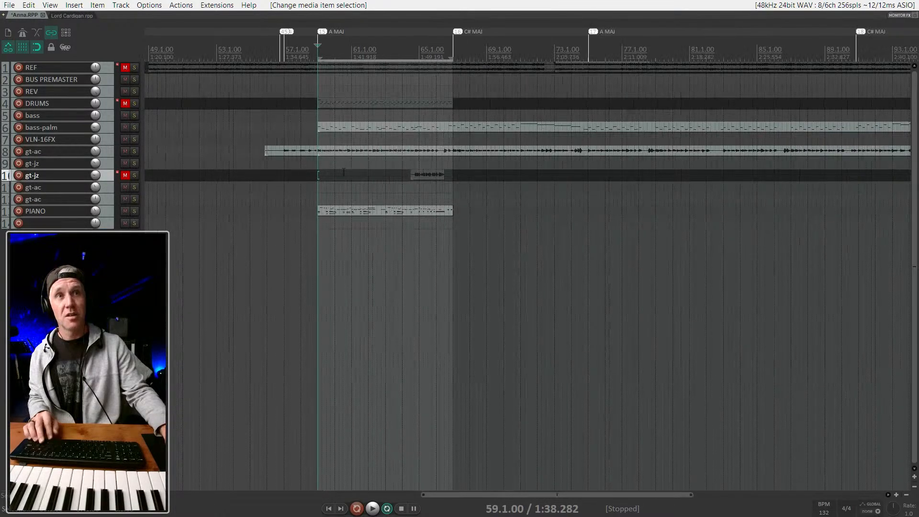
Step: Unmute the DRUMS track, play the selected section from bar 59 while toggling master mono, and stop playback
left_click(344, 102)
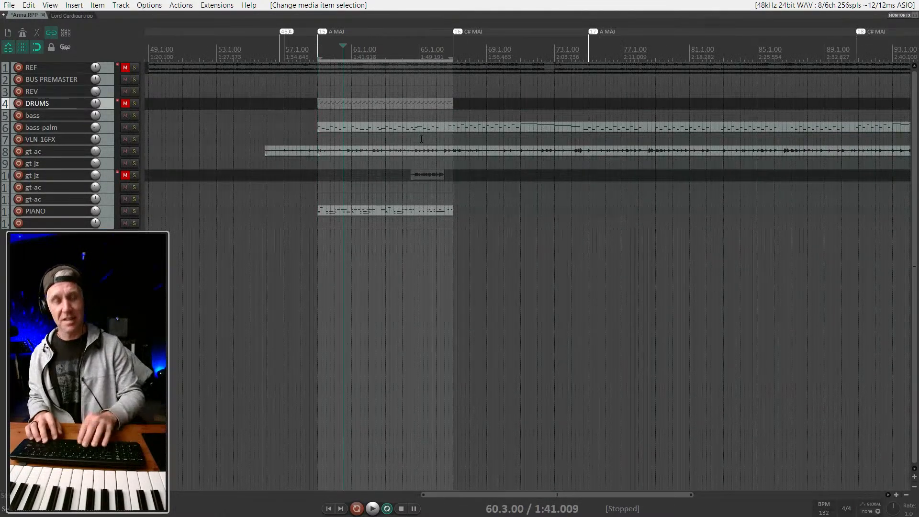
key("m")
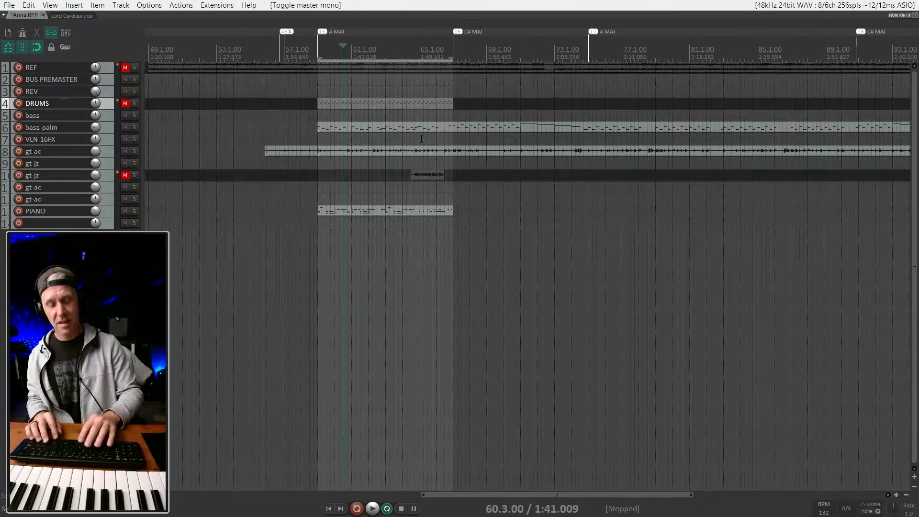
key("F5")
key("space")
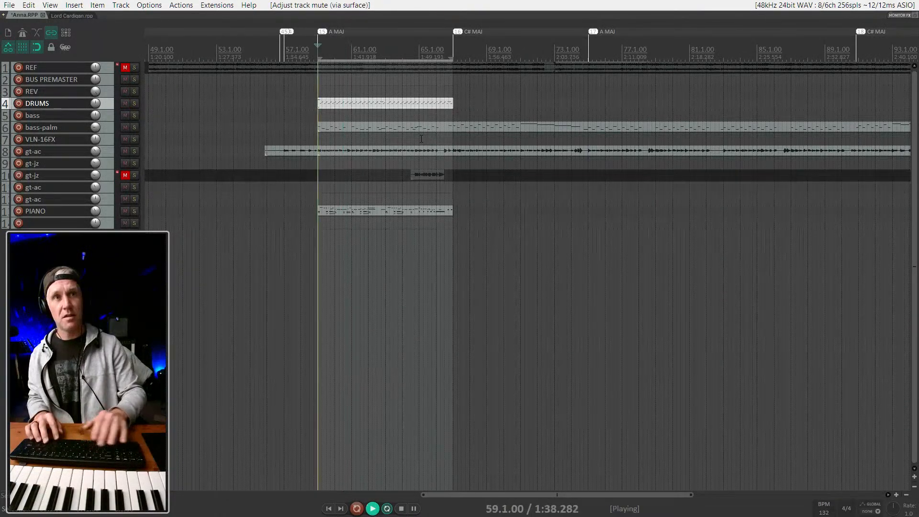
key("m")
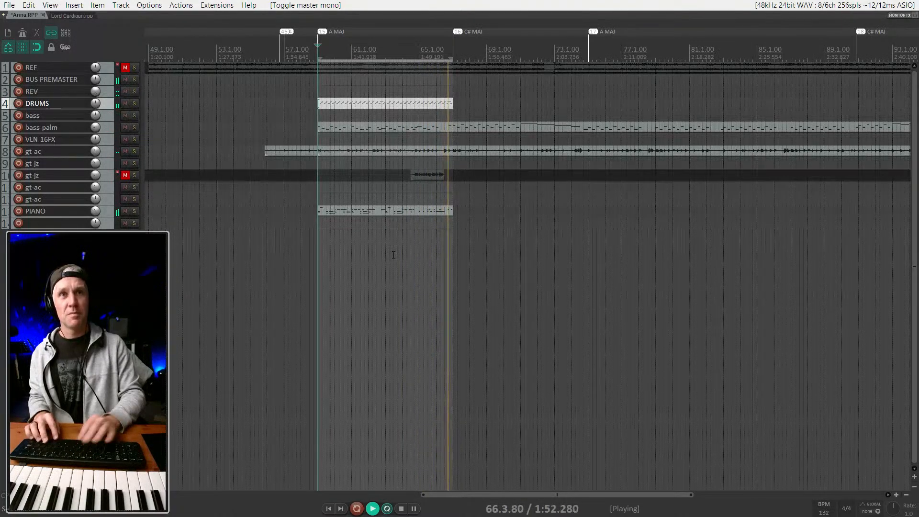
key("space")
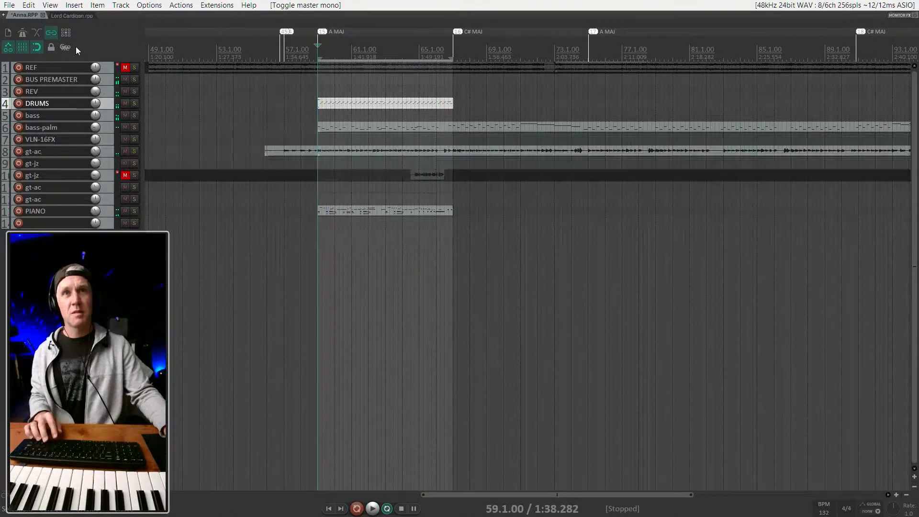
Step: Switch to the Lord Cardigan.rpp project and play the strings and woodwind loop from the start of bar 5
left_click(69, 15)
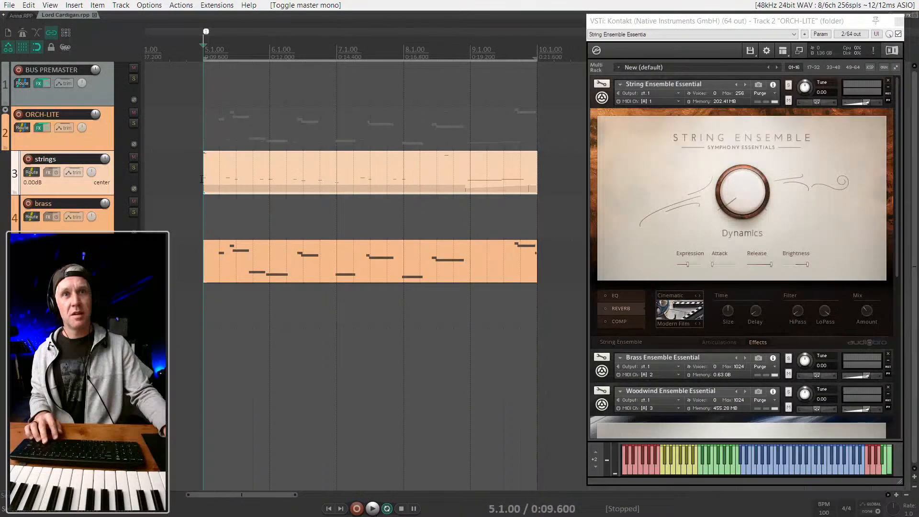
left_click(205, 182)
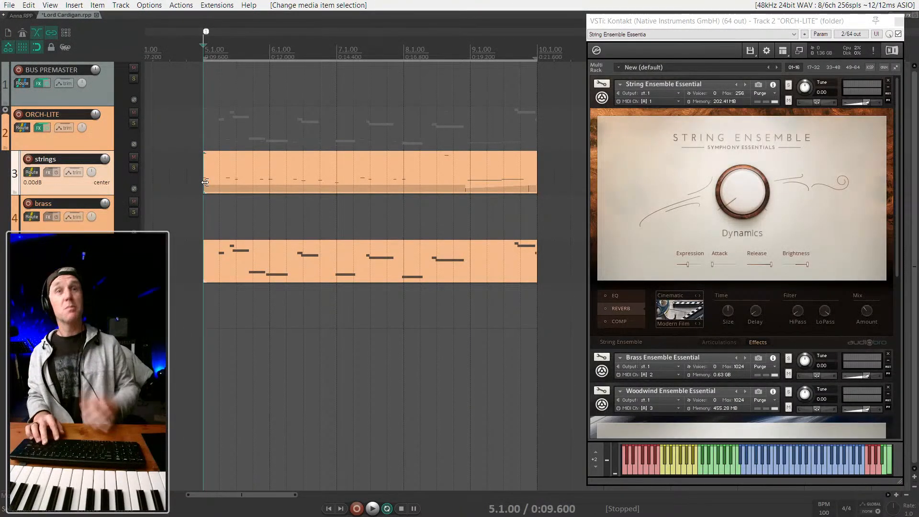
key("space")
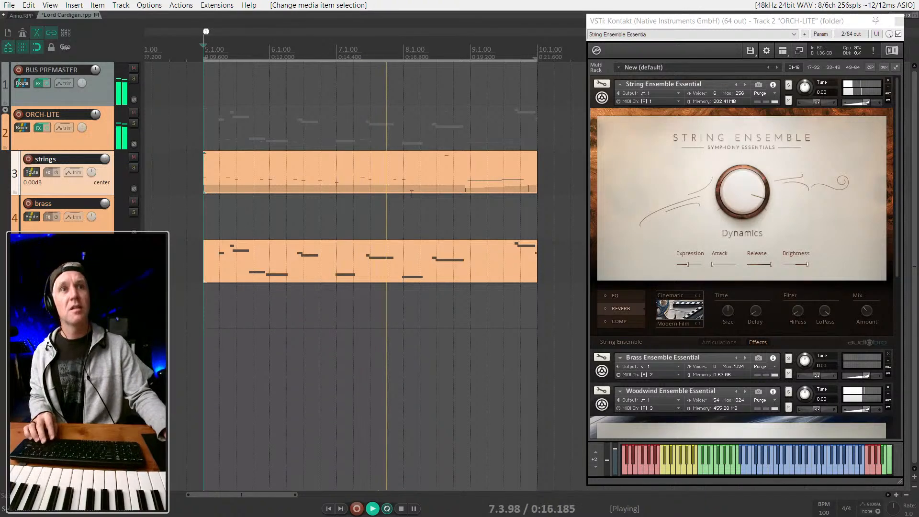
Step: Select the woodwind item, expand Woodwind Ensemble Essential in Kontakt and turn on its reverb effect
left_click(427, 265)
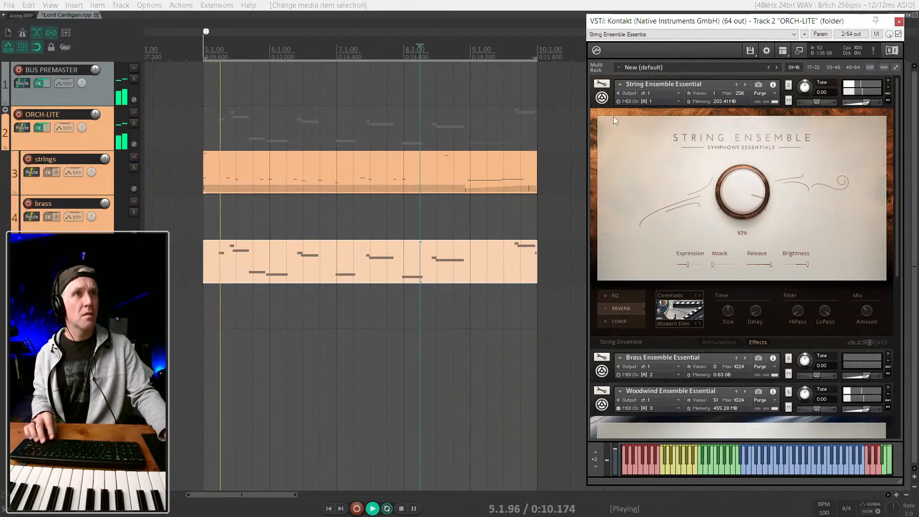
left_click(619, 84)
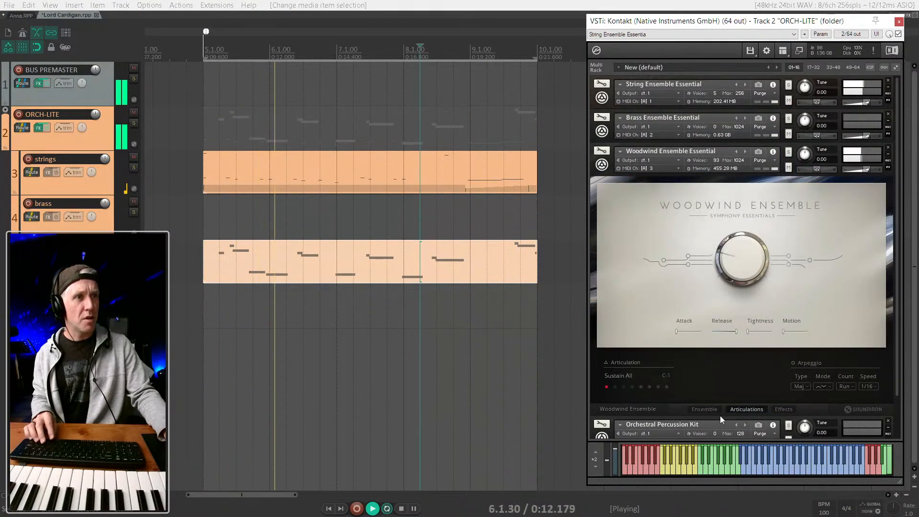
left_click(783, 409)
left_click(619, 373)
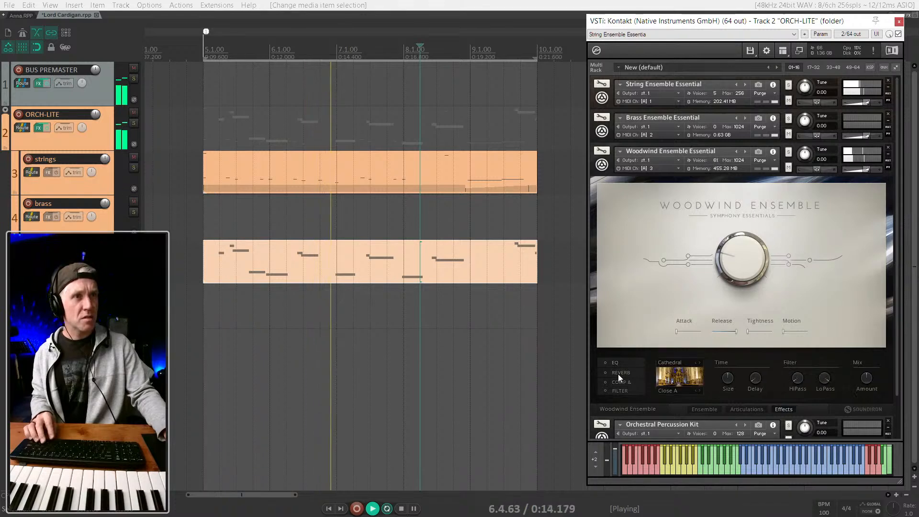
left_click(606, 373)
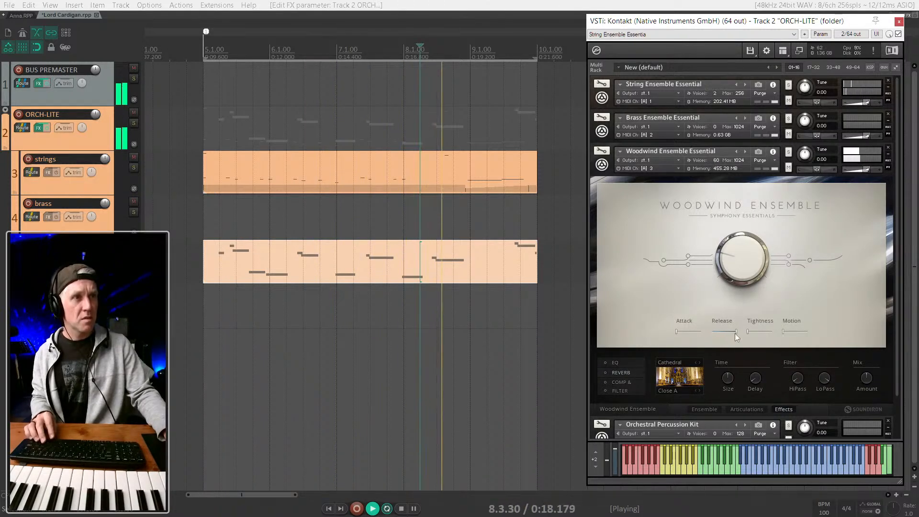
Step: Set the Woodwind Ensemble's Tightness to about halfway, raise its main dial and bring Motion to nearly halfway
left_click_drag(749, 331, 778, 333)
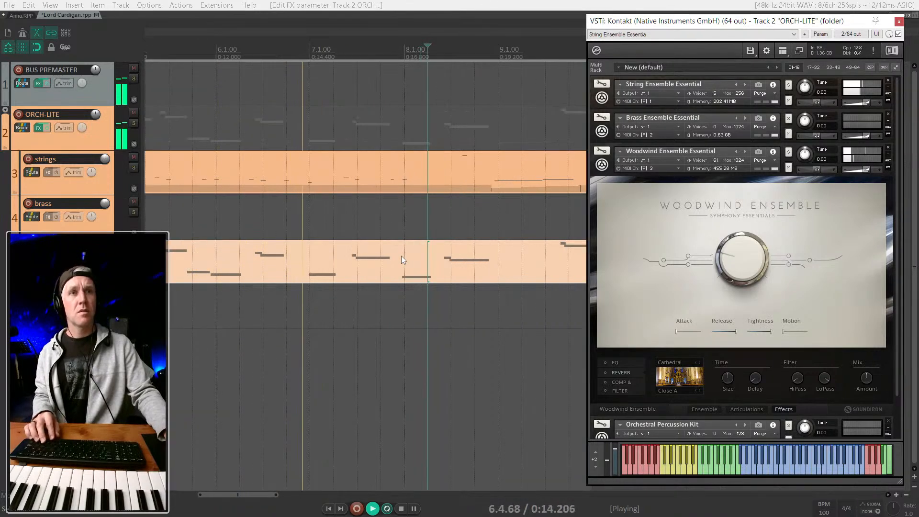
left_click_drag(770, 331, 750, 331)
left_click_drag(730, 258, 727, 208)
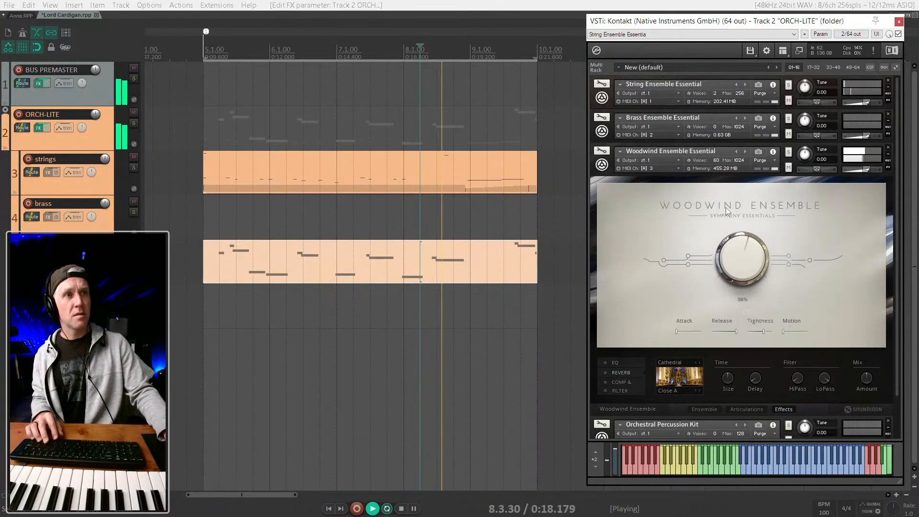
left_click_drag(785, 331, 633, 159)
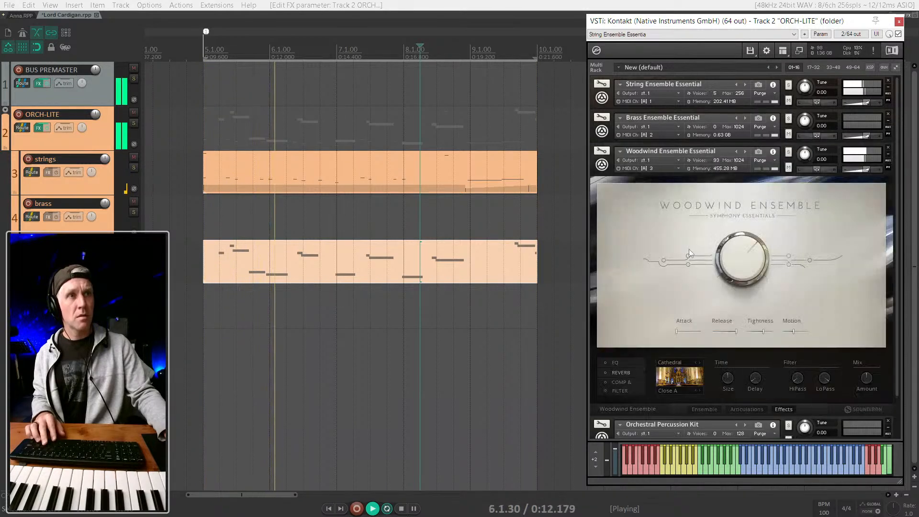
Step: Collapse and re-expand the Woodwind Ensemble instrument and lower its main dial to slightly below the midpoint
left_click(603, 165)
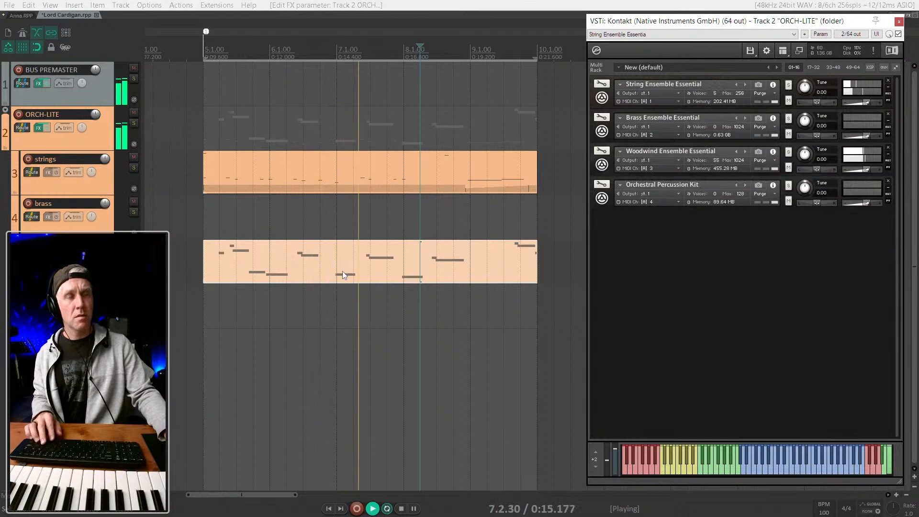
left_click(602, 166)
left_click_drag(750, 264, 749, 311)
Step: Select the strings item with the edit cursor at 8.2.00, stop playback and leave full-screen view
scroll(514, 258, "down", 1)
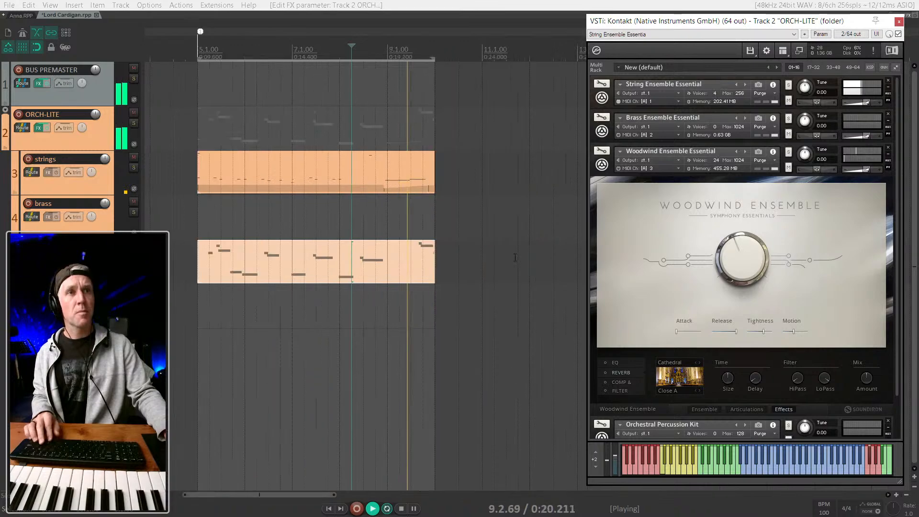
left_click(347, 181)
scroll(348, 181, "down", 1)
key("space")
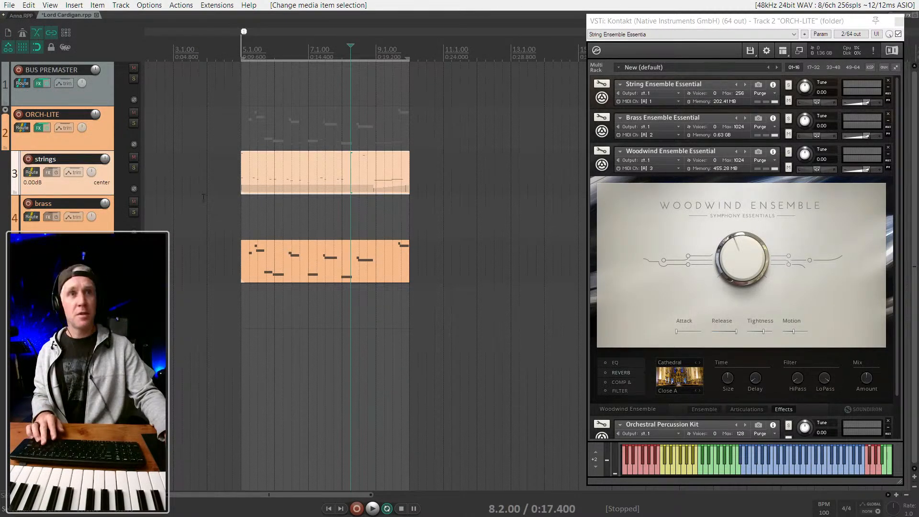
key("F11")
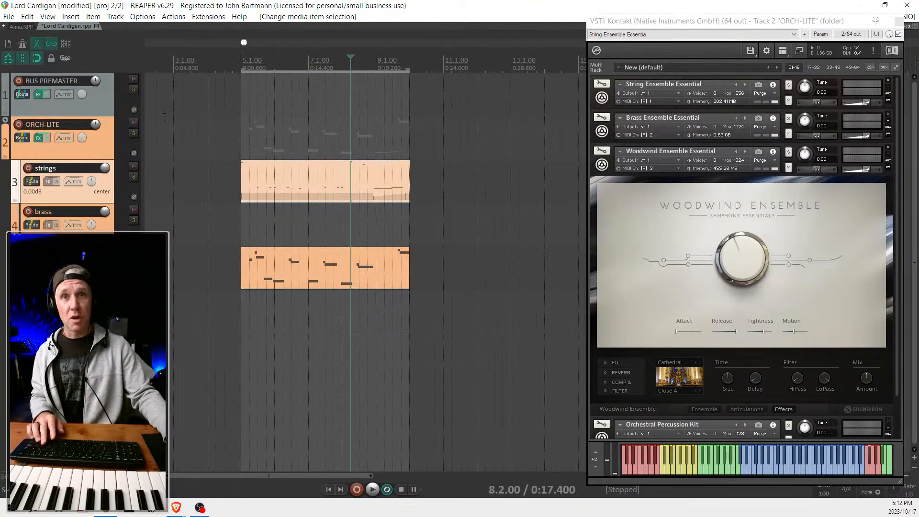
Step: Select the woodwind item with the edit cursor at 6.3.00 and collapse the Woodwind Ensemble instrument in Kontakt
scroll(270, 188, "up", 4)
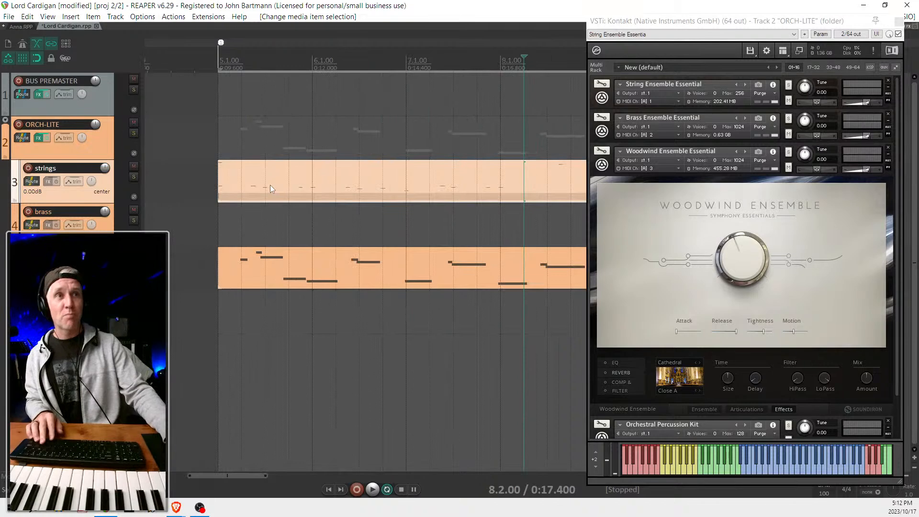
left_click(270, 185)
scroll(270, 185, "down", 1)
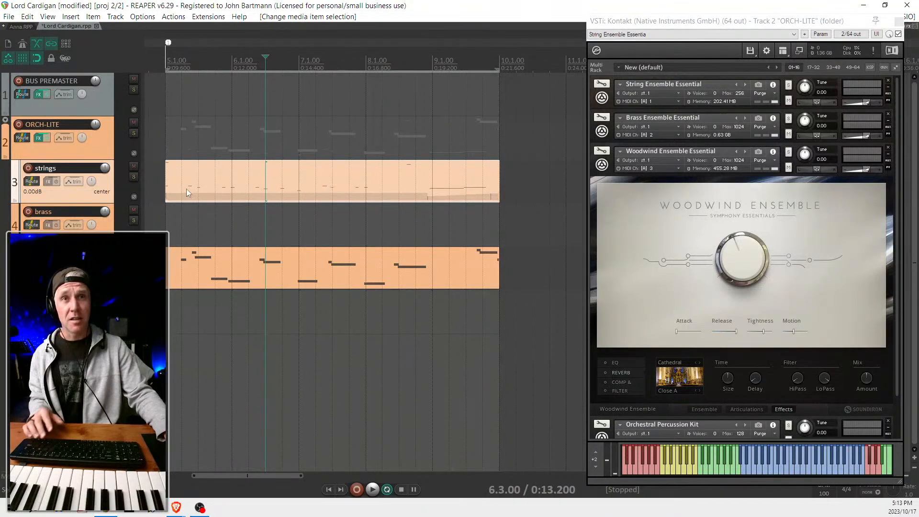
left_click(171, 183)
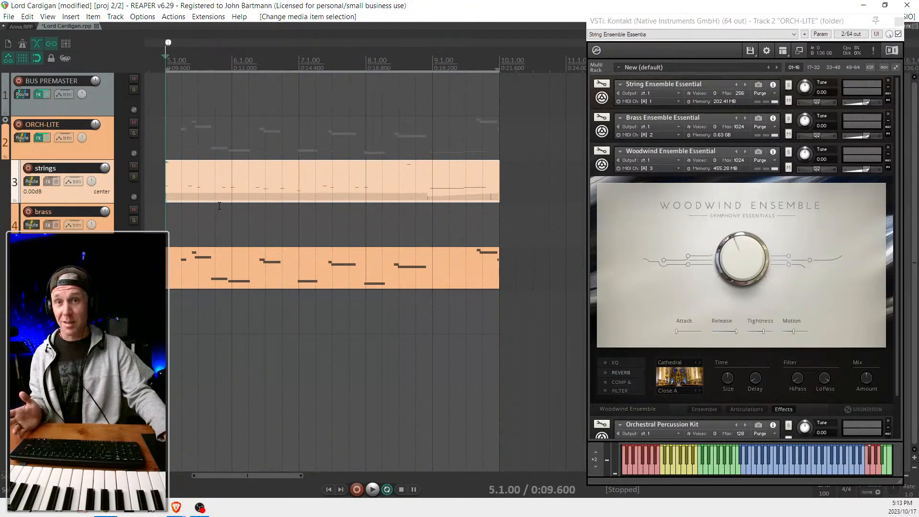
left_click(265, 281)
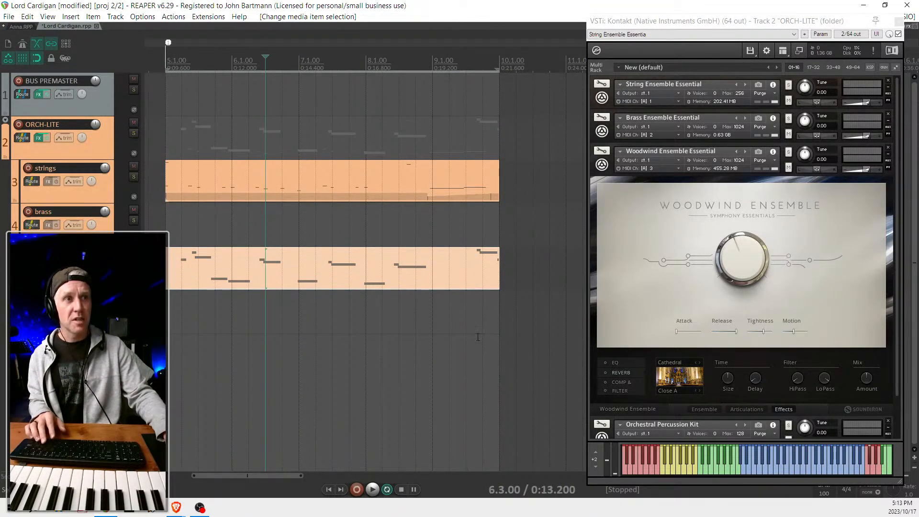
left_click(601, 166)
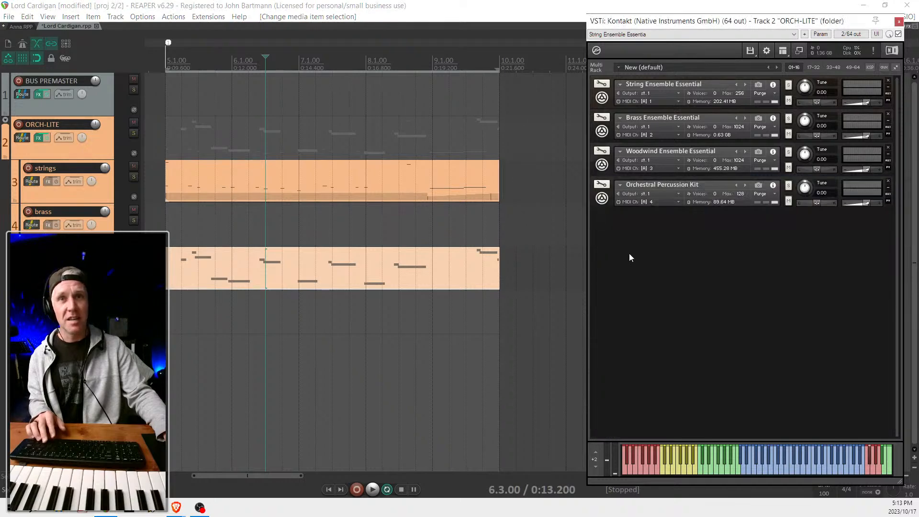